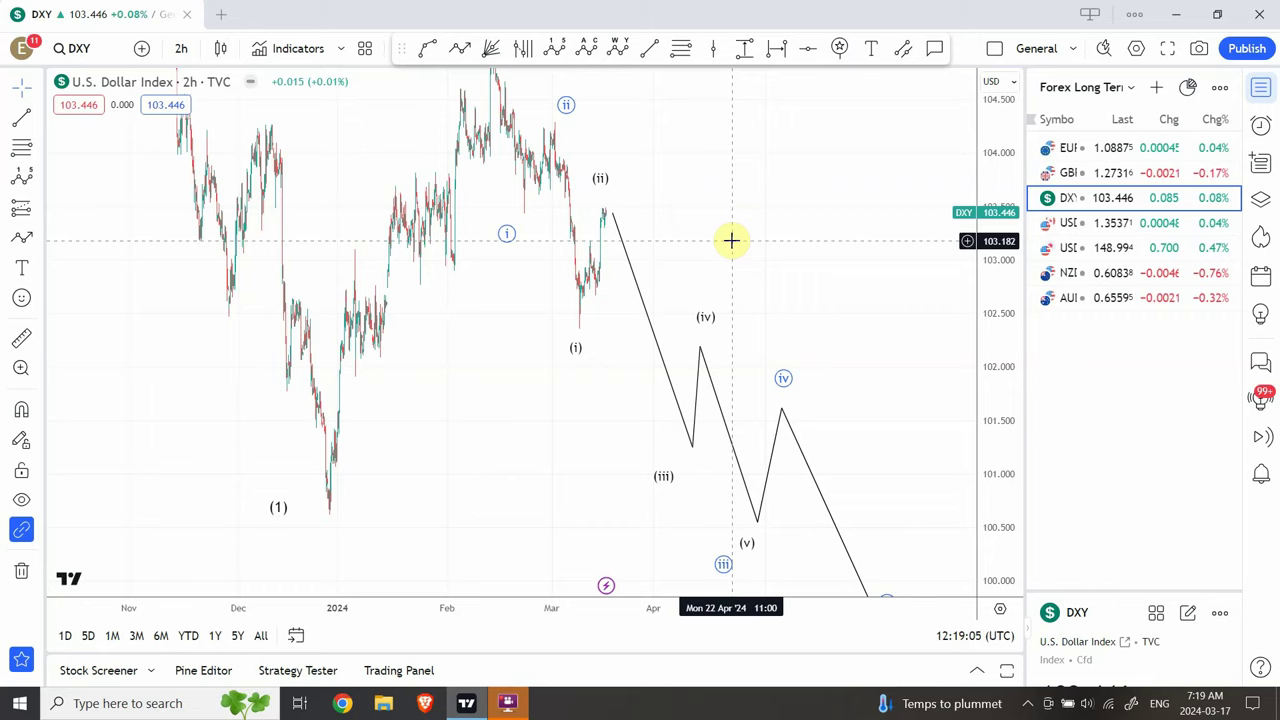
Step: Switch the watchlist to Miners Gold and Silver and open the XAUUSD chart around its a-b-c waves and projected path
click(1133, 89)
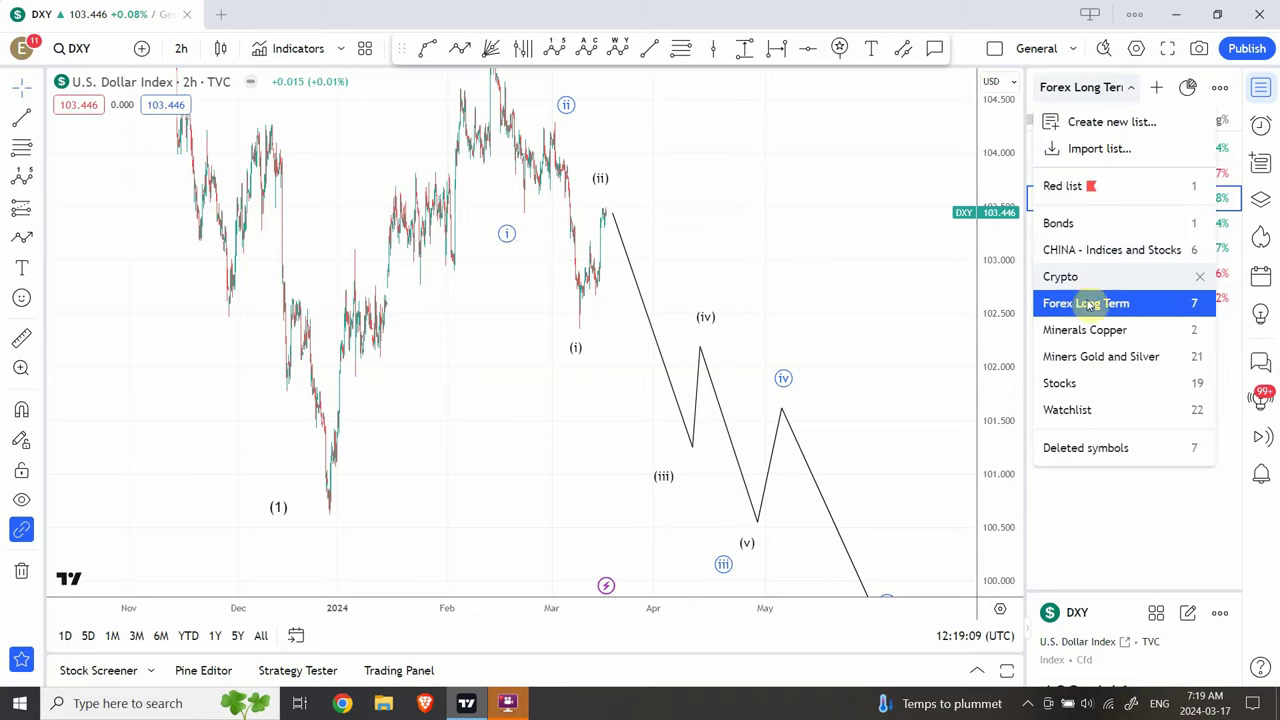
click(1088, 356)
click(1080, 347)
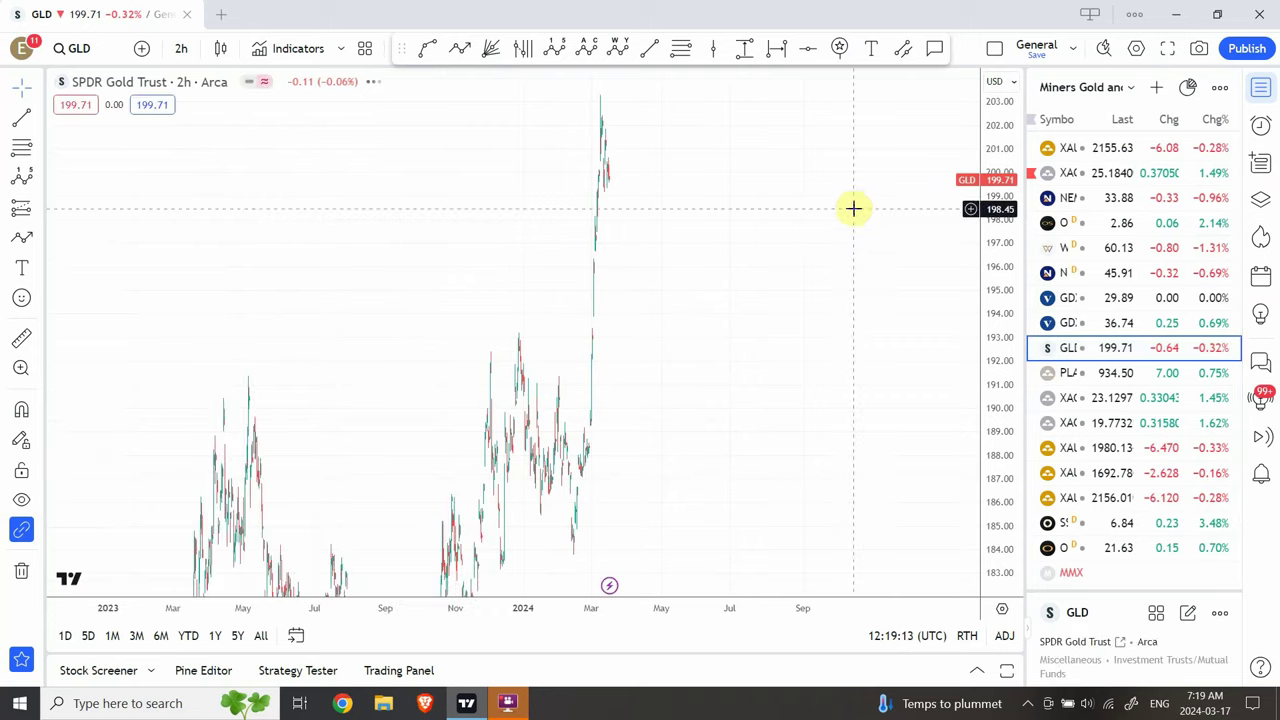
click(1120, 150)
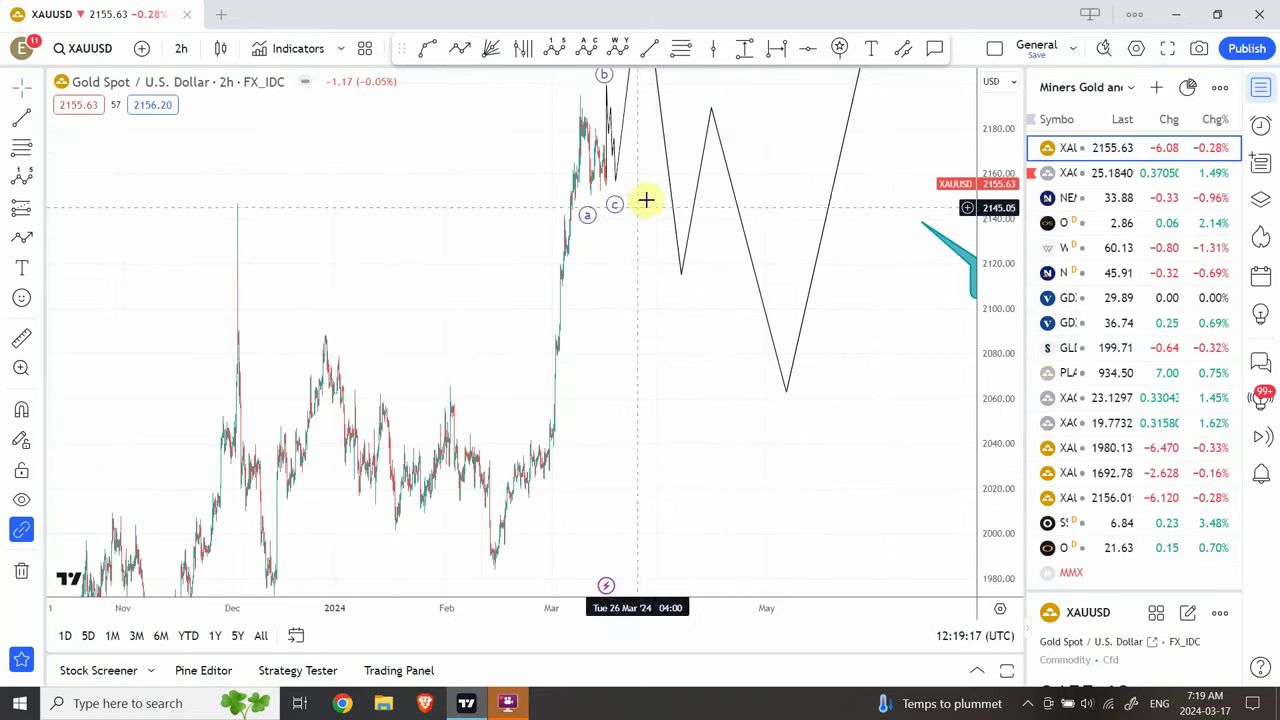
drag(1000, 143, 962, 332)
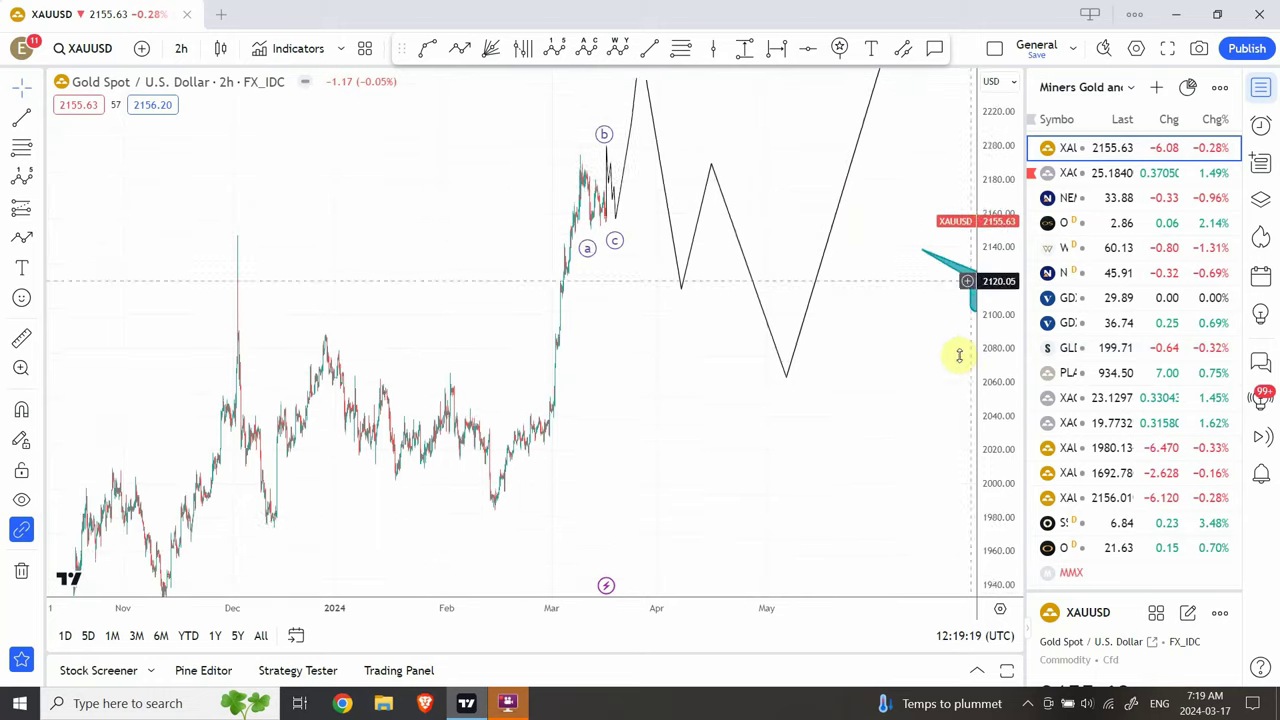
drag(877, 291, 835, 455)
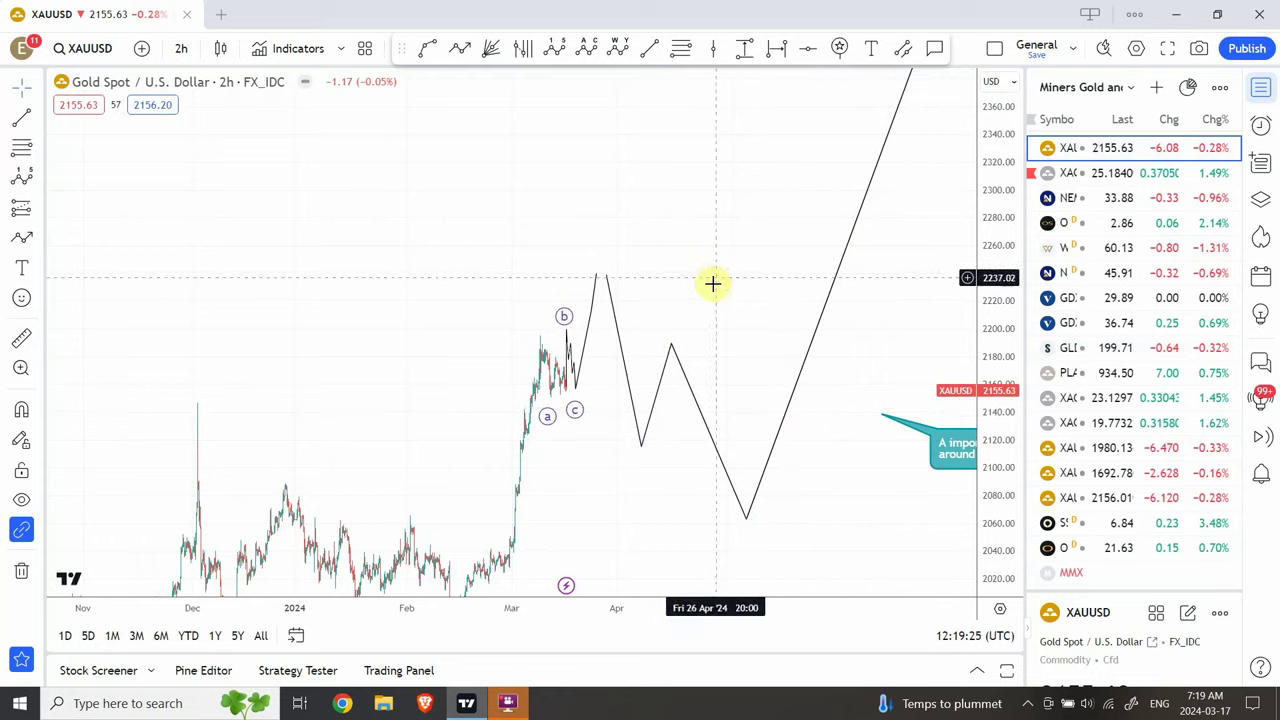
drag(449, 289, 456, 257)
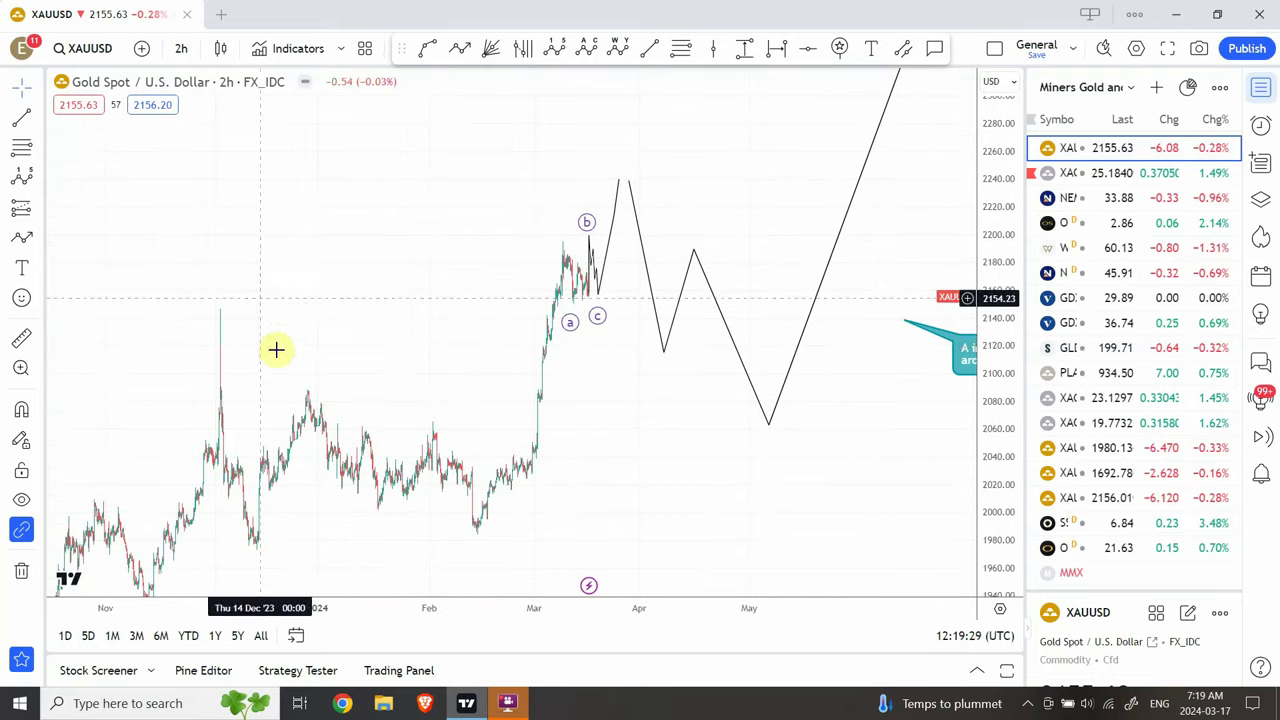
click(592, 258)
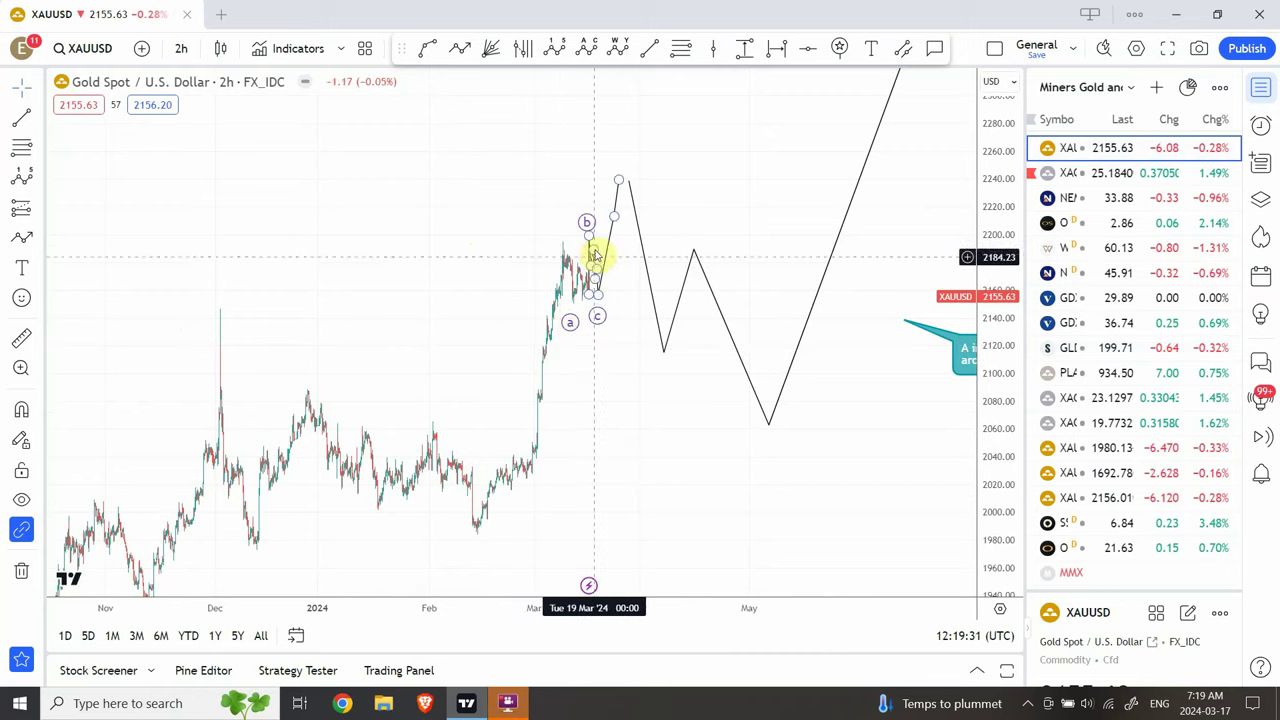
click(366, 260)
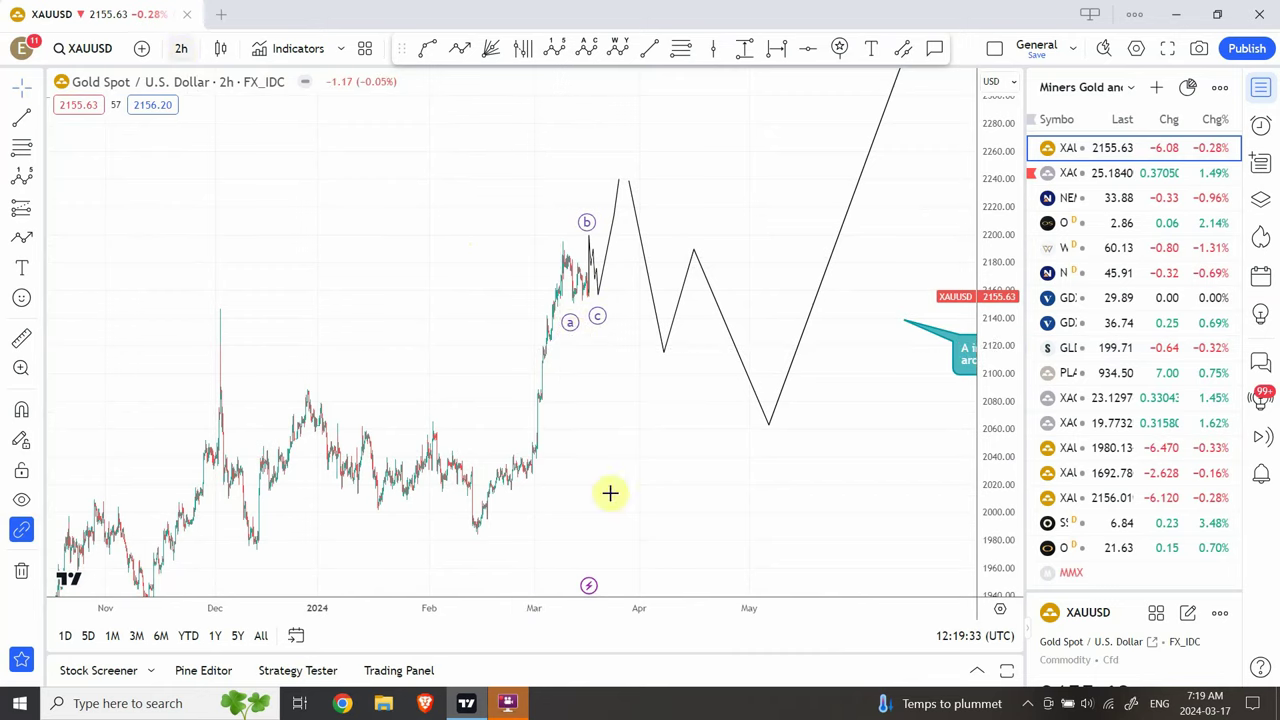
Step: Turn on automatic price scaling and set the XAUUSD chart interval to 15 minutes, showing the projected rise after wave c
click(990, 584)
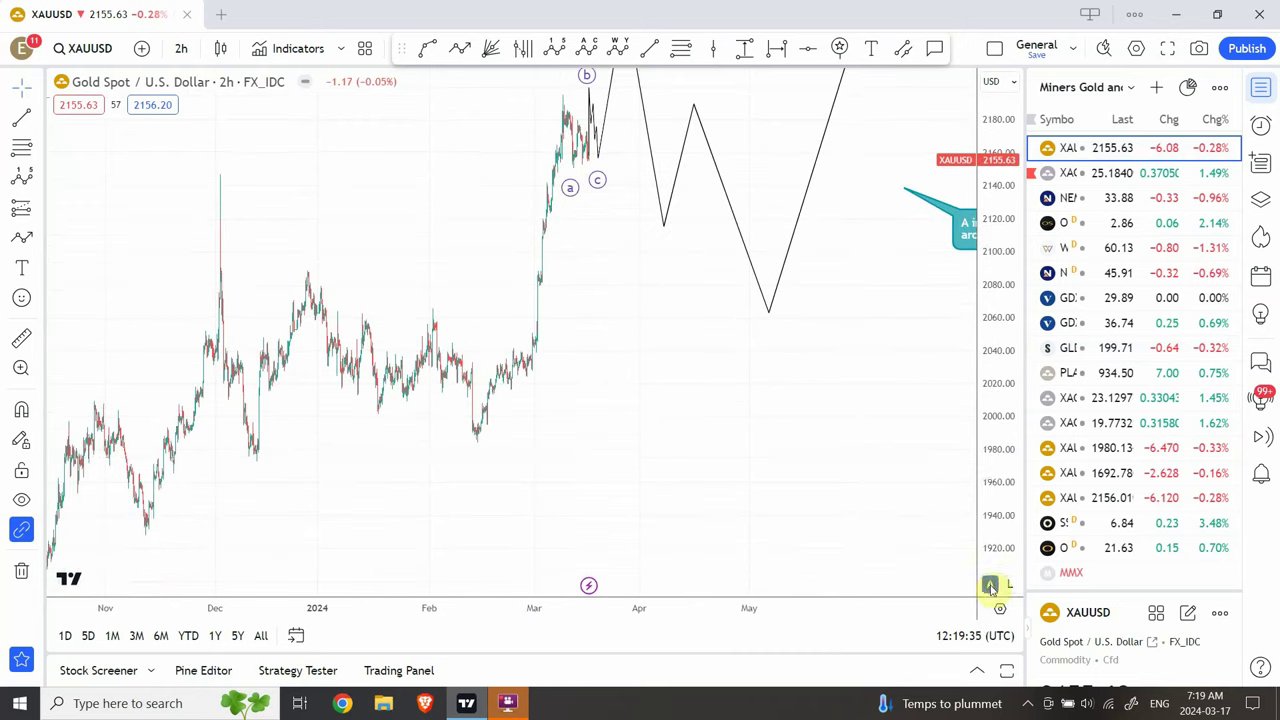
click(181, 48)
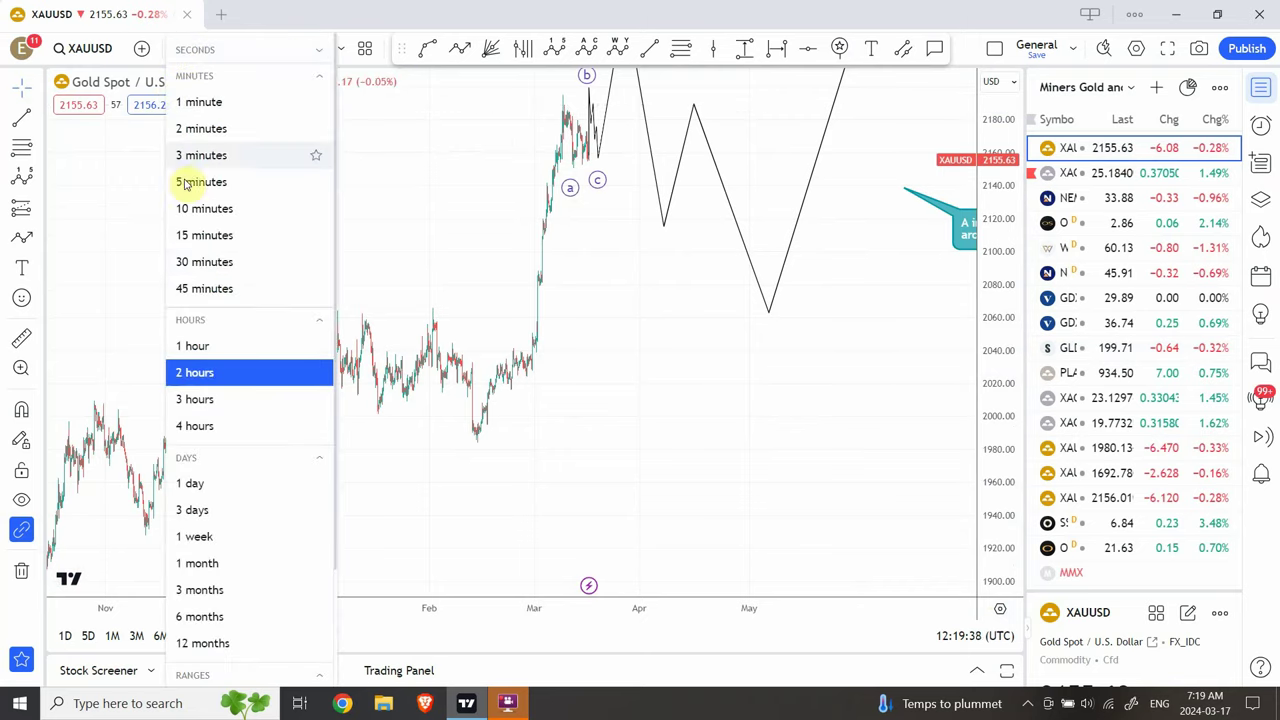
click(220, 240)
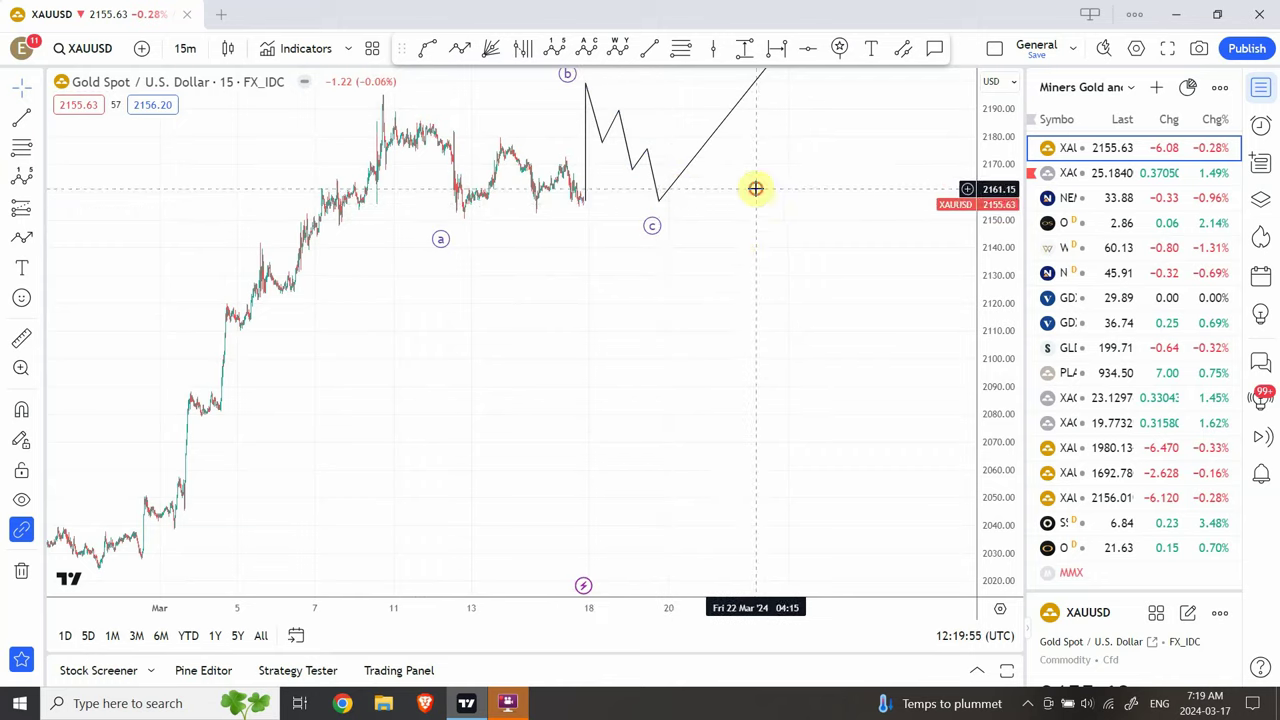
drag(754, 189, 718, 373)
drag(993, 128, 963, 297)
Step: Inspect the upper points of the projected path that rises after wave c on the gold chart
click(792, 85)
key(Escape)
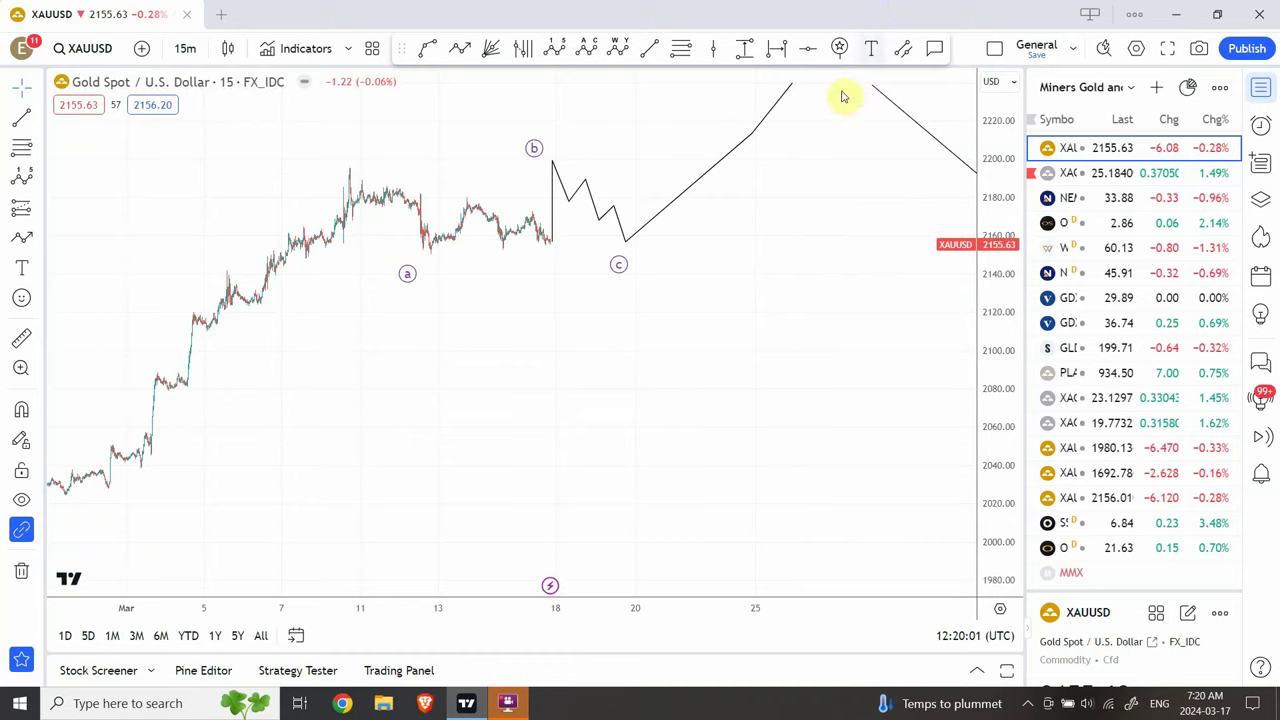
click(792, 86)
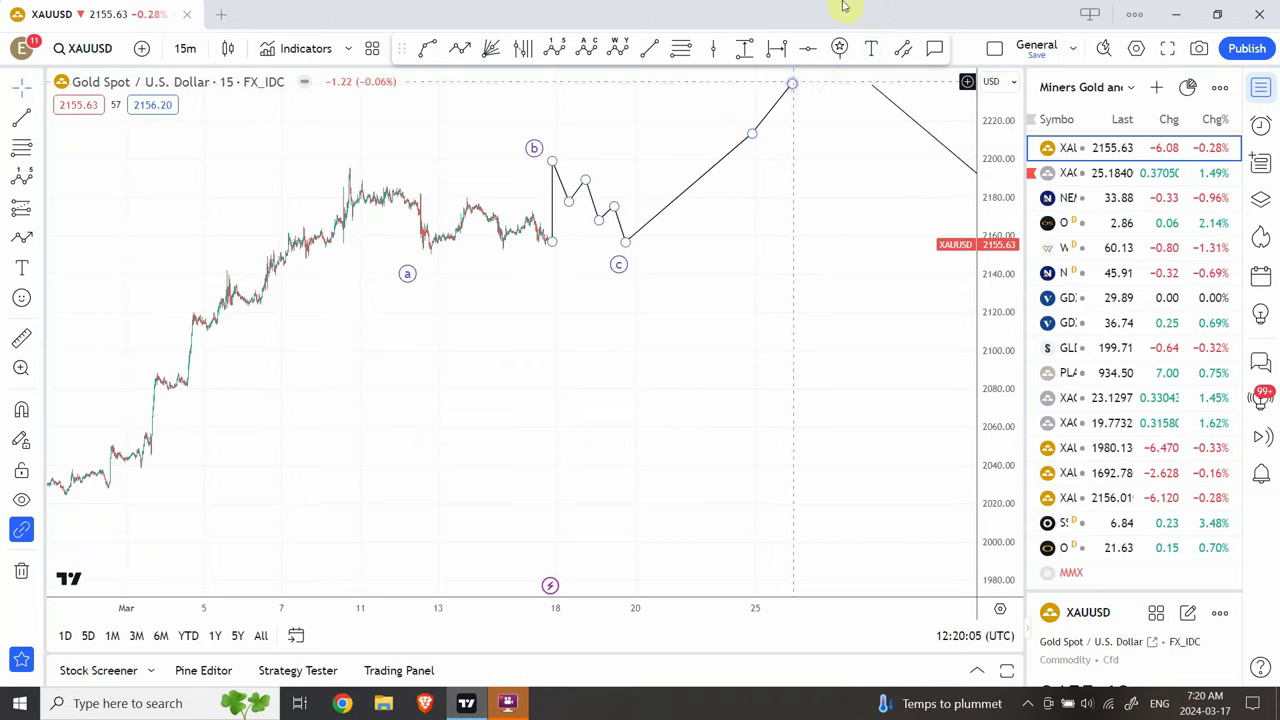
click(787, 133)
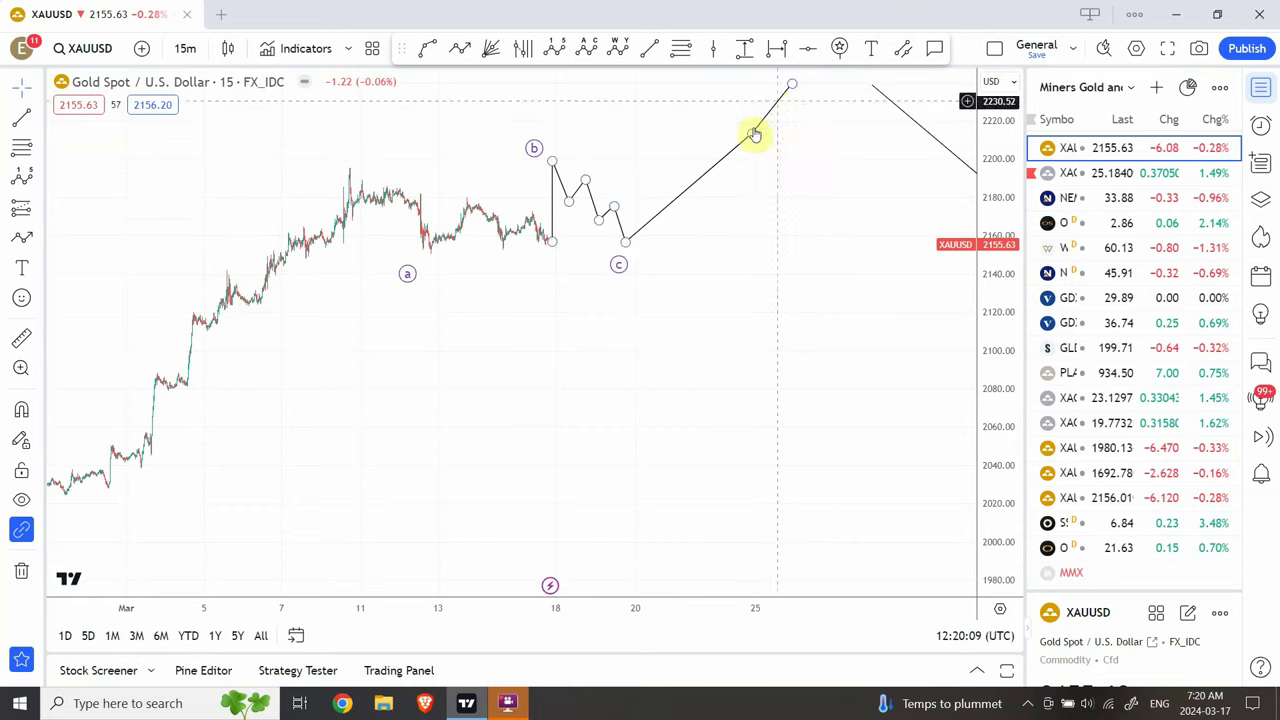
click(793, 90)
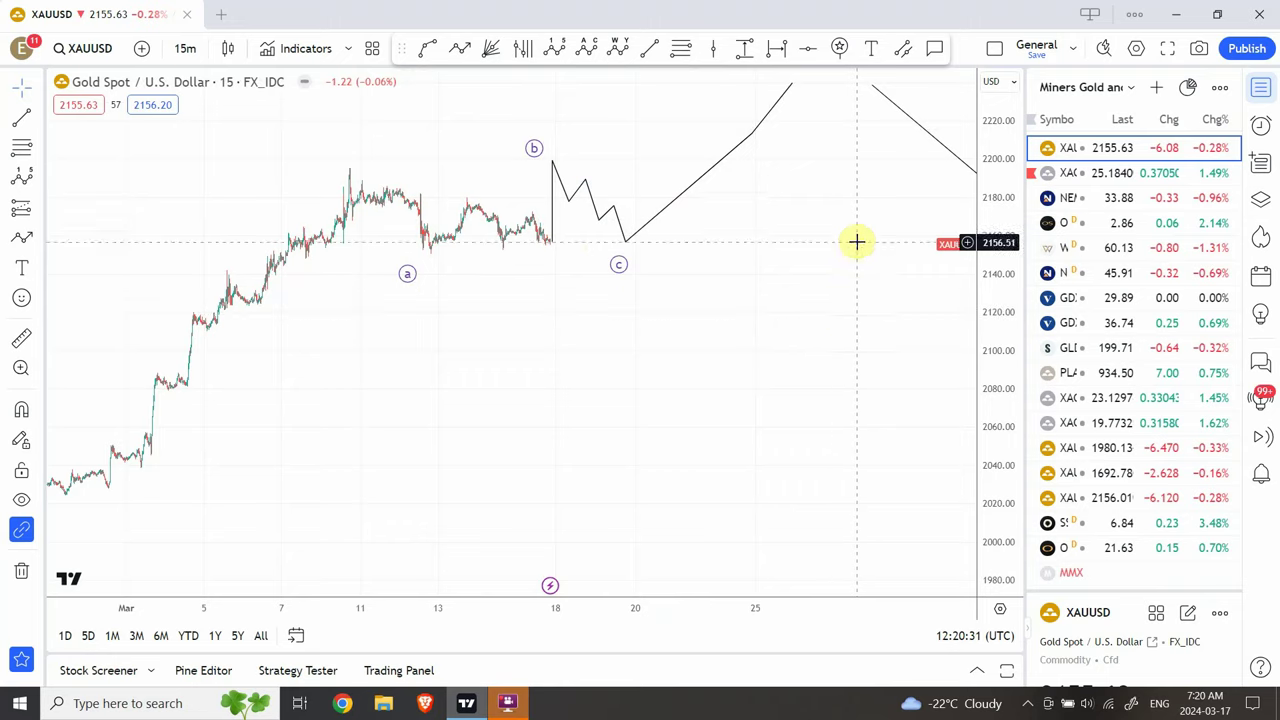
Step: Open the XAGUSD chart from the watchlist and show silver's price move from wave 2 through waves i and ii
click(1136, 177)
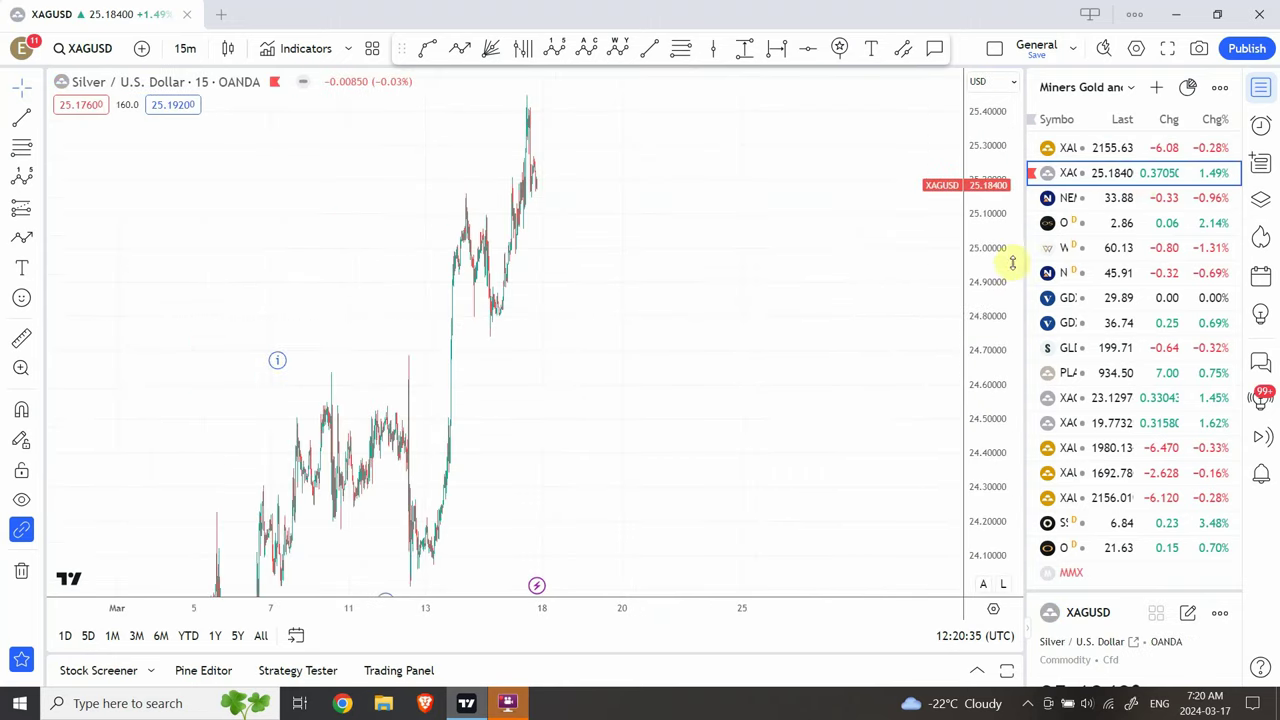
drag(986, 249, 950, 490)
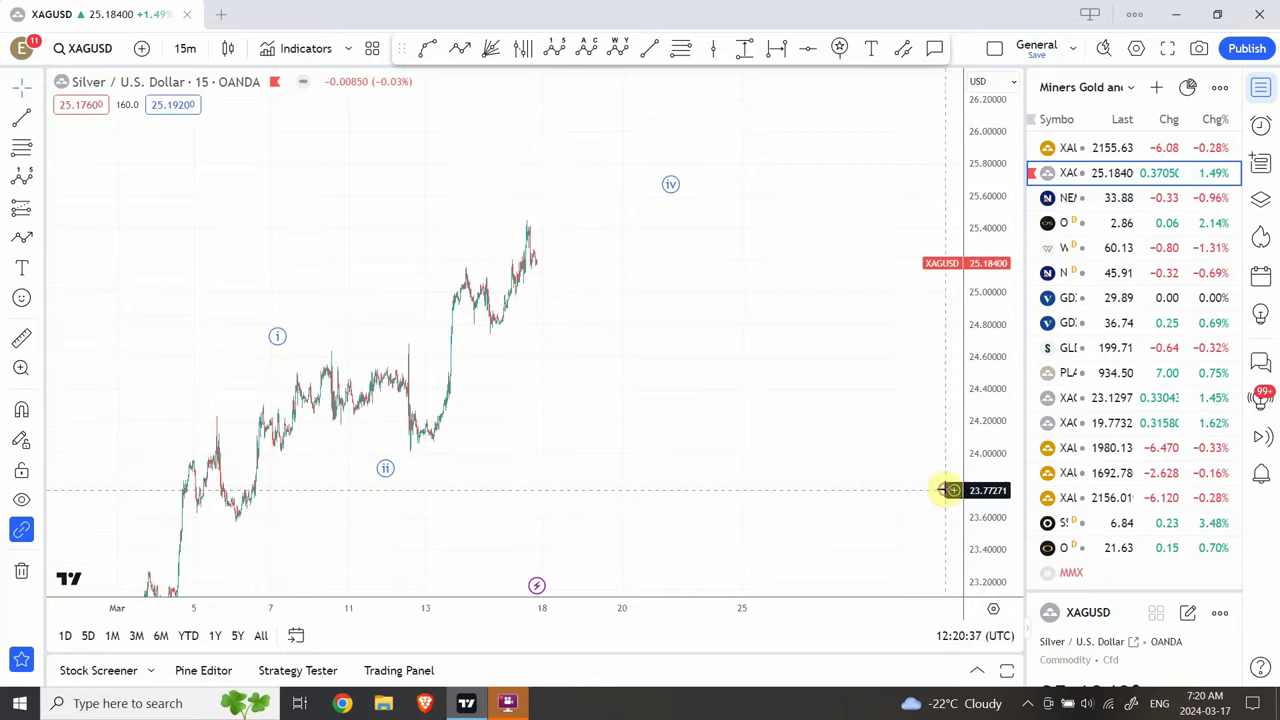
drag(554, 497, 766, 403)
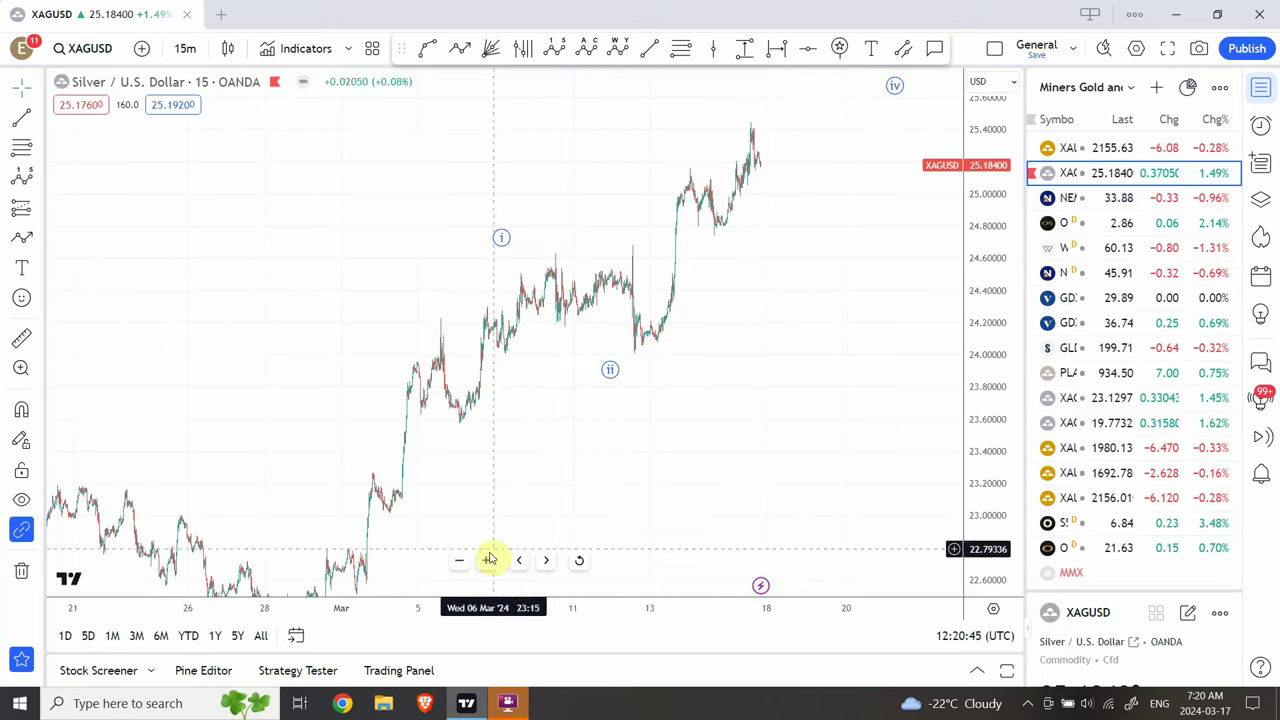
click(461, 560)
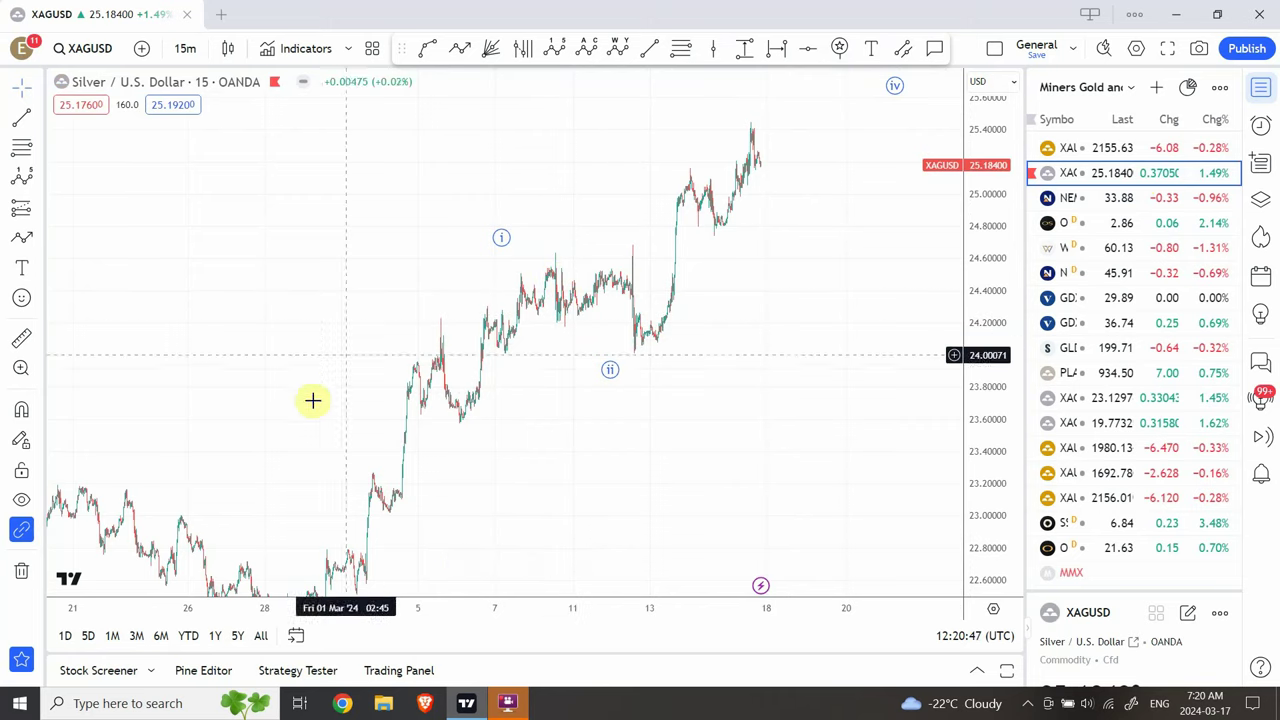
drag(357, 251, 386, 329)
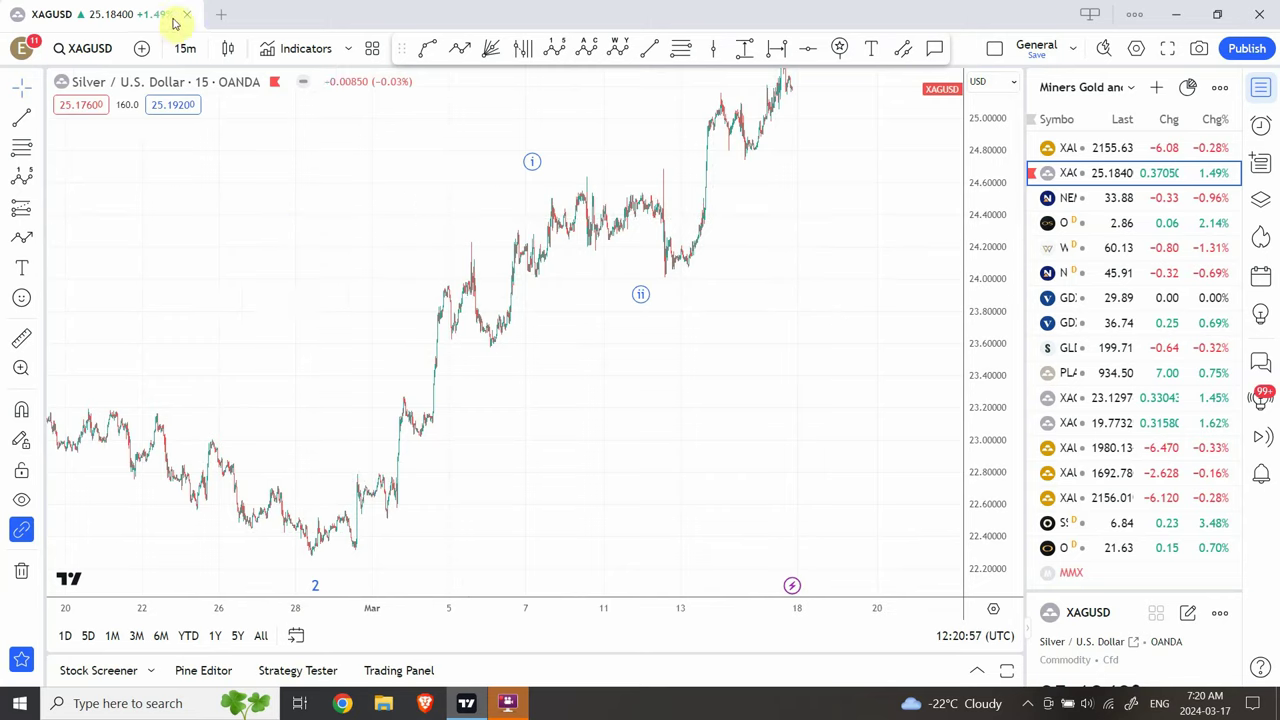
Step: Set the silver chart interval to 4 hours and show price history back to the start of 2023
click(184, 46)
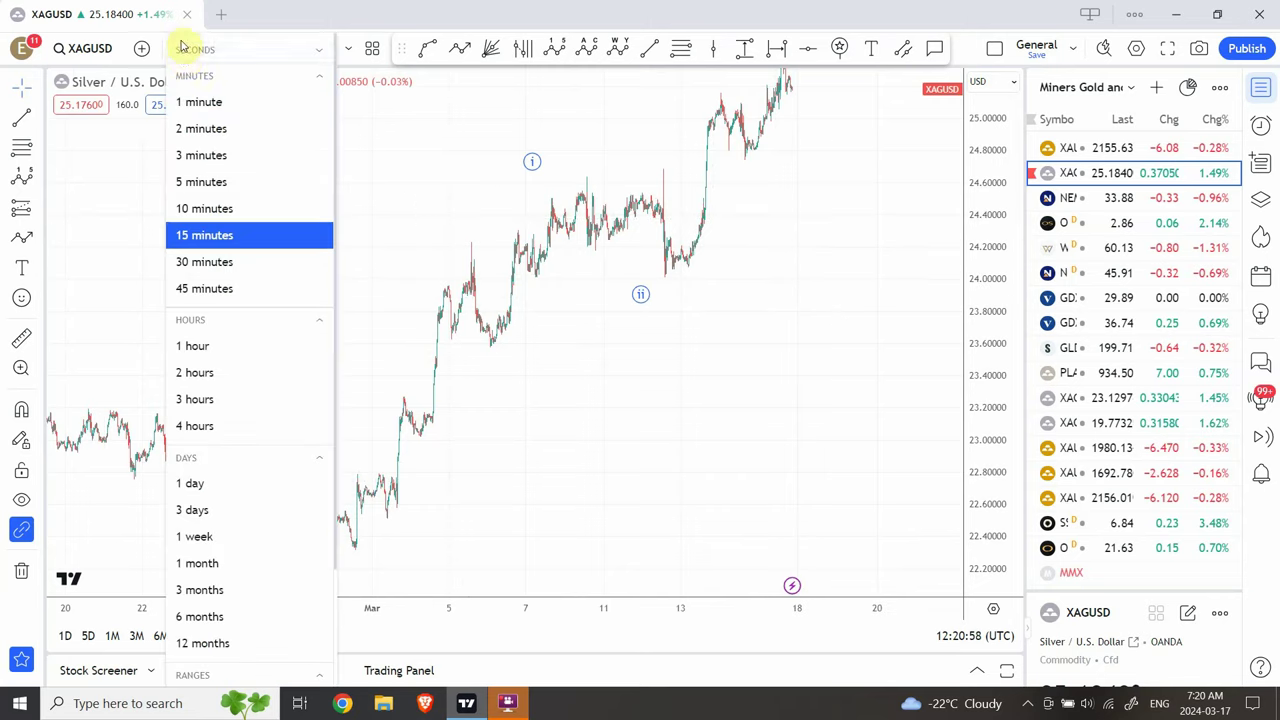
click(210, 427)
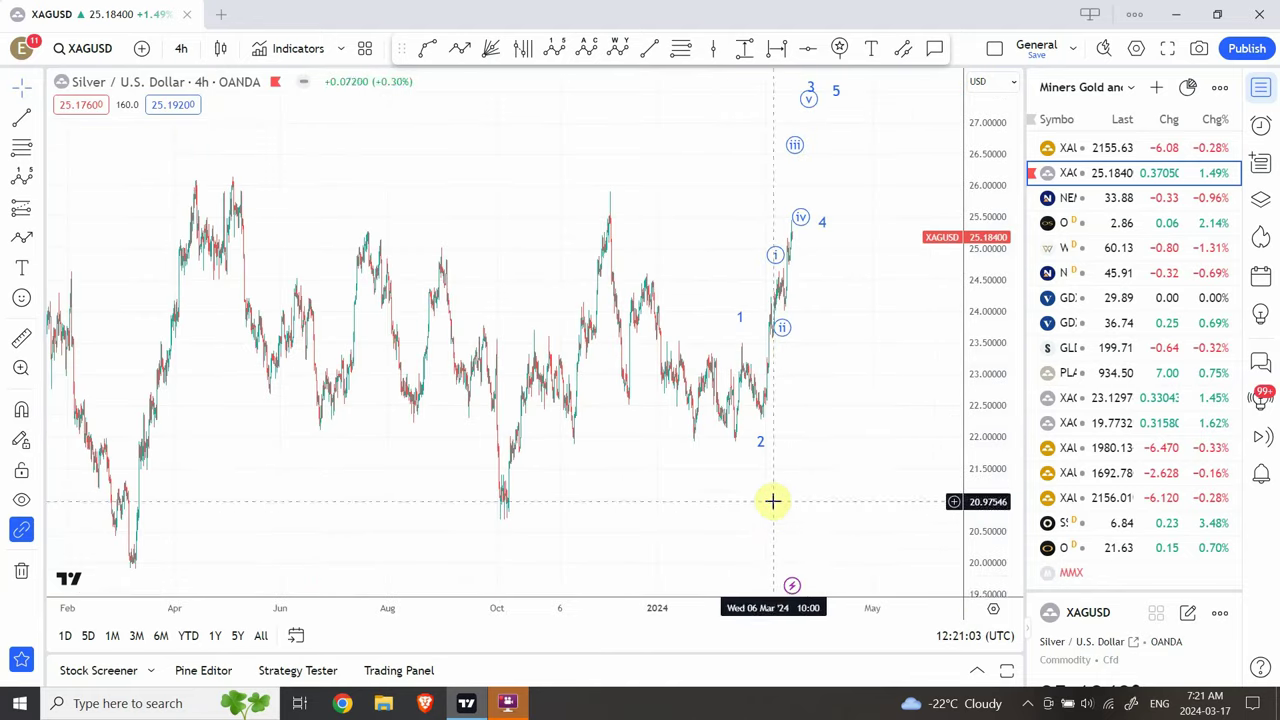
drag(759, 547, 670, 474)
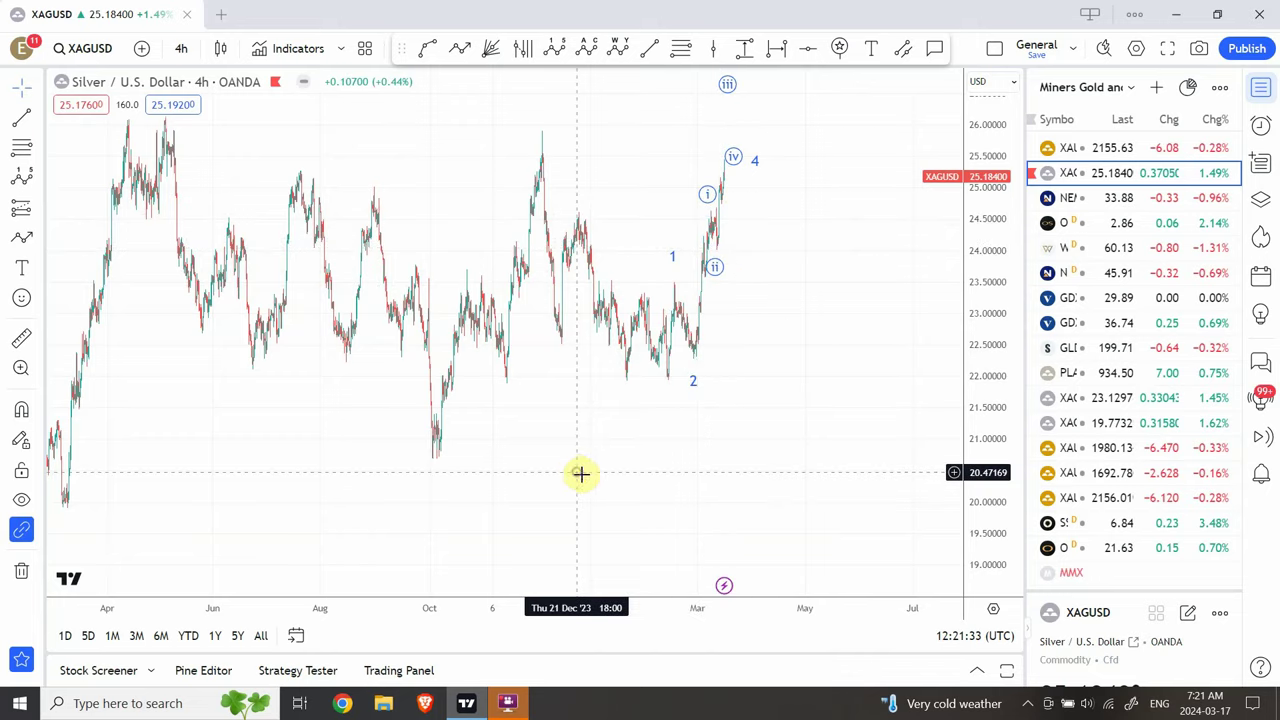
scroll(640, 450, down, 3)
drag(980, 251, 958, 345)
mouse_move(465, 572)
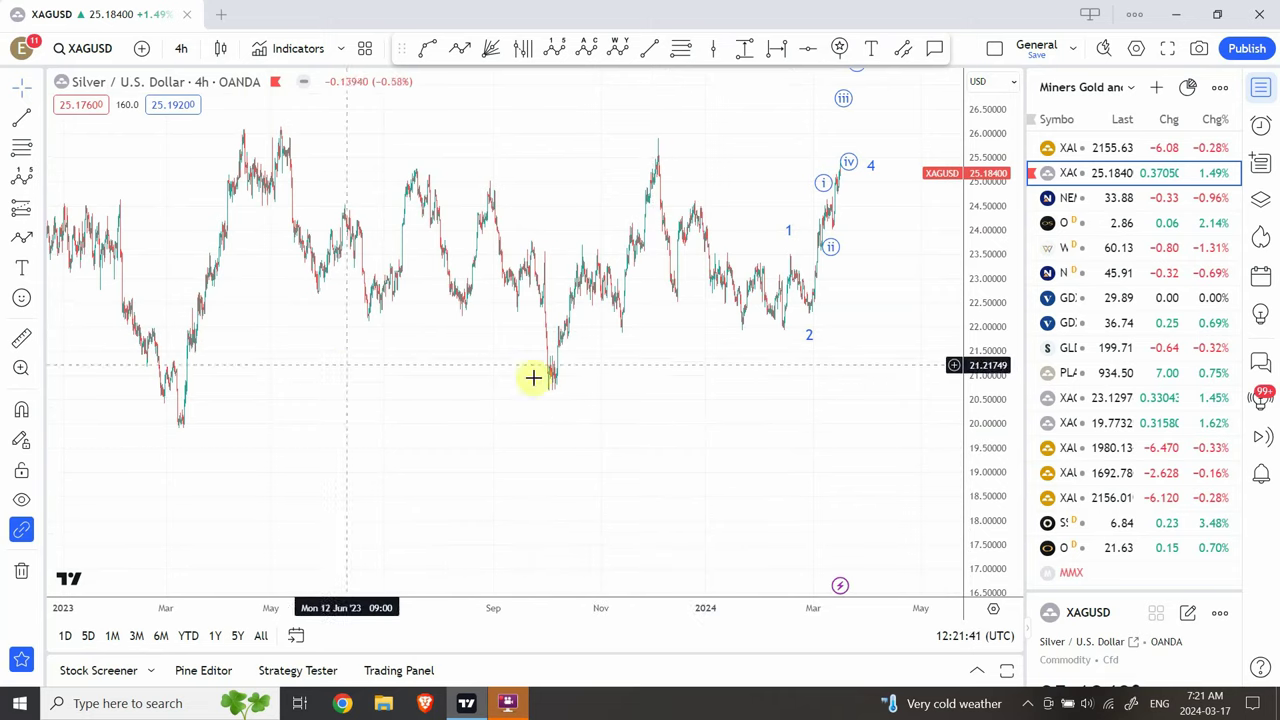
Step: Set the silver chart interval to 1 day and show the red wave I high and wave II low
click(184, 52)
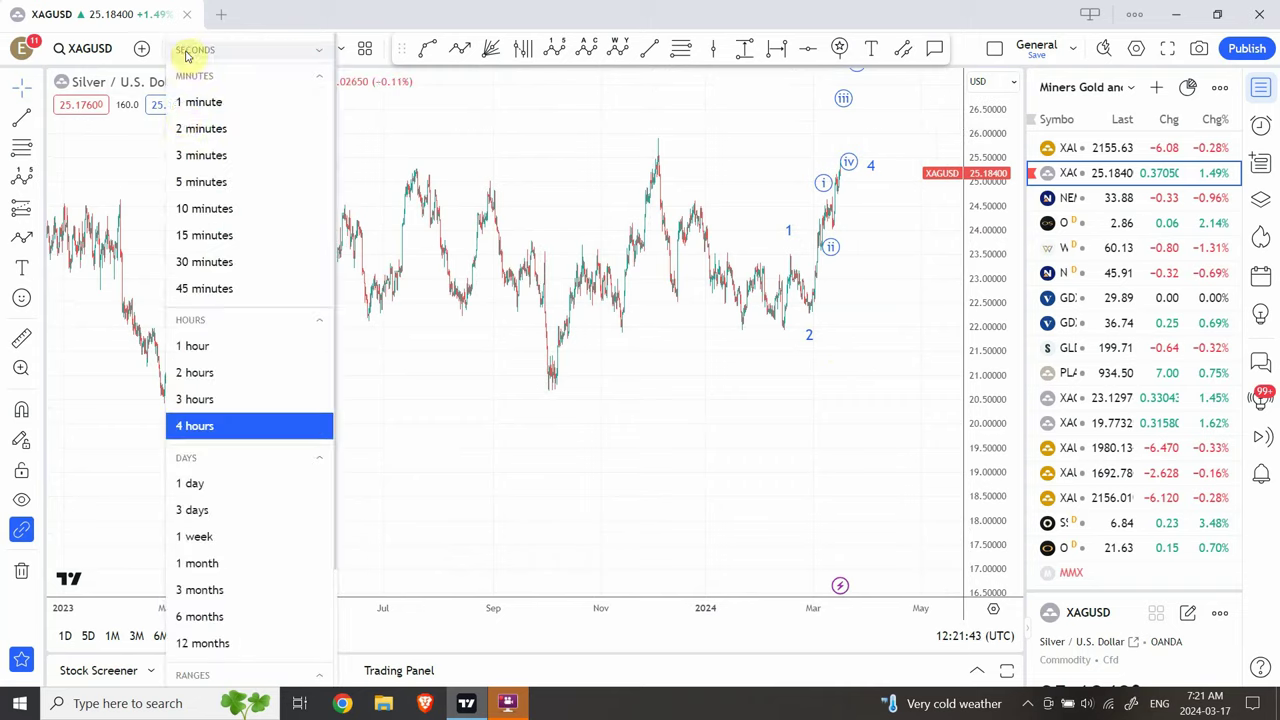
click(220, 487)
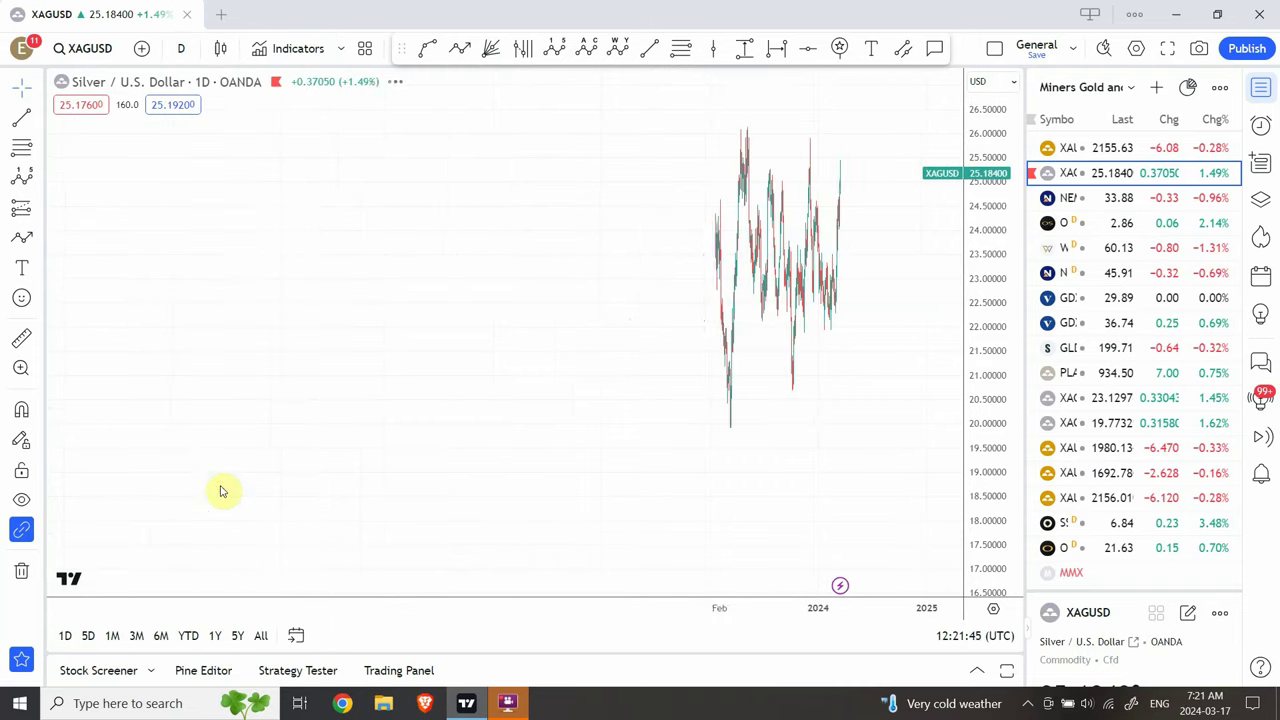
drag(988, 178, 977, 400)
drag(840, 396, 766, 411)
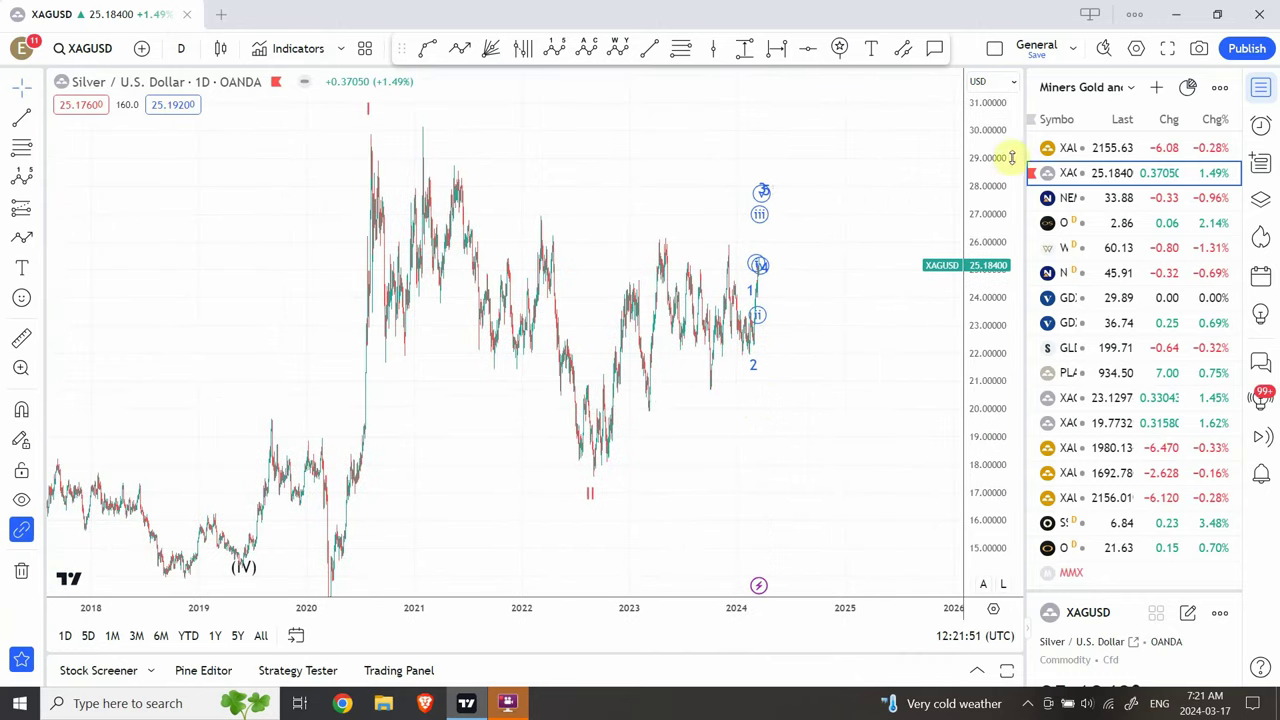
drag(989, 197, 970, 305)
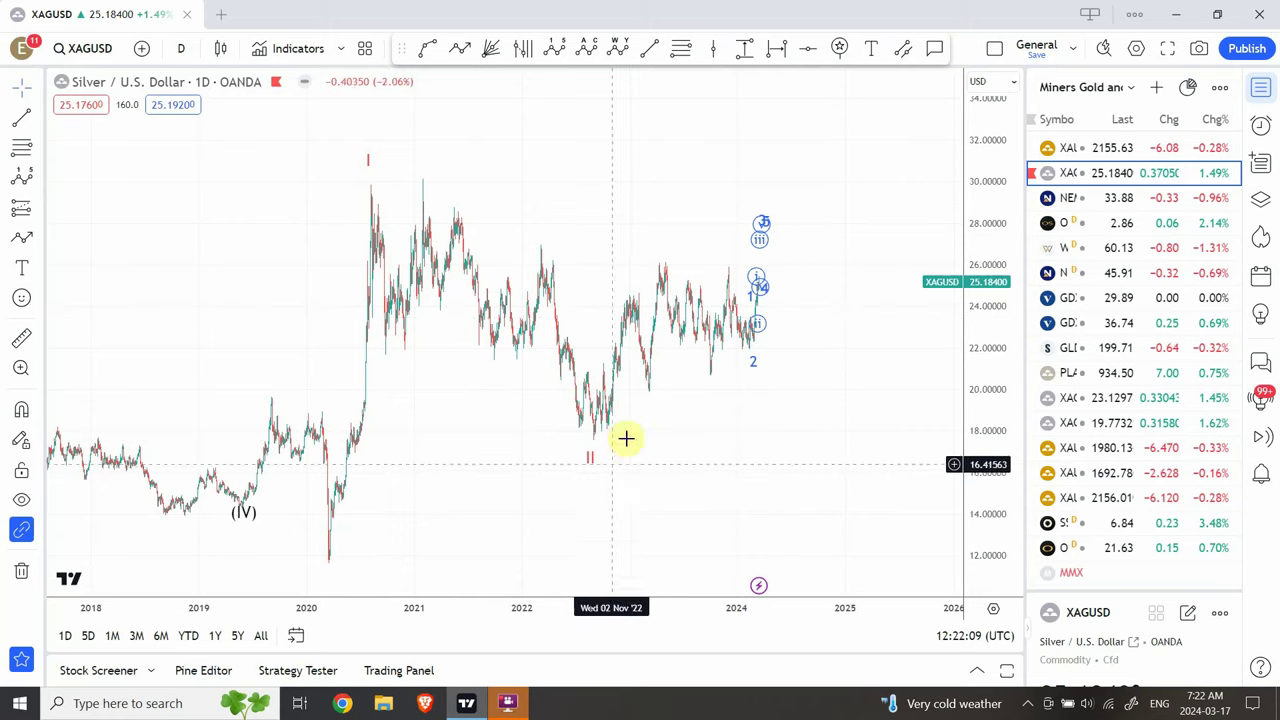
Step: Add a "?" text label directly beside the red wave II label on the daily silver chart
click(873, 48)
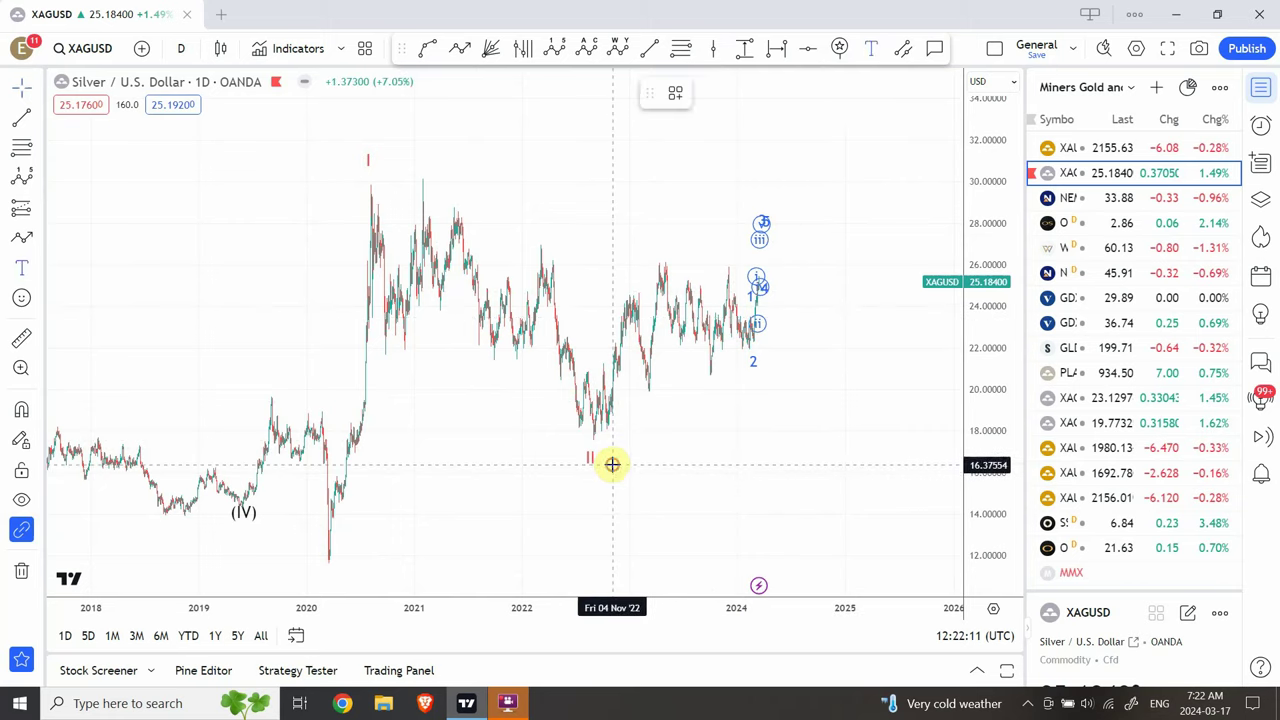
click(610, 465)
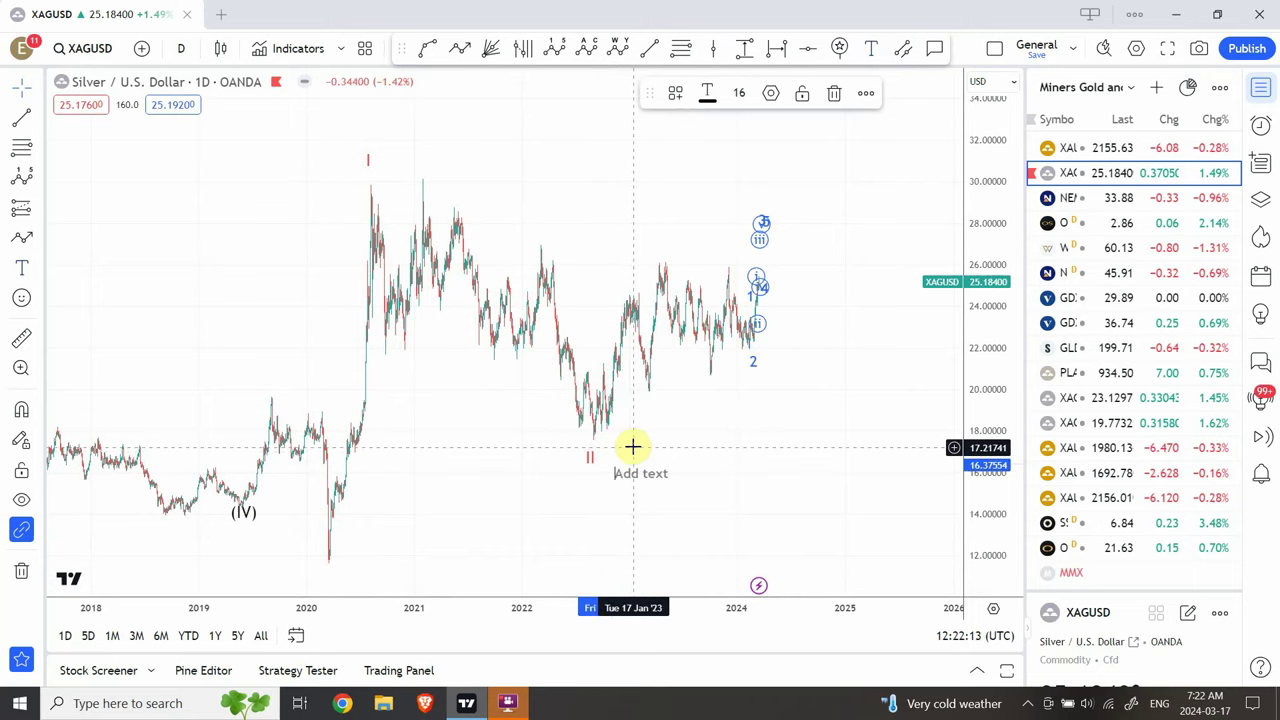
click(619, 472)
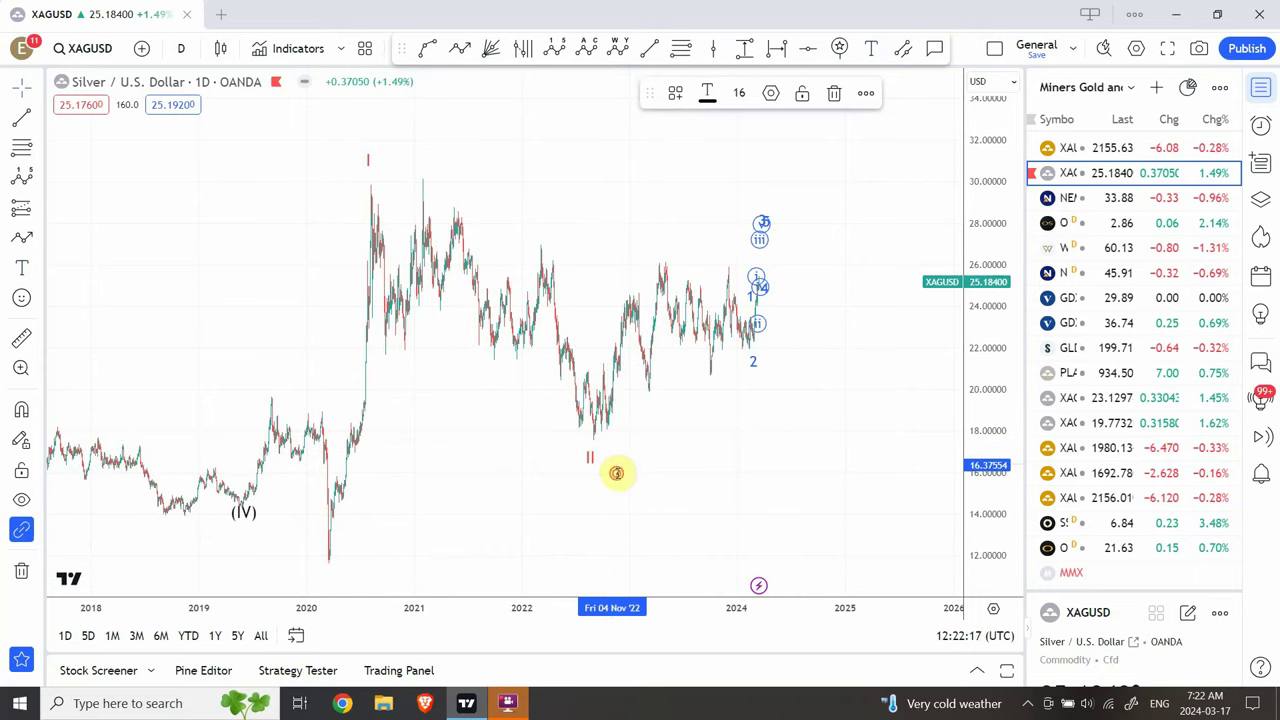
click(694, 444)
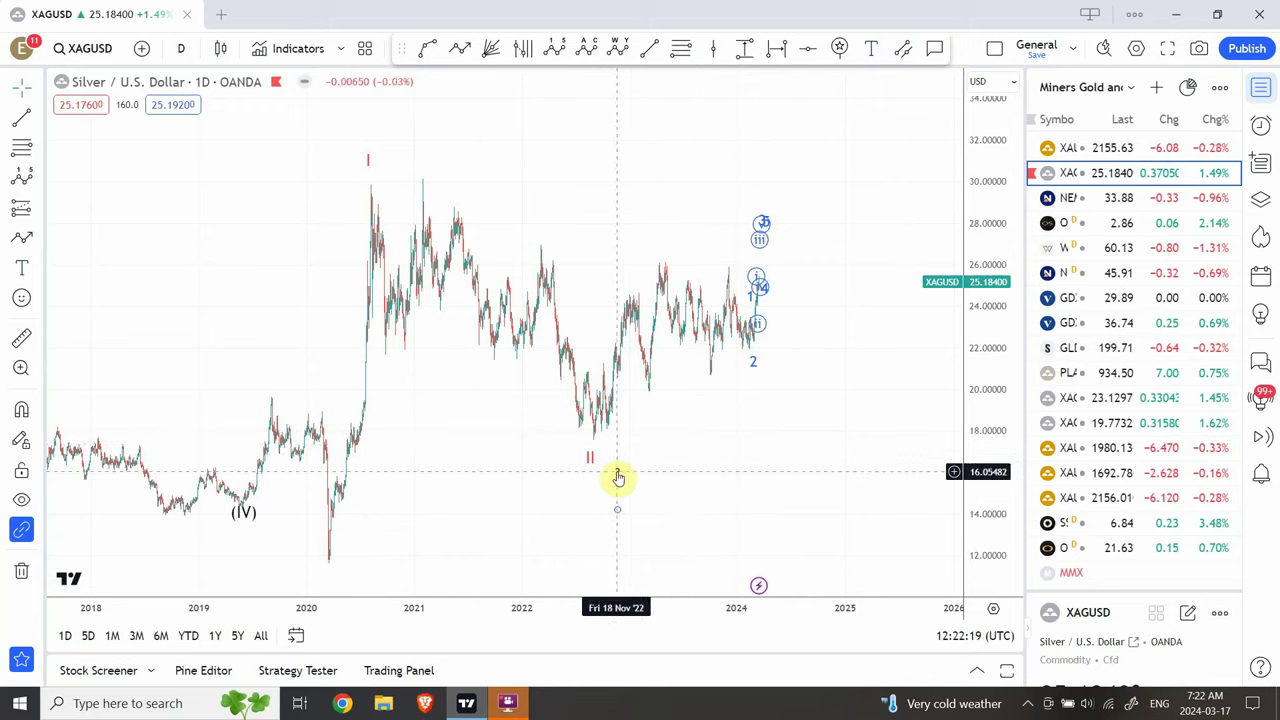
mouse_move(610, 458)
mouse_down()
mouse_move(677, 443)
mouse_move(605, 459)
mouse_up()
click(723, 486)
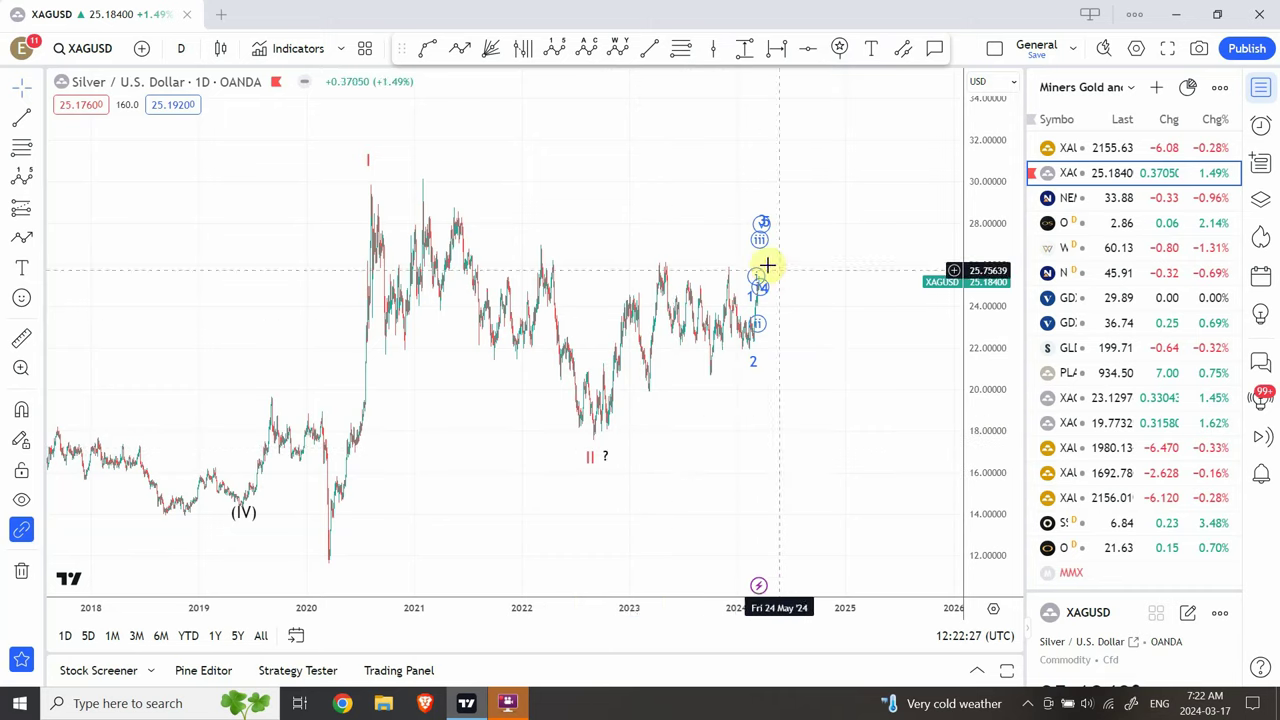
Step: Set the silver chart interval to 1 hour and rescale the price axis around the blue wave labels
click(185, 51)
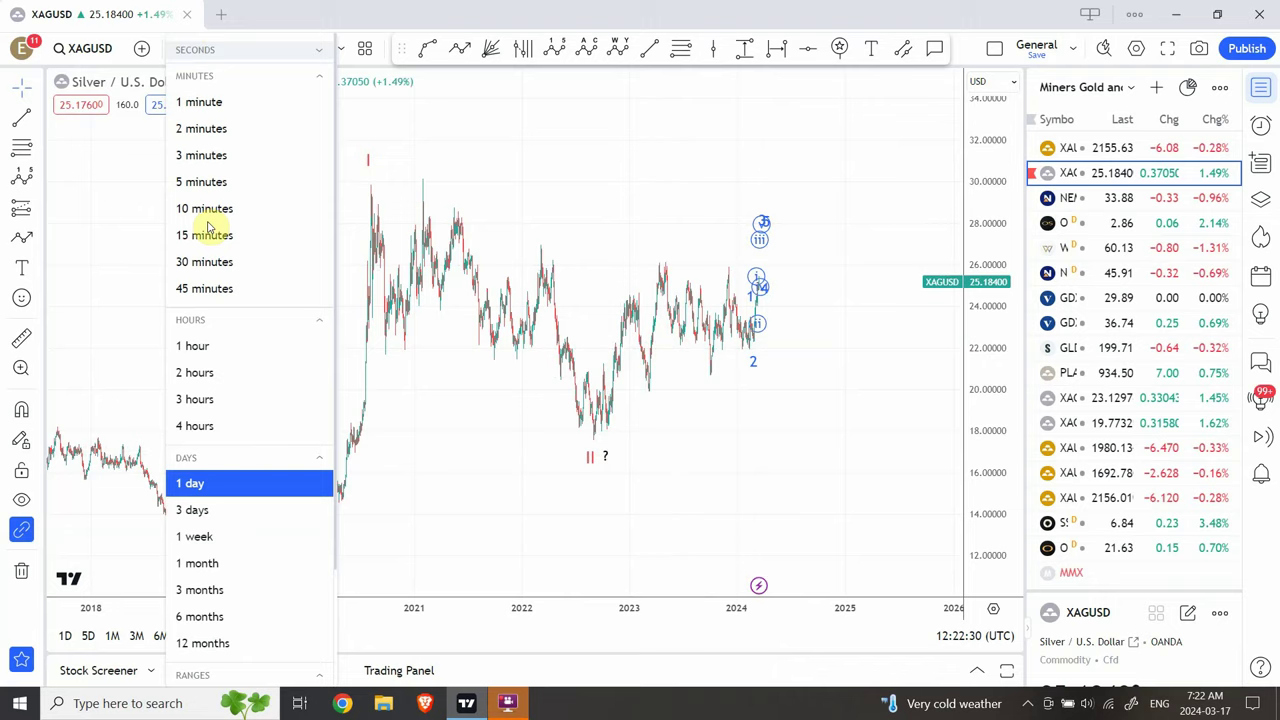
click(222, 350)
drag(986, 398, 972, 110)
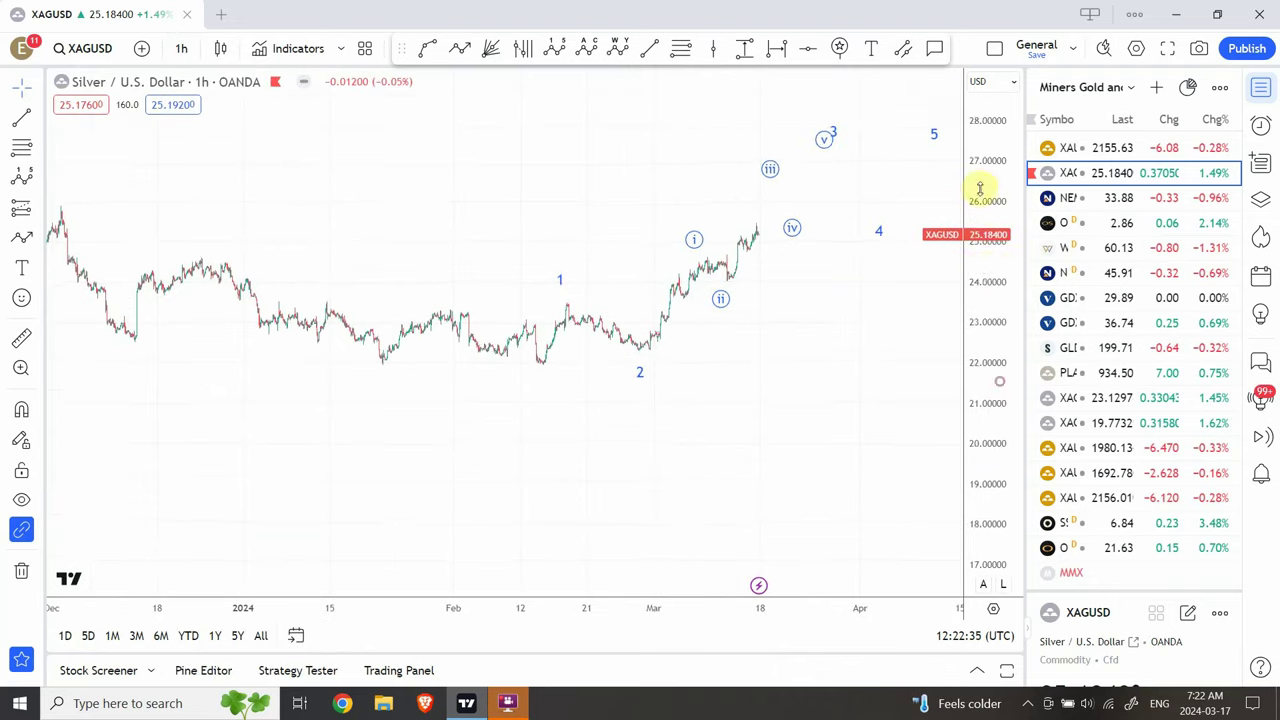
Step: Delete the uncircled blue 0–5 wave pattern from the 1-hour silver chart, keeping the circled i–v count
drag(985, 267, 974, 89)
drag(849, 211, 726, 395)
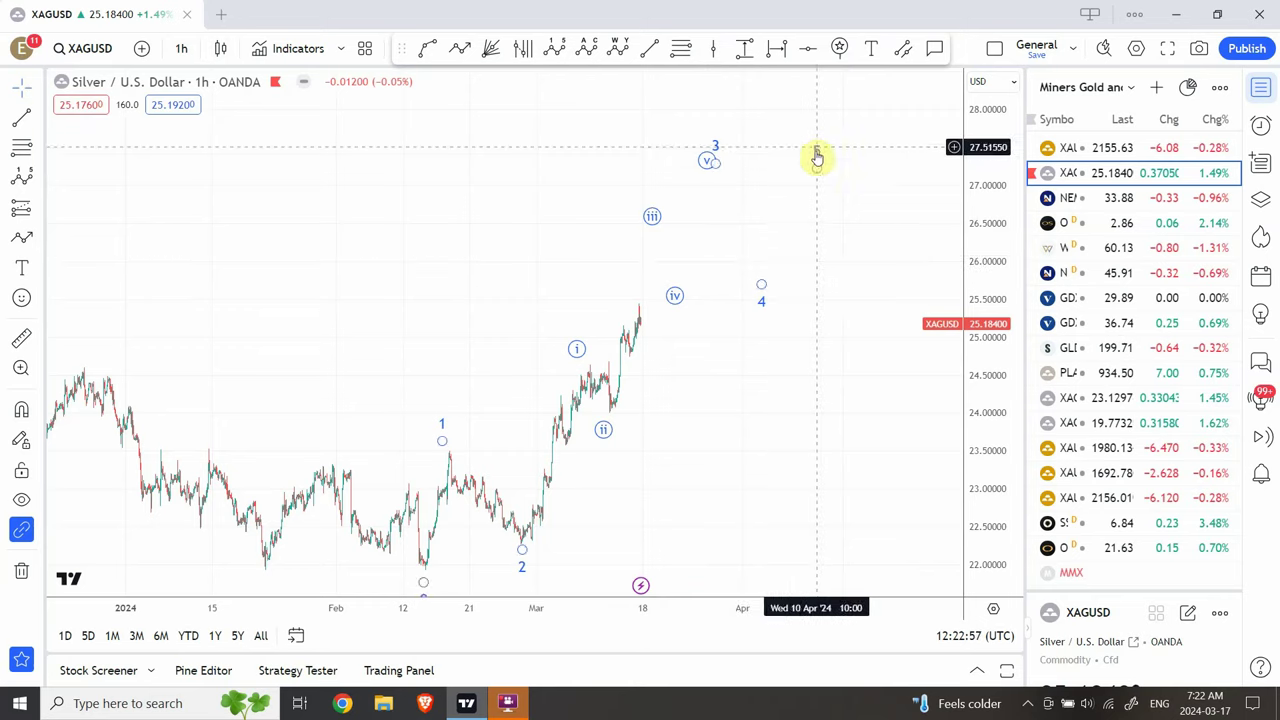
mouse_move(816, 153)
mouse_down()
mouse_move(840, 100)
mouse_move(831, 146)
mouse_up()
key(Delete)
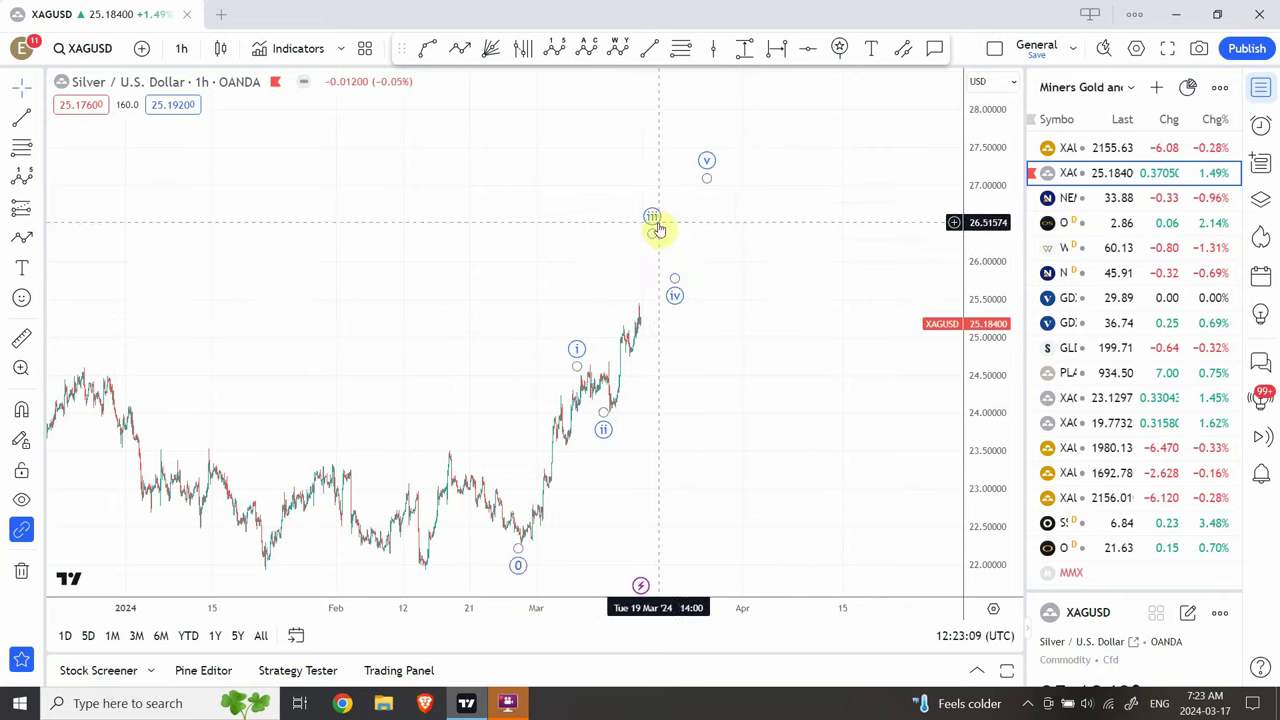
Step: Move the circled blue wave iv label slightly forward at about 25.82, and raise the circled wave v label to about 27.6
drag(674, 279, 686, 277)
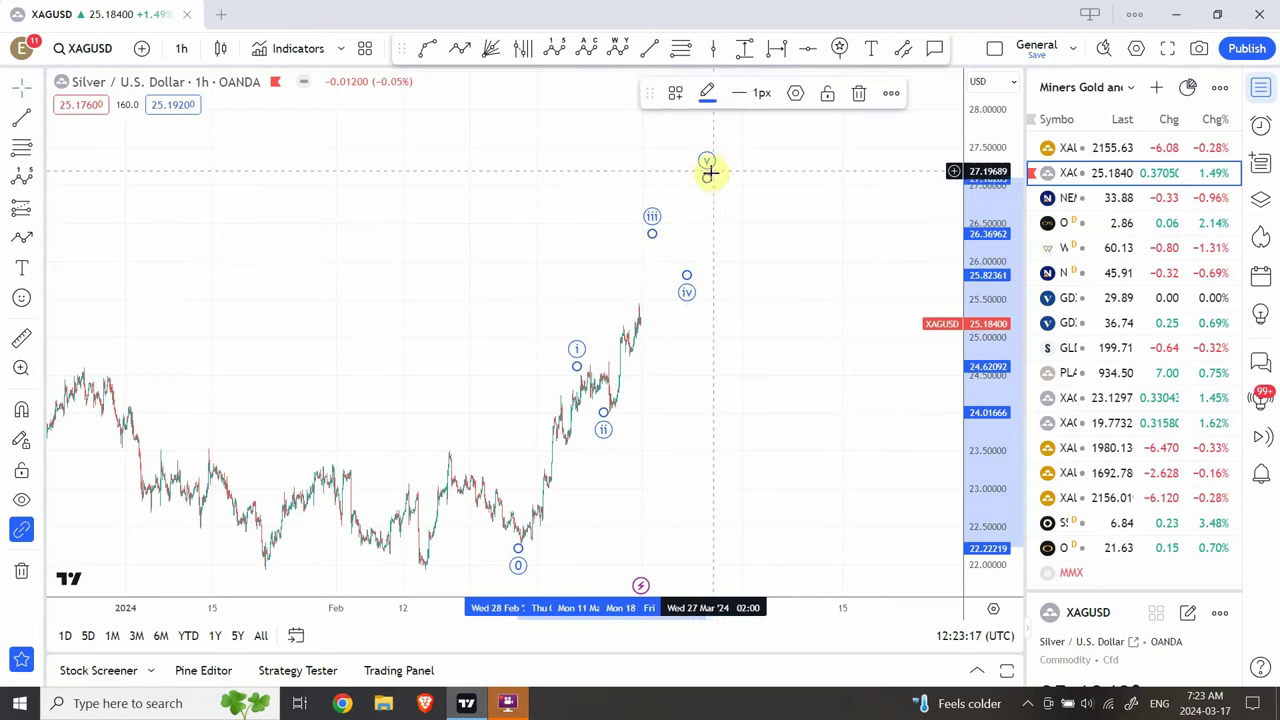
drag(707, 180, 722, 138)
click(744, 236)
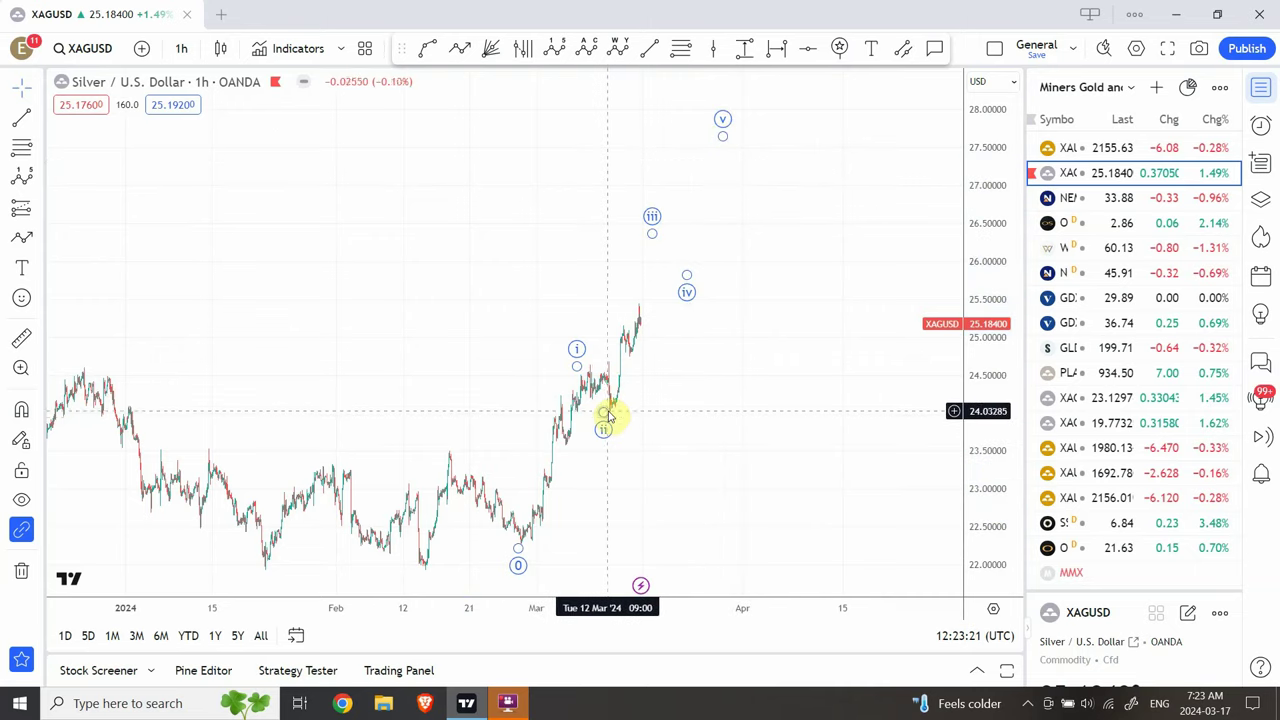
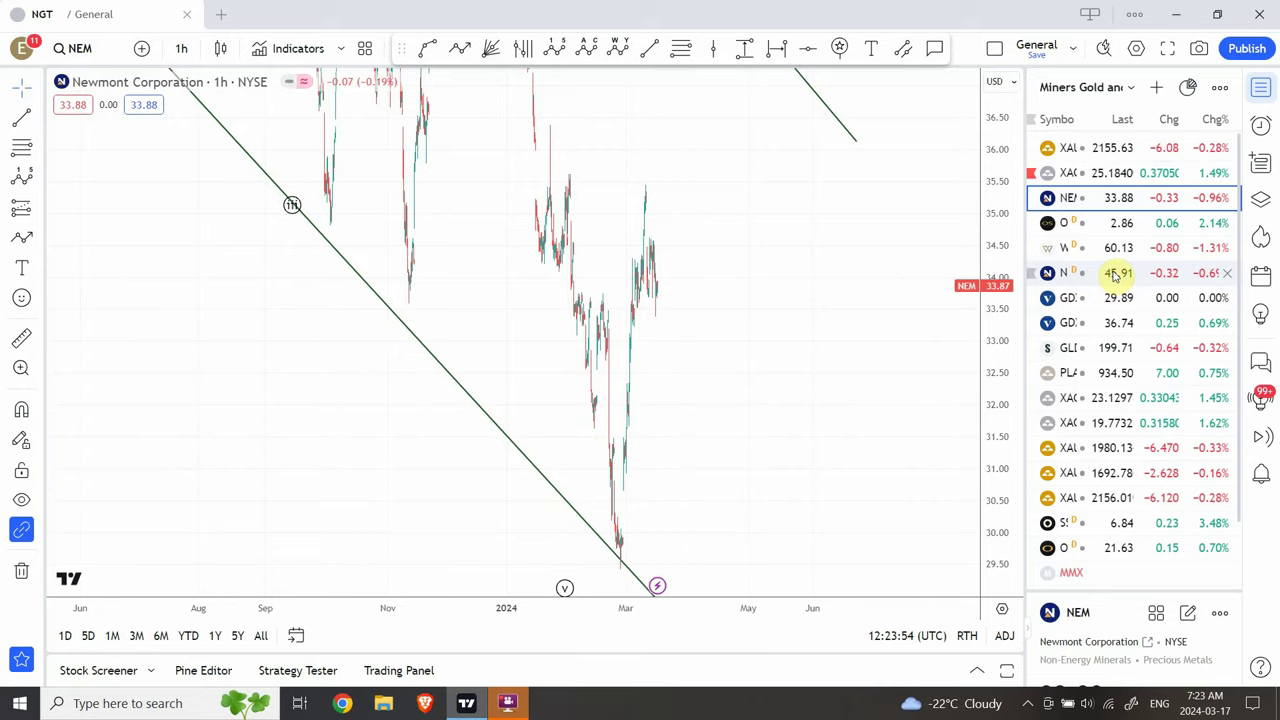
Step: Open the NYSE-listed Newmont Corporation (NEM) chart from the watchlist and rescale it to show the green channel and circled waves iii to v
click(1115, 275)
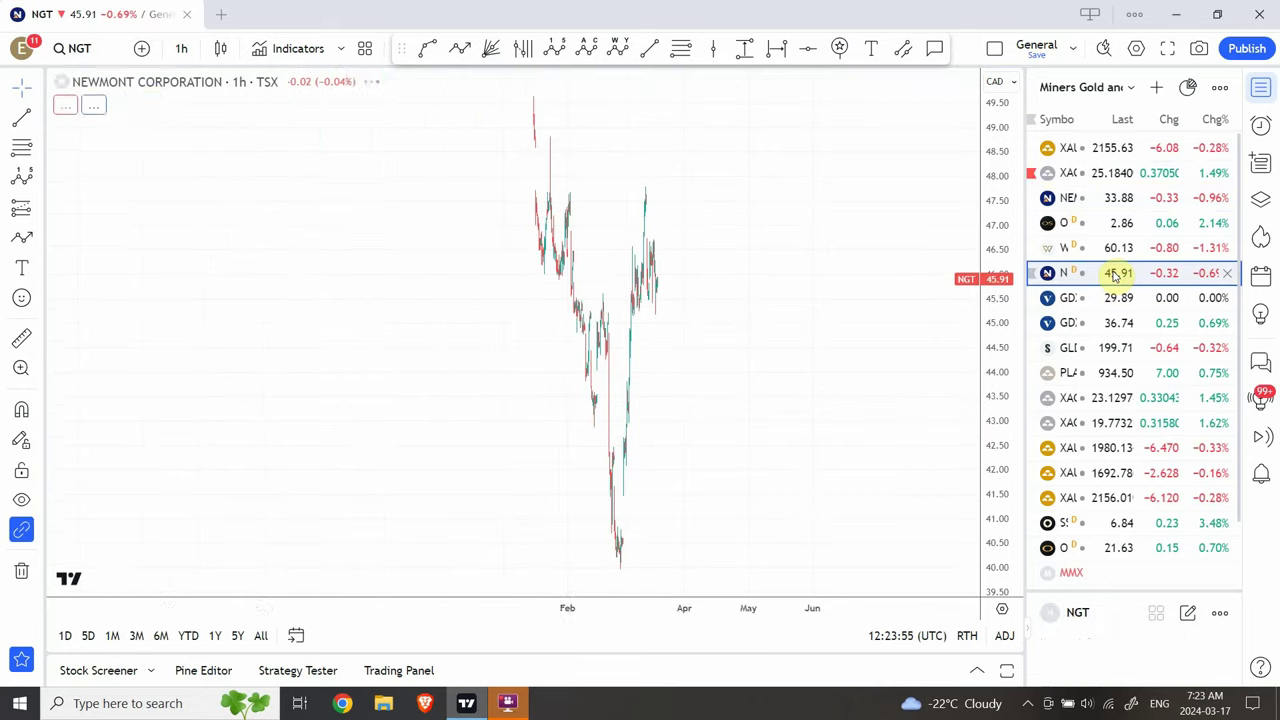
click(1120, 198)
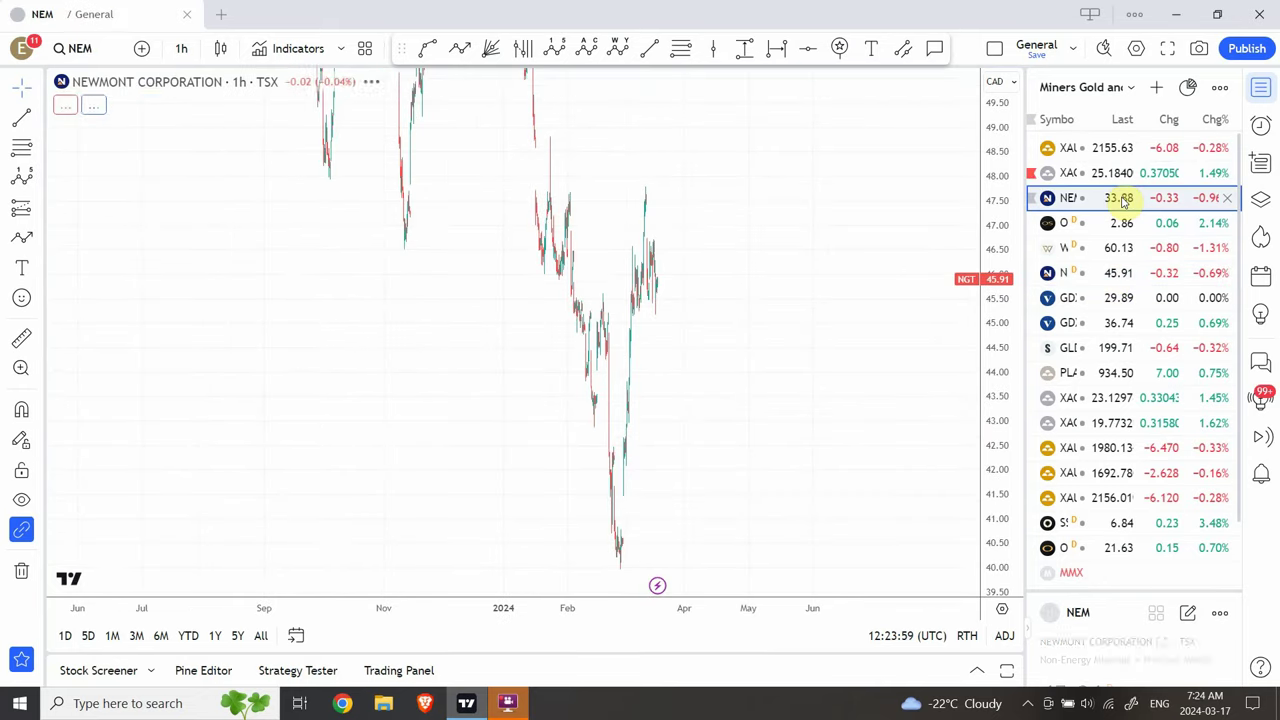
scroll(850, 259, down, 5)
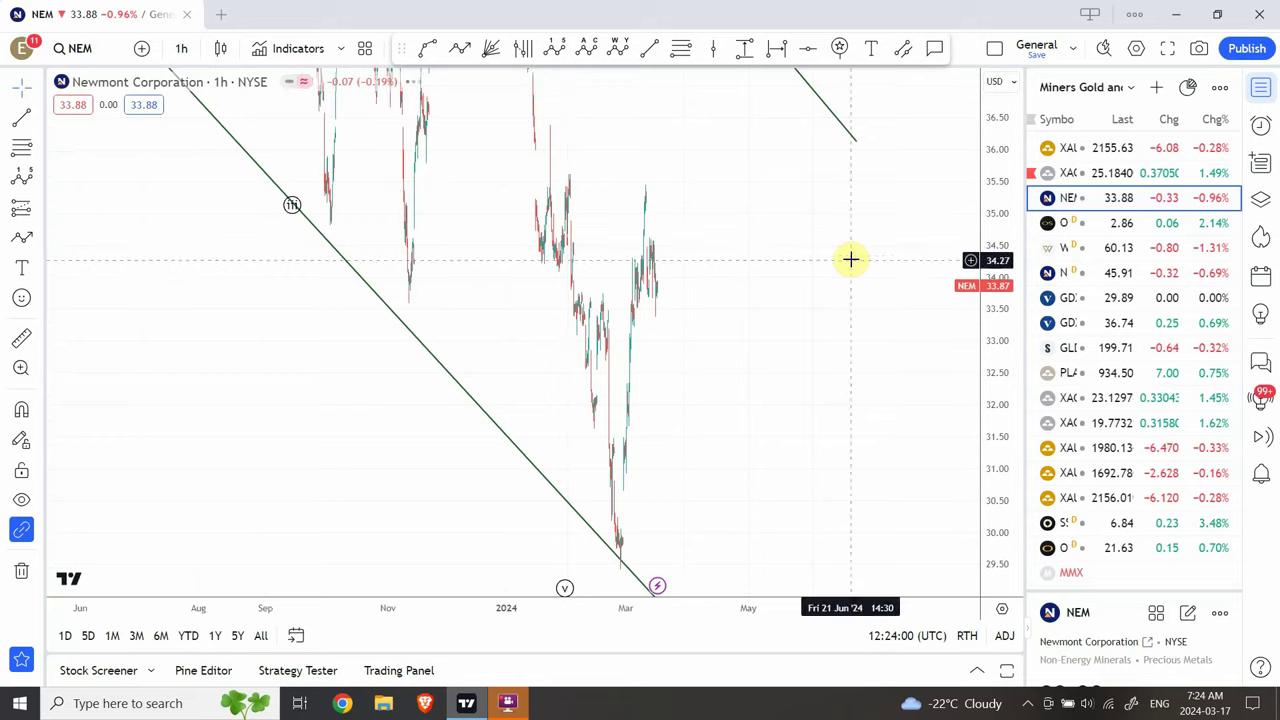
drag(963, 369, 958, 450)
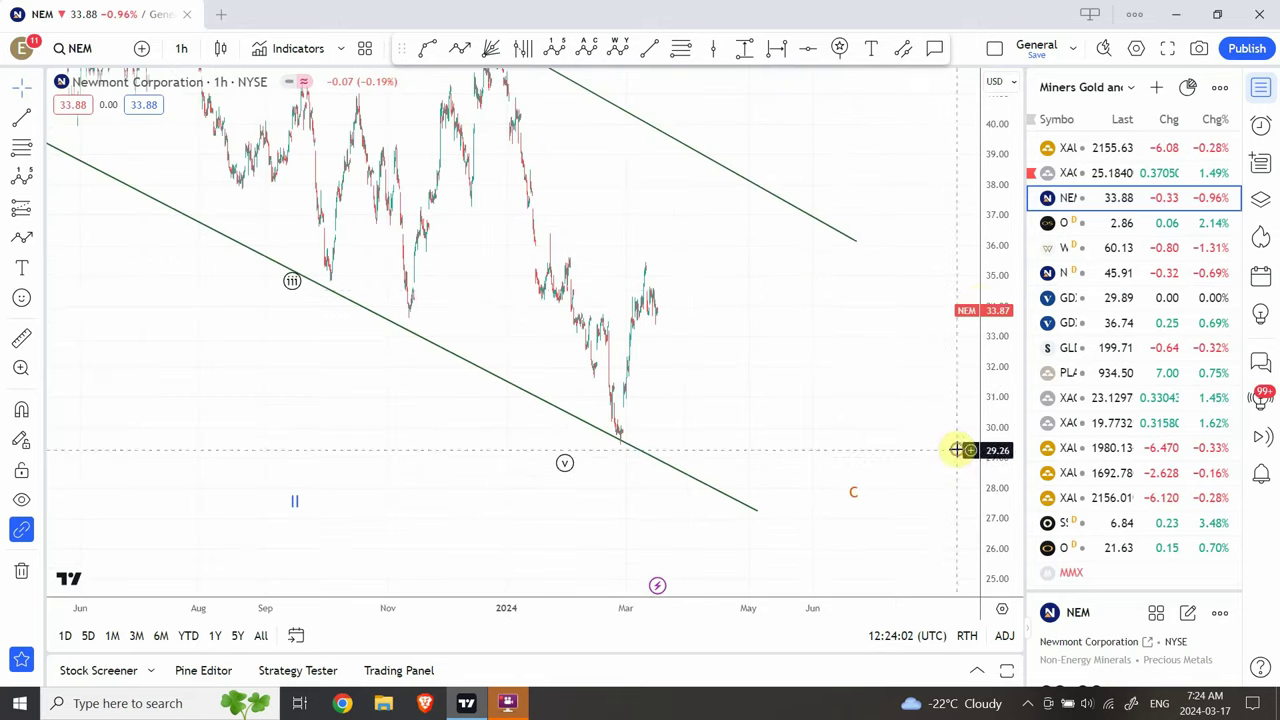
drag(787, 287, 786, 358)
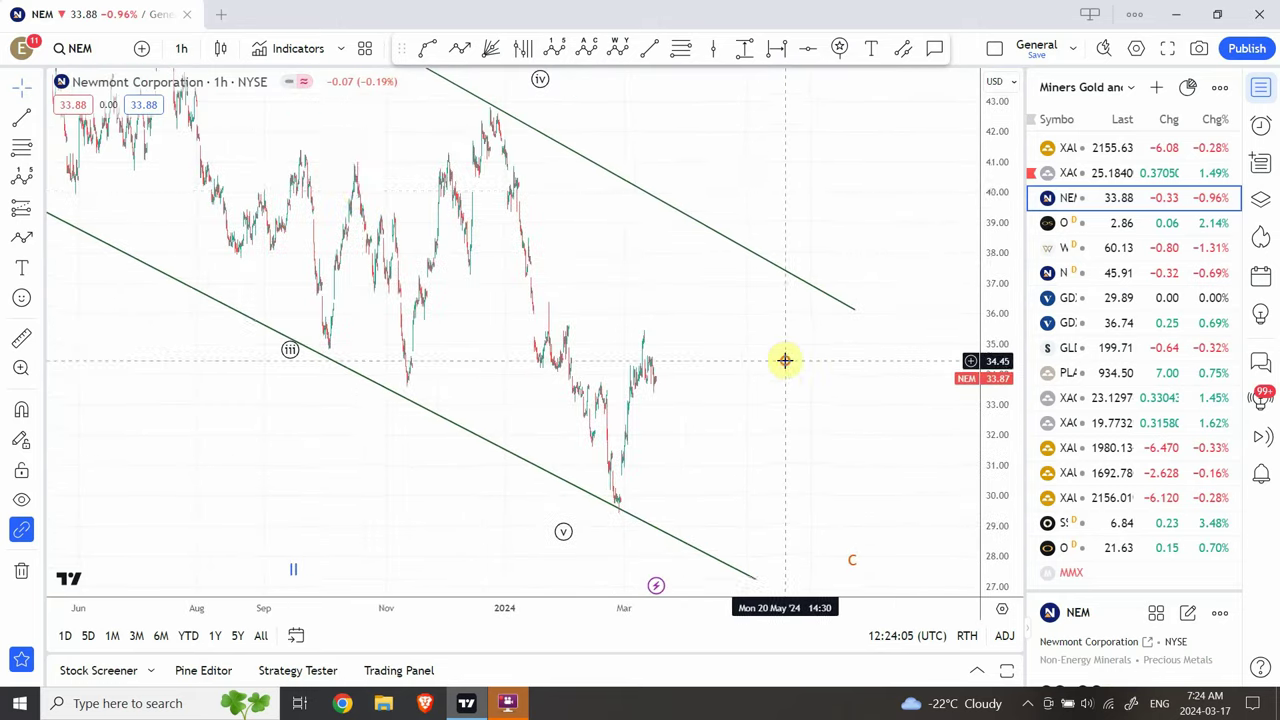
Step: Set the Newmont chart interval to 1 day and show the full A-B-C decline inside the green channel
click(182, 49)
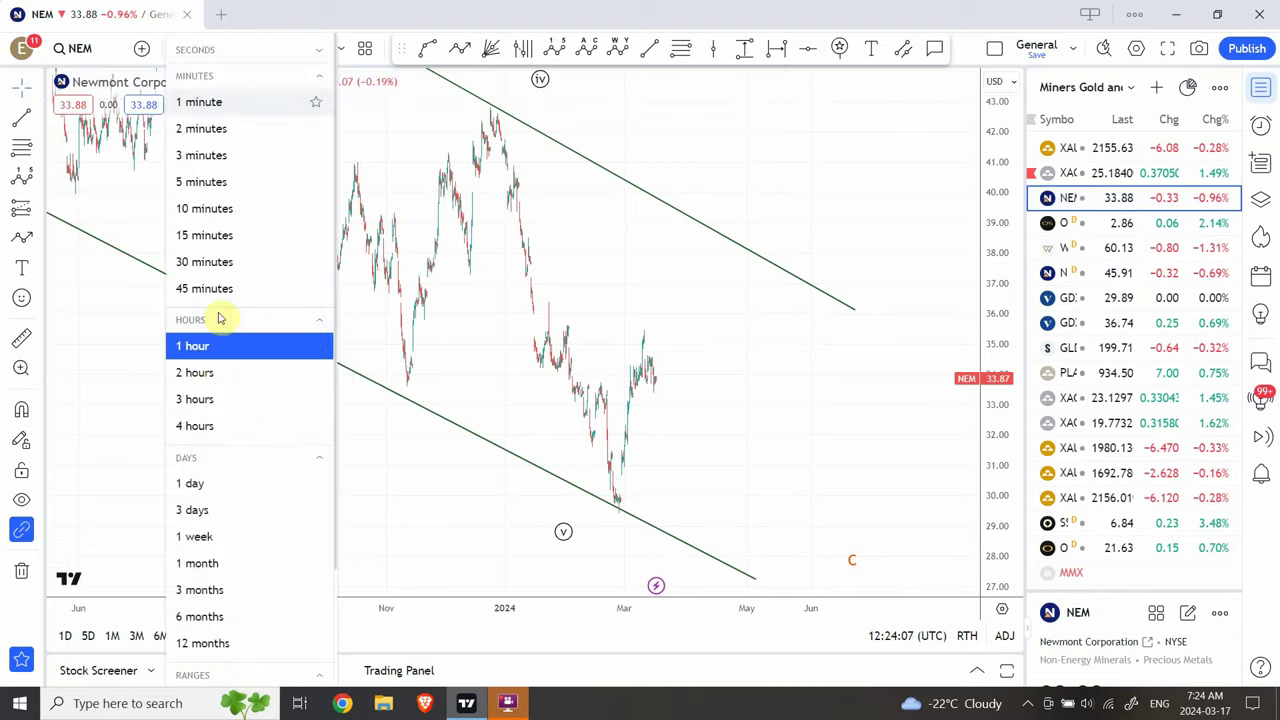
click(205, 484)
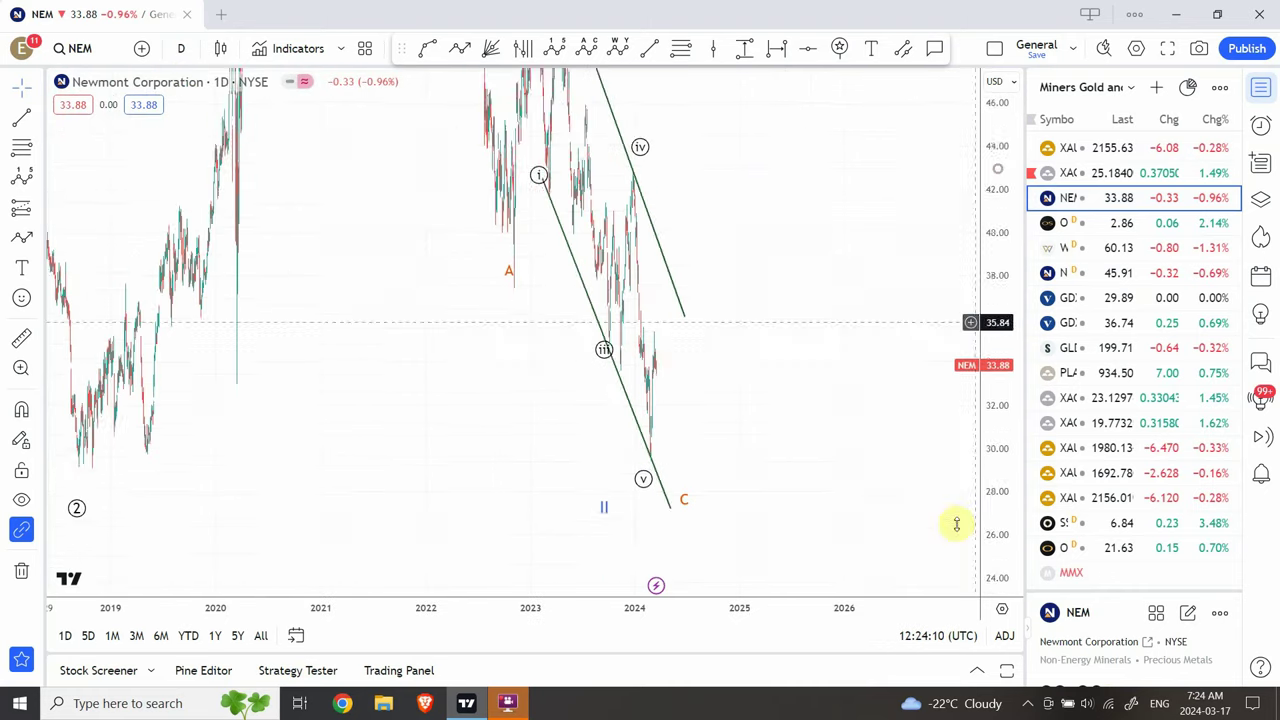
drag(956, 524, 957, 560)
drag(777, 231, 765, 350)
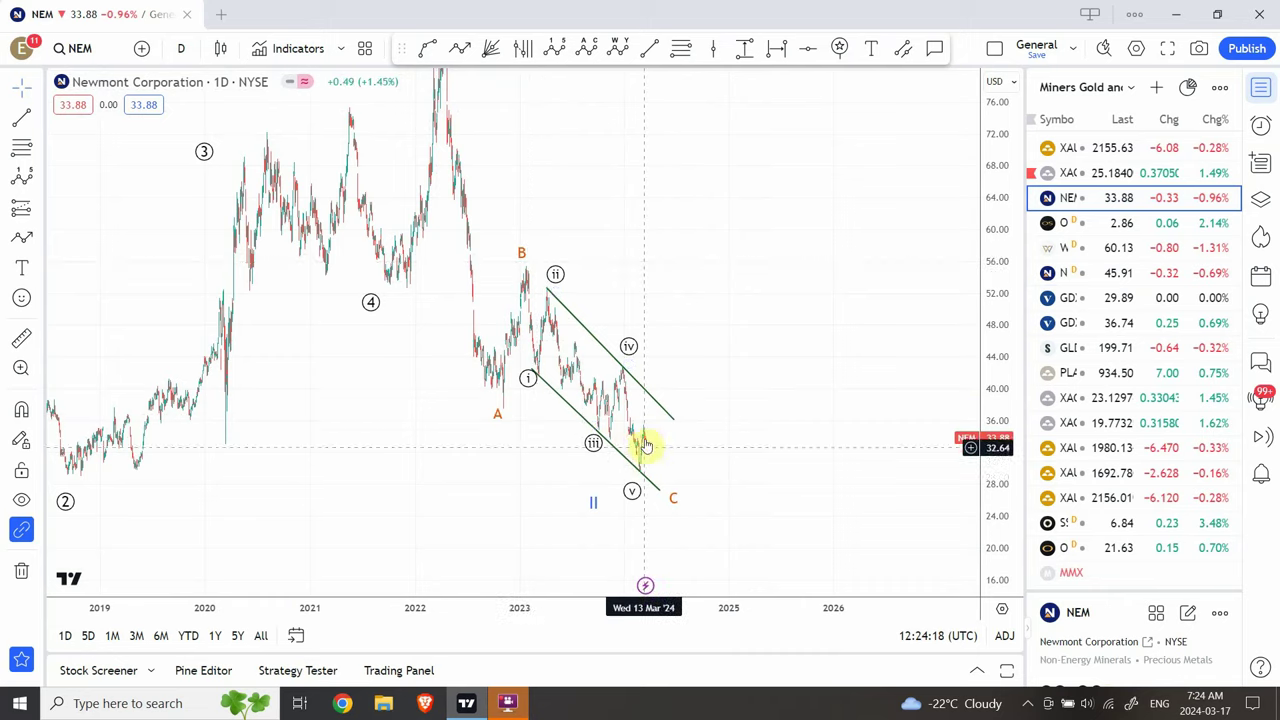
Step: Set the Newmont chart interval to 1 week and examine the price history back to the early 1990s
click(184, 48)
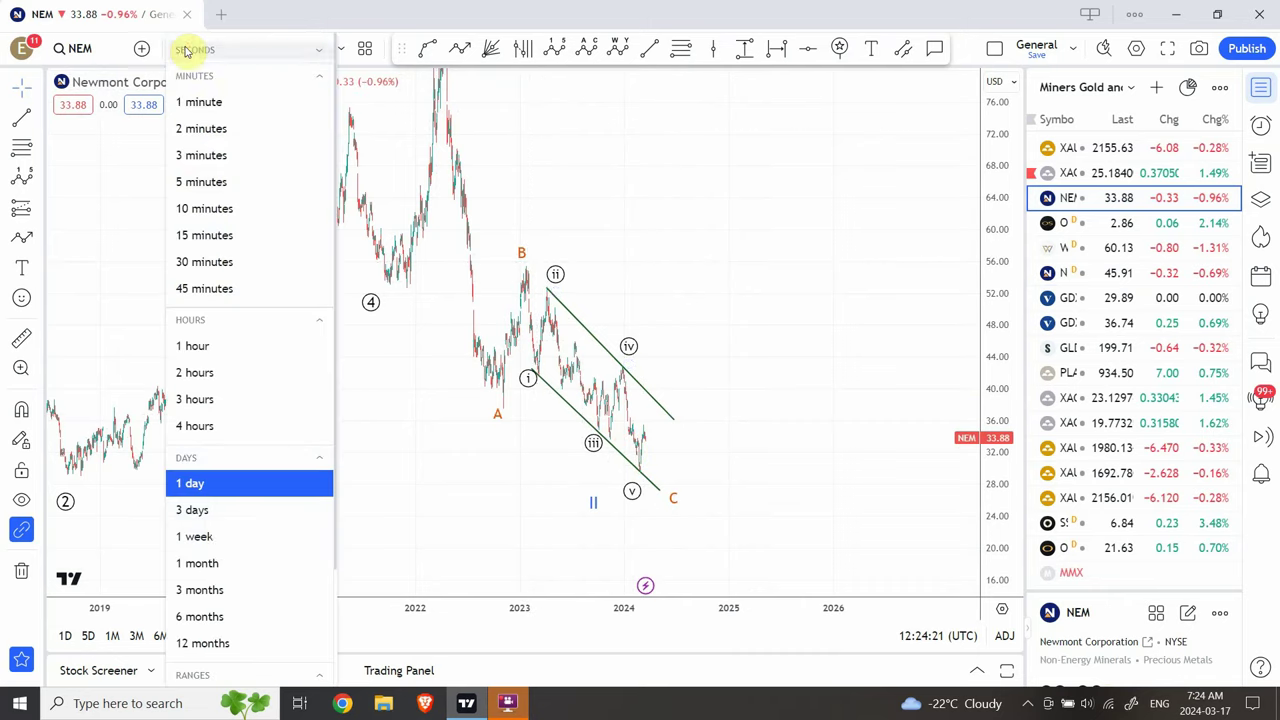
click(222, 537)
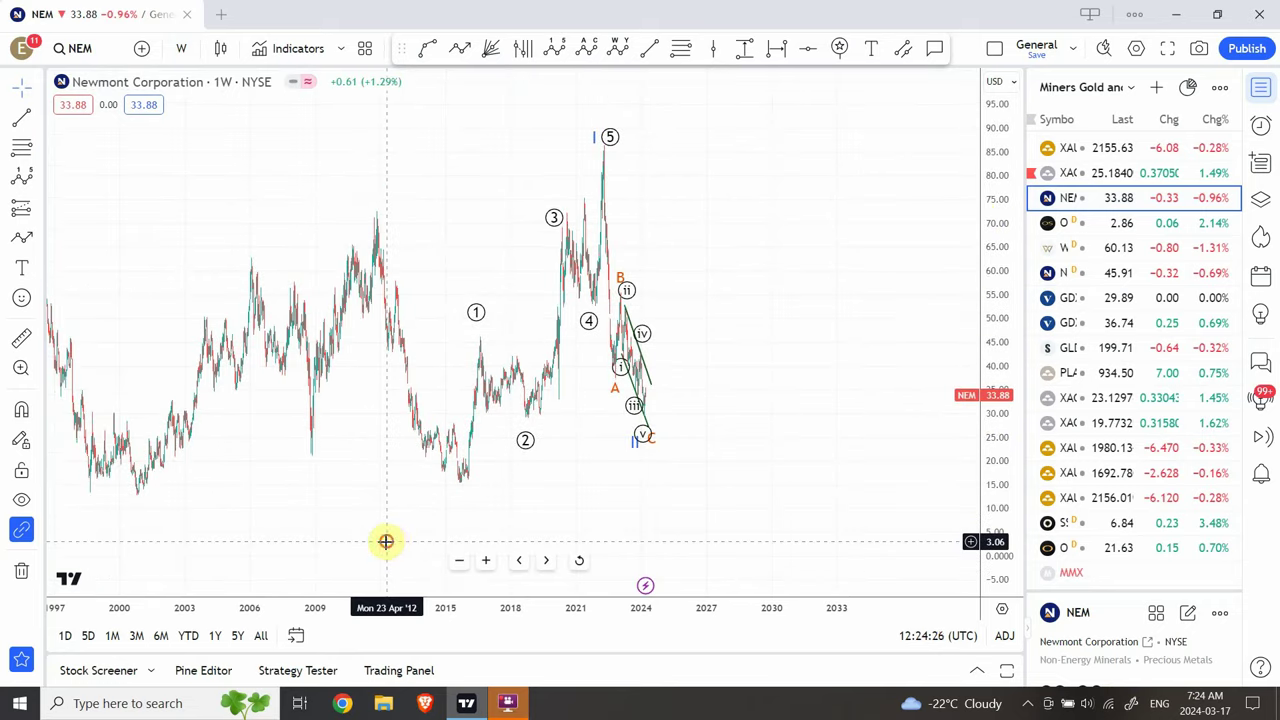
drag(463, 529, 500, 523)
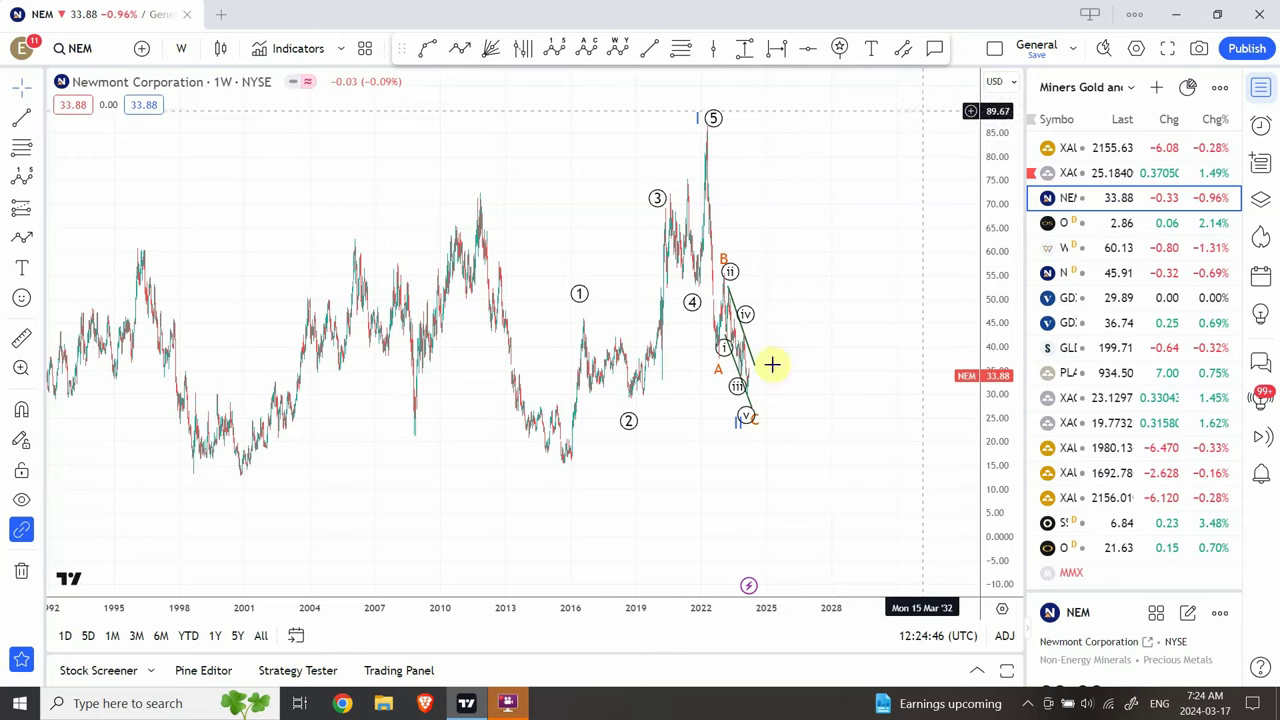
mouse_move(423, 569)
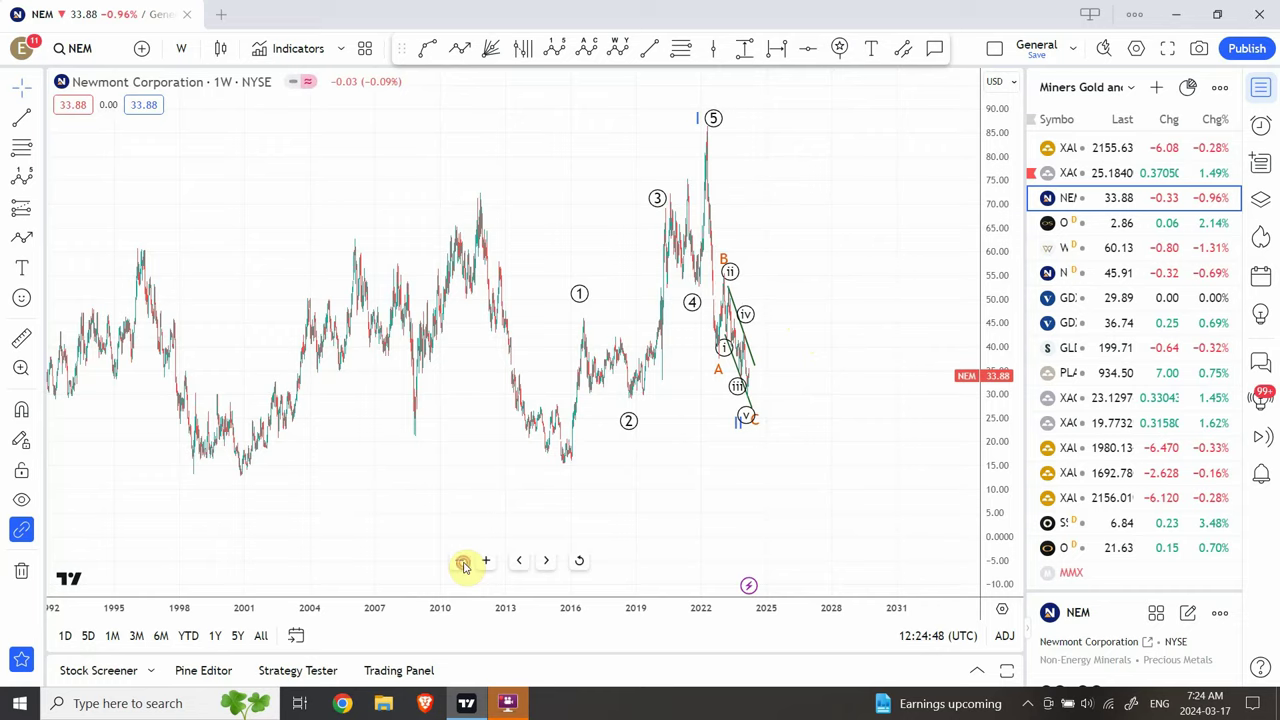
drag(366, 511, 705, 450)
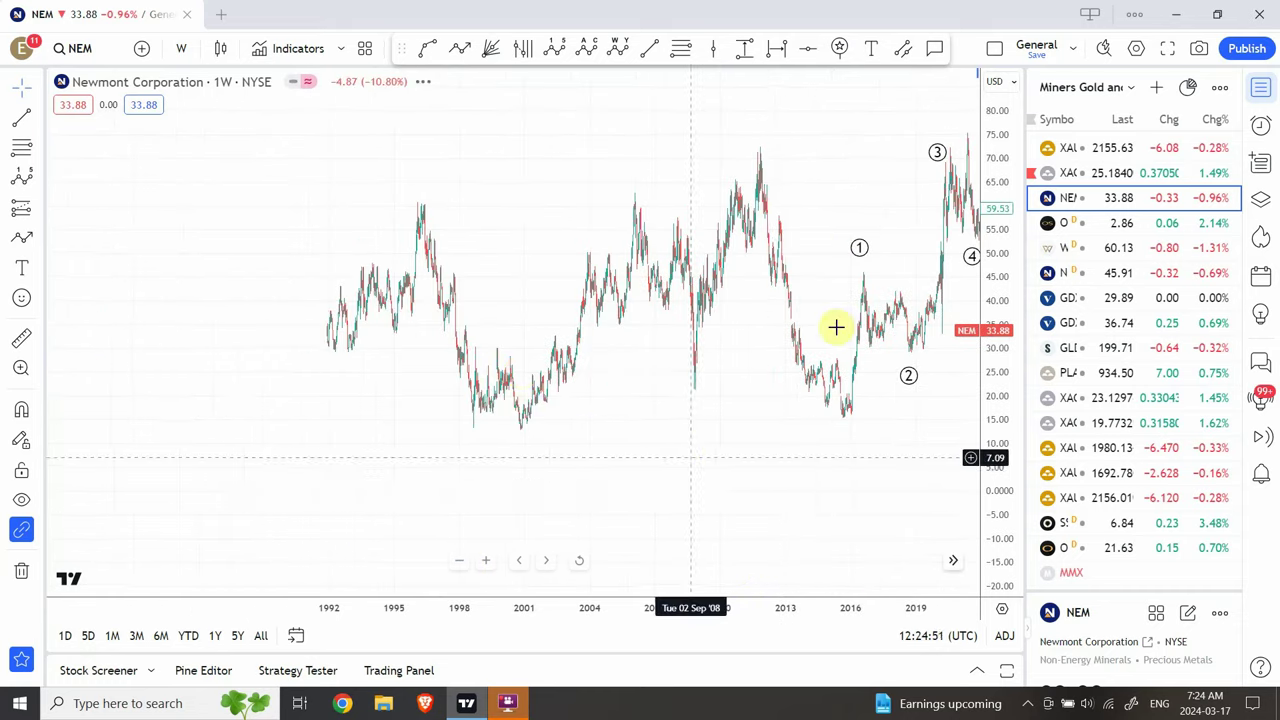
Step: Set the Newmont chart interval to 1 month and show the whole price history from 1968
click(181, 48)
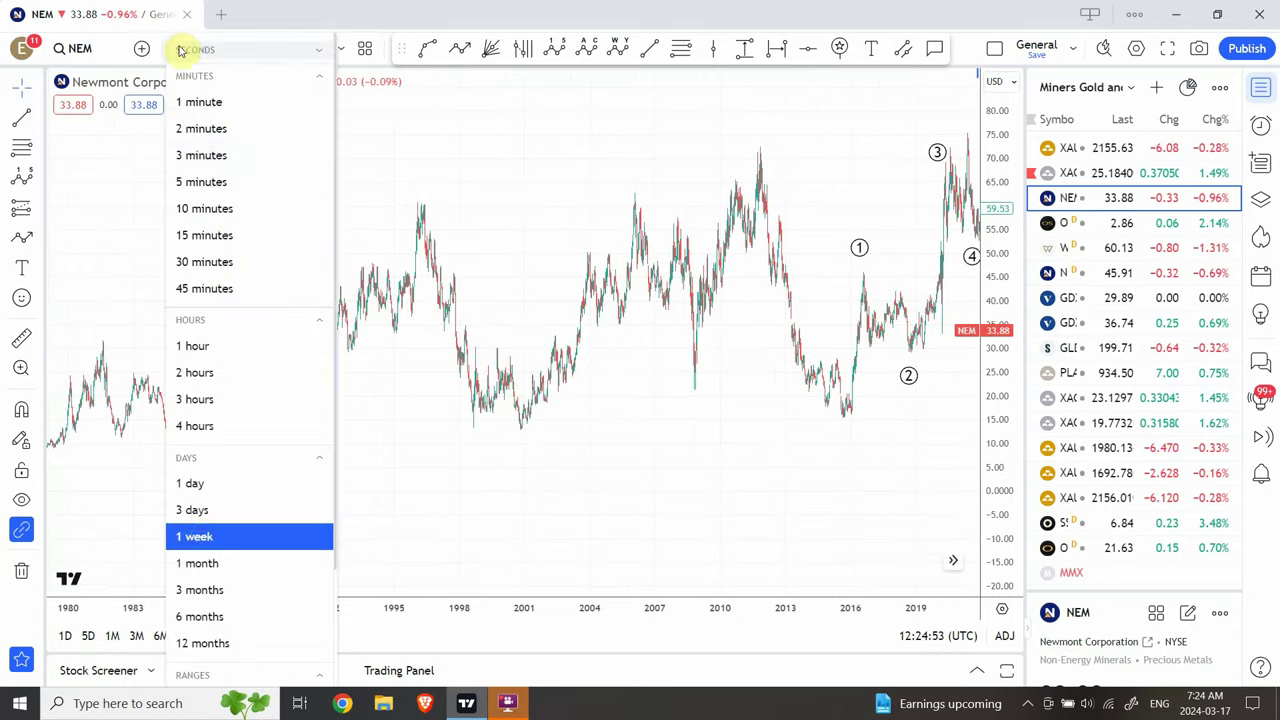
click(201, 565)
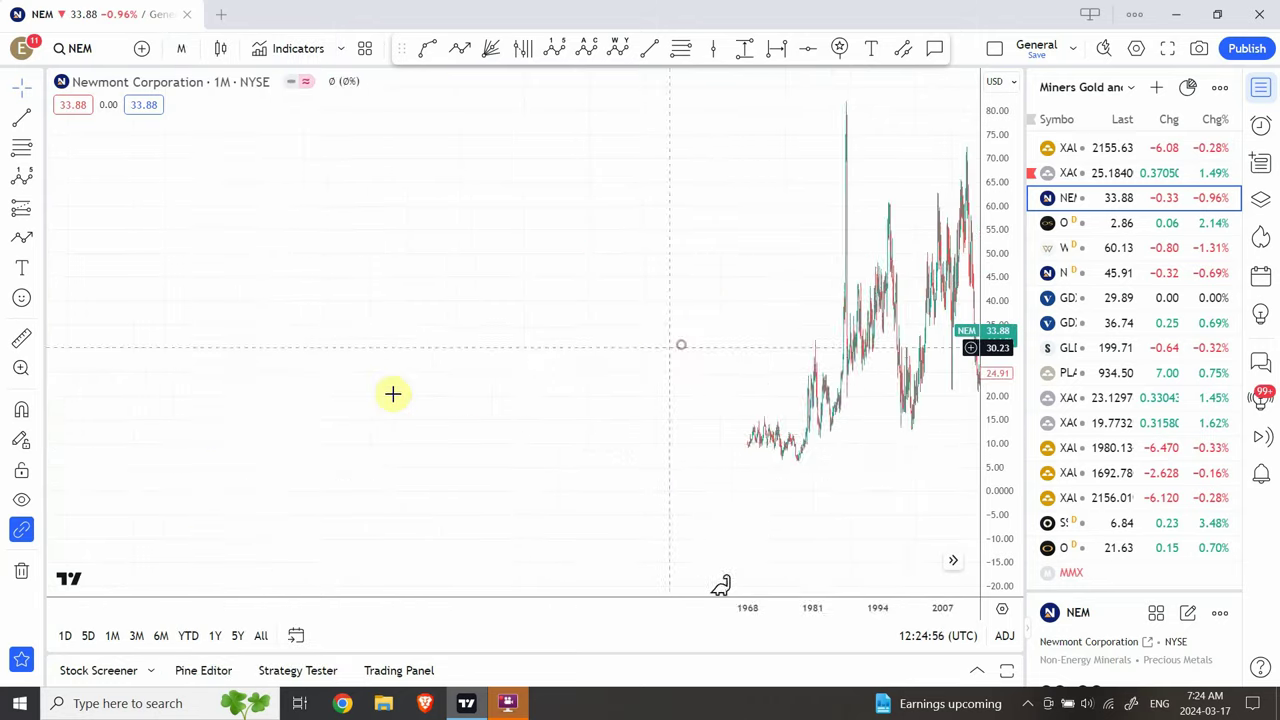
drag(391, 391, 194, 420)
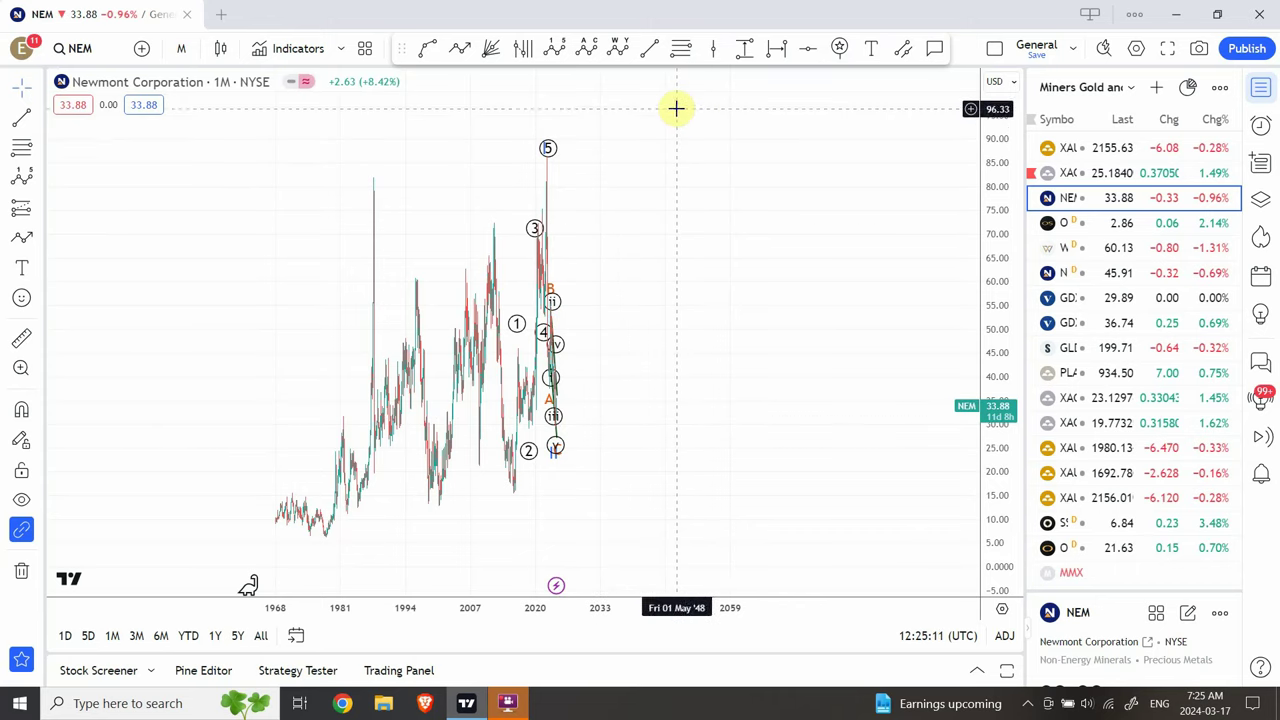
Step: Return the Newmont chart to the 1-day interval and examine circled waves 1 to 5 and the falling wave II channel
click(181, 50)
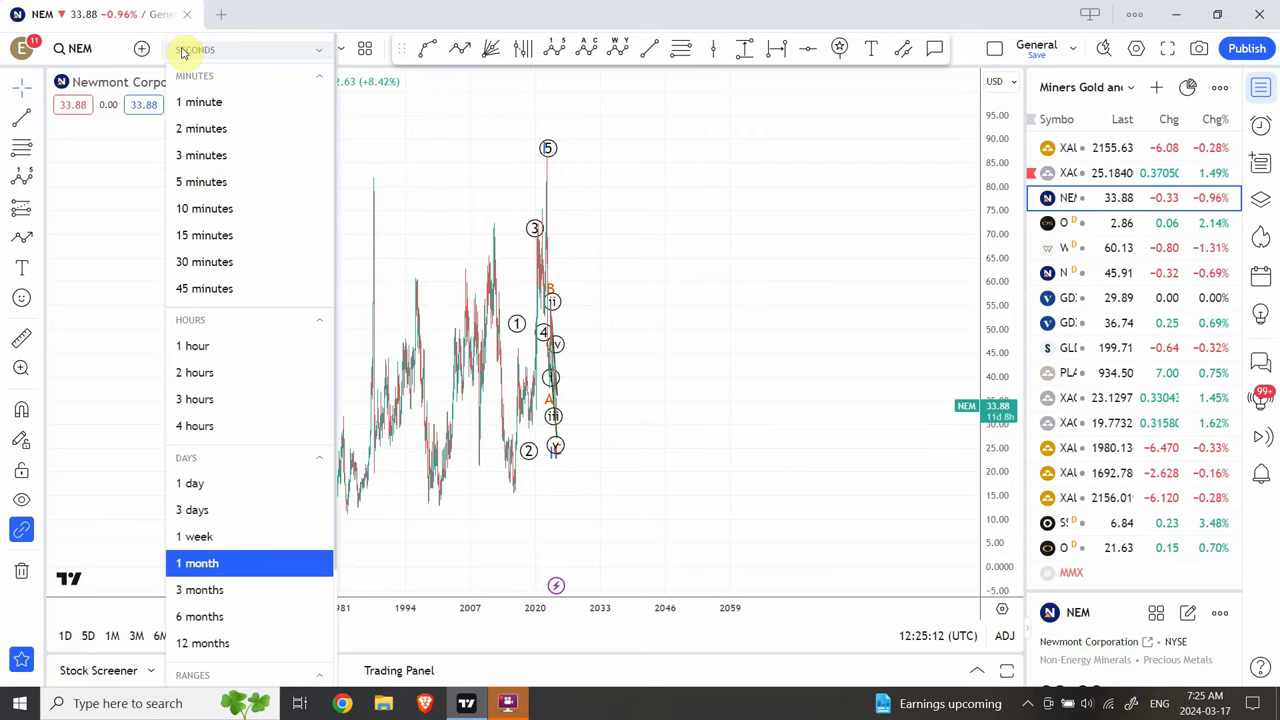
click(223, 486)
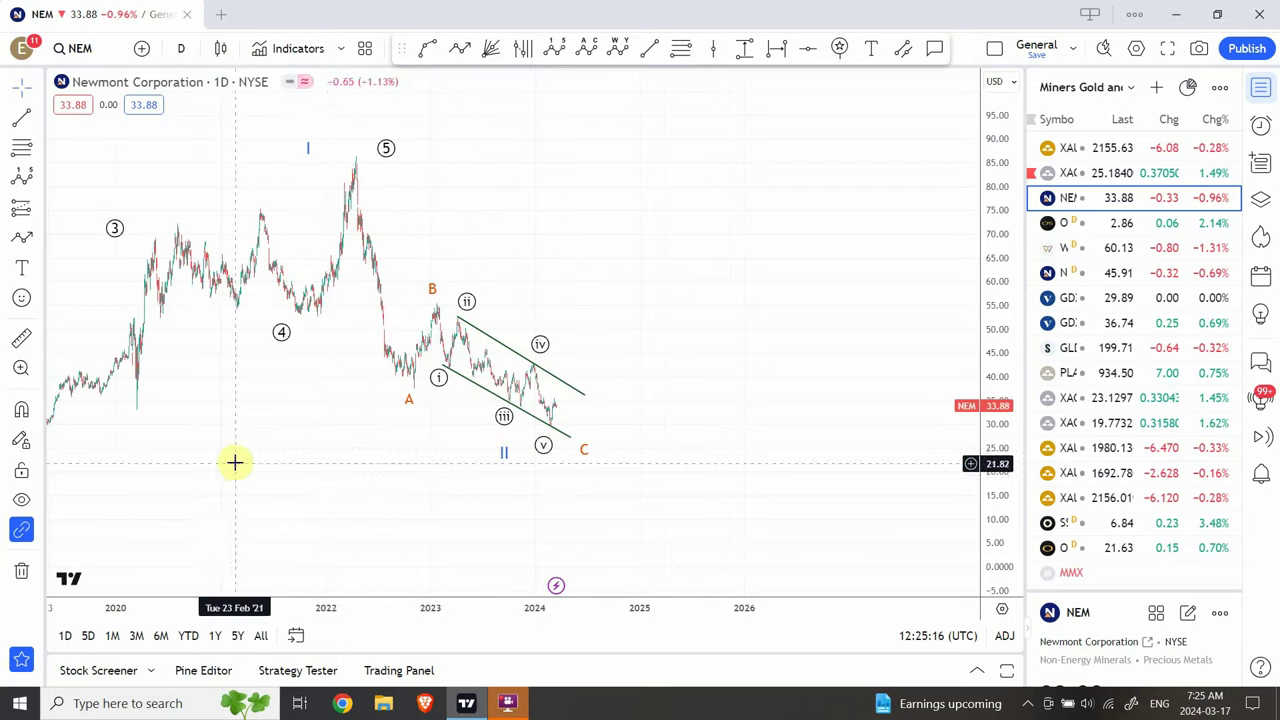
drag(234, 460, 613, 376)
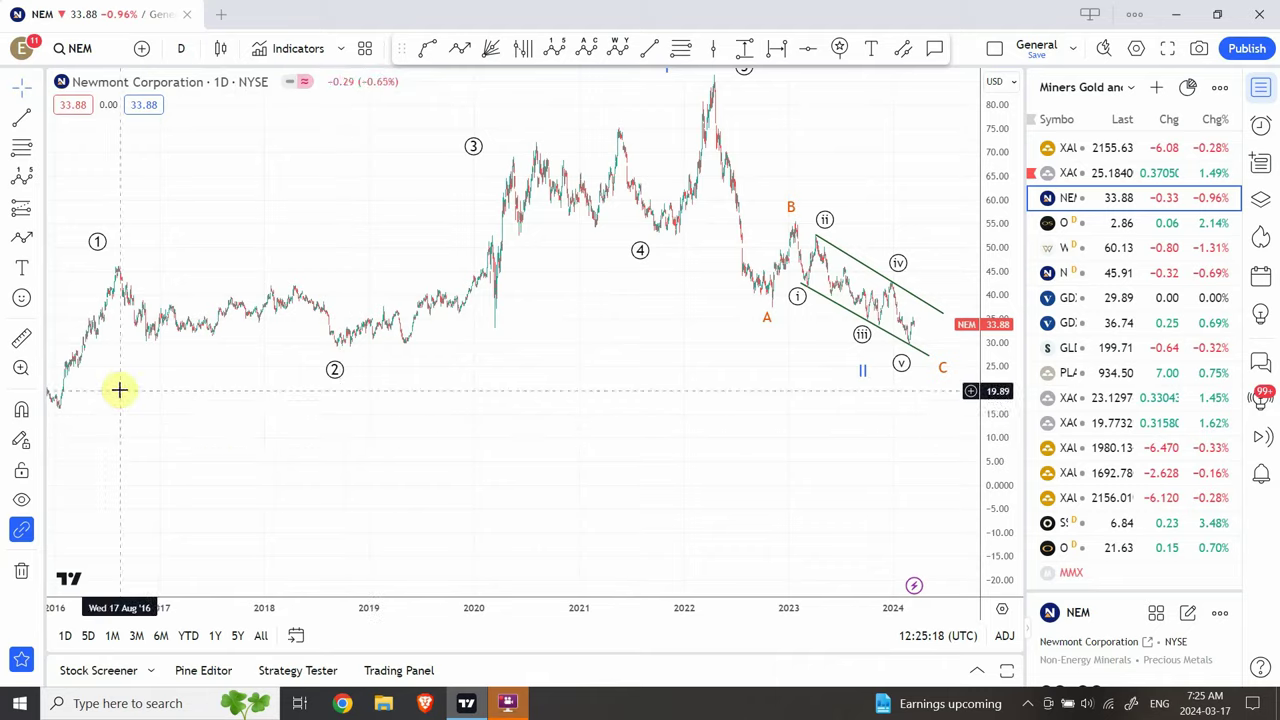
drag(162, 473, 364, 515)
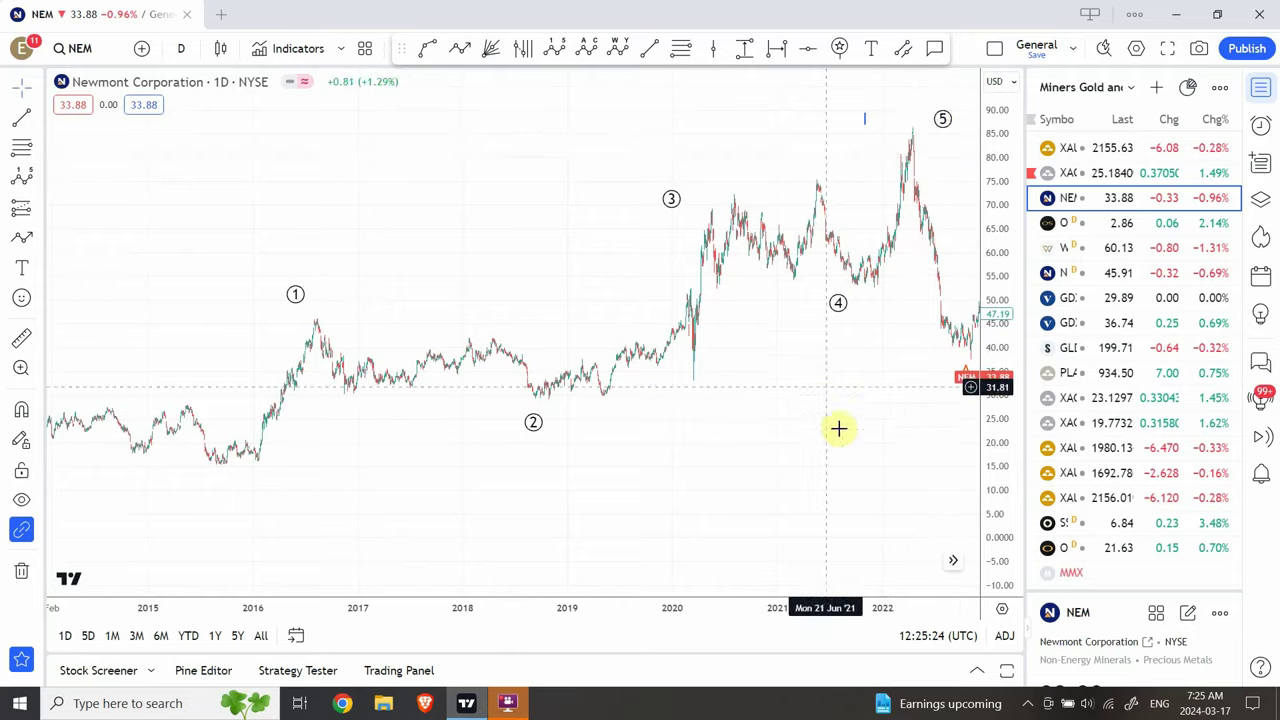
scroll(470, 420, right, 5)
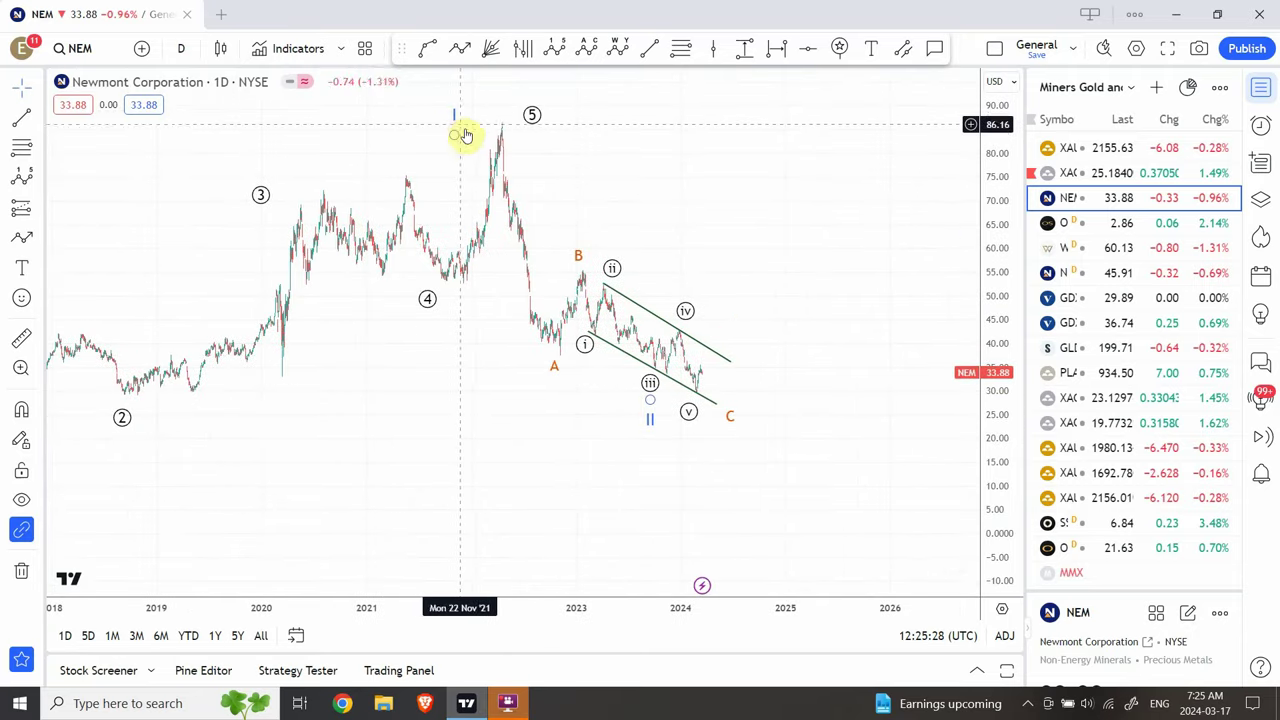
click(700, 400)
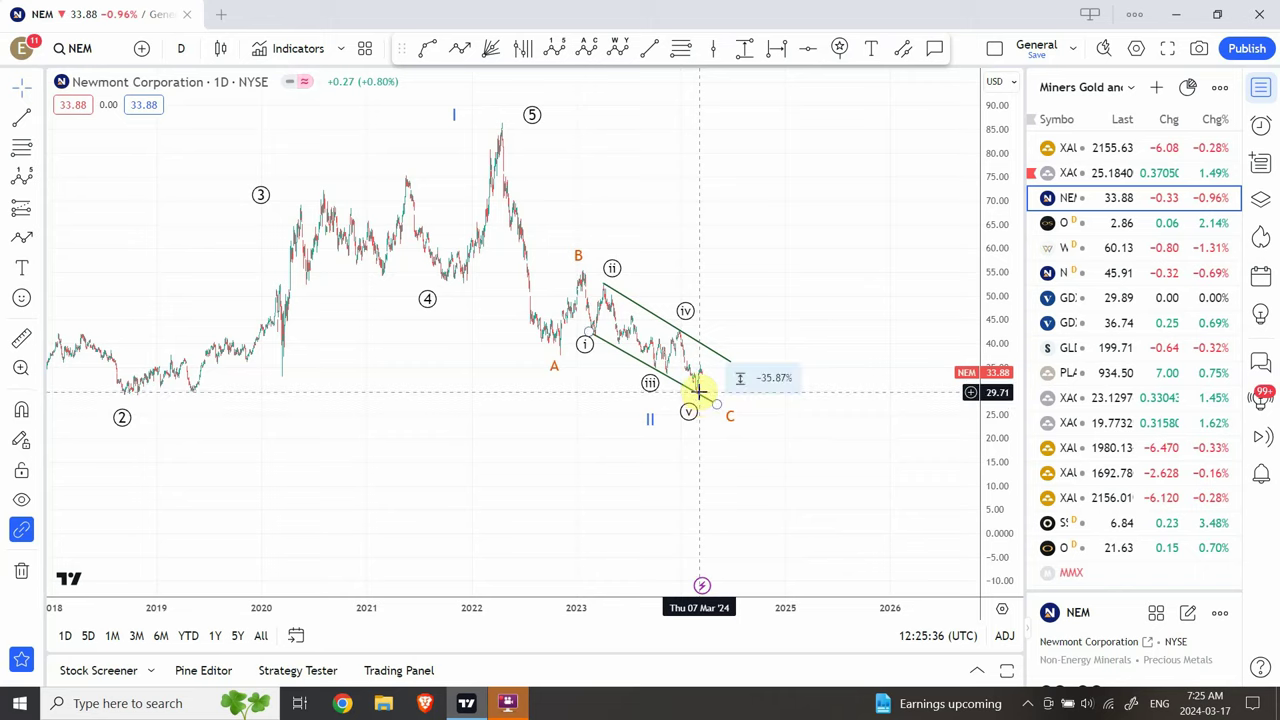
click(700, 368)
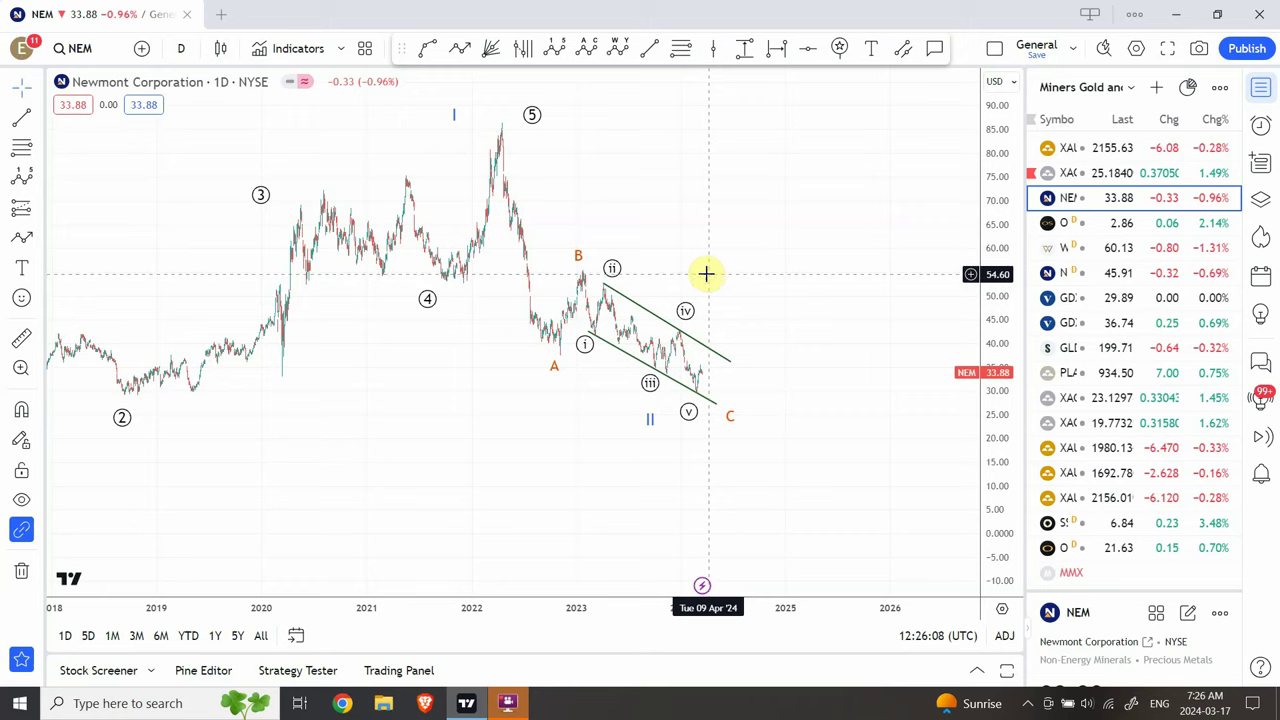
click(702, 345)
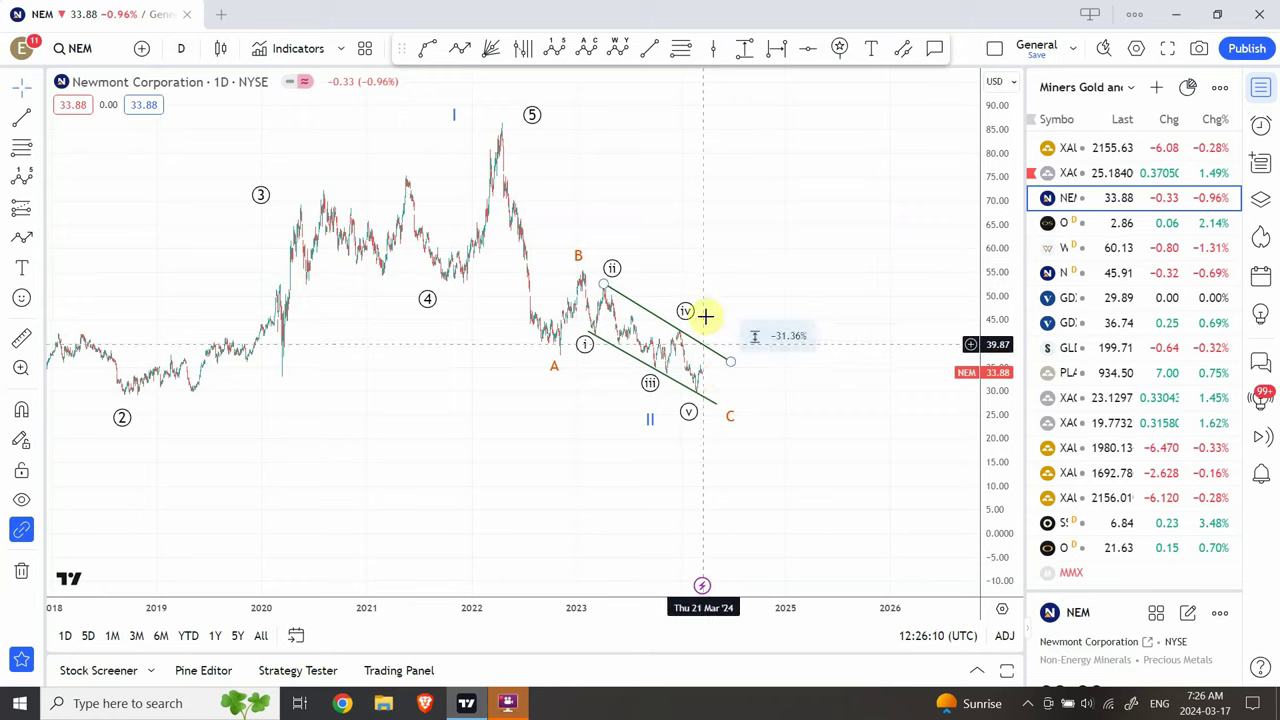
click(708, 269)
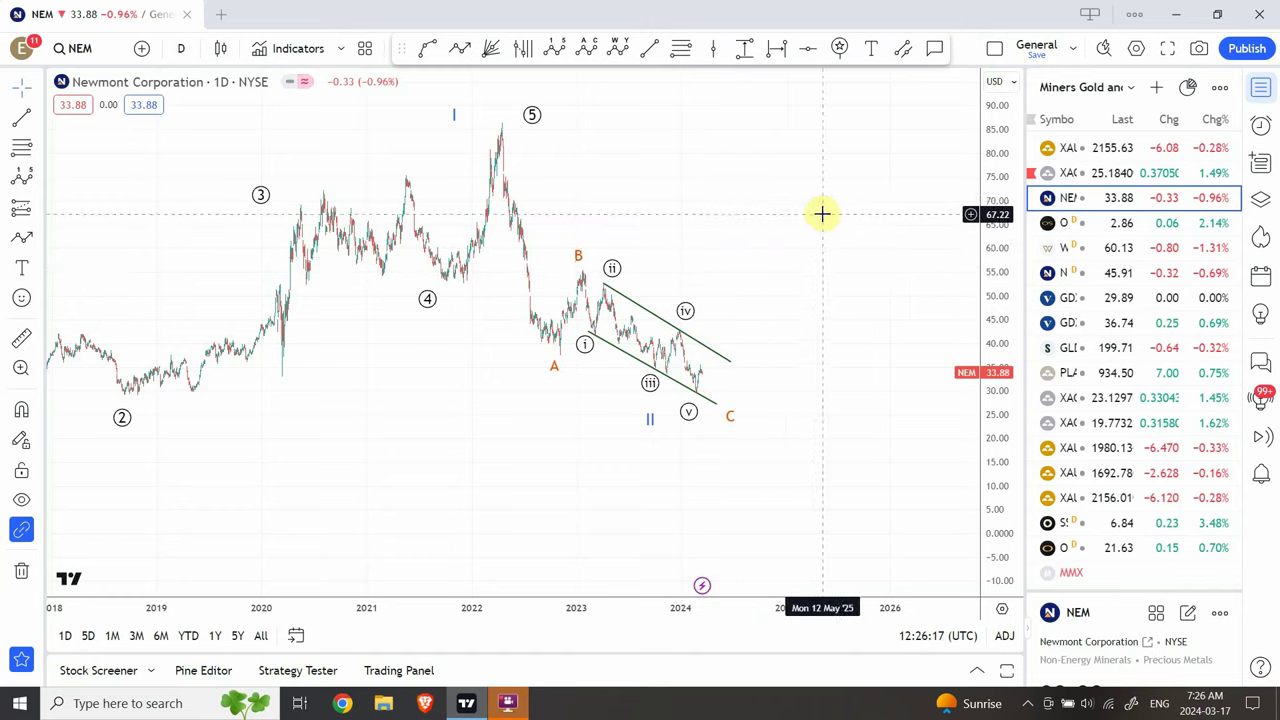
drag(789, 234, 703, 311)
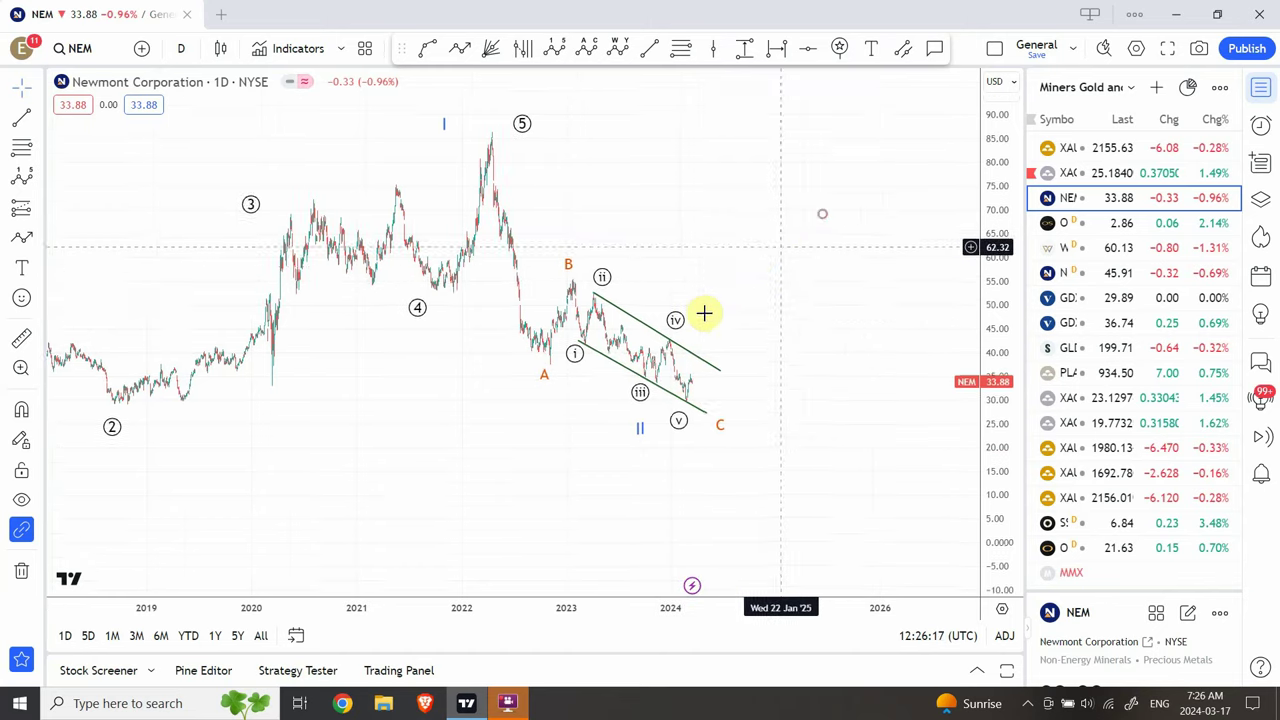
Step: Open the Osisko Mining (OSK) chart, set its interval to 1 month and turn on automatic price scaling
click(1125, 226)
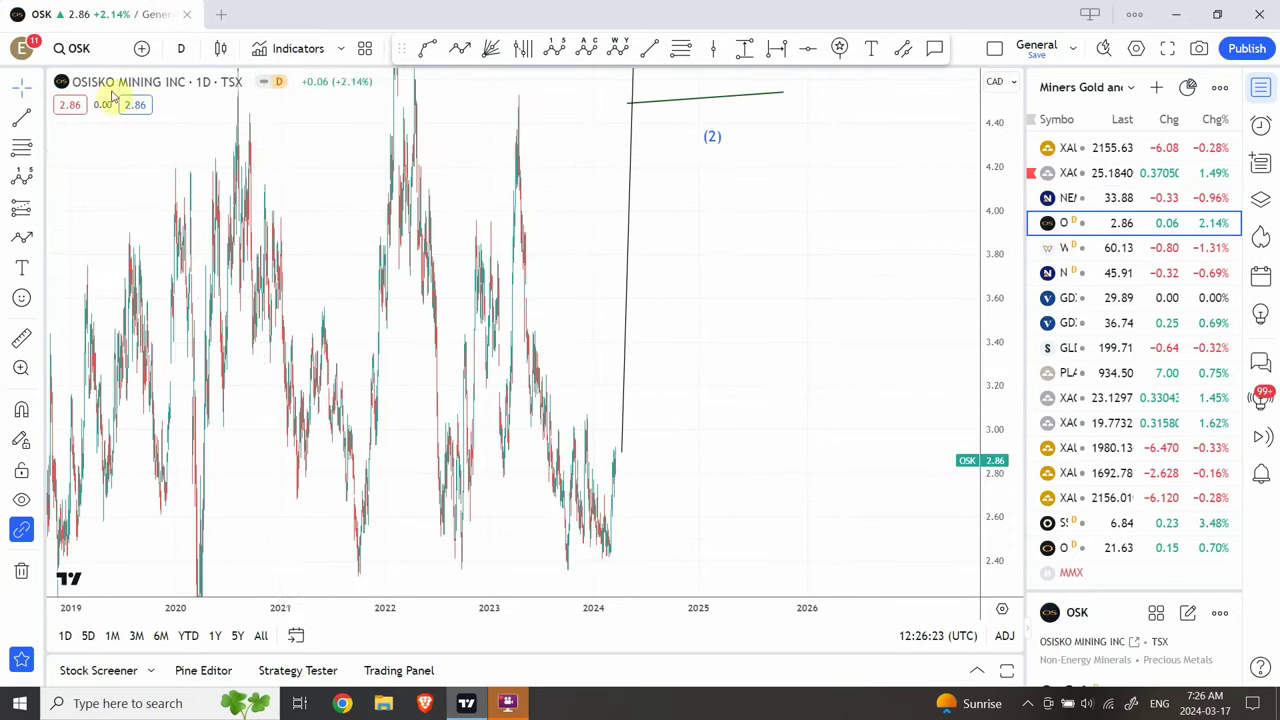
click(184, 52)
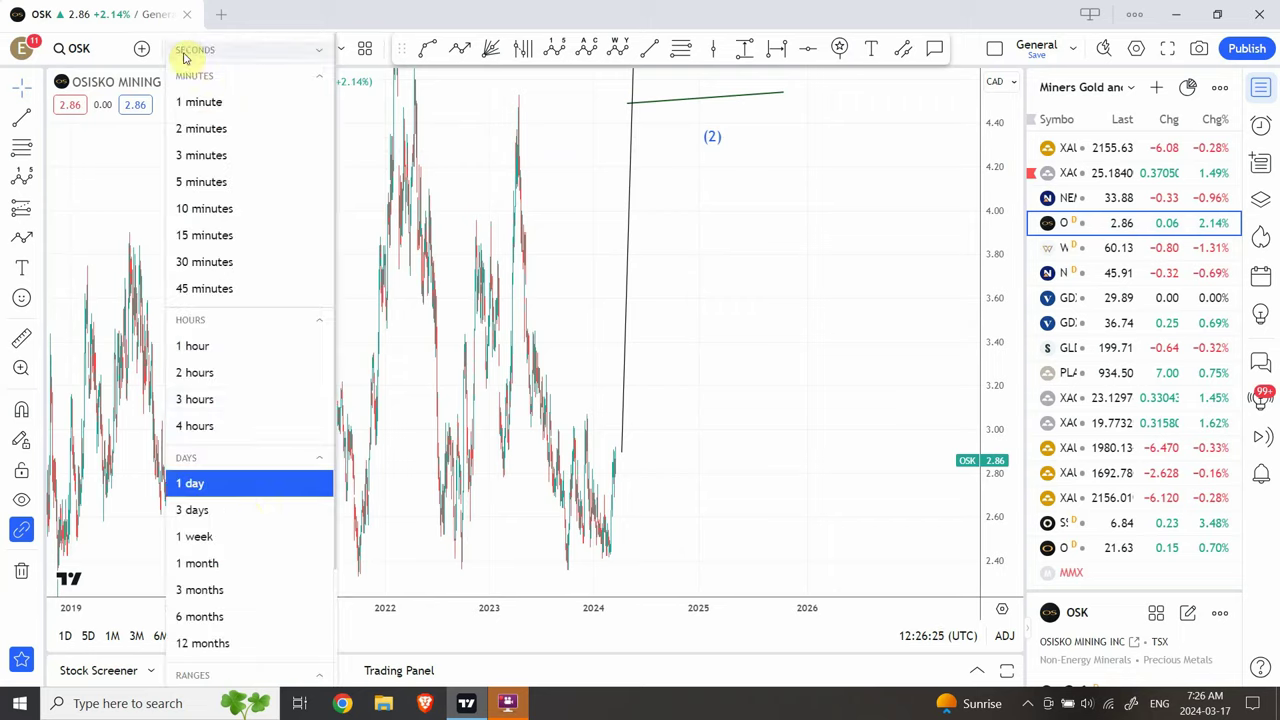
click(230, 564)
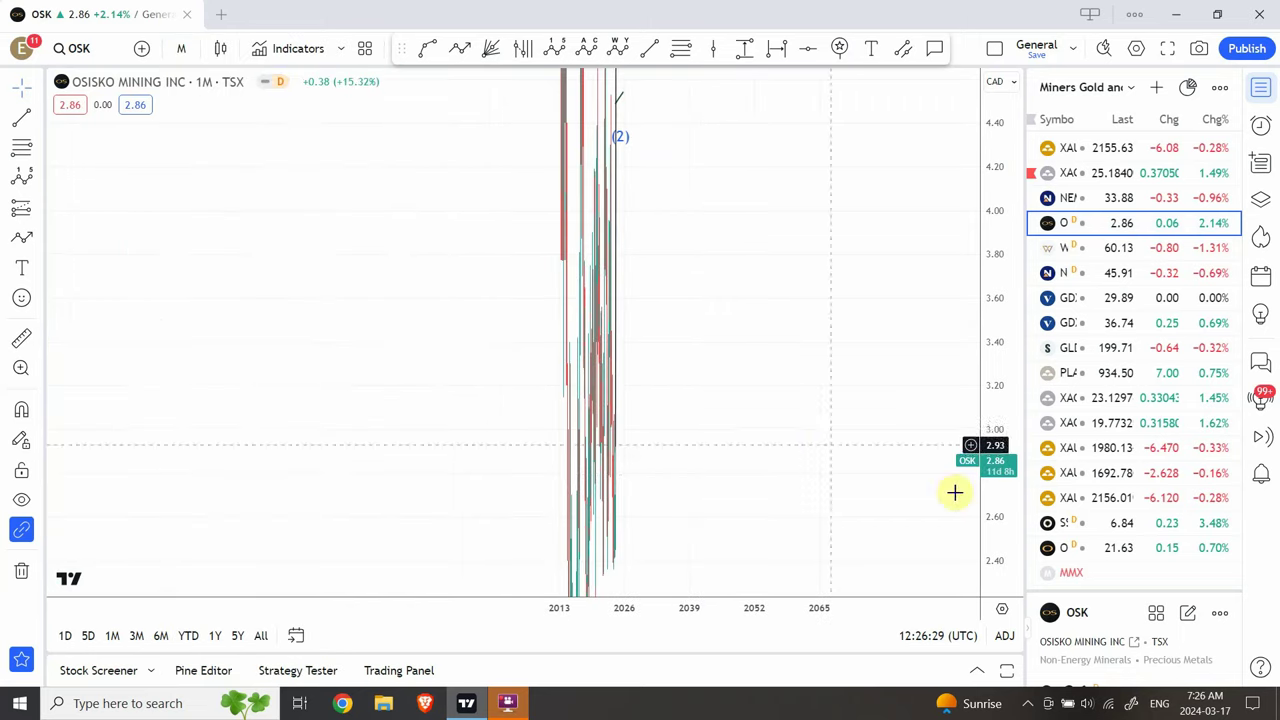
click(991, 586)
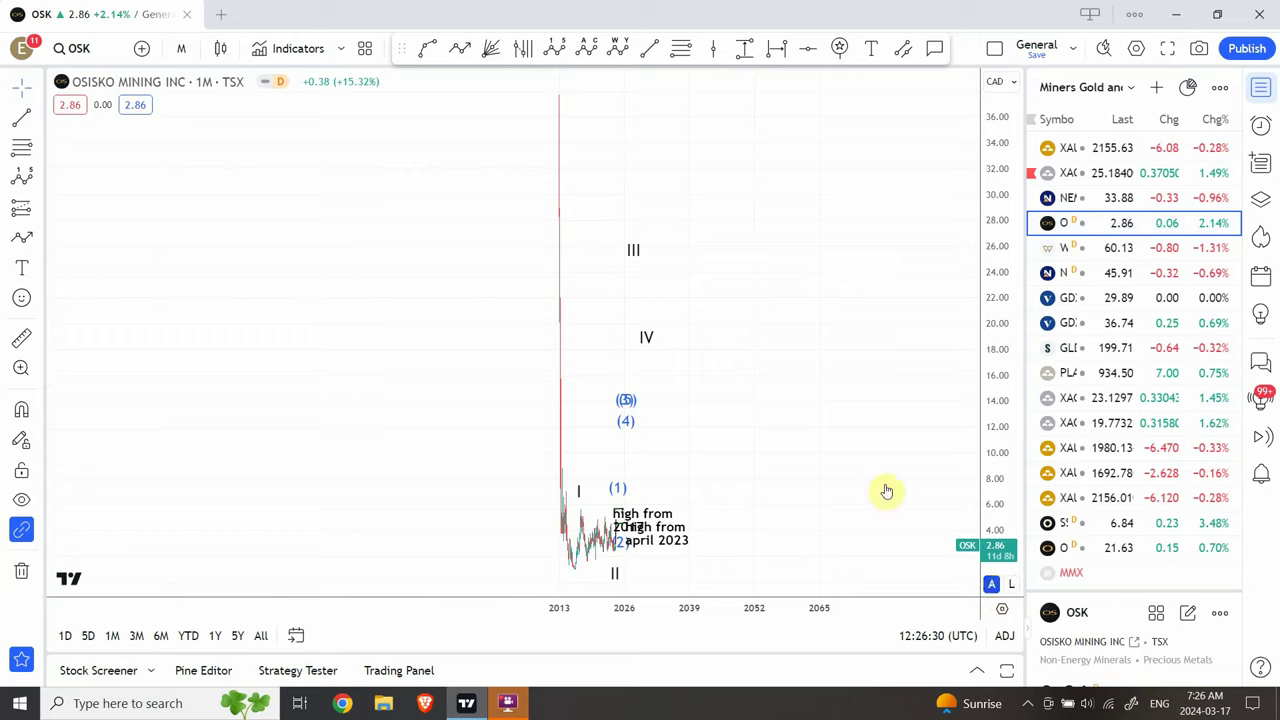
Step: Set the Osisko Mining chart interval to 1 week and examine waves I and II and the projected waves (1) to (5)
drag(717, 384, 663, 420)
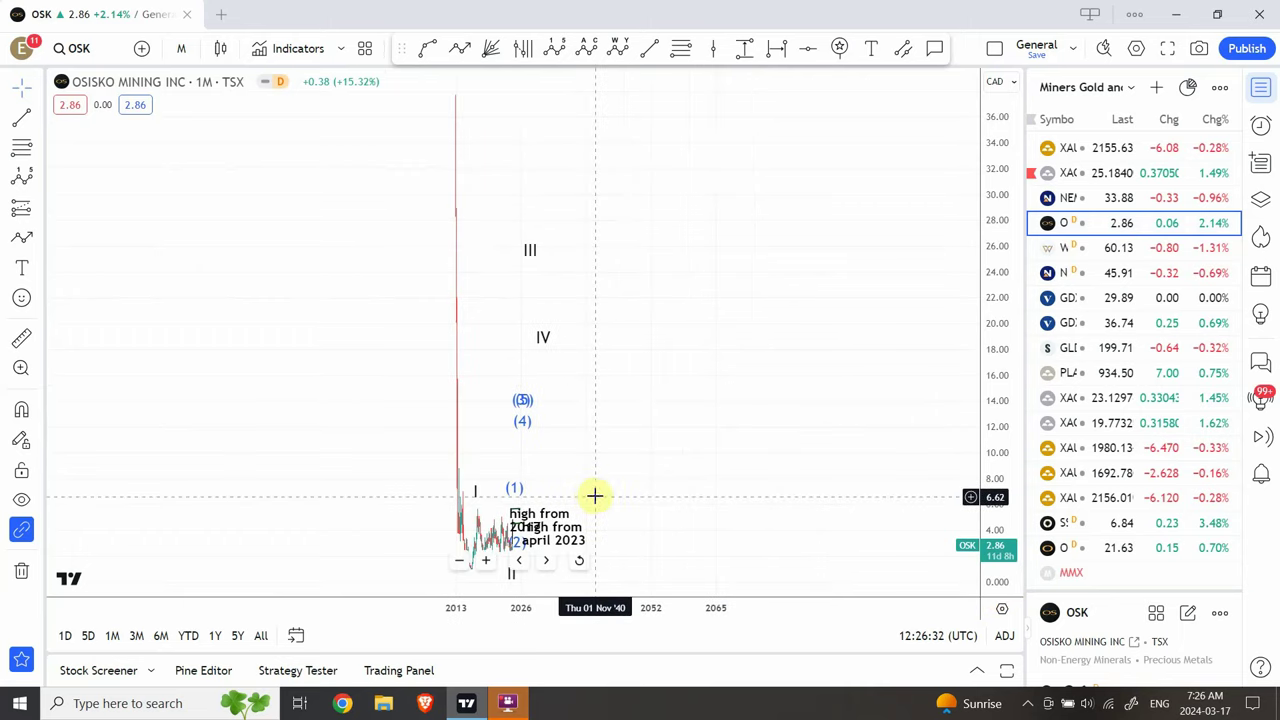
click(181, 48)
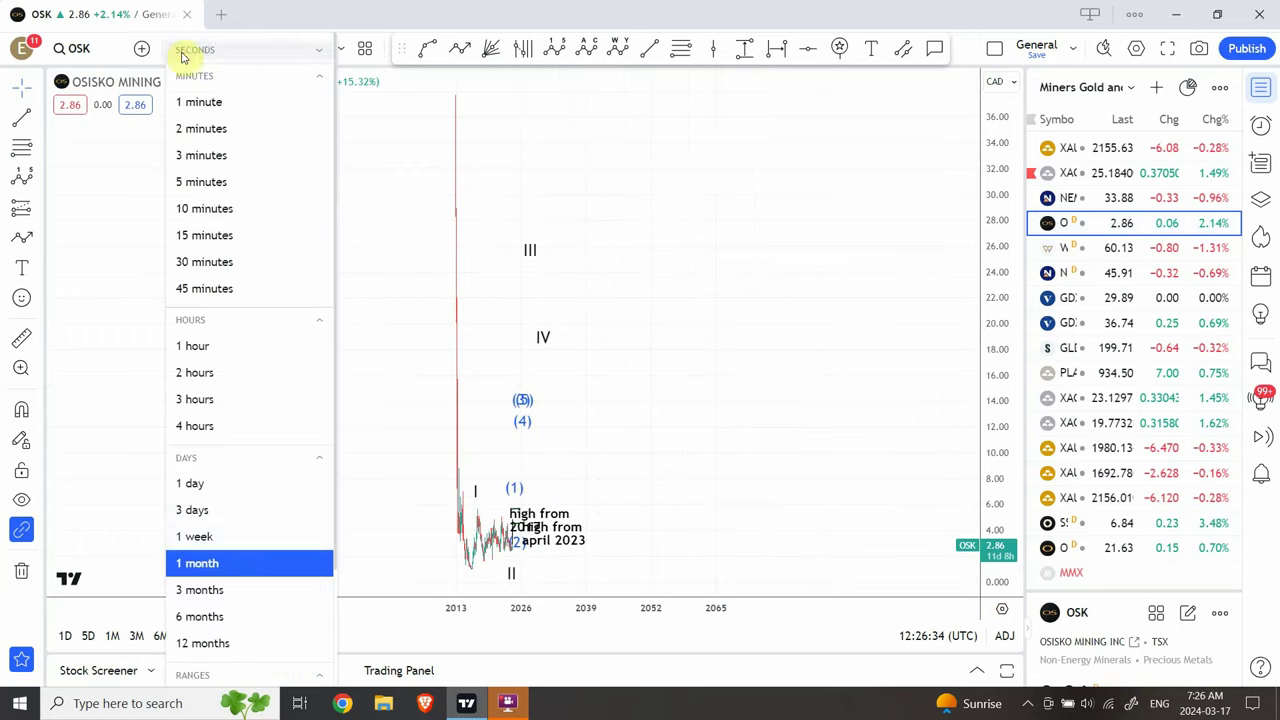
click(242, 541)
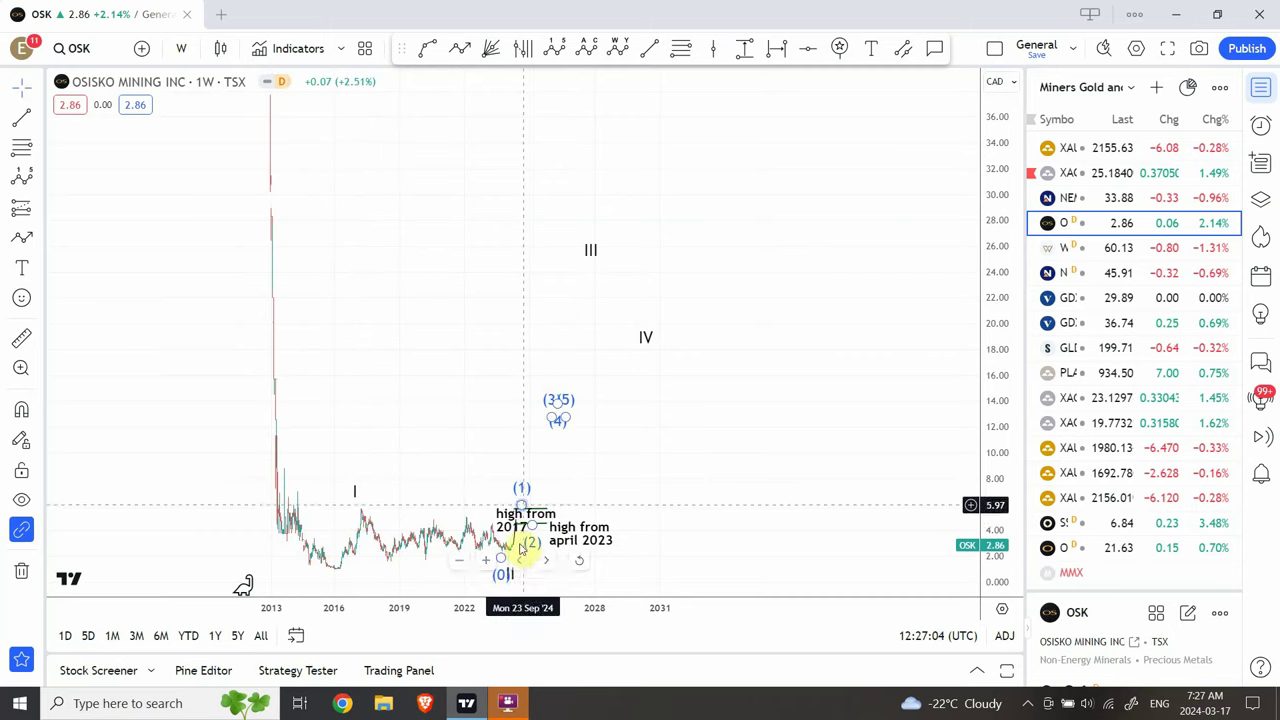
drag(506, 560, 356, 565)
key(ctrl+z)
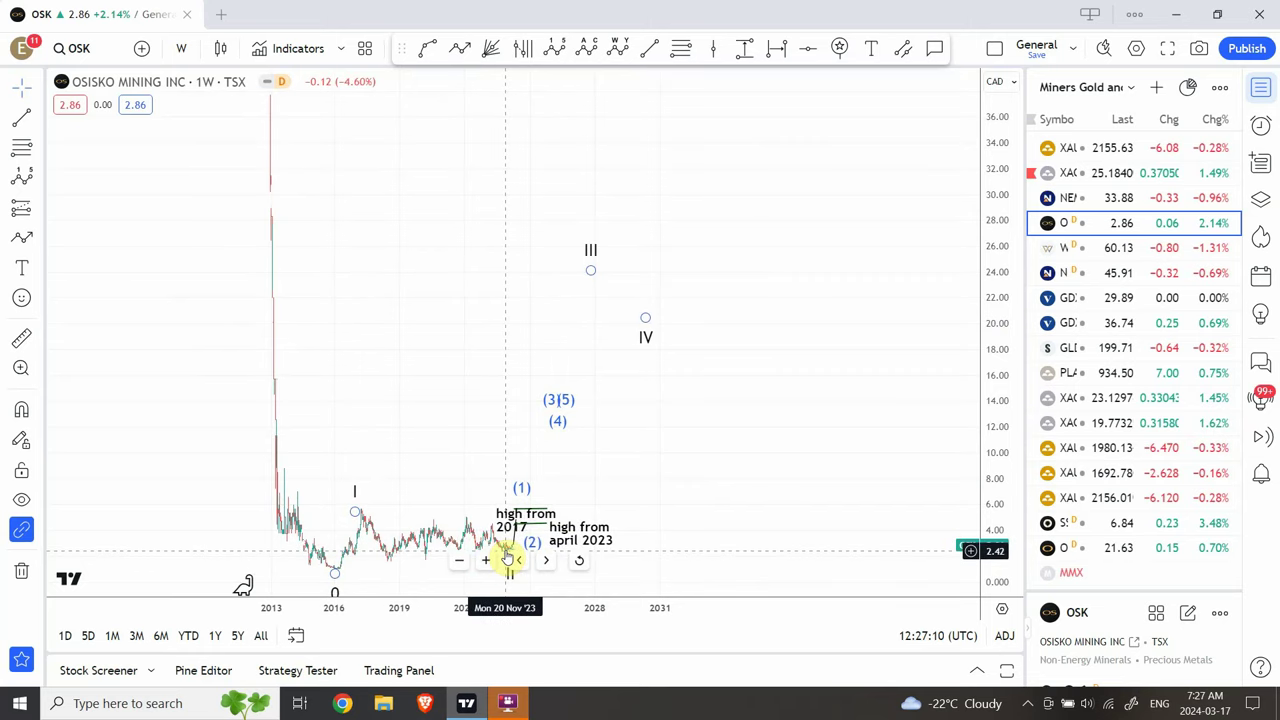
key(ctrl+z)
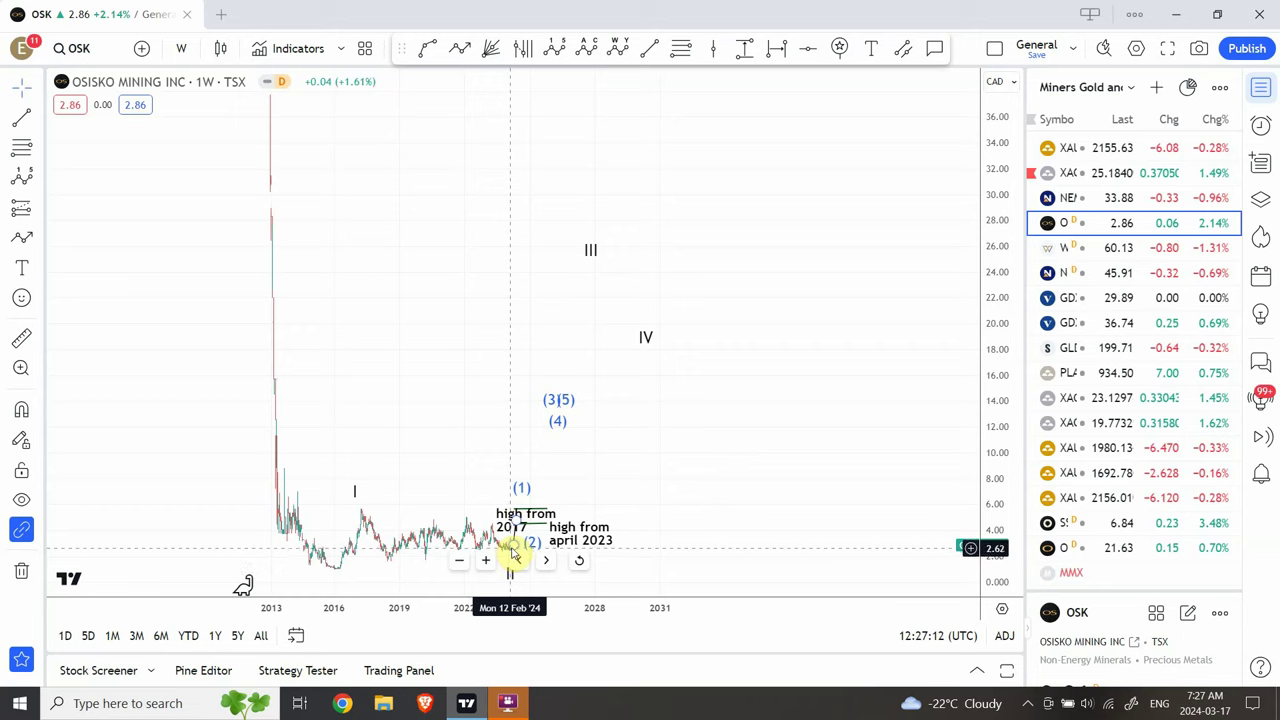
click(520, 541)
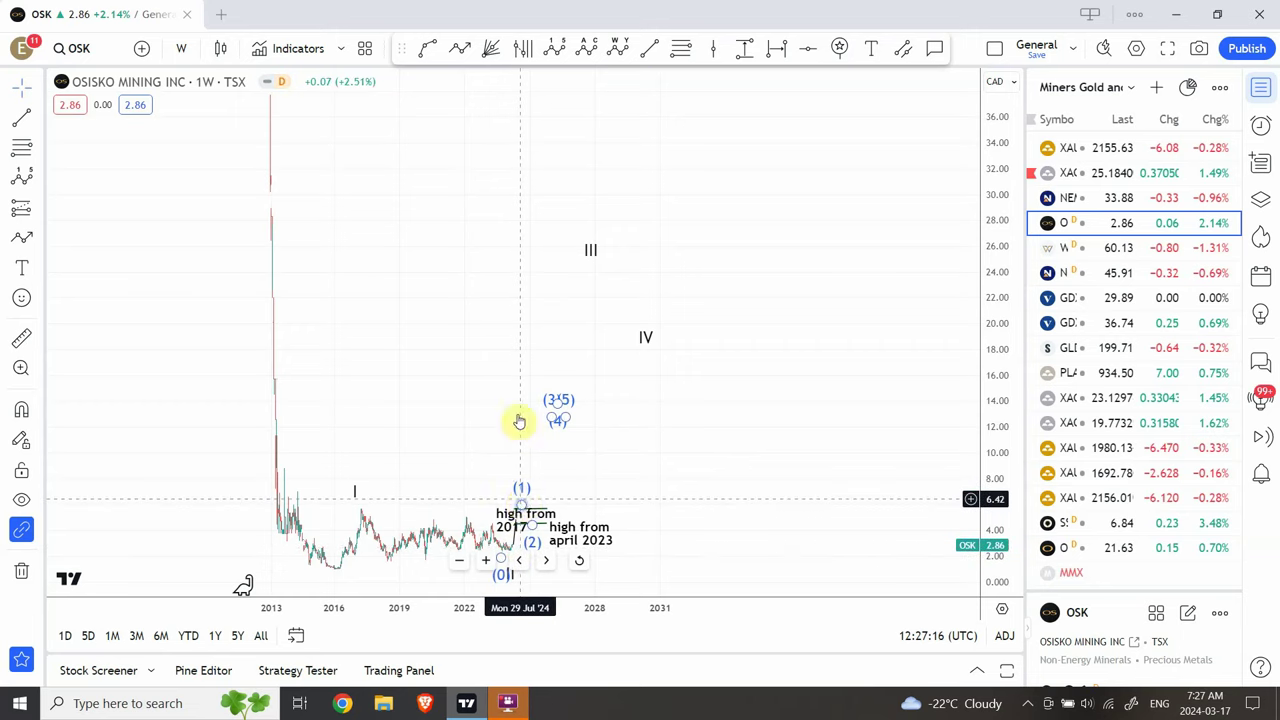
click(514, 508)
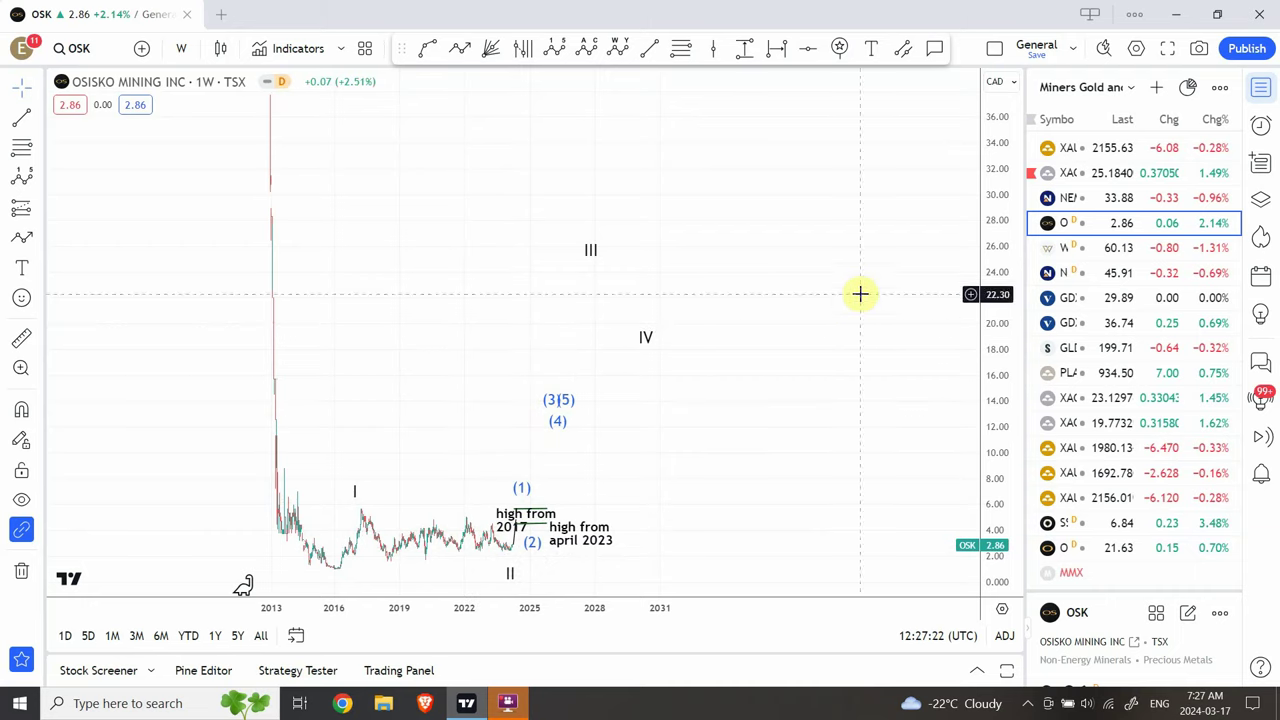
Step: Switch to the Forex Long Term watchlist and open the EURUSD chart to view its falling channel
click(1132, 88)
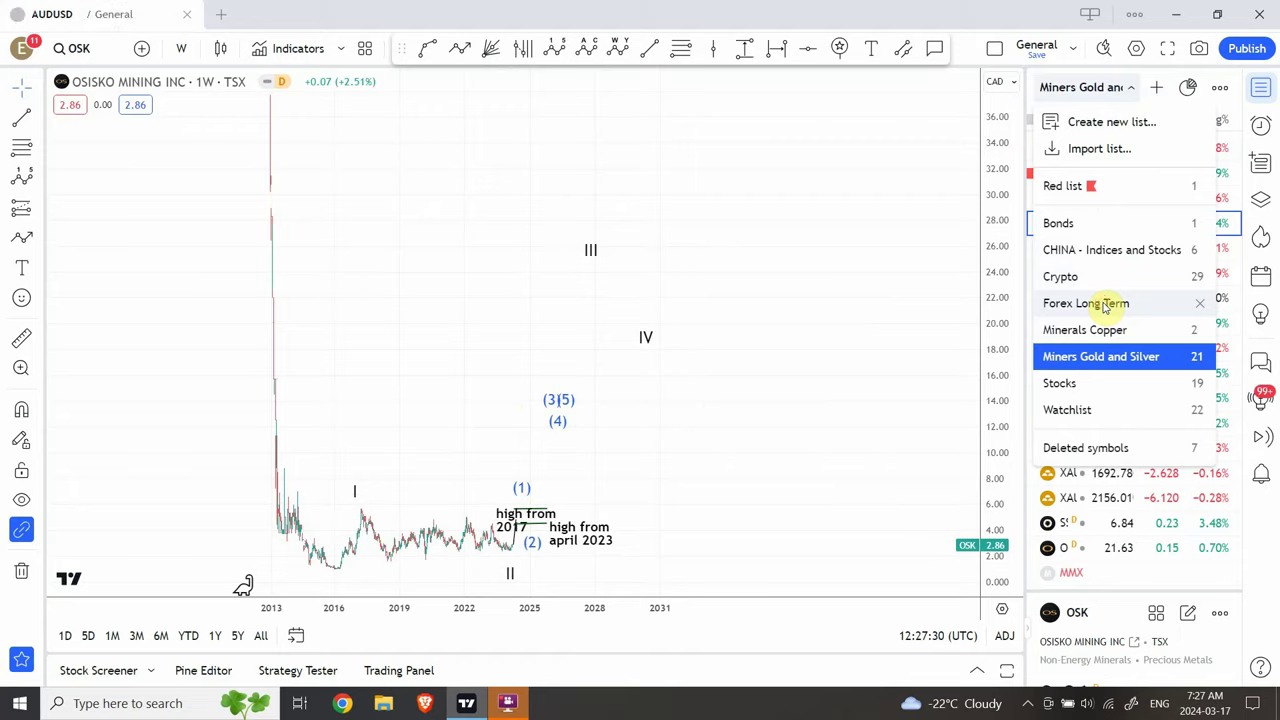
click(1105, 303)
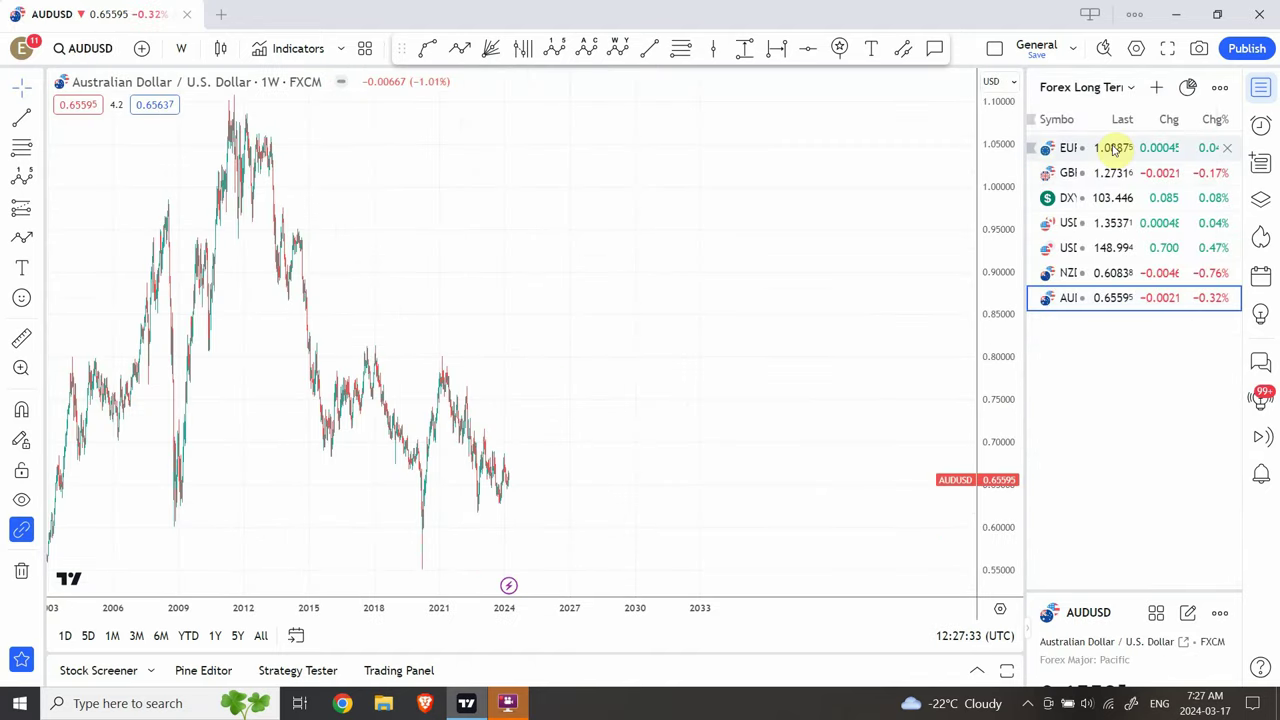
click(1113, 148)
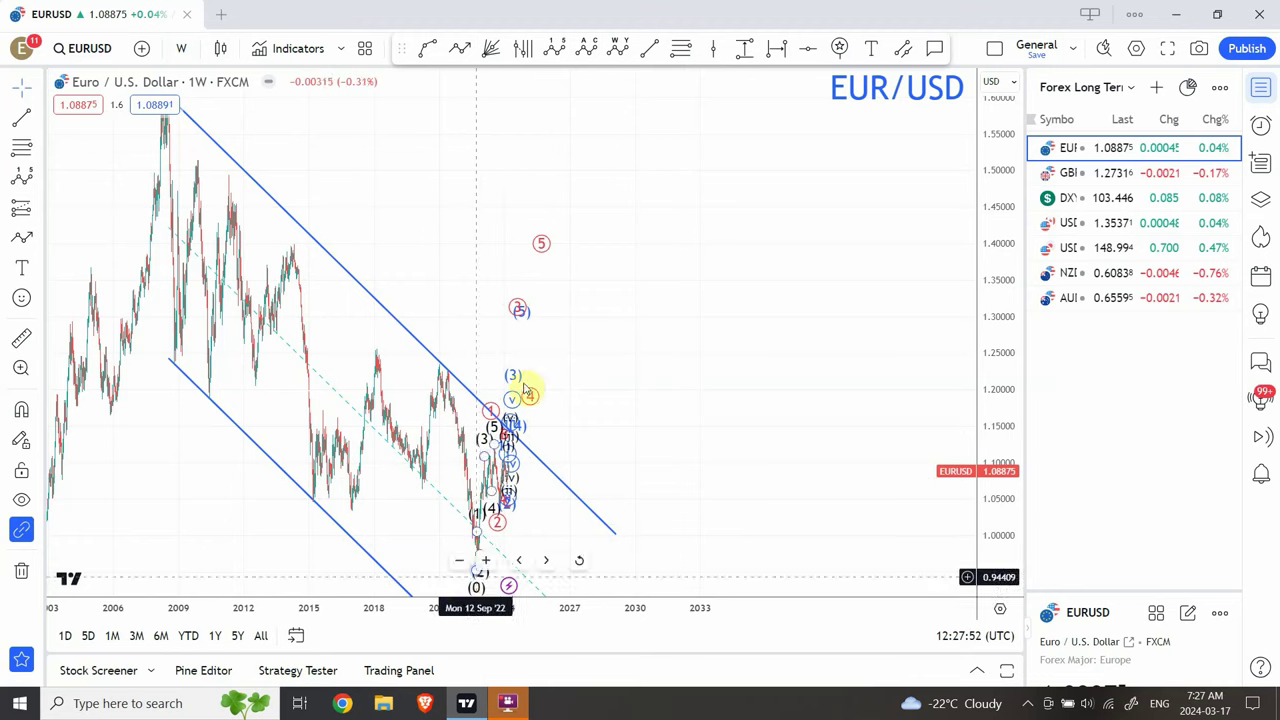
Step: Set the EURUSD chart interval to 1 day and examine the black (1) to (5) advance, circled waves 1 and 2, and blue waves (1) and (2)
click(176, 42)
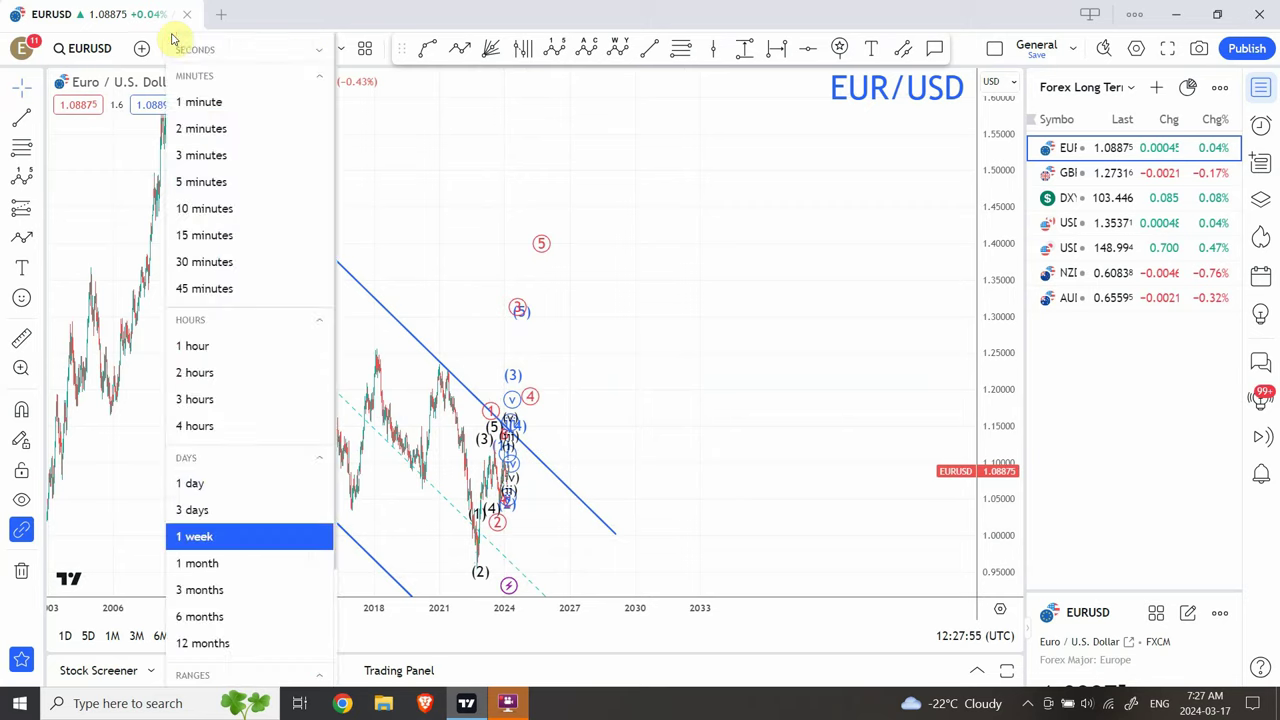
click(214, 489)
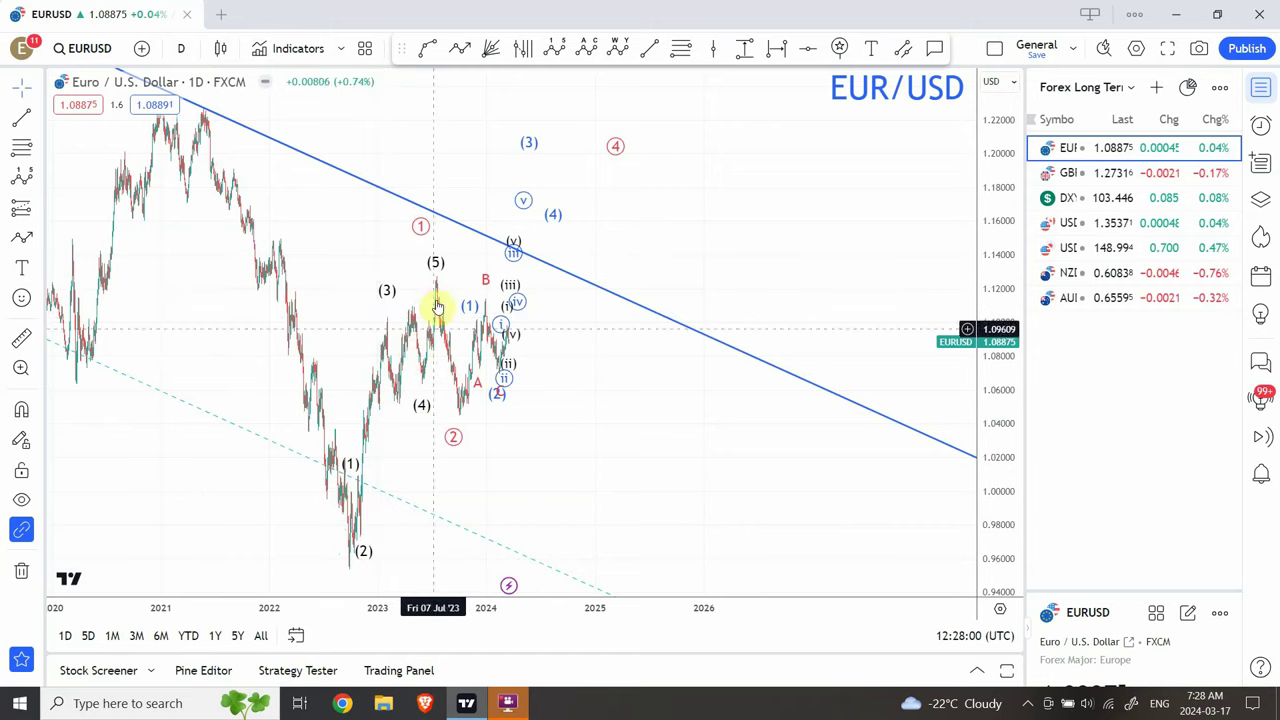
mouse_move(437, 280)
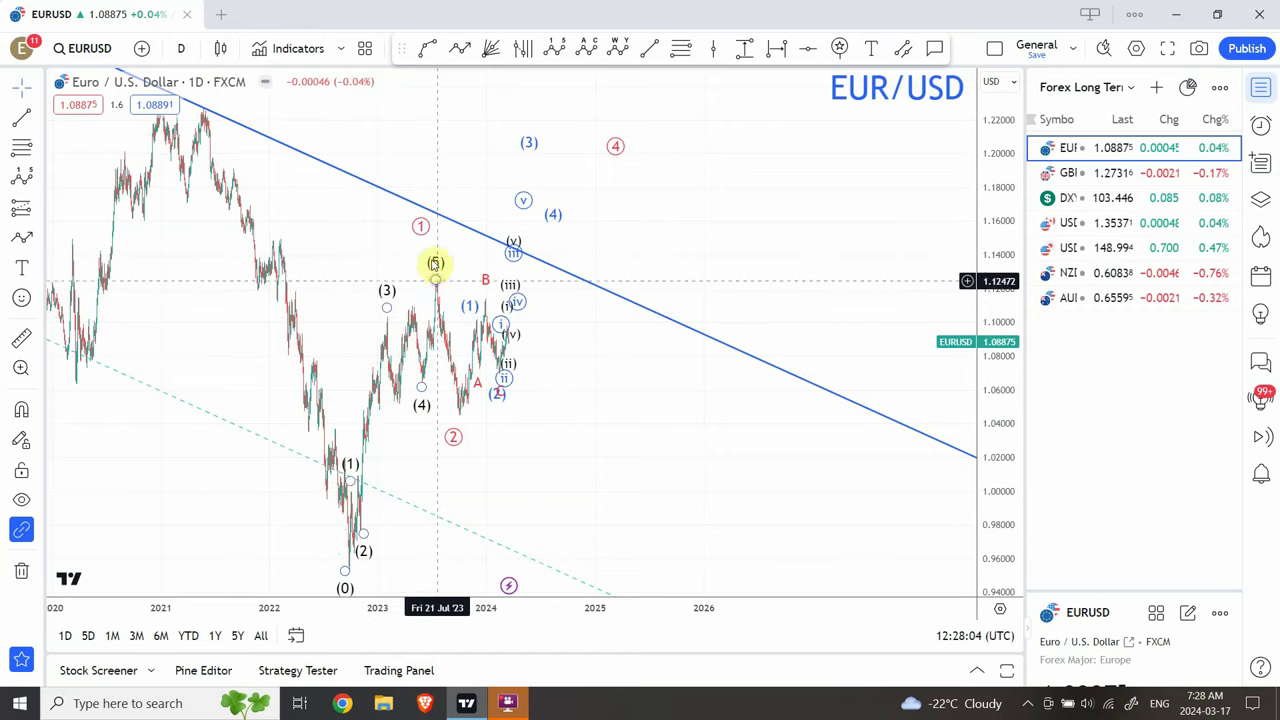
mouse_move(423, 230)
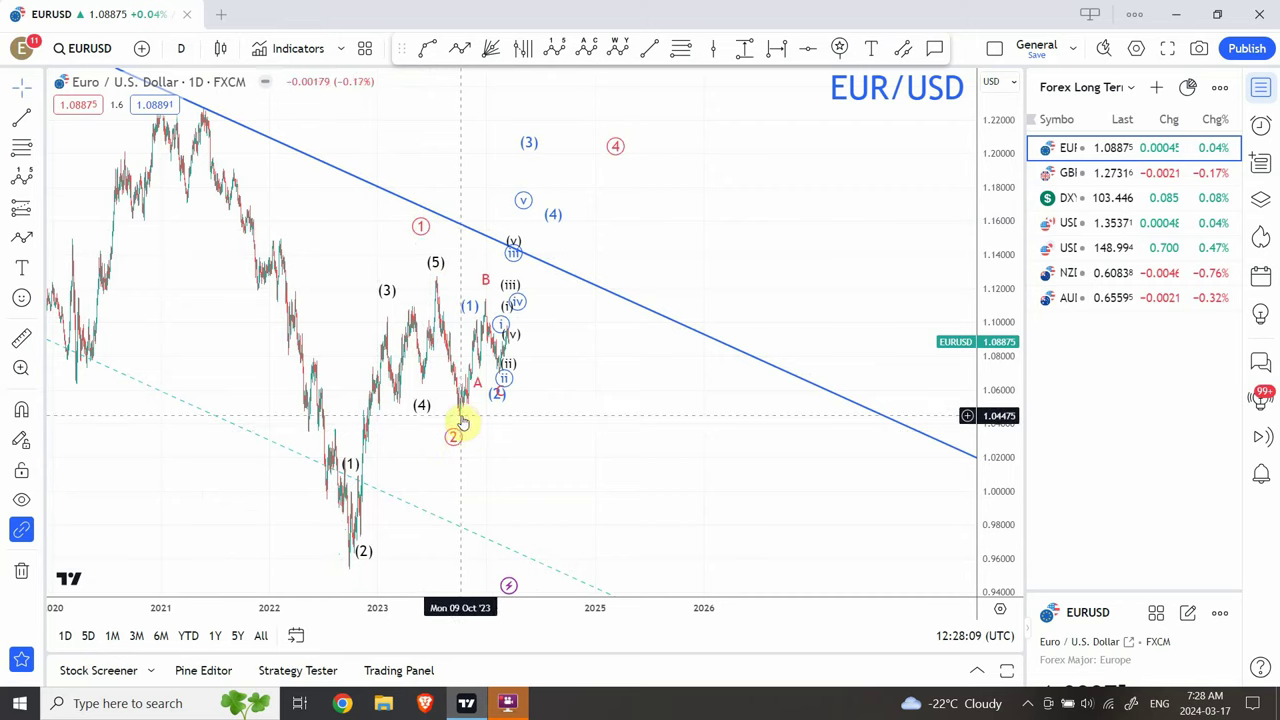
mouse_move(459, 420)
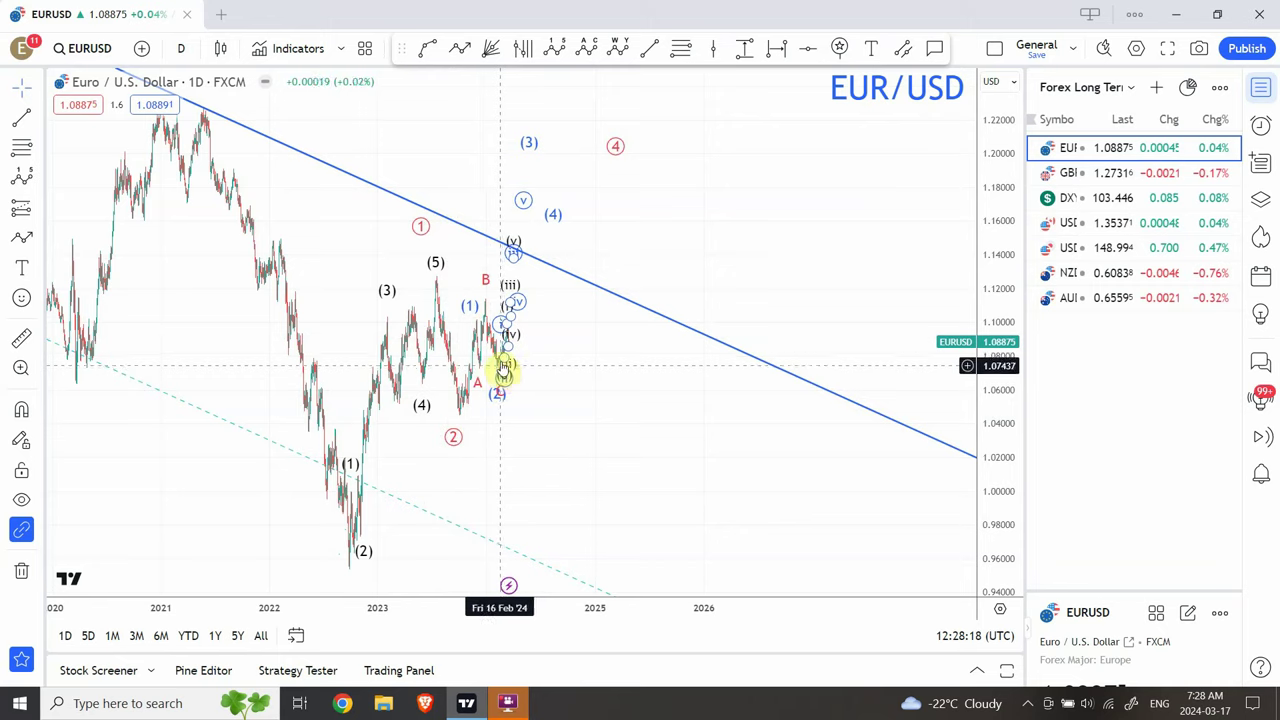
click(455, 437)
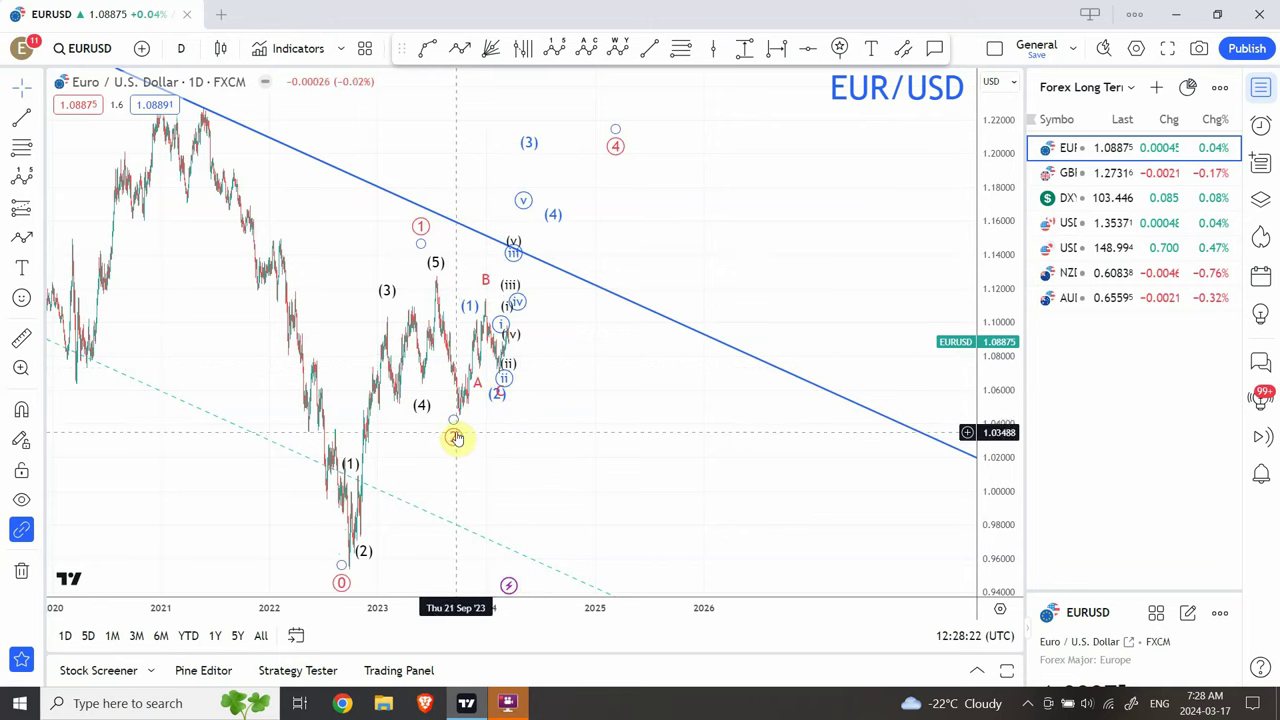
click(500, 368)
drag(500, 368, 503, 376)
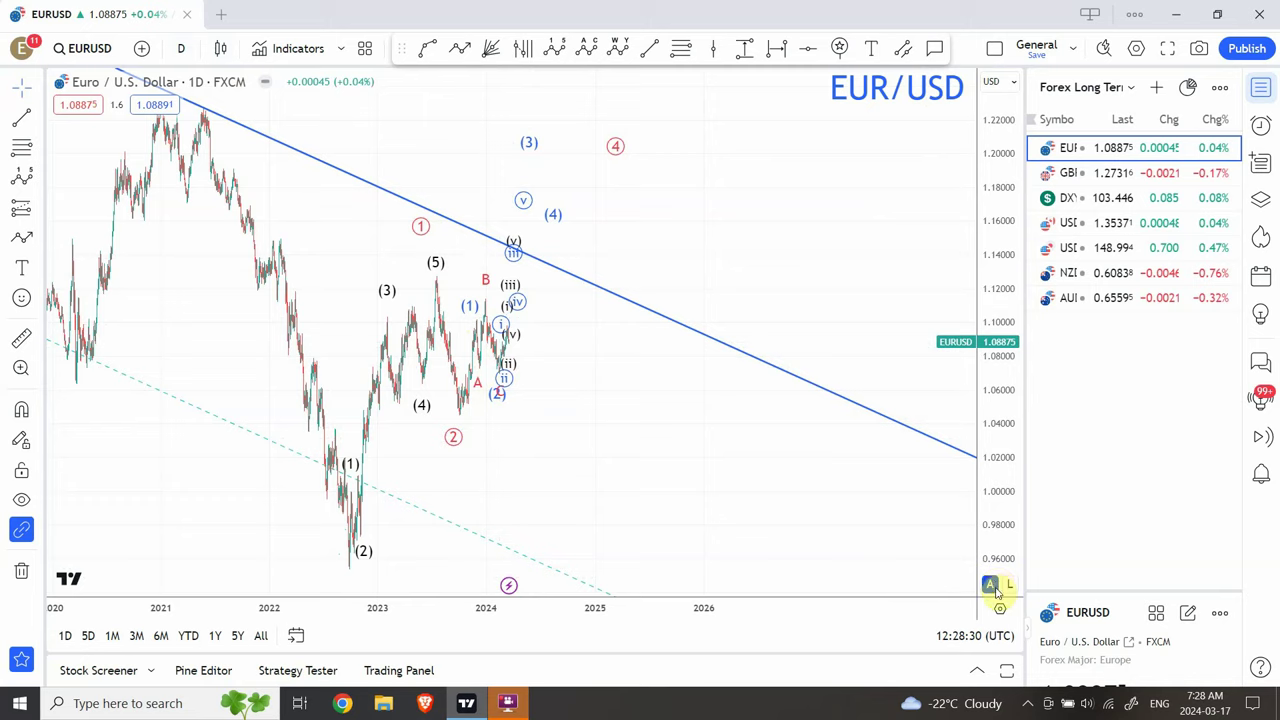
Step: Set the EURUSD chart interval to 4 hours and widen the visible price range to show projected waves (iii) and (iv)
click(996, 591)
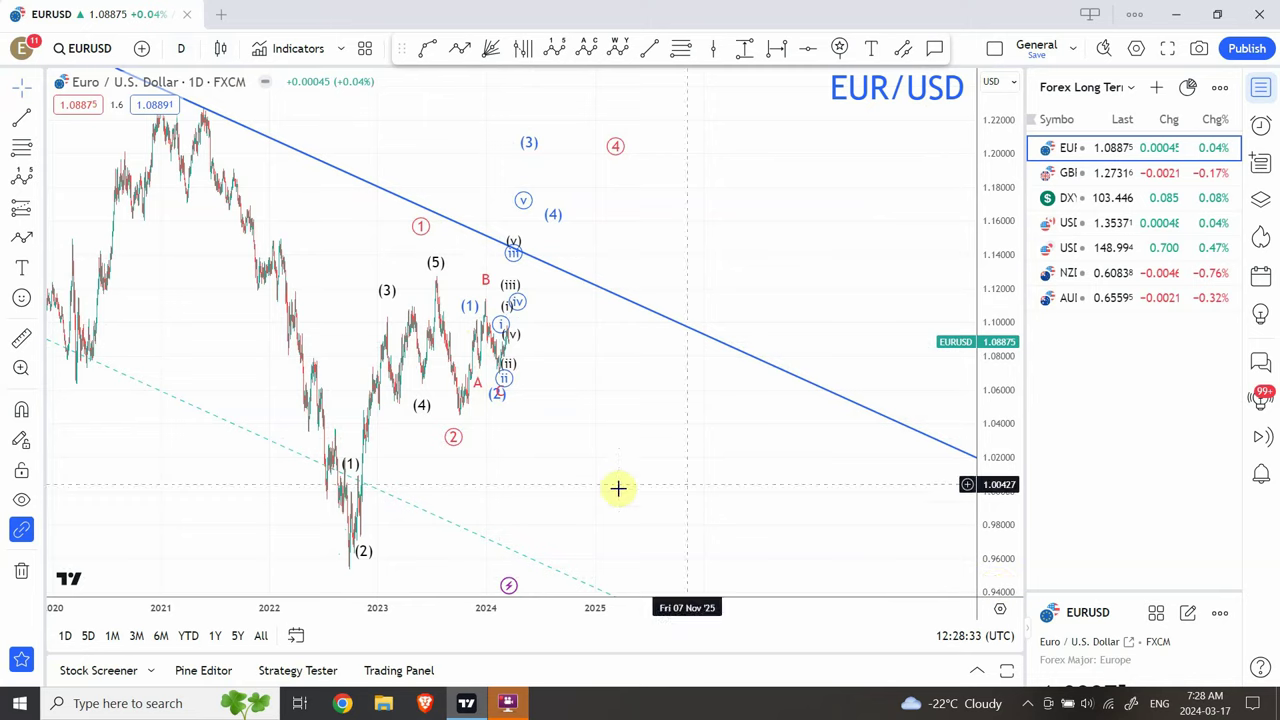
mouse_move(525, 570)
click(487, 565)
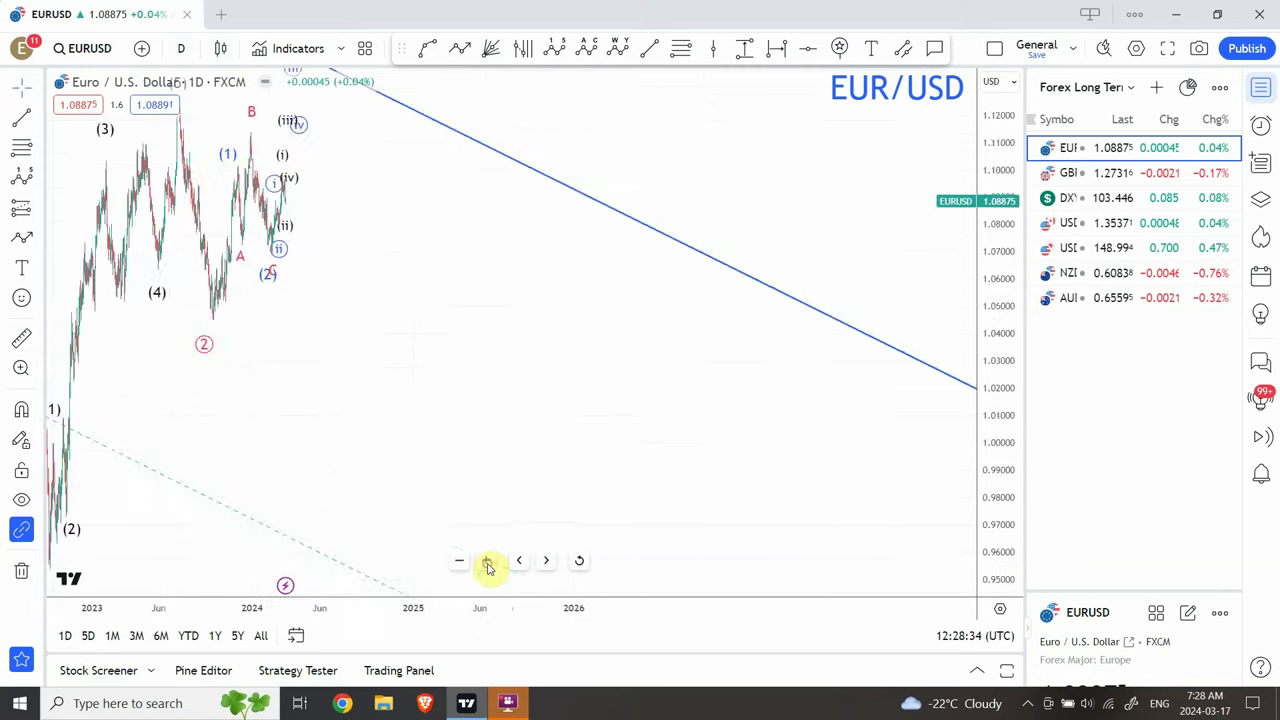
scroll(243, 383, up, 5)
scroll(243, 383, down, 8)
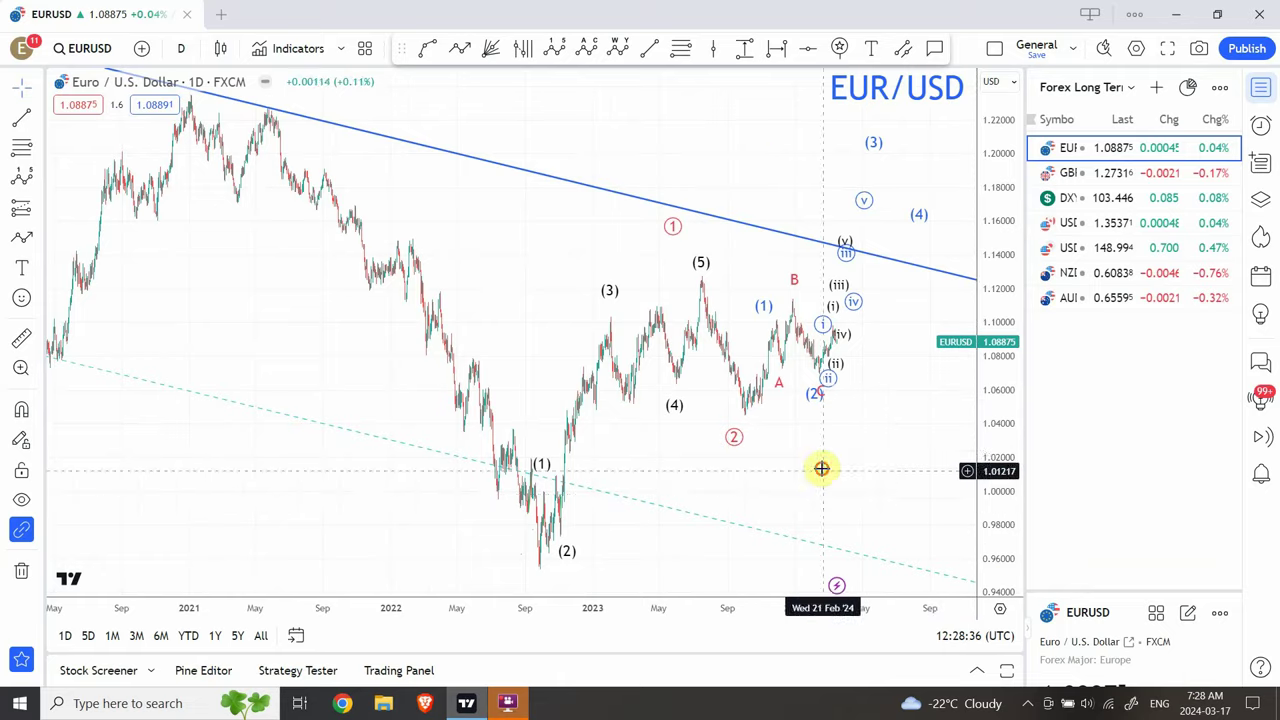
scroll(654, 543, right, 3)
click(177, 50)
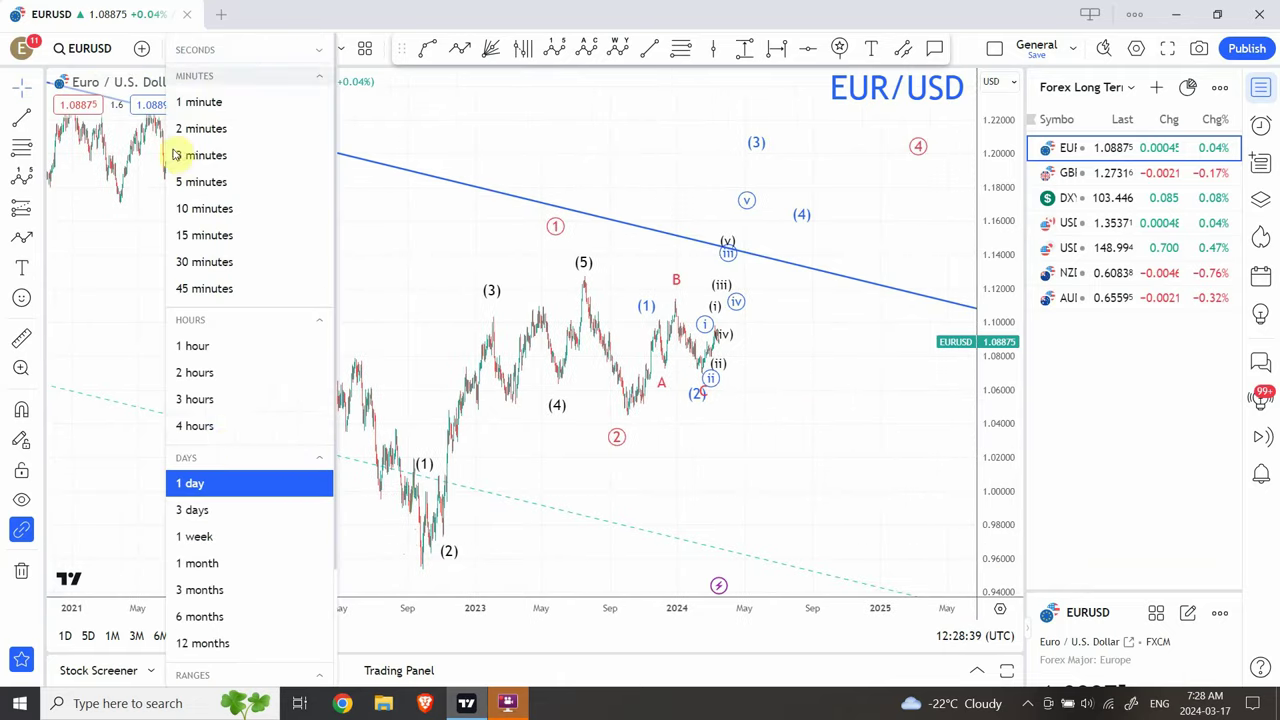
click(223, 423)
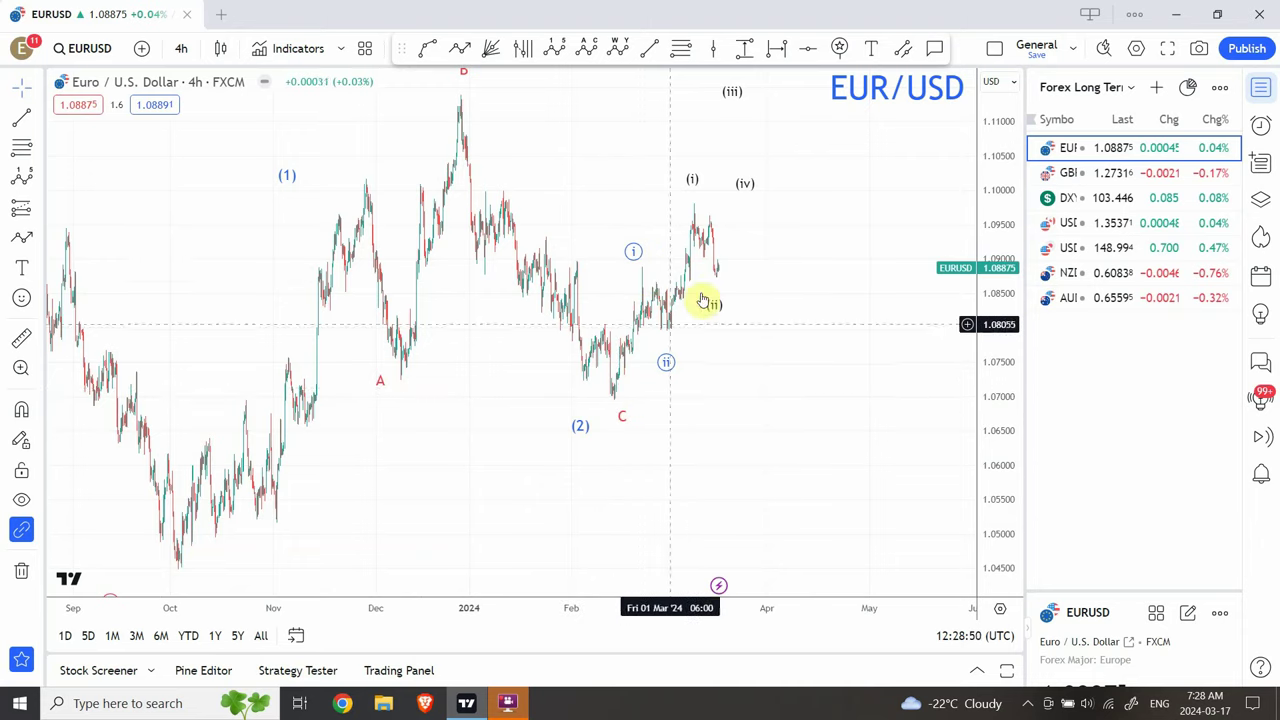
drag(797, 214, 760, 303)
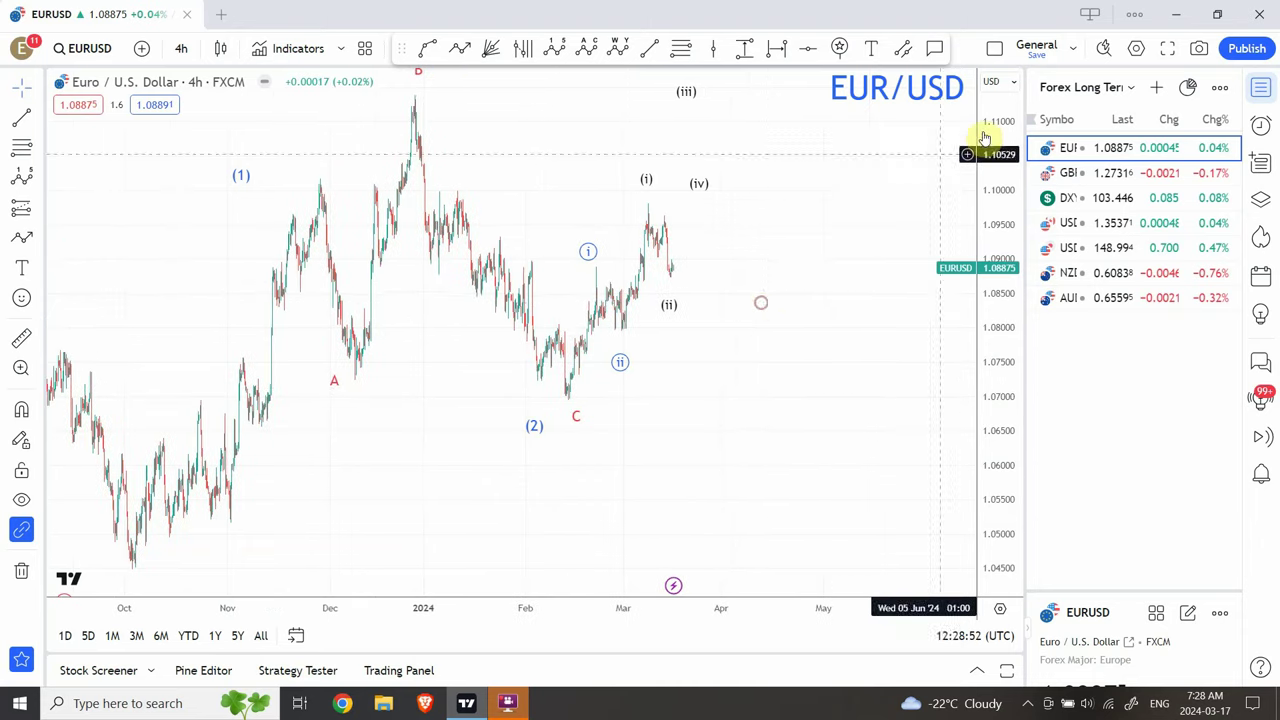
drag(988, 135, 971, 258)
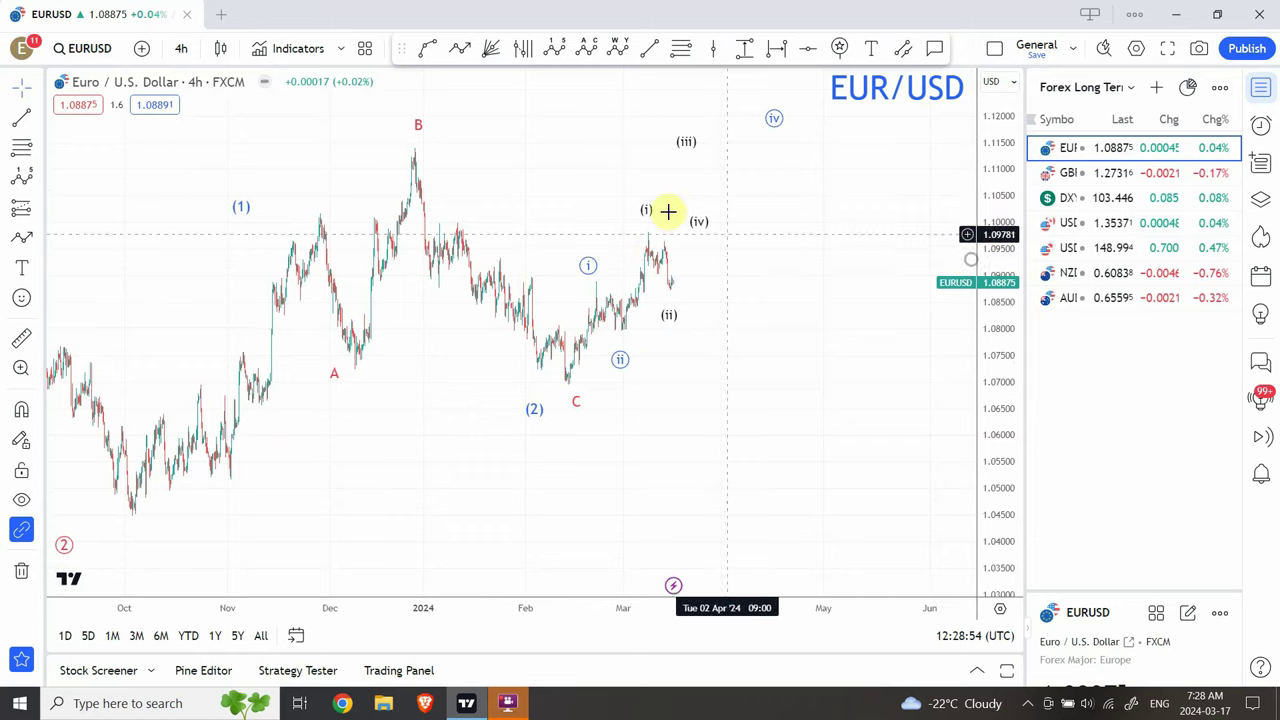
Step: Lower the EURUSD wave (i) point to about 1.0970 and shift the wave (iv) point slightly later and higher
click(646, 236)
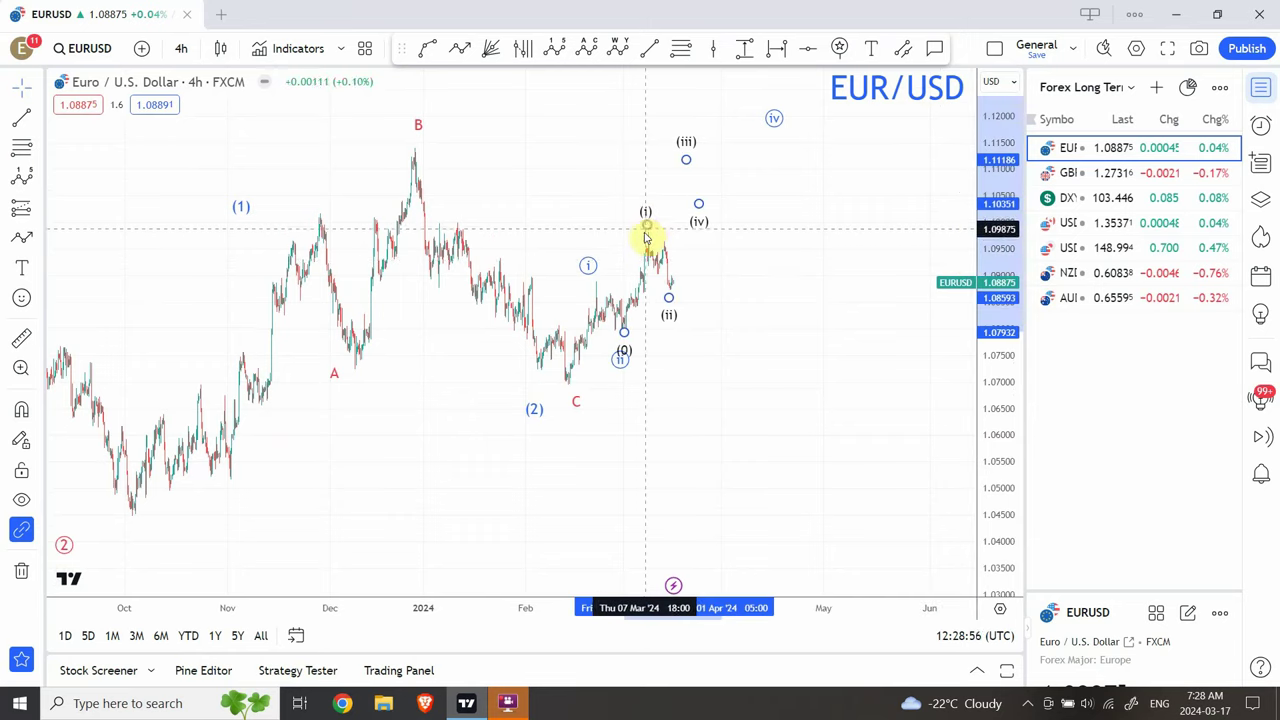
drag(646, 236, 642, 239)
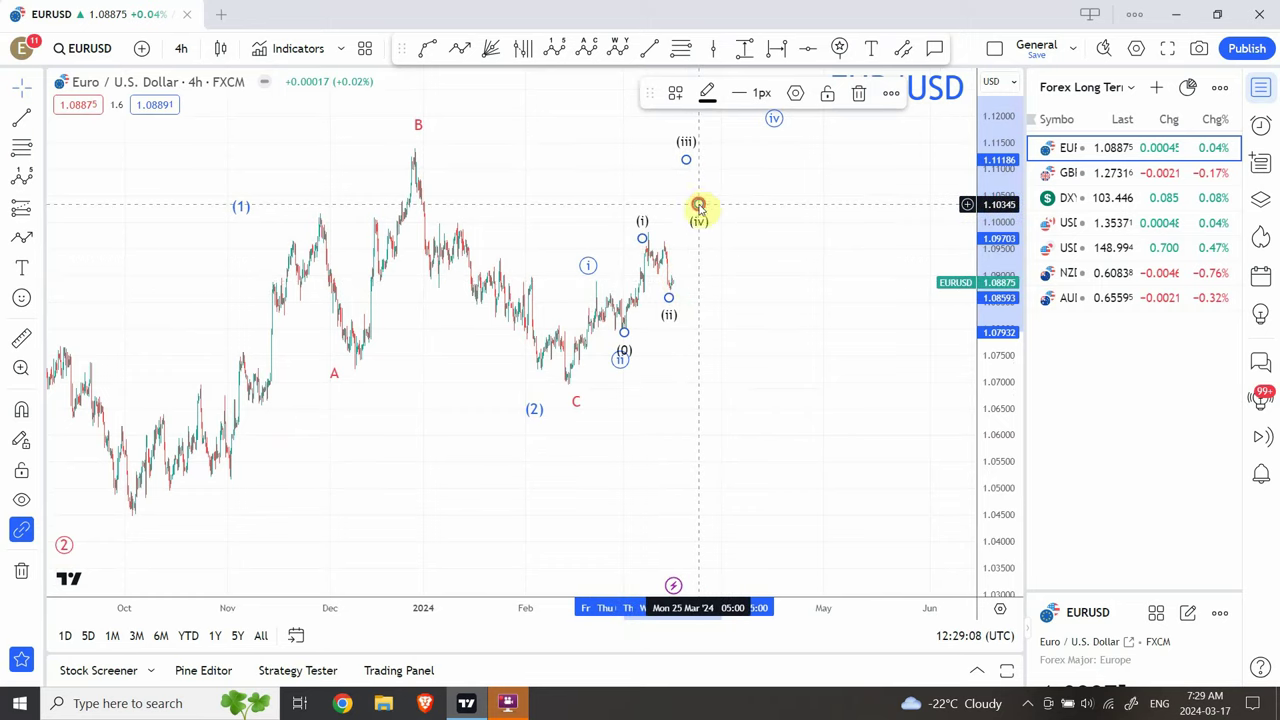
drag(698, 204, 704, 202)
click(791, 260)
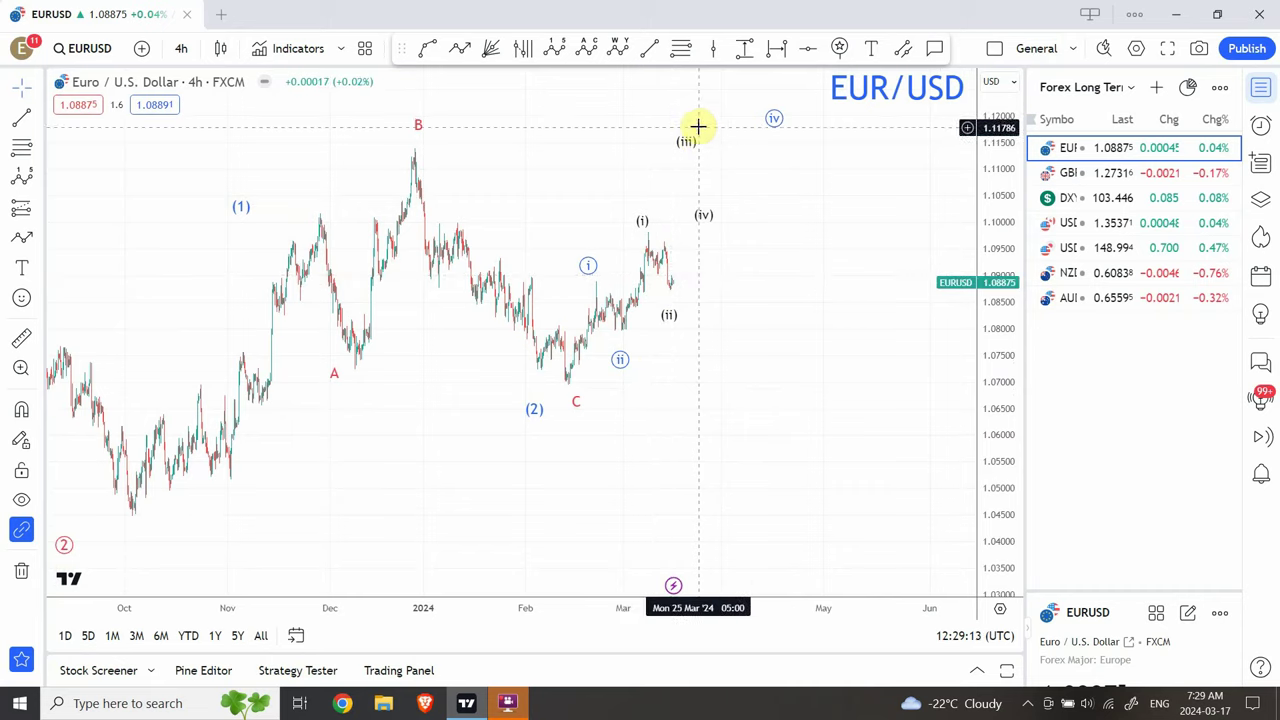
Step: Open the GBPUSD chart and widen its price range to examine waves (i) and (ii) and the projected waves (iii) to (v)
click(1133, 174)
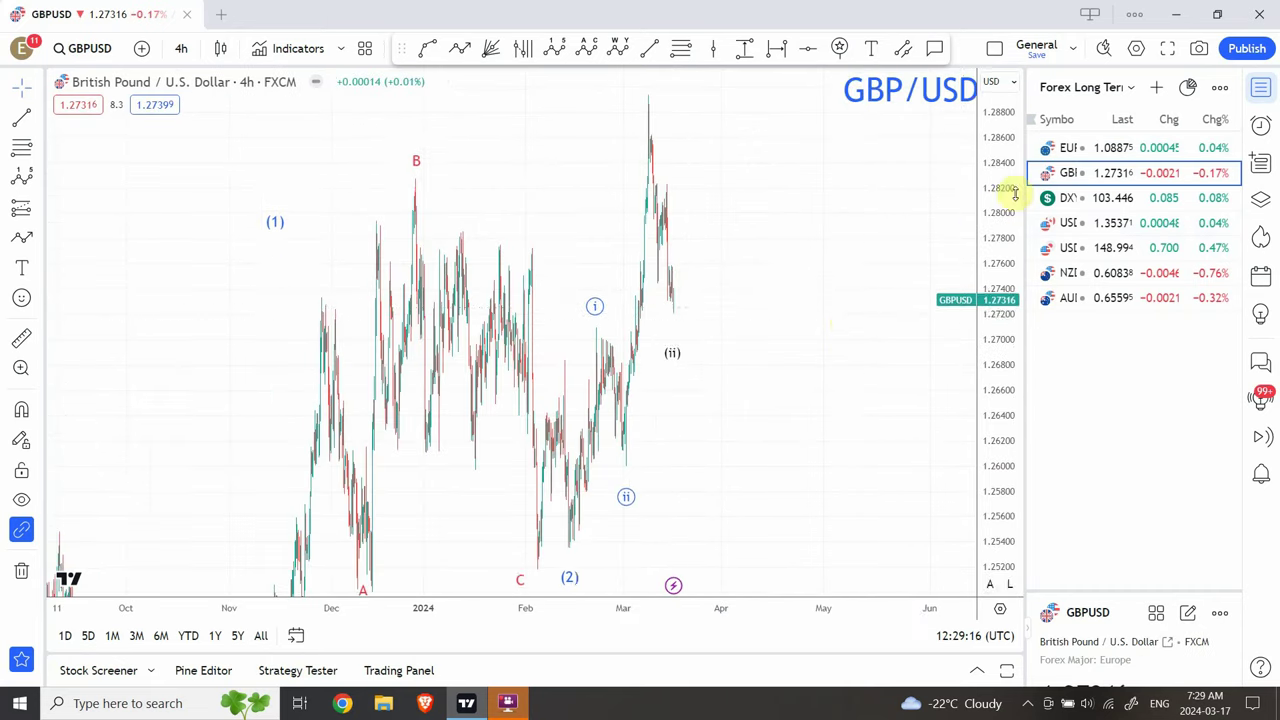
drag(998, 197, 951, 451)
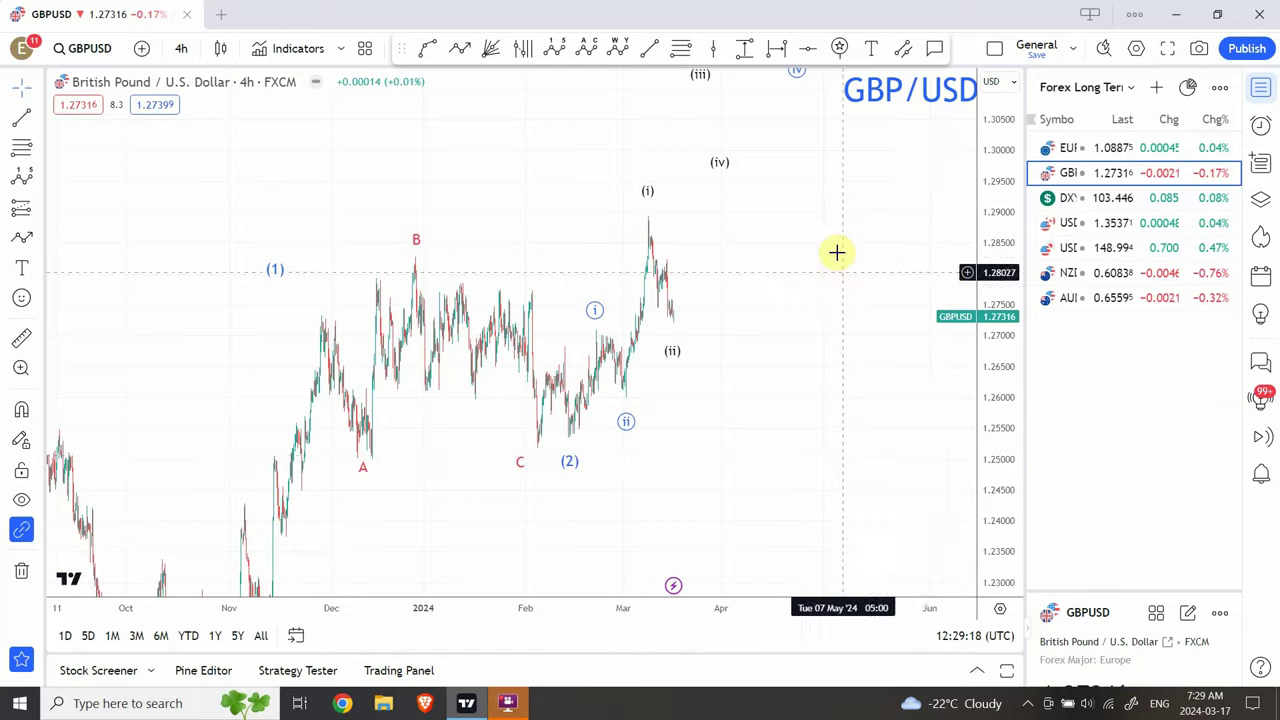
drag(825, 270, 752, 325)
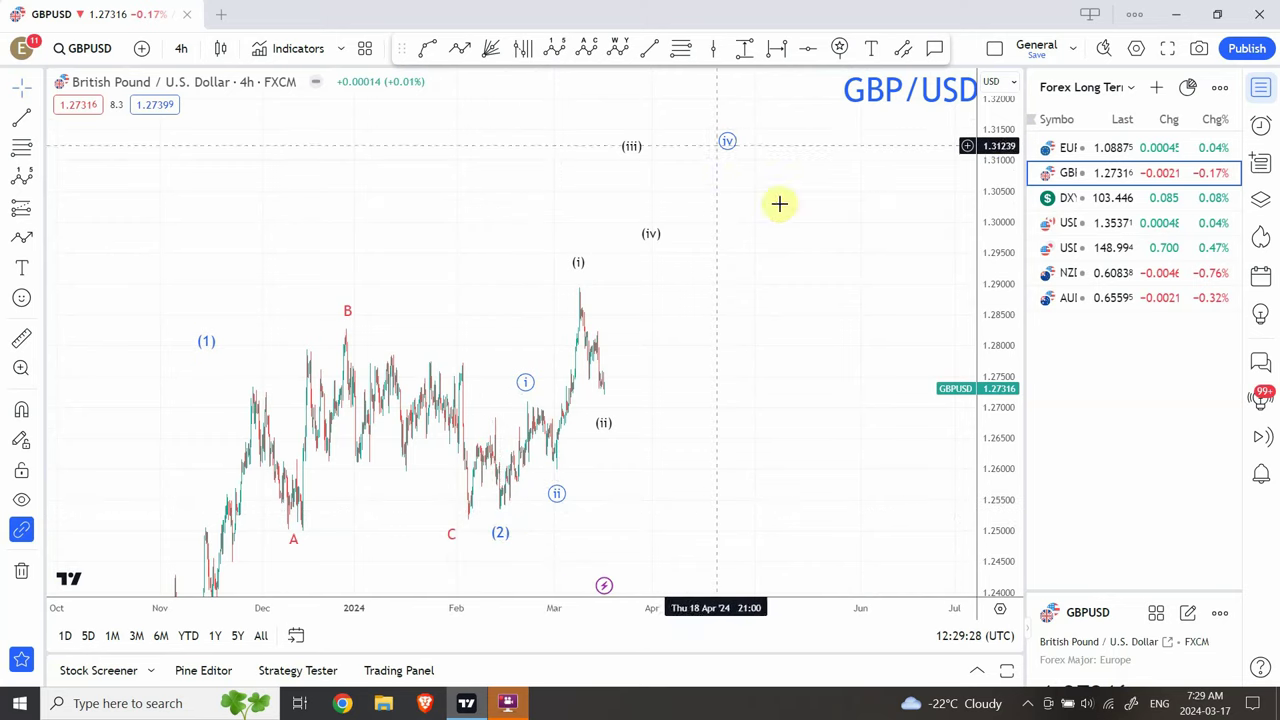
drag(991, 172, 966, 311)
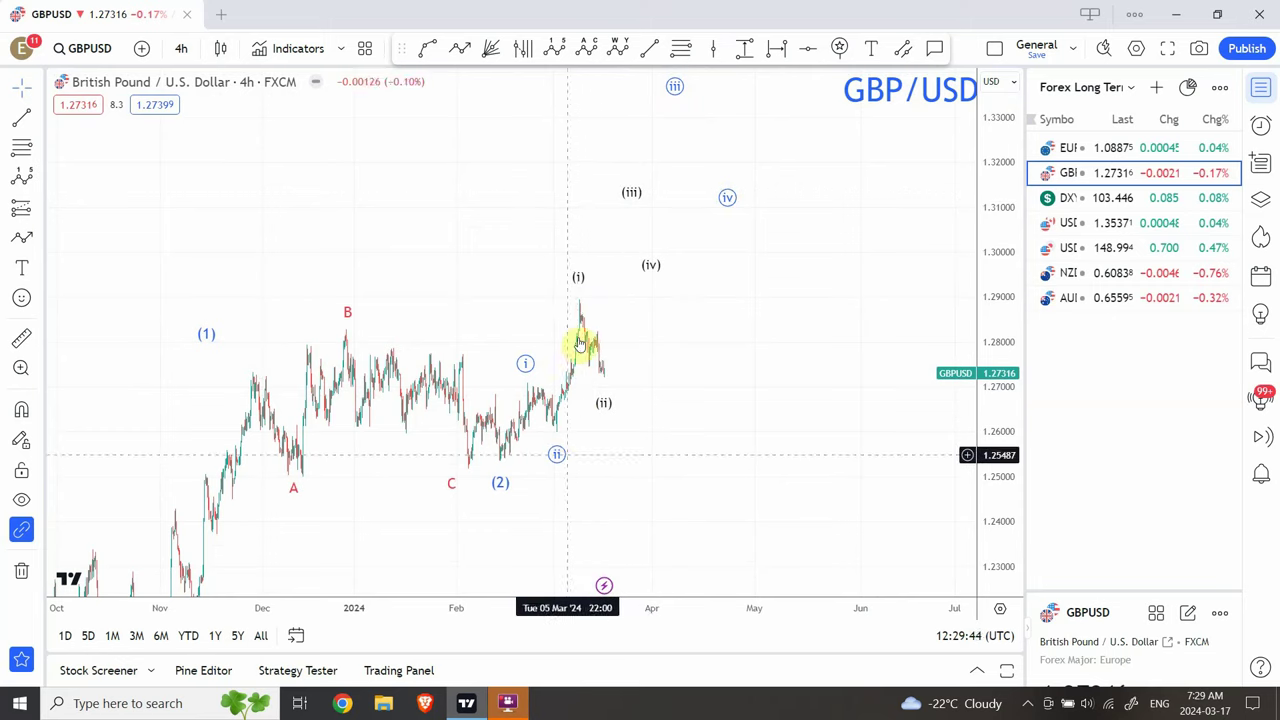
drag(537, 294, 529, 331)
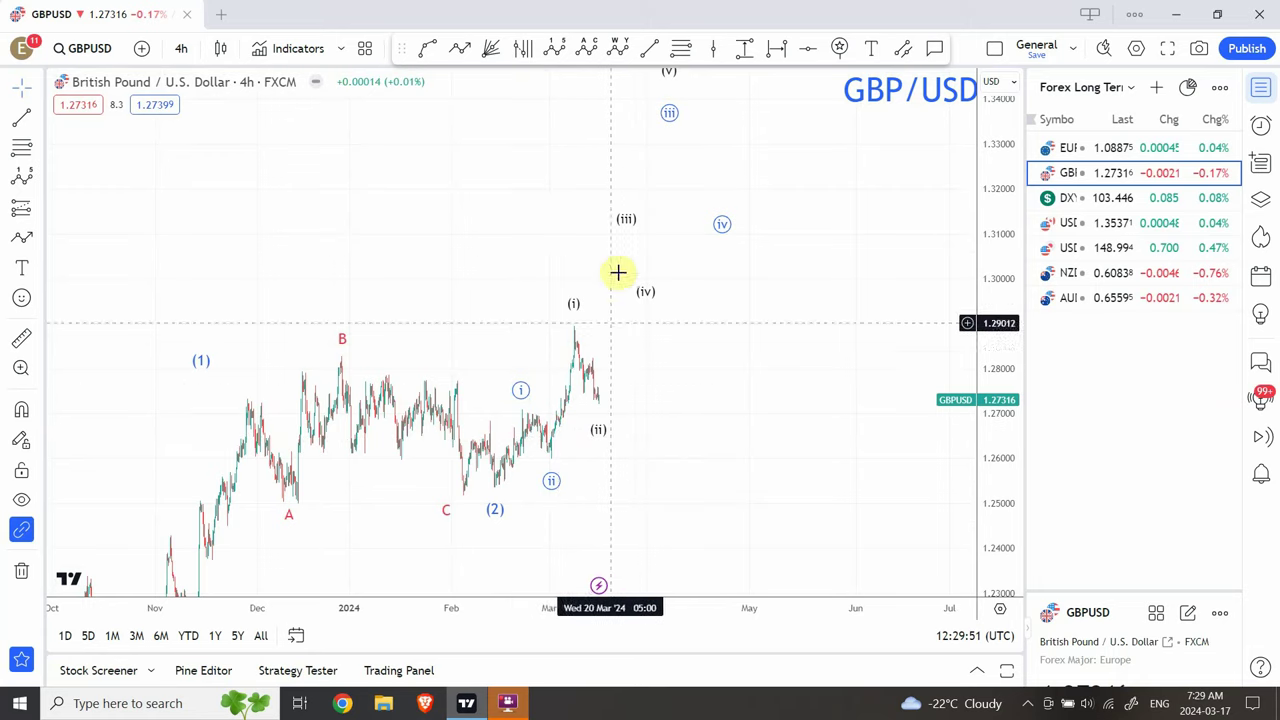
Step: Open the U.S. Dollar Index (DXY) chart and widen its price range to examine the whole projected decline to circled wave v
click(1150, 204)
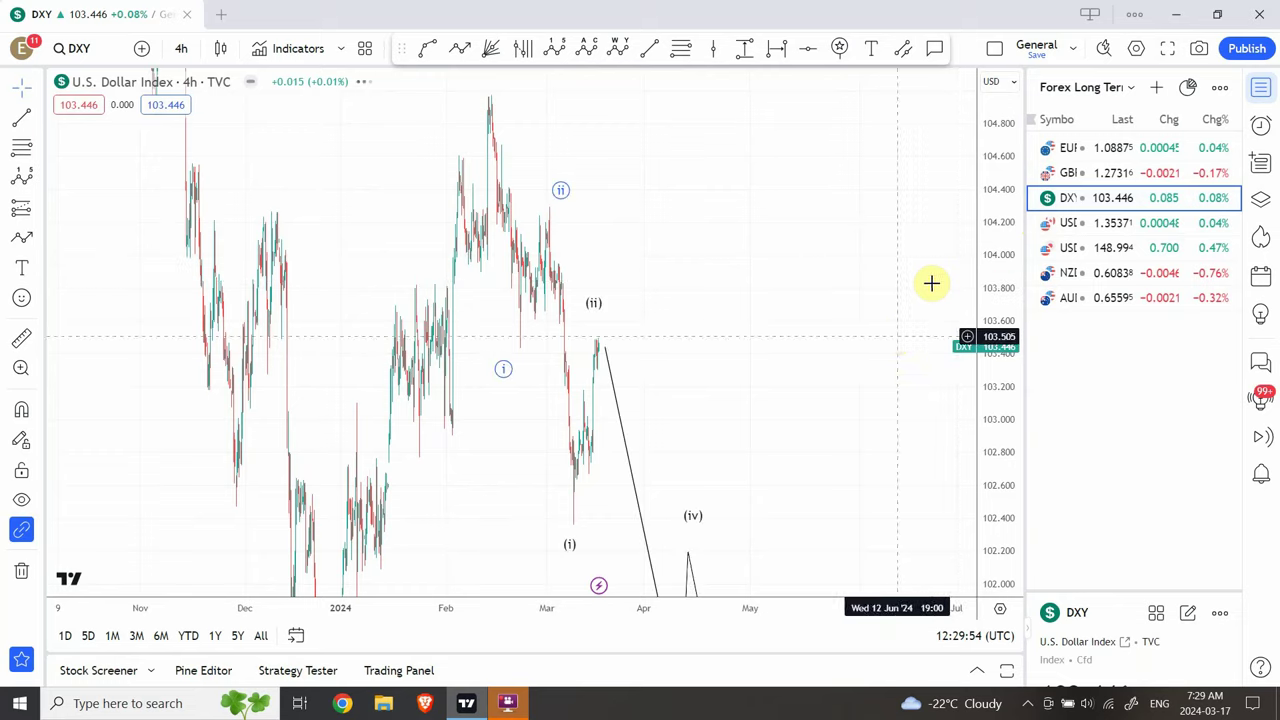
drag(1006, 206, 961, 460)
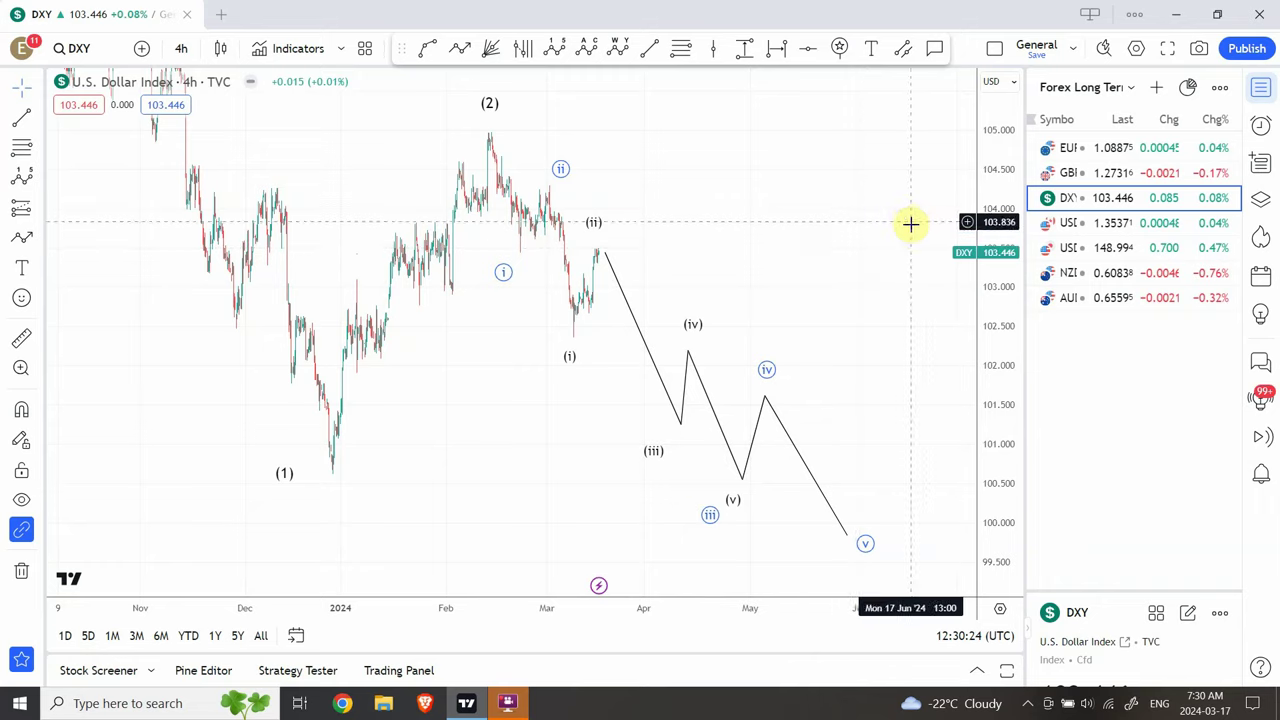
Step: Switch to the Stocks watchlist, open the SP500 chart and widen its price range to show waves 3 and 4
click(1131, 91)
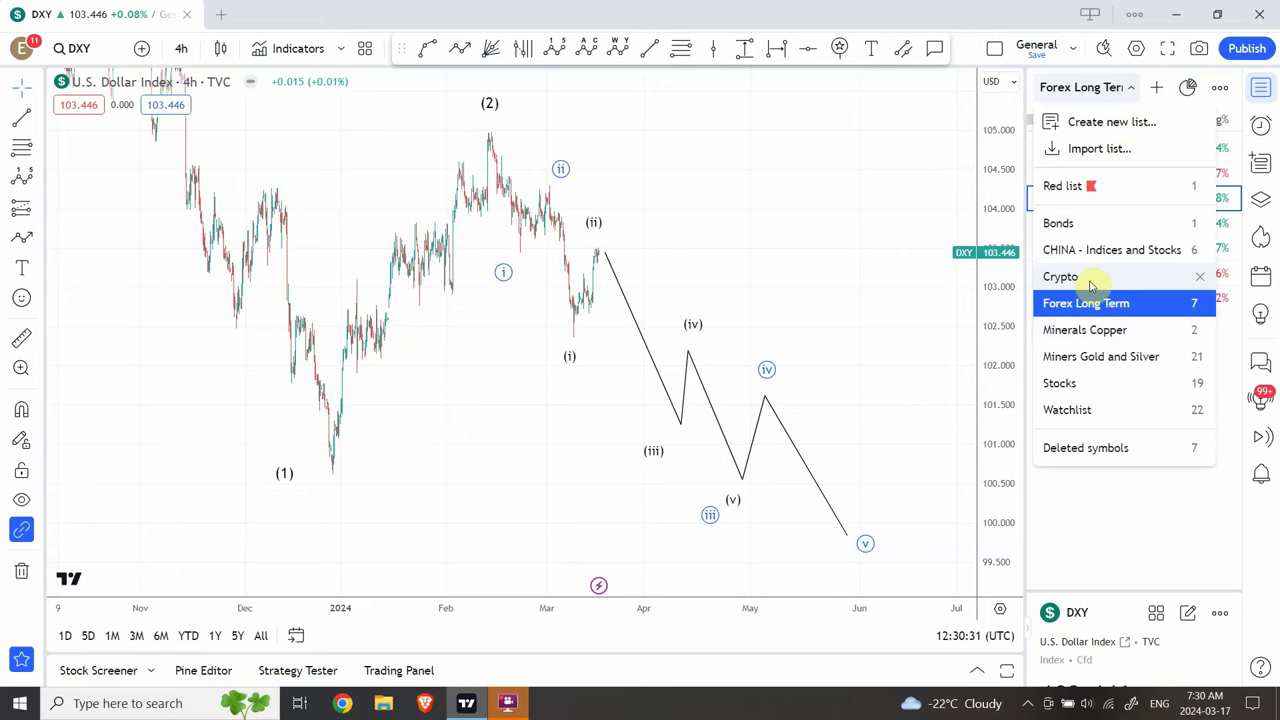
click(1078, 385)
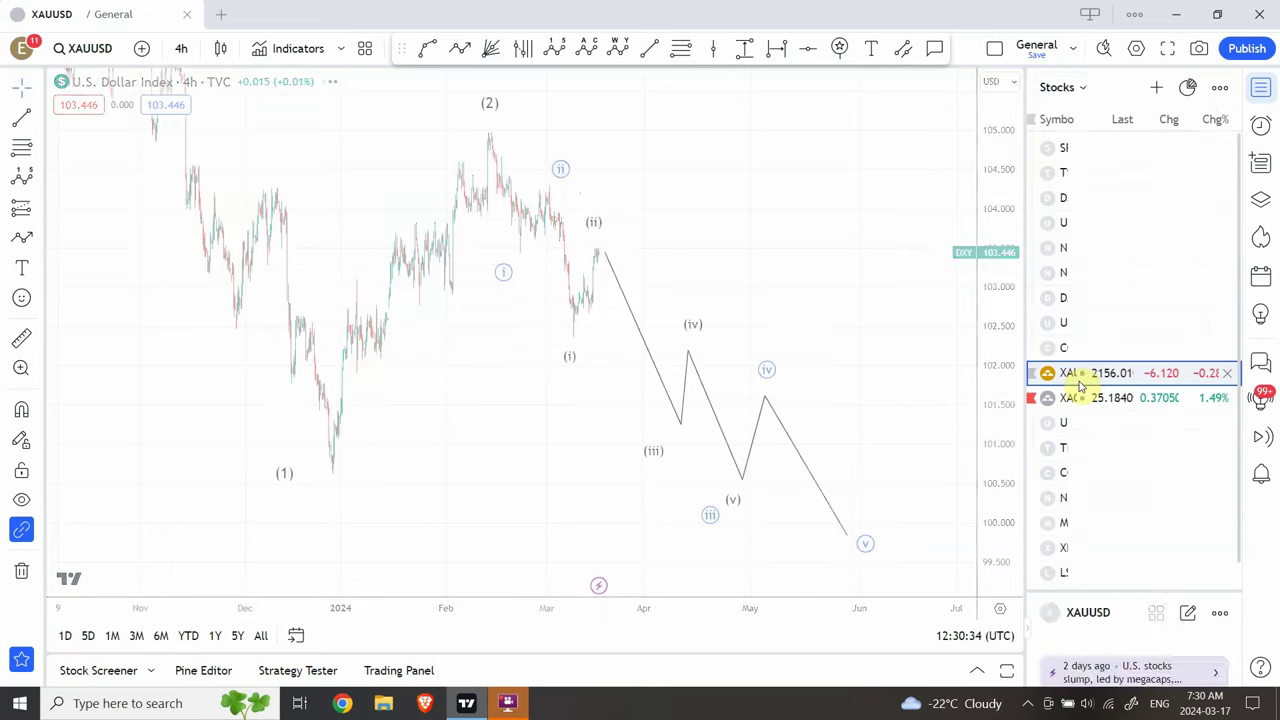
click(1068, 373)
click(1130, 150)
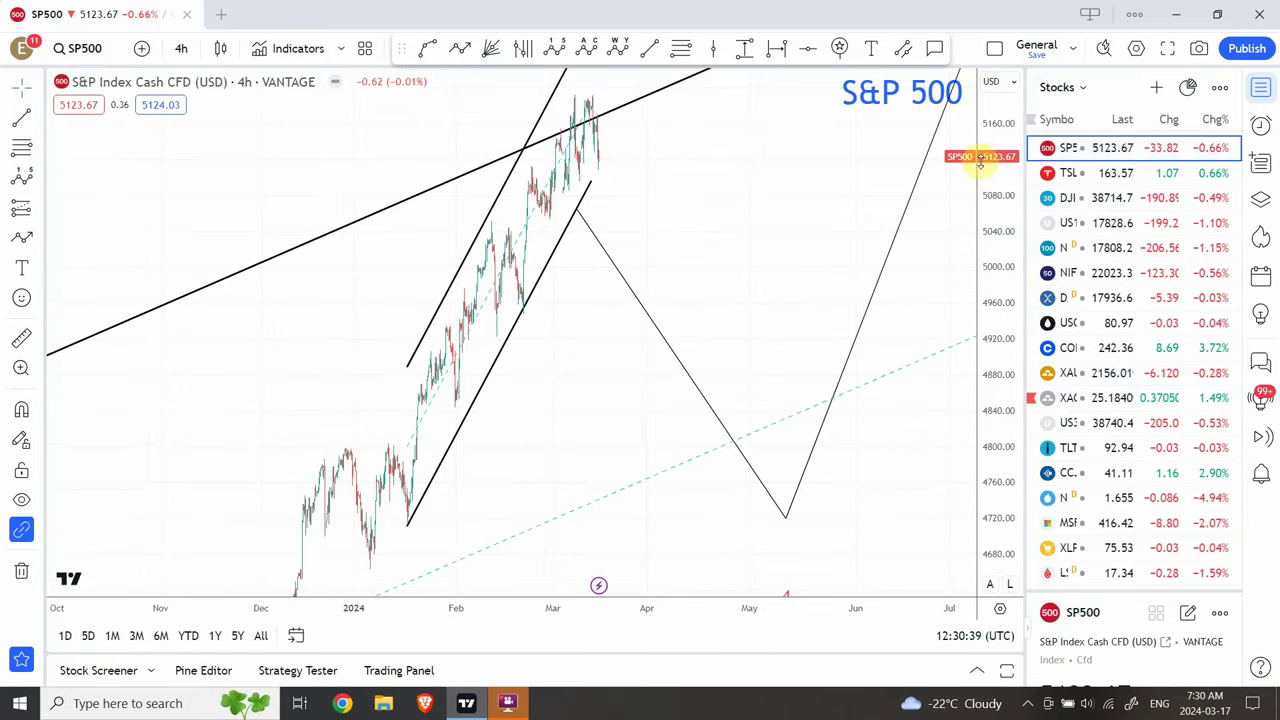
drag(1006, 127, 946, 389)
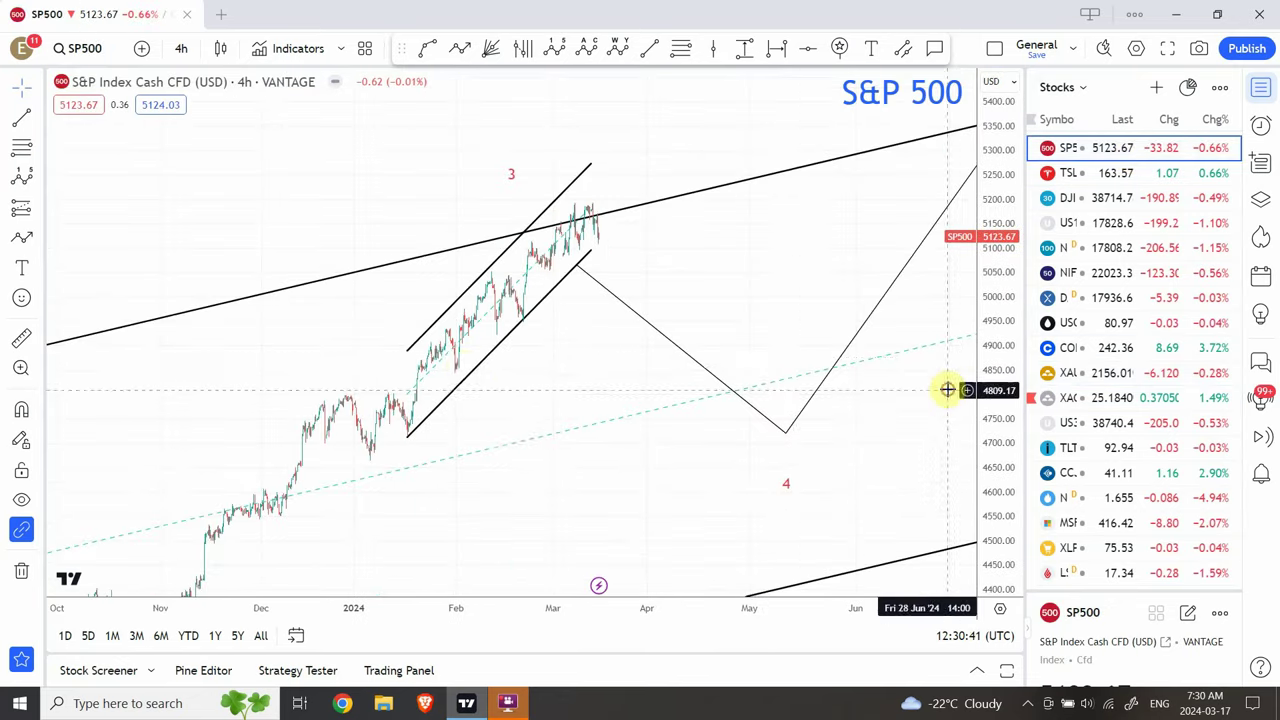
Step: Extend the steep parallel channel around wave 3 so its lower line ends near 3 April 2024 at about 5224
click(552, 291)
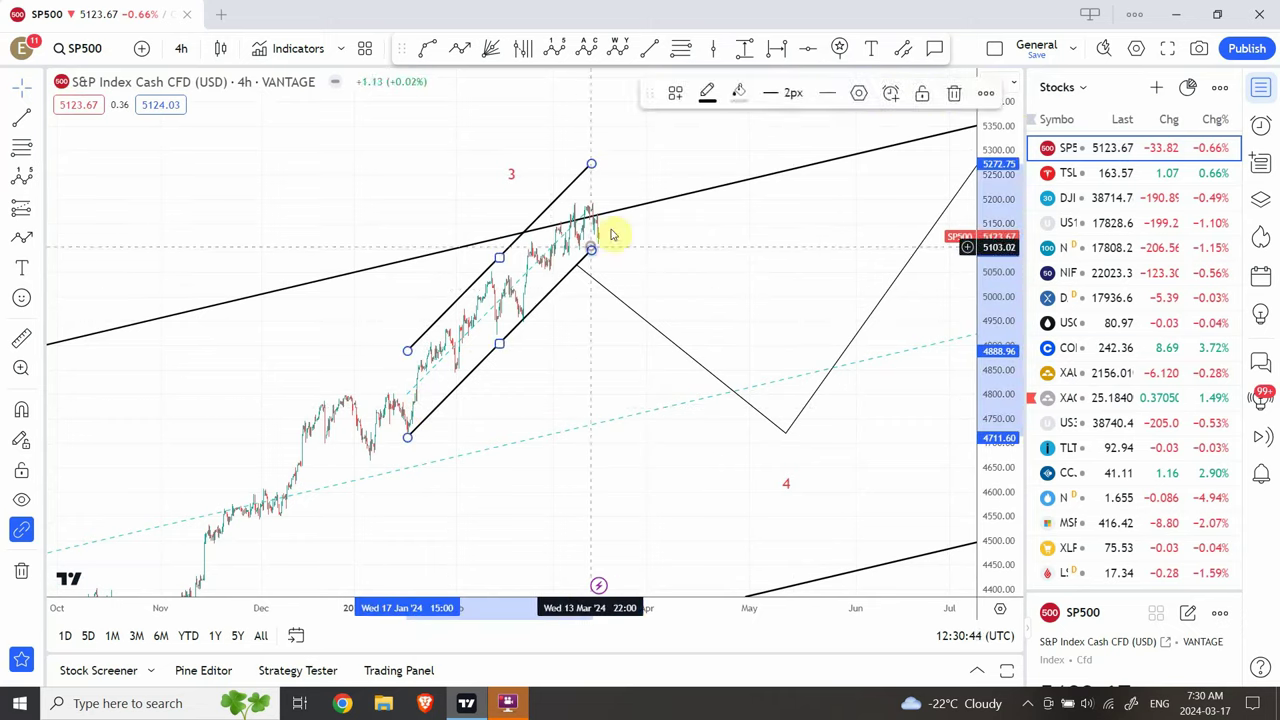
drag(591, 248, 657, 192)
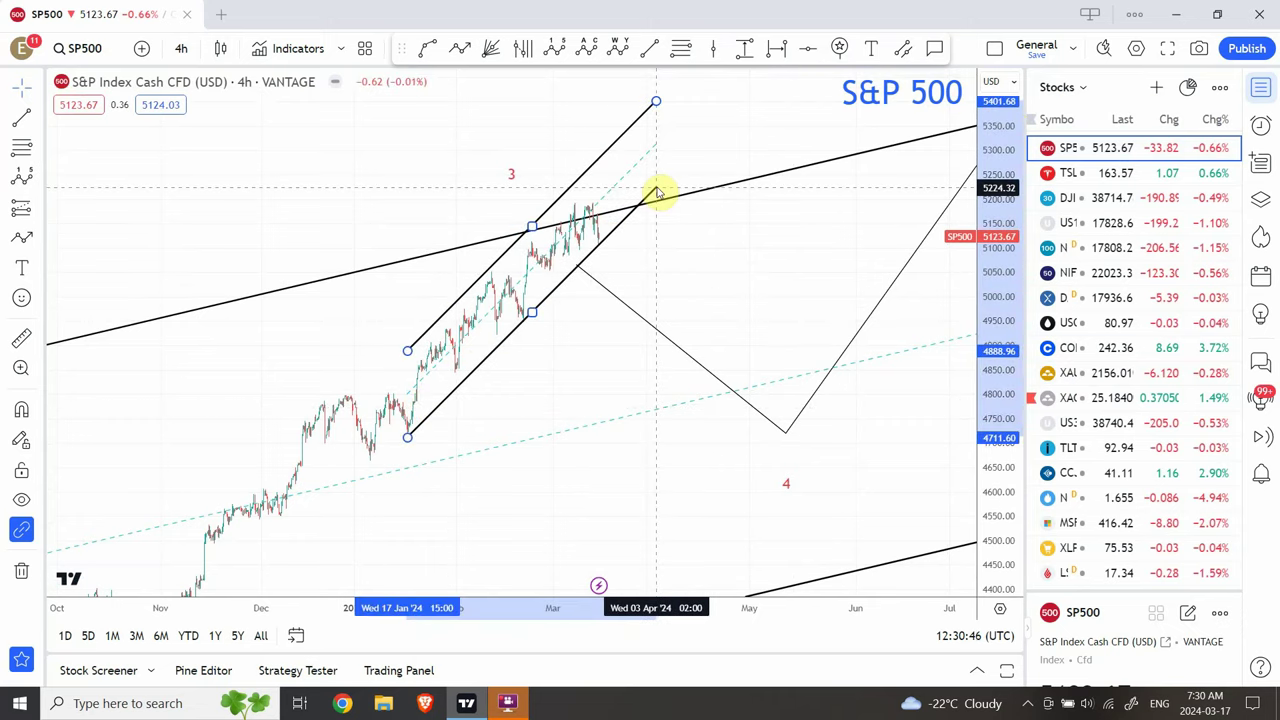
click(669, 231)
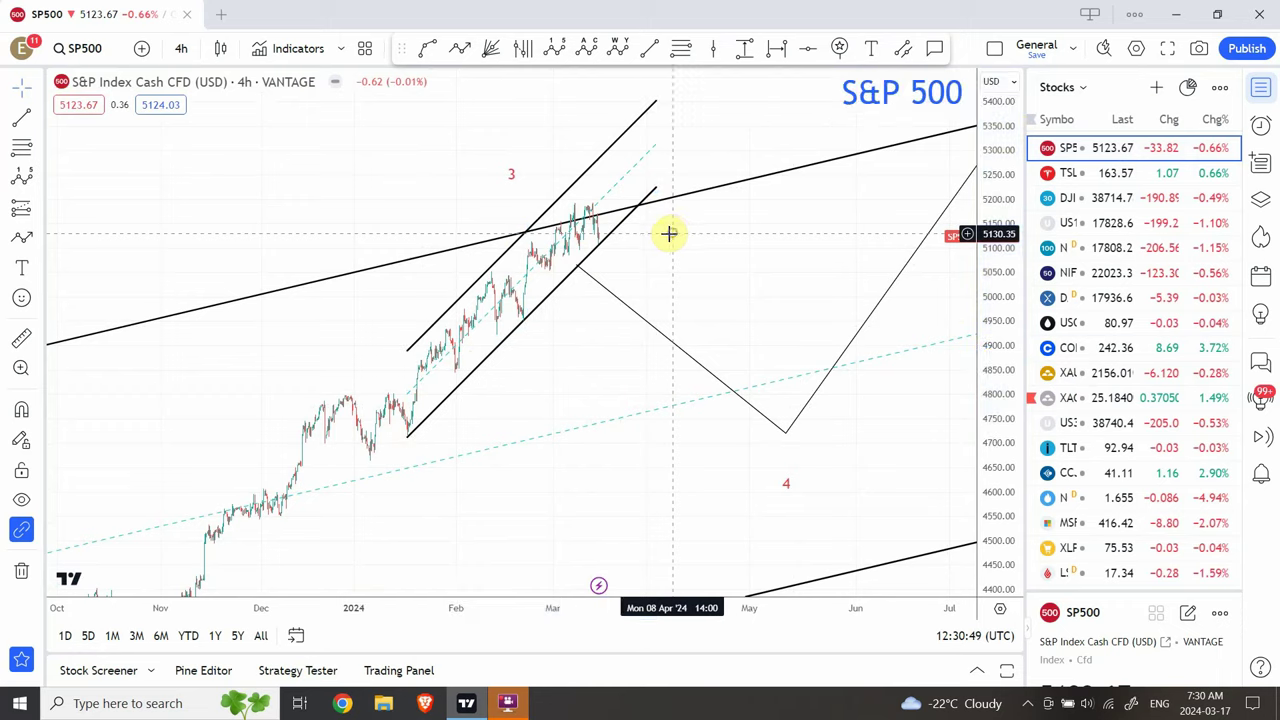
Step: Set the SP500 chart interval to 1 week and fit the price scale to examine the long-term wave structure
click(182, 50)
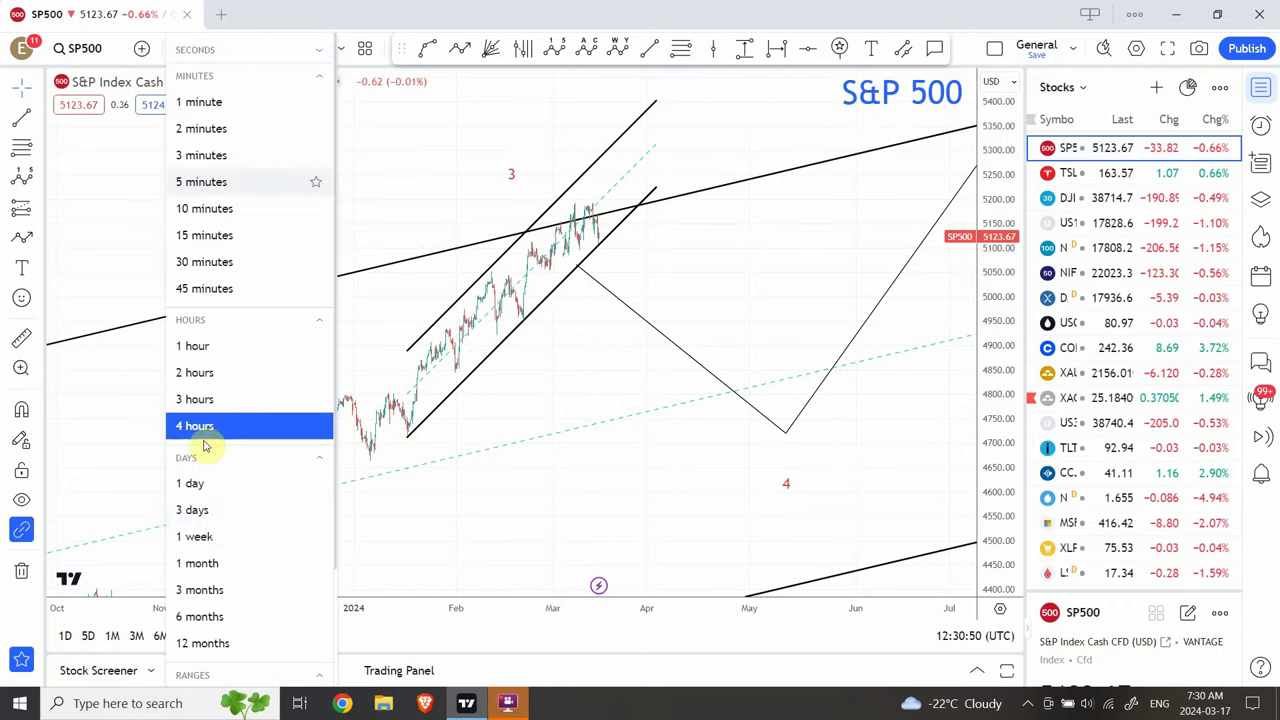
click(226, 540)
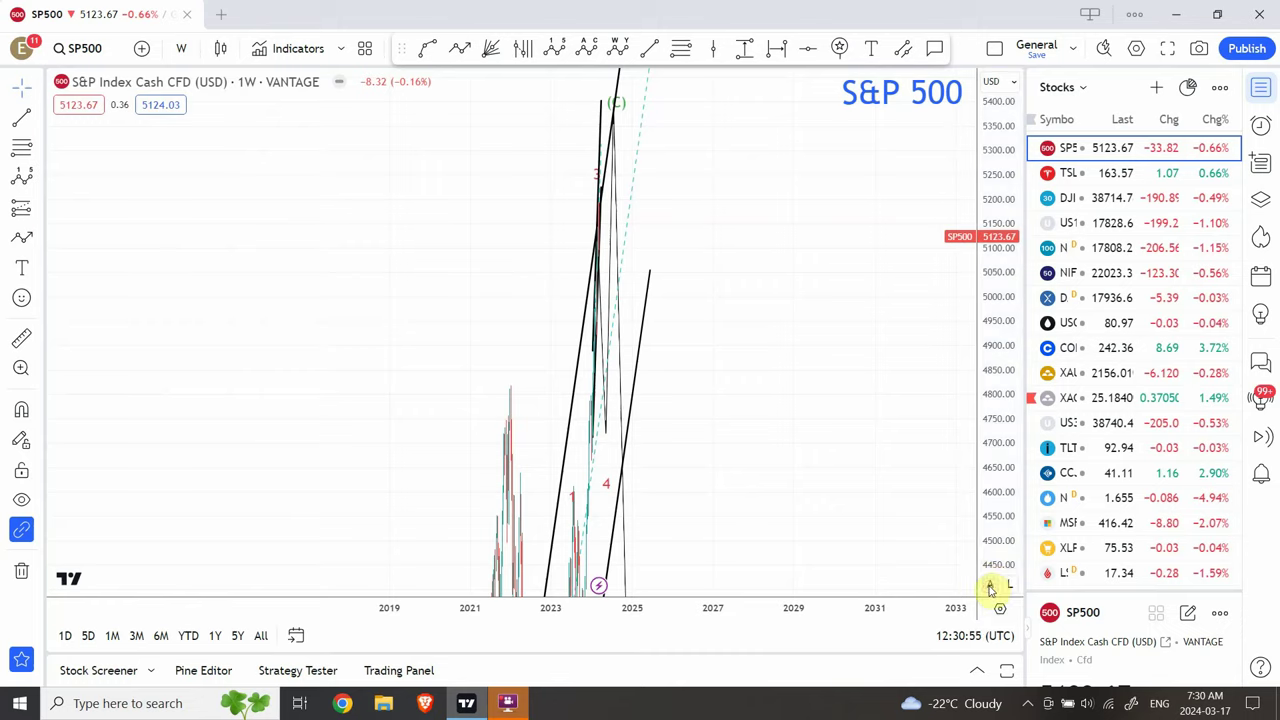
double_click(994, 583)
drag(769, 206, 754, 251)
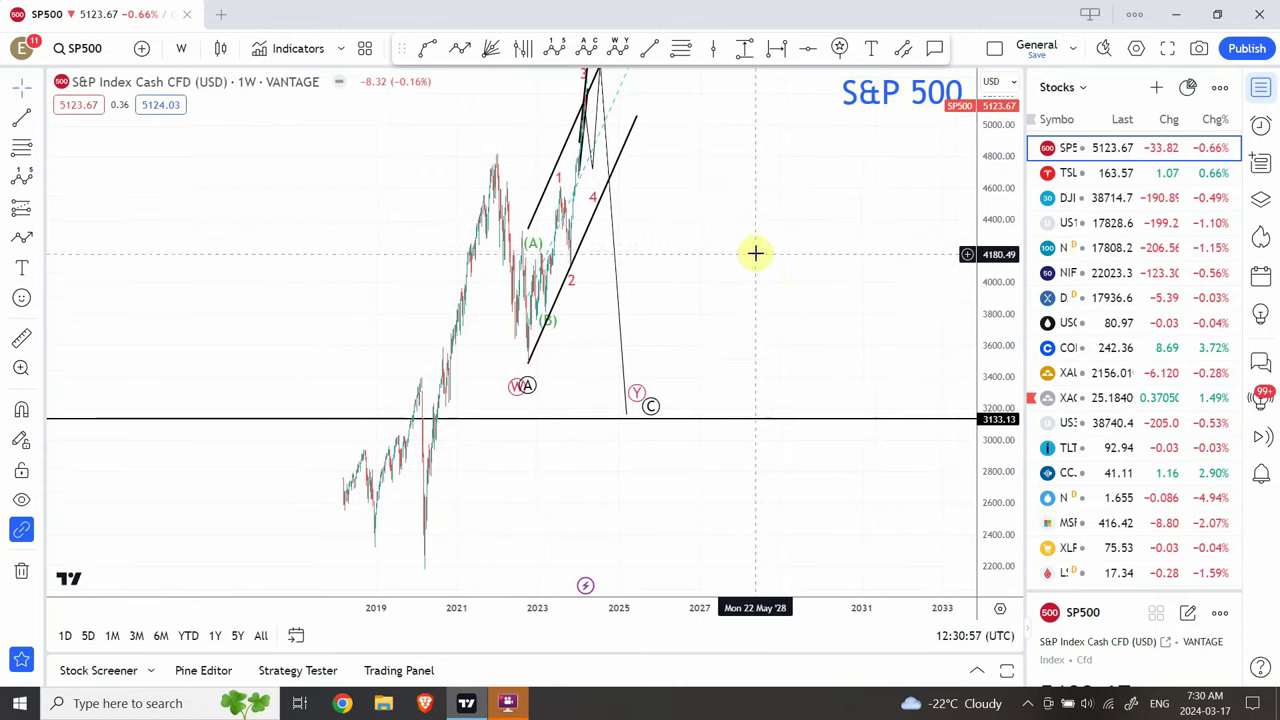
Step: Set the SP500 interval to 1 day and widen the price and time ranges to show the 2019–2025 structure and projected decline
click(184, 45)
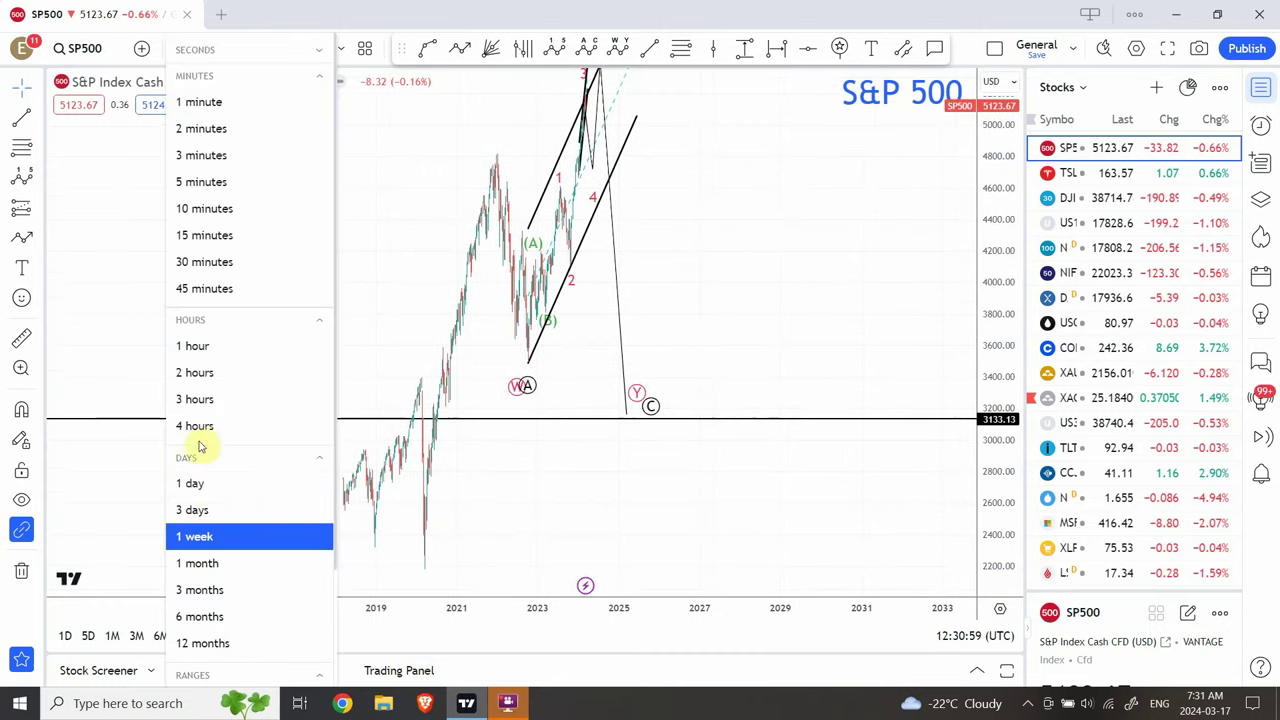
click(197, 483)
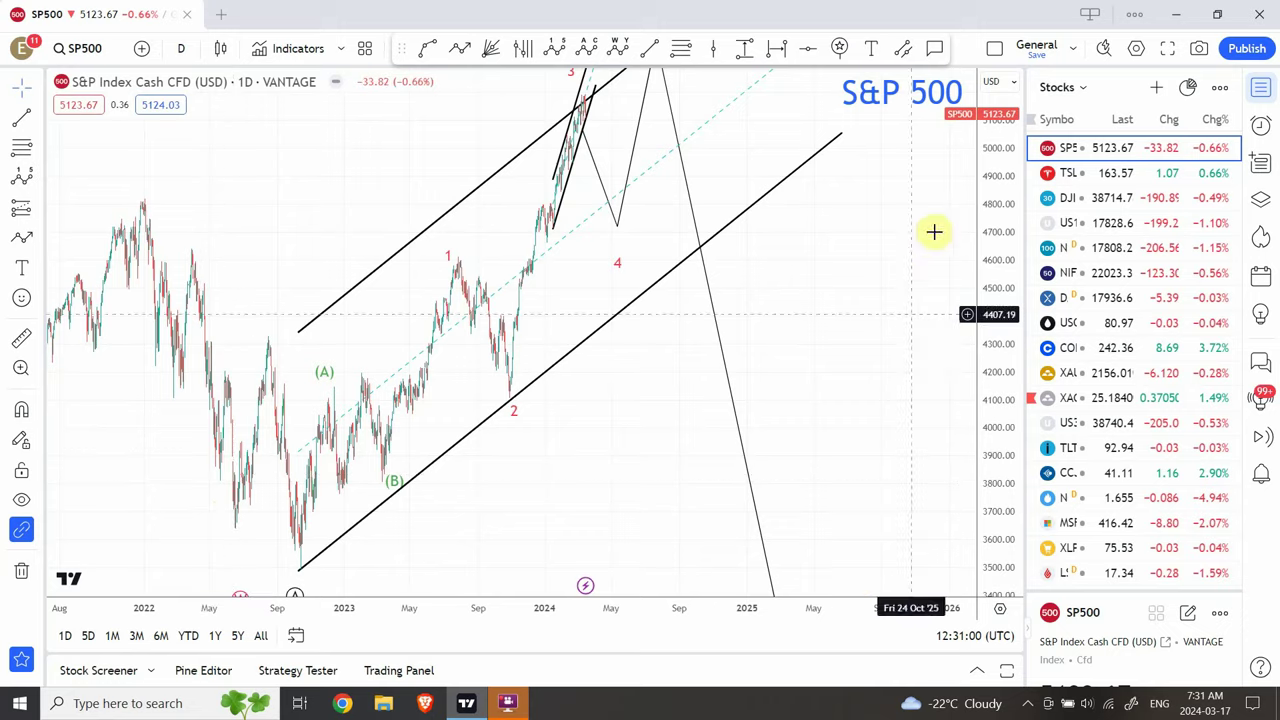
drag(1000, 225, 977, 414)
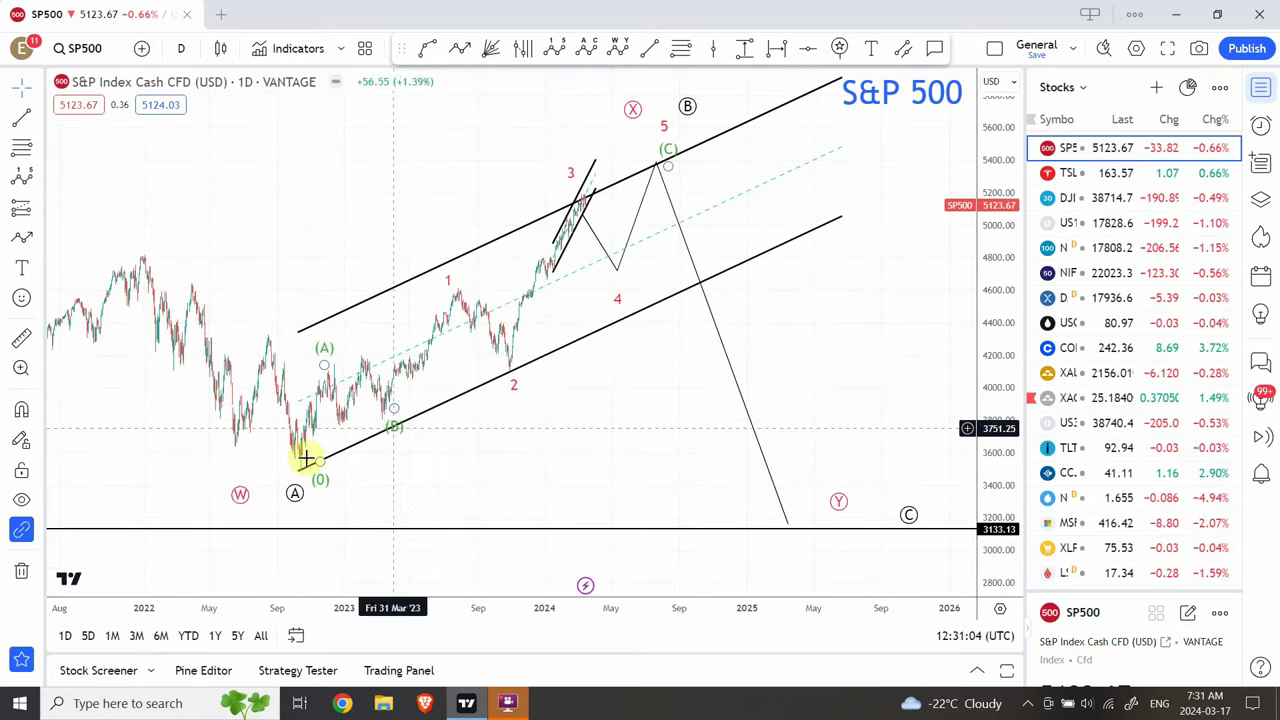
drag(306, 459, 300, 472)
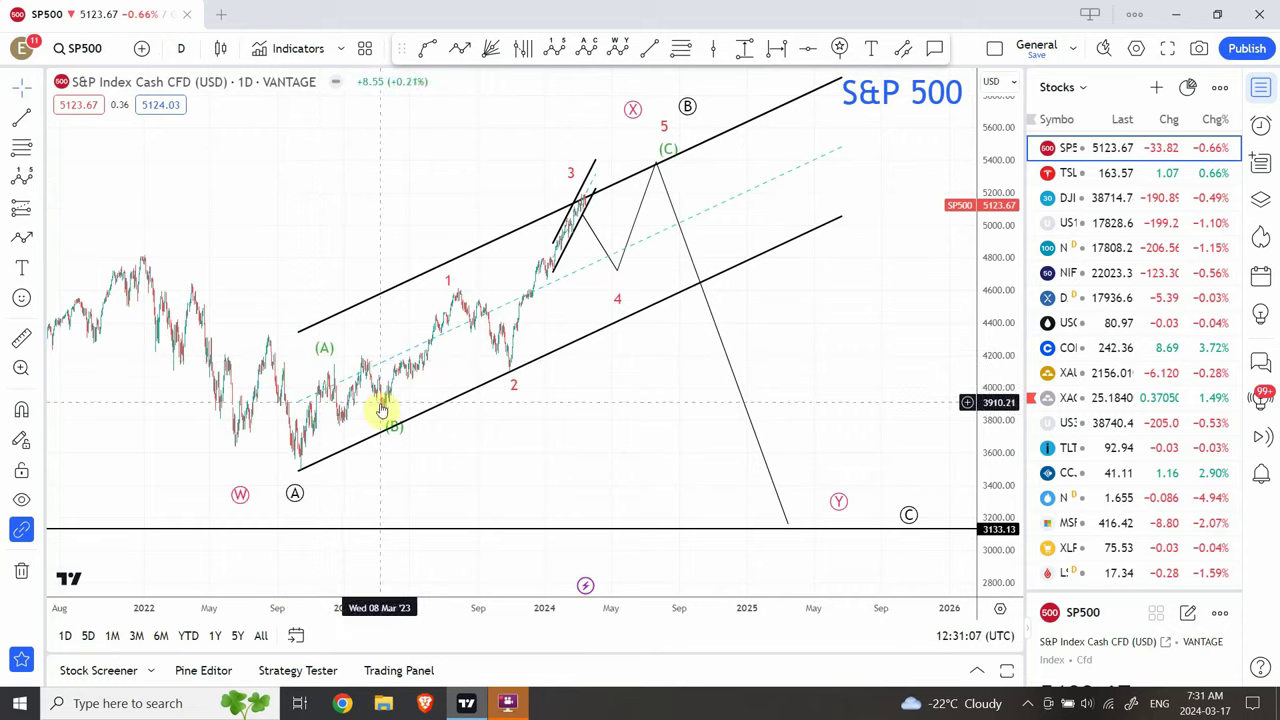
click(428, 508)
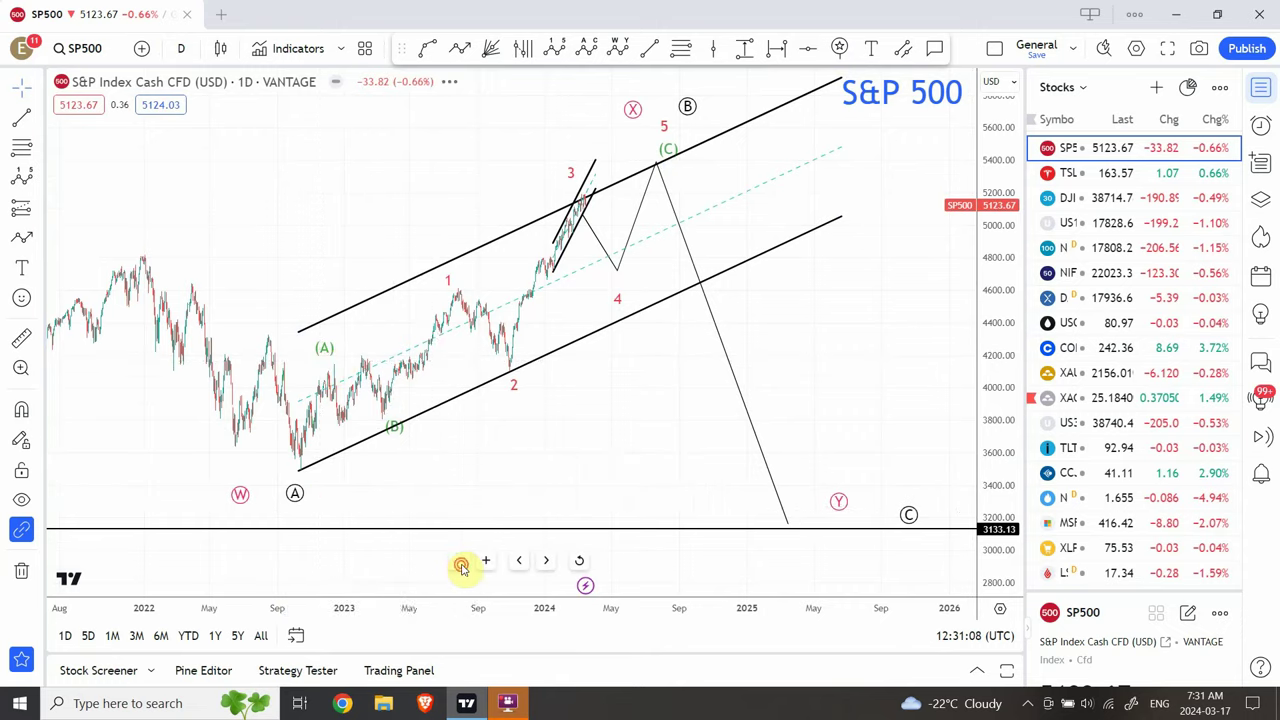
click(461, 566)
click(461, 566)
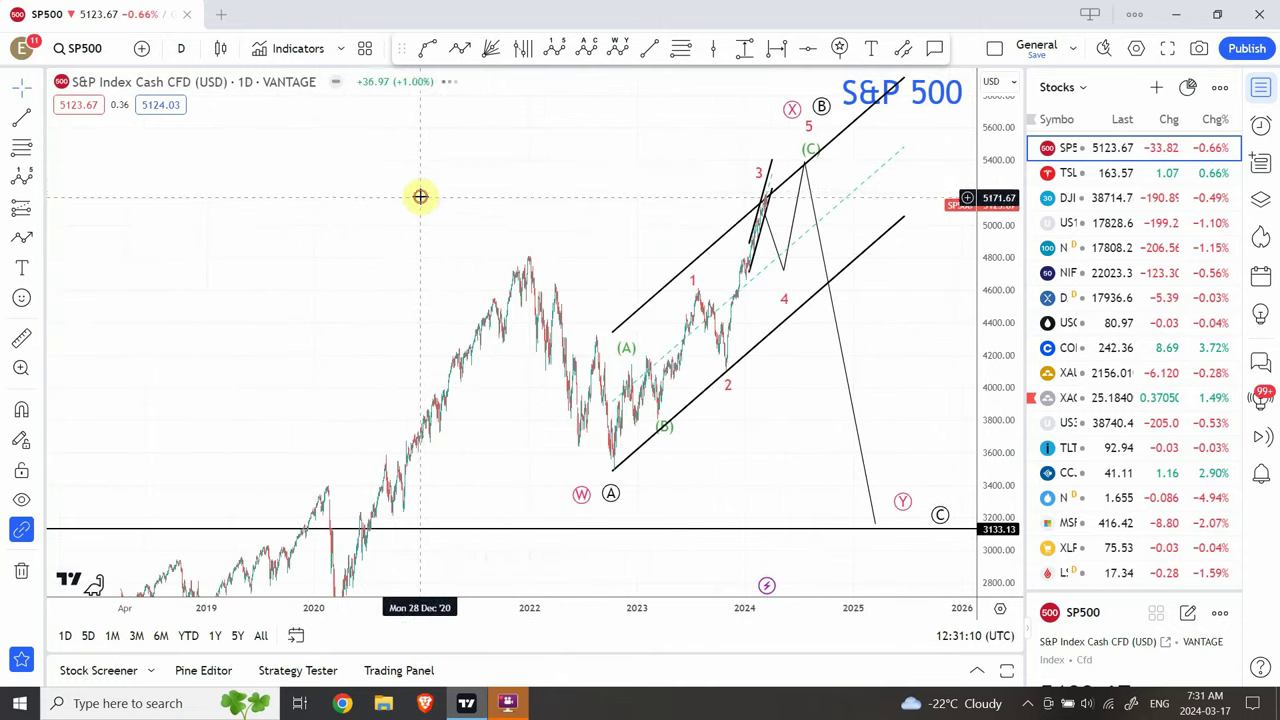
drag(420, 196, 309, 209)
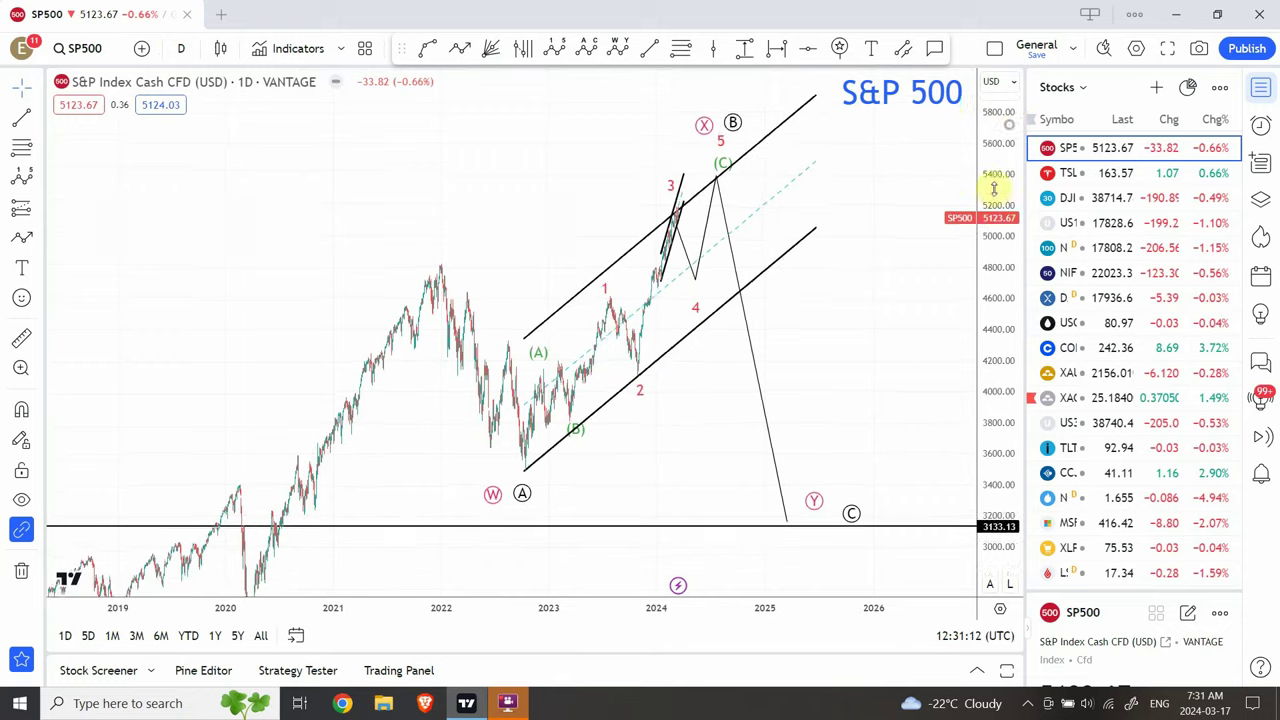
drag(994, 188, 988, 236)
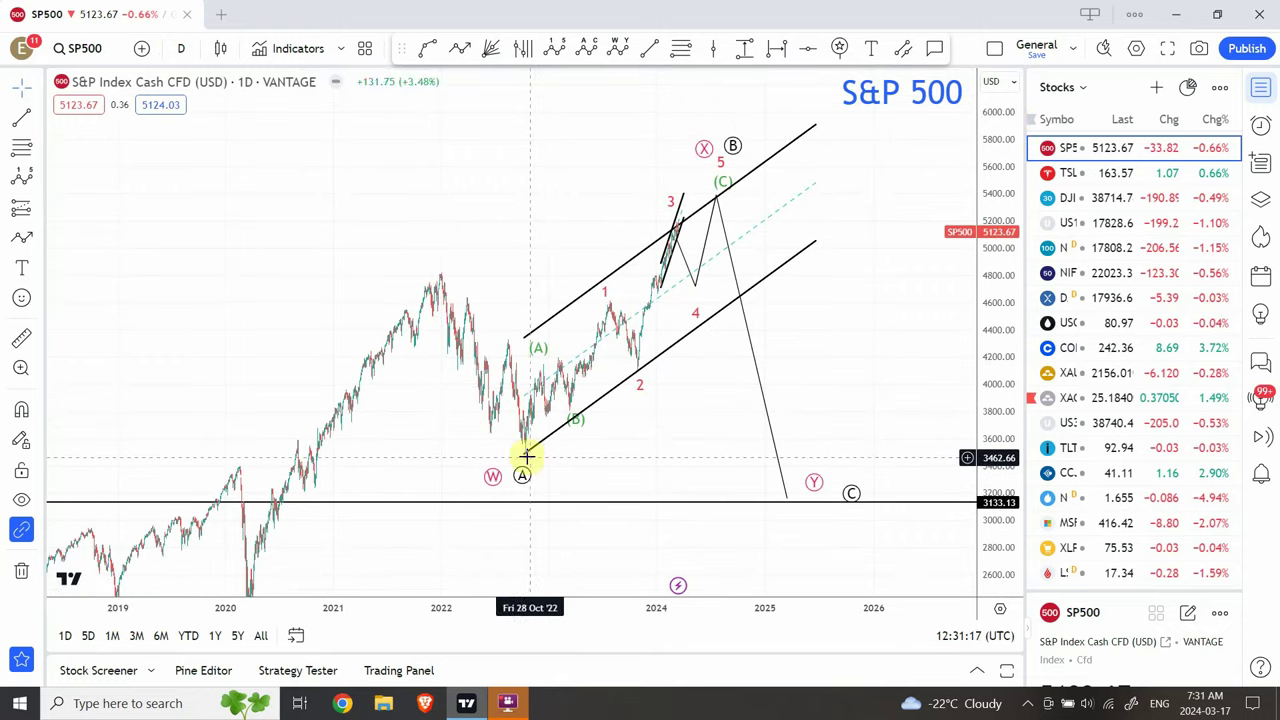
Step: Examine the SP500 (A)-(B)-(C) advance from the late-2022 low and the projected decline to circled waves Y and C
click(565, 398)
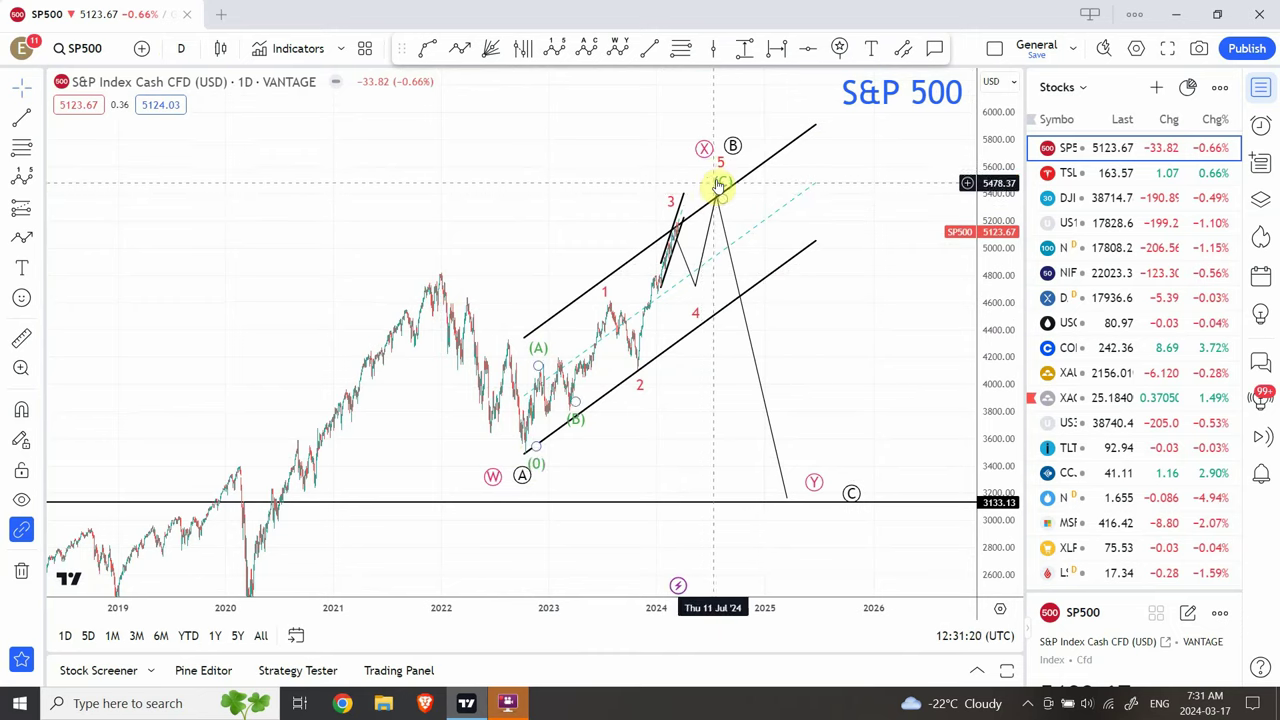
click(780, 487)
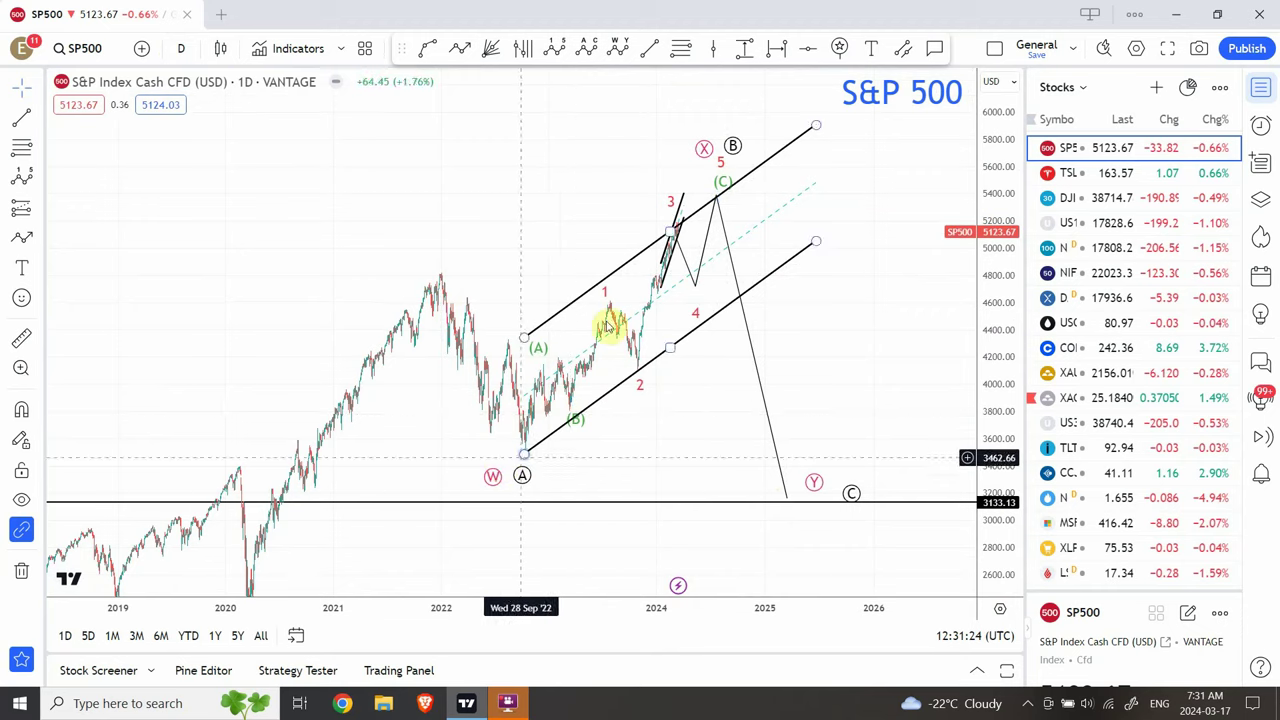
click(708, 193)
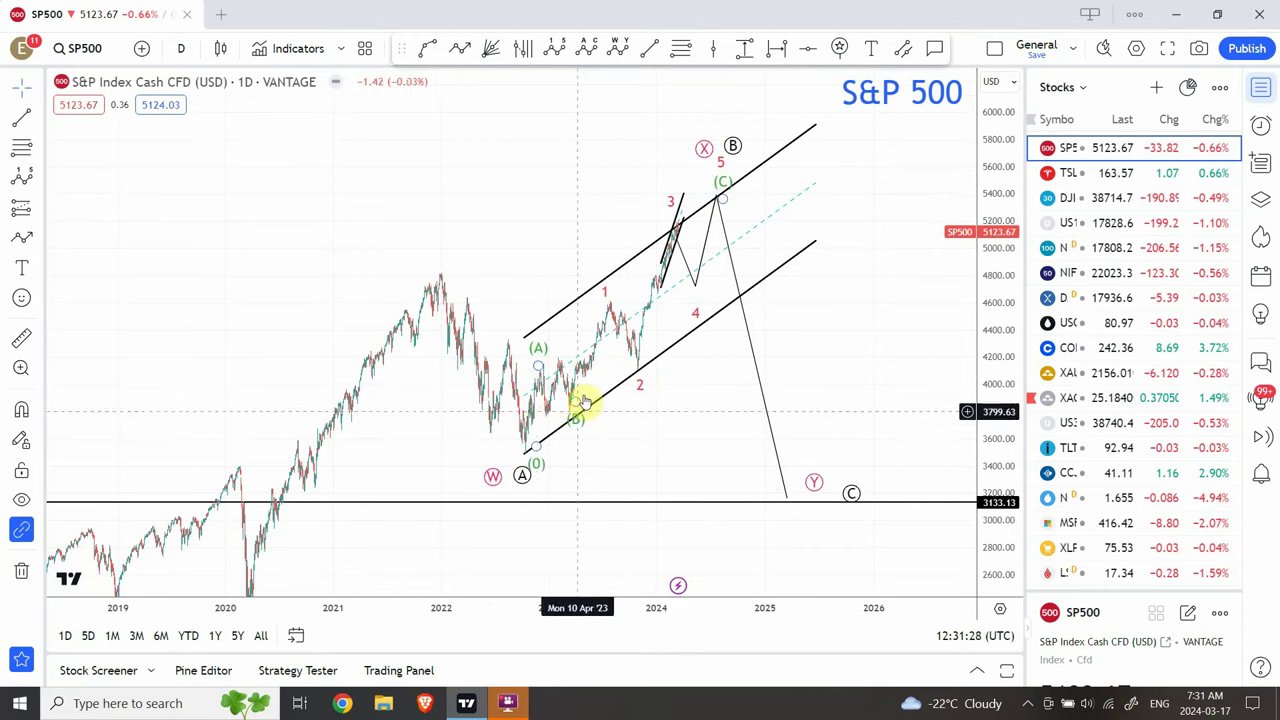
click(528, 432)
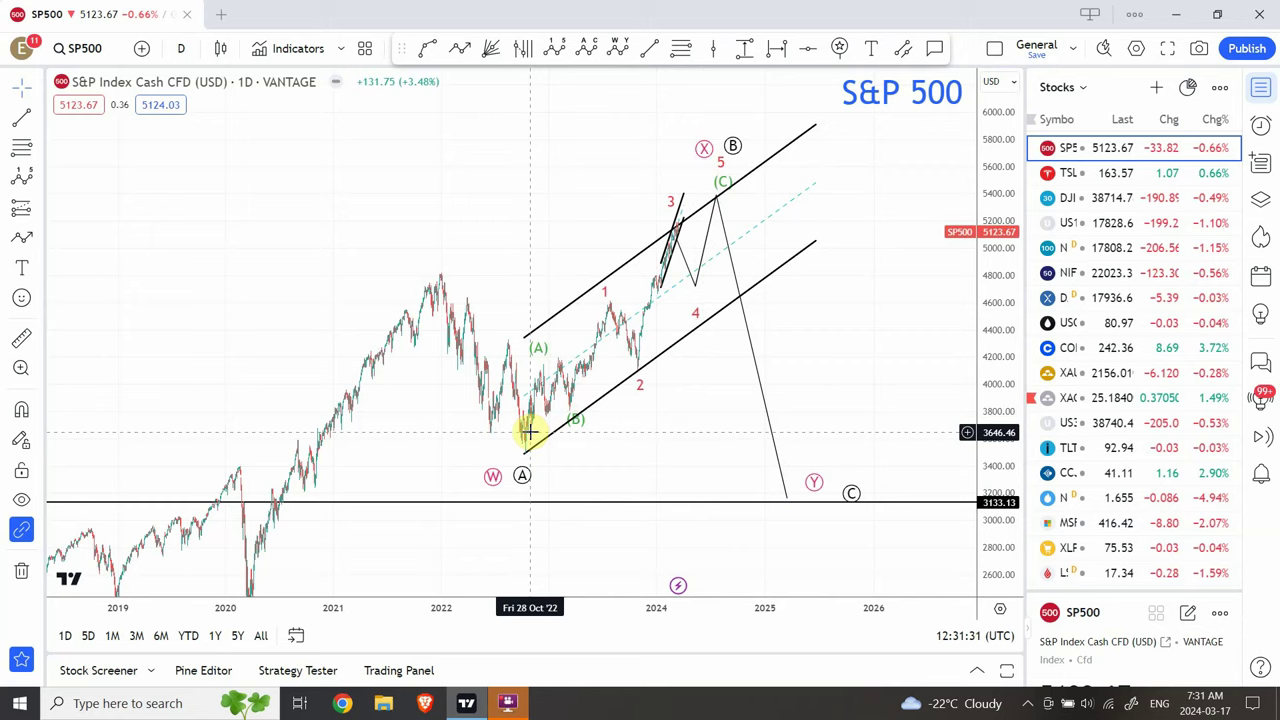
click(528, 450)
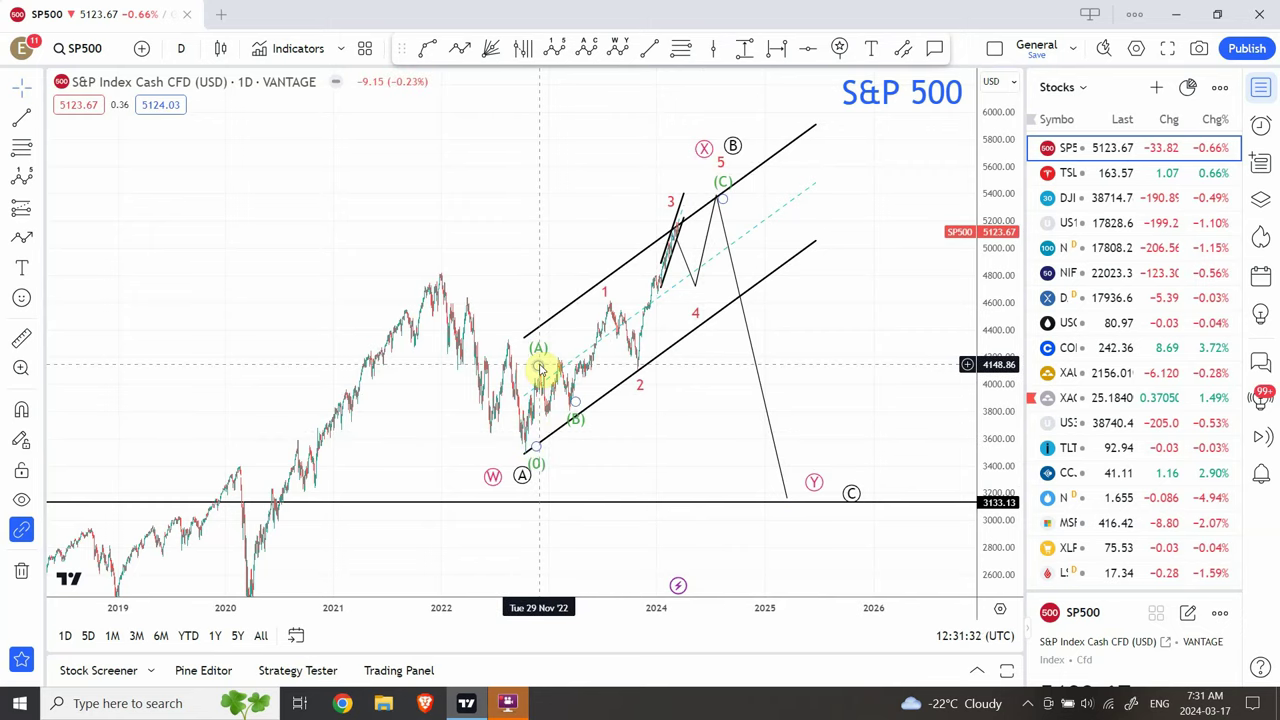
click(567, 405)
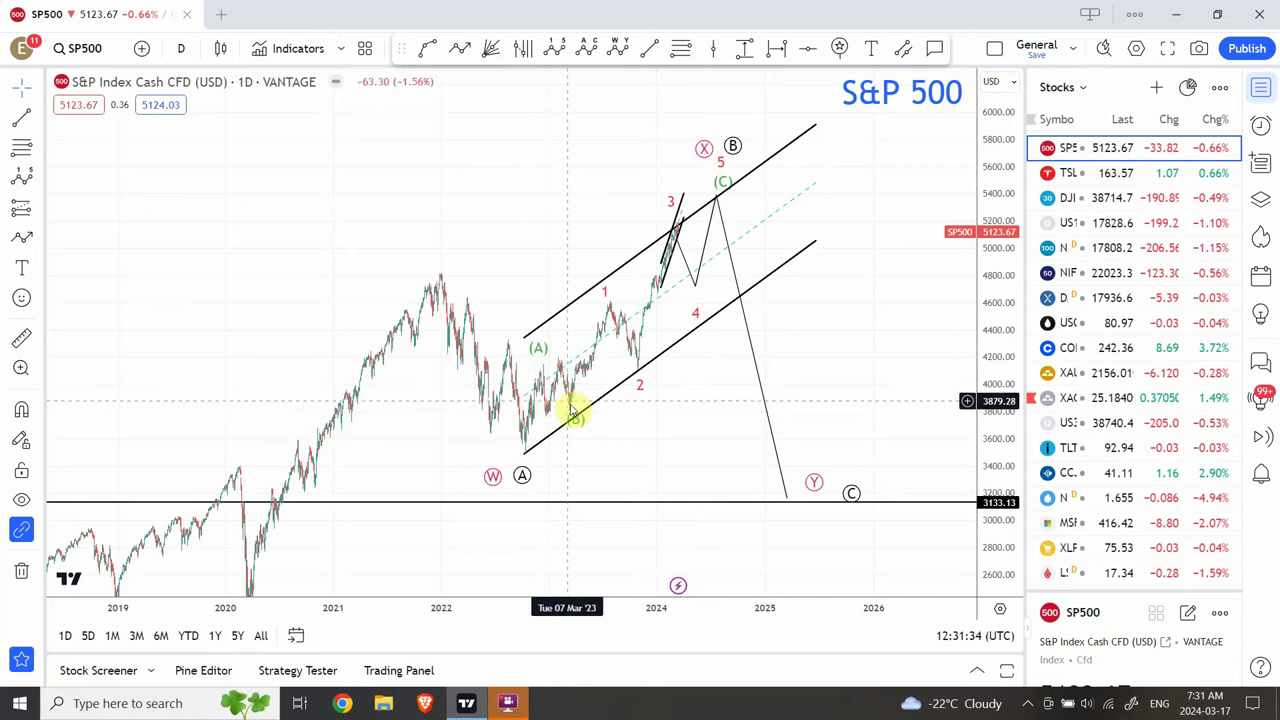
click(618, 340)
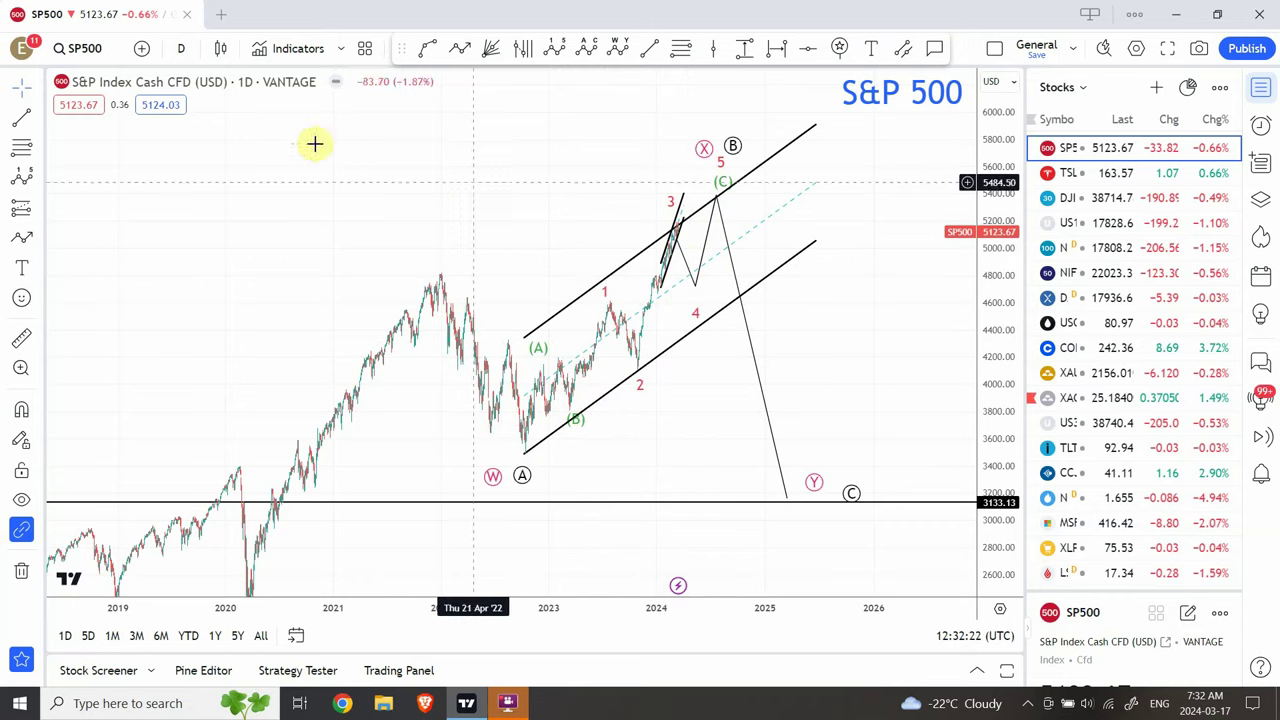
Step: Set the SP500 interval to 2 hours and refit the price range to examine the wave 3 channel and projected wave 4
click(175, 44)
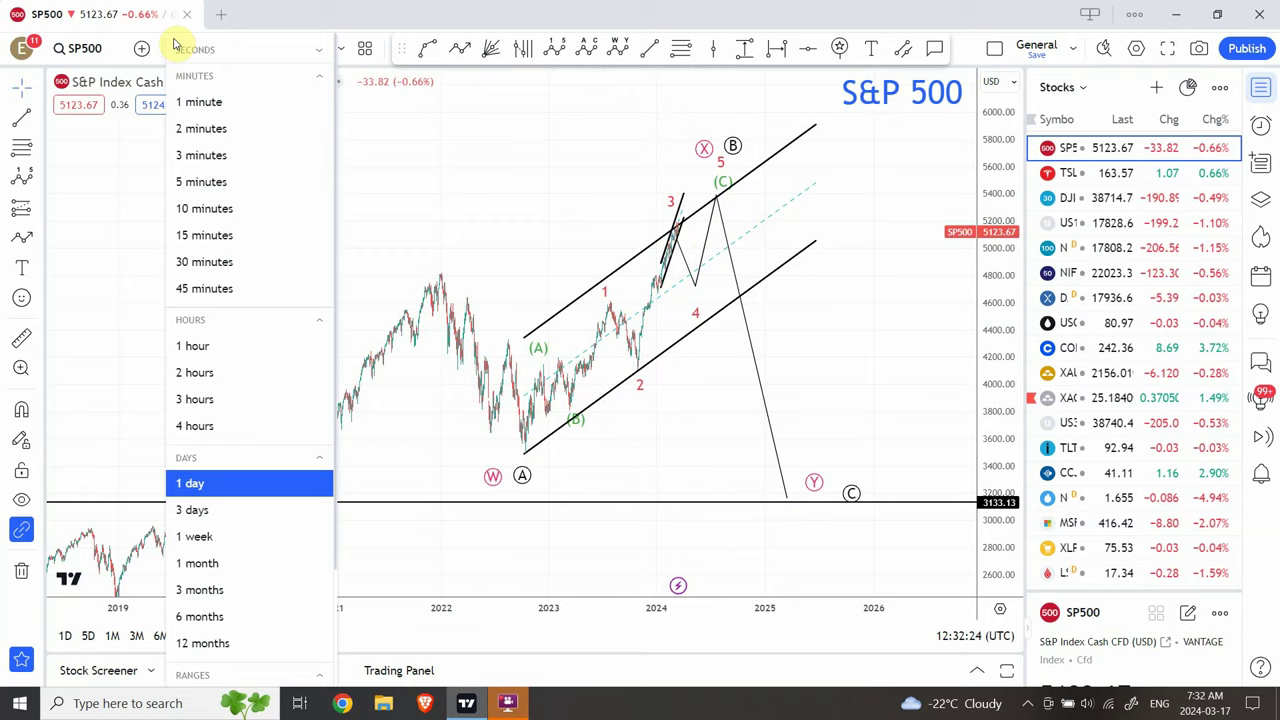
click(219, 372)
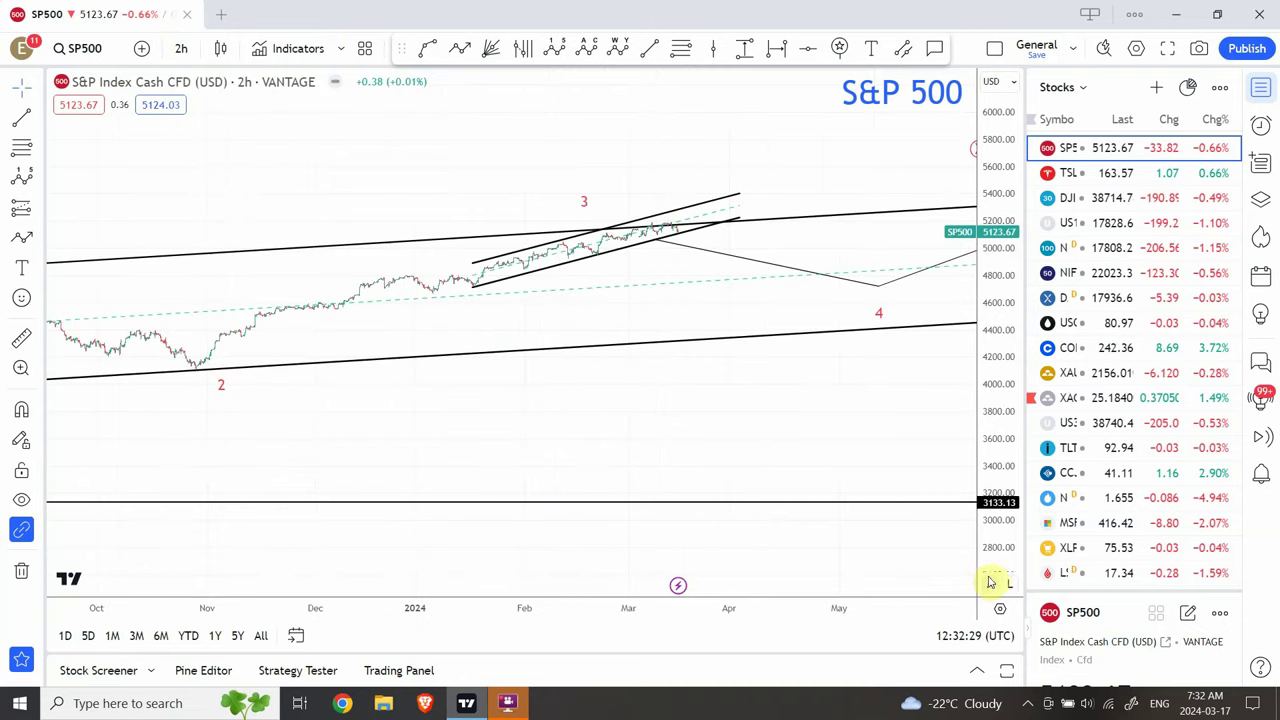
click(989, 585)
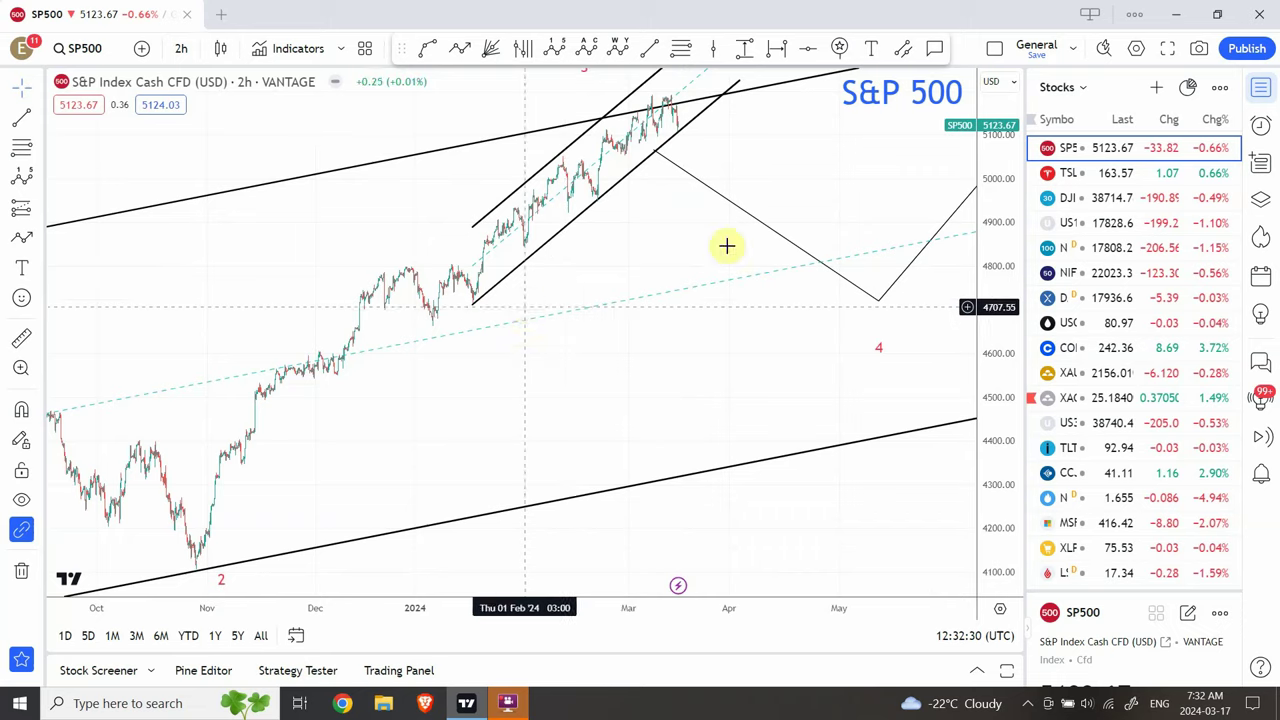
drag(1000, 220, 981, 292)
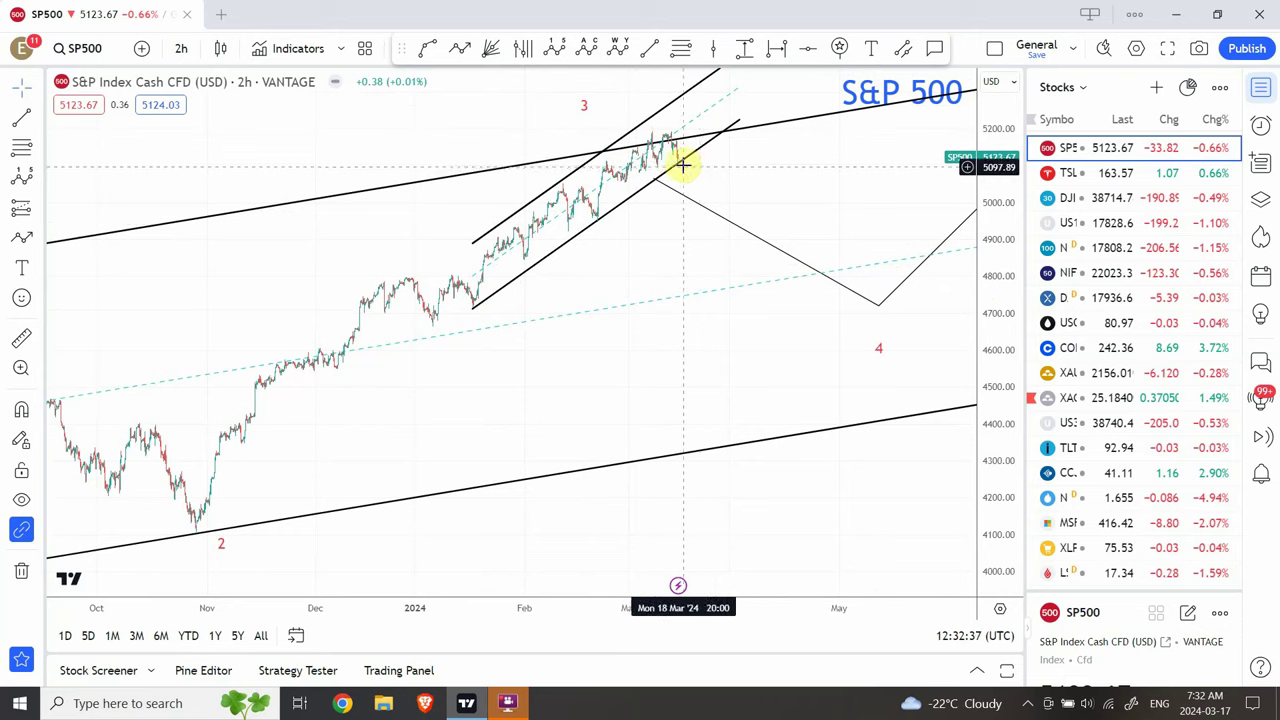
click(586, 114)
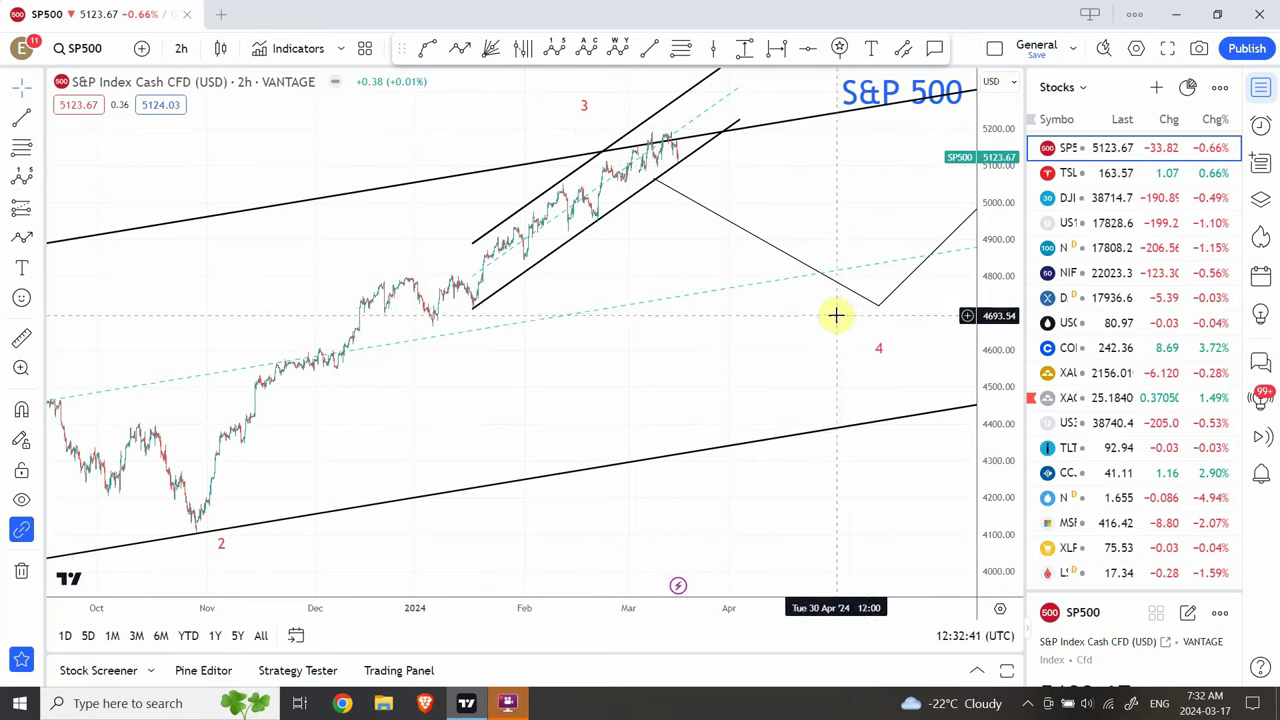
drag(836, 315, 651, 389)
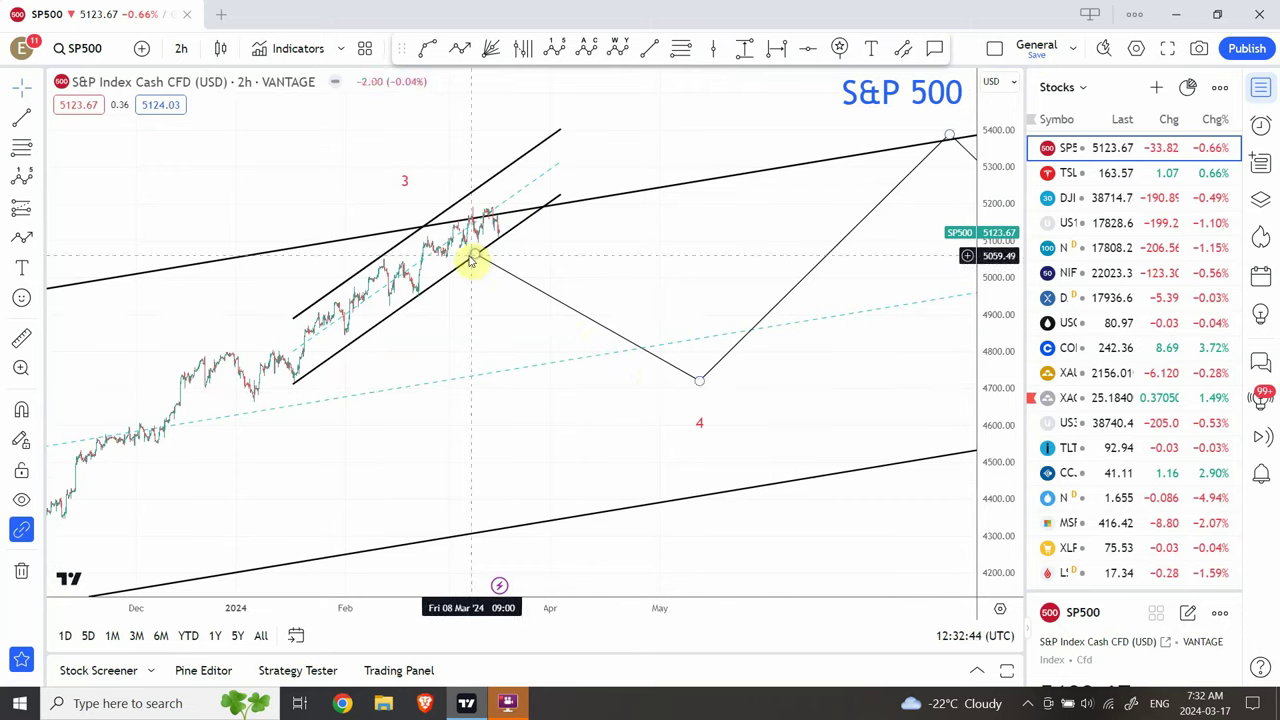
click(603, 380)
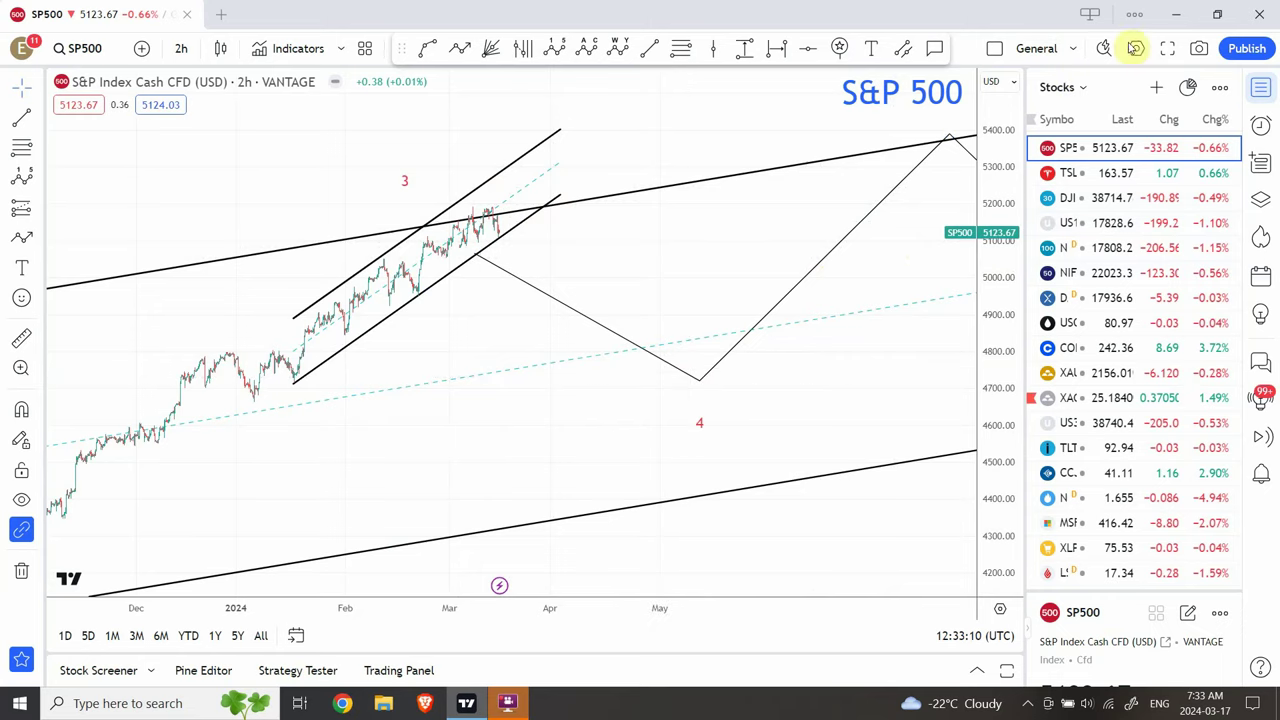
Step: Switch to the Crypto watchlist and open the BTCUSD chart
click(1084, 92)
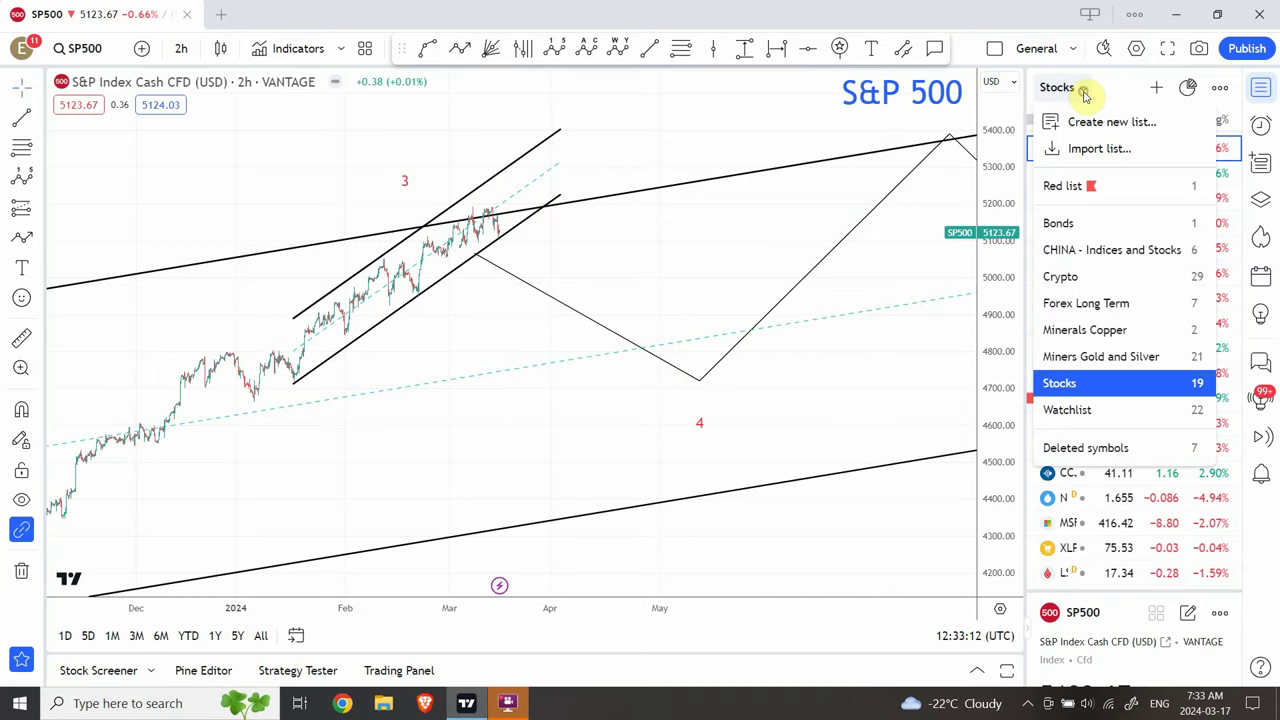
click(1074, 284)
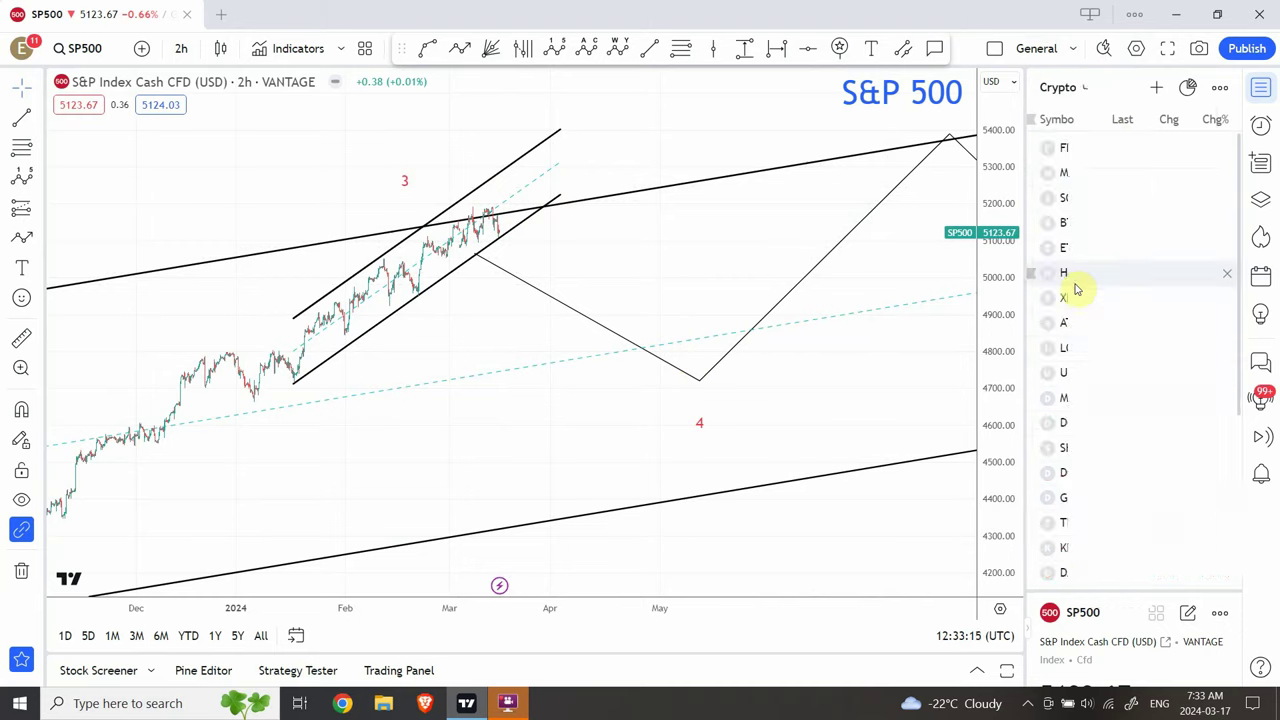
click(1107, 226)
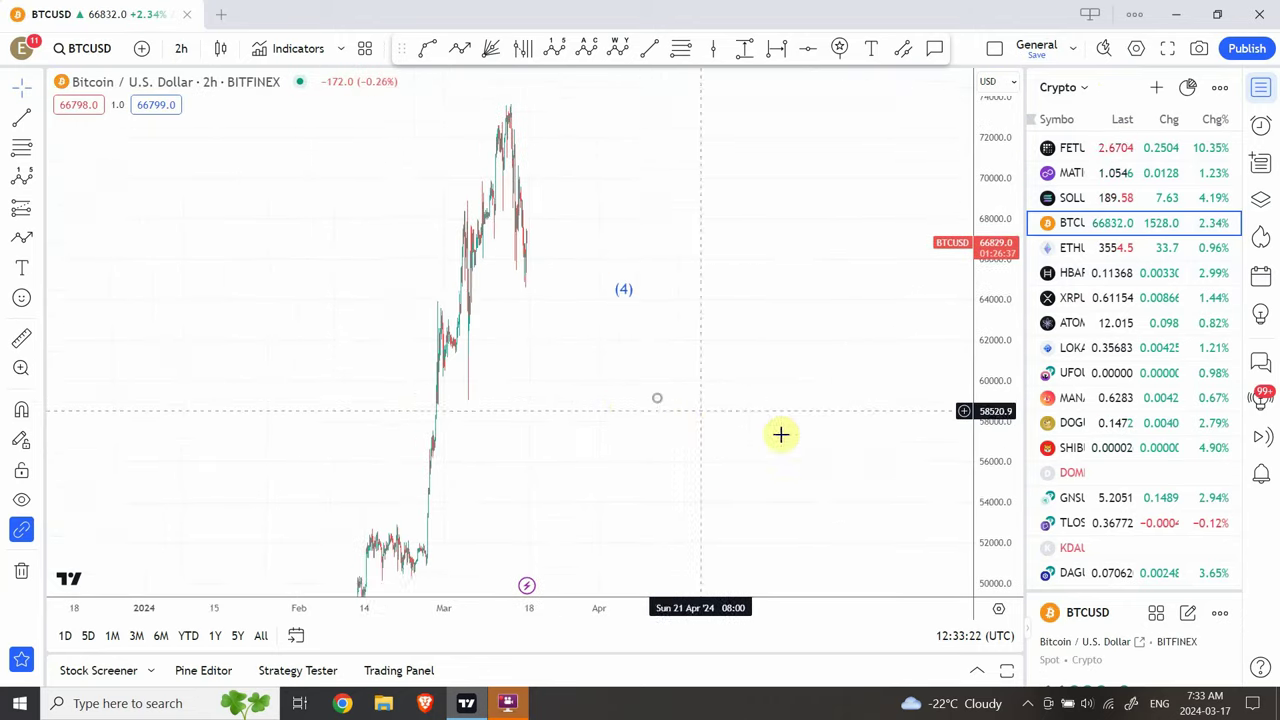
Step: Set the BTCUSD interval to 4 hours and widen the price range to show waves (1) through (5)
drag(986, 203, 963, 486)
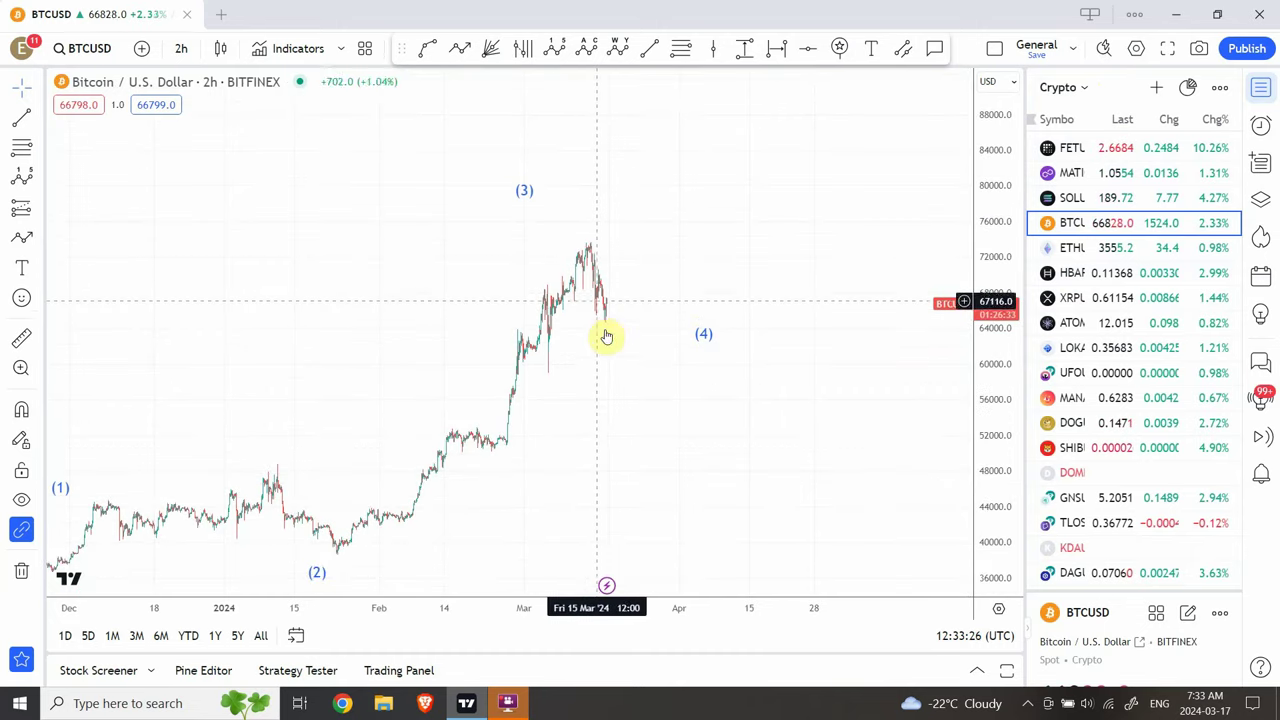
click(182, 50)
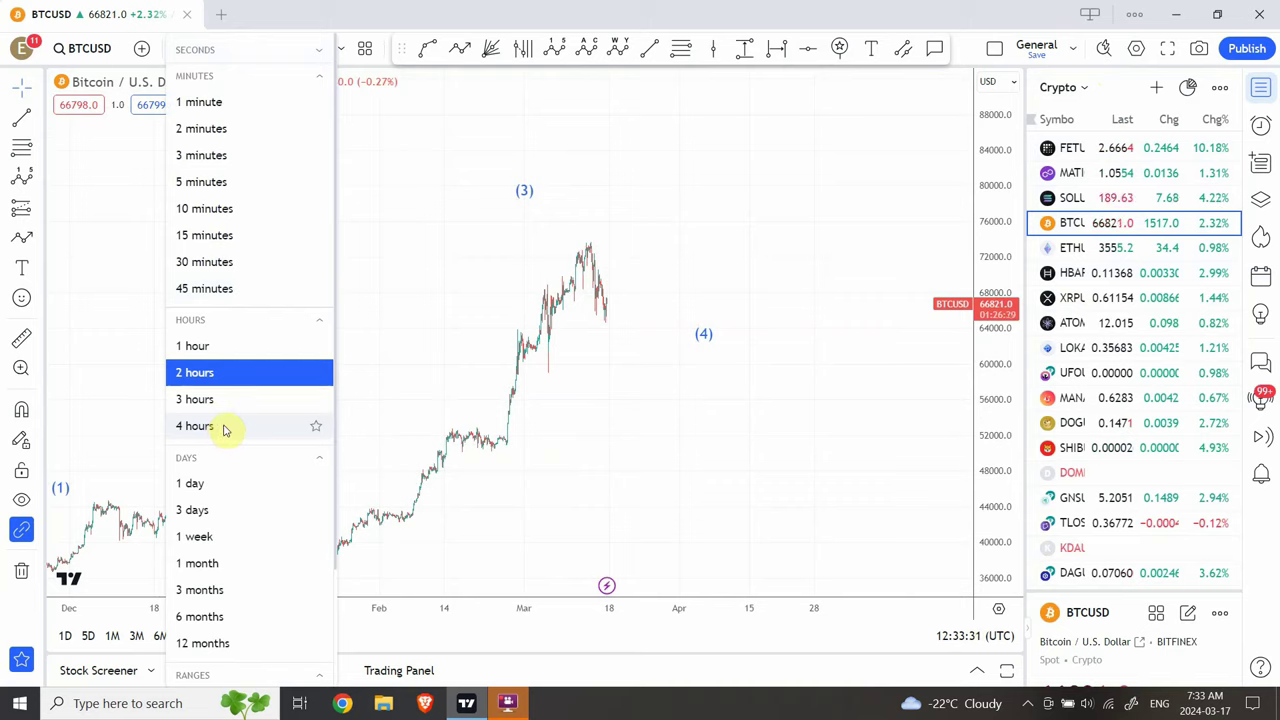
click(224, 426)
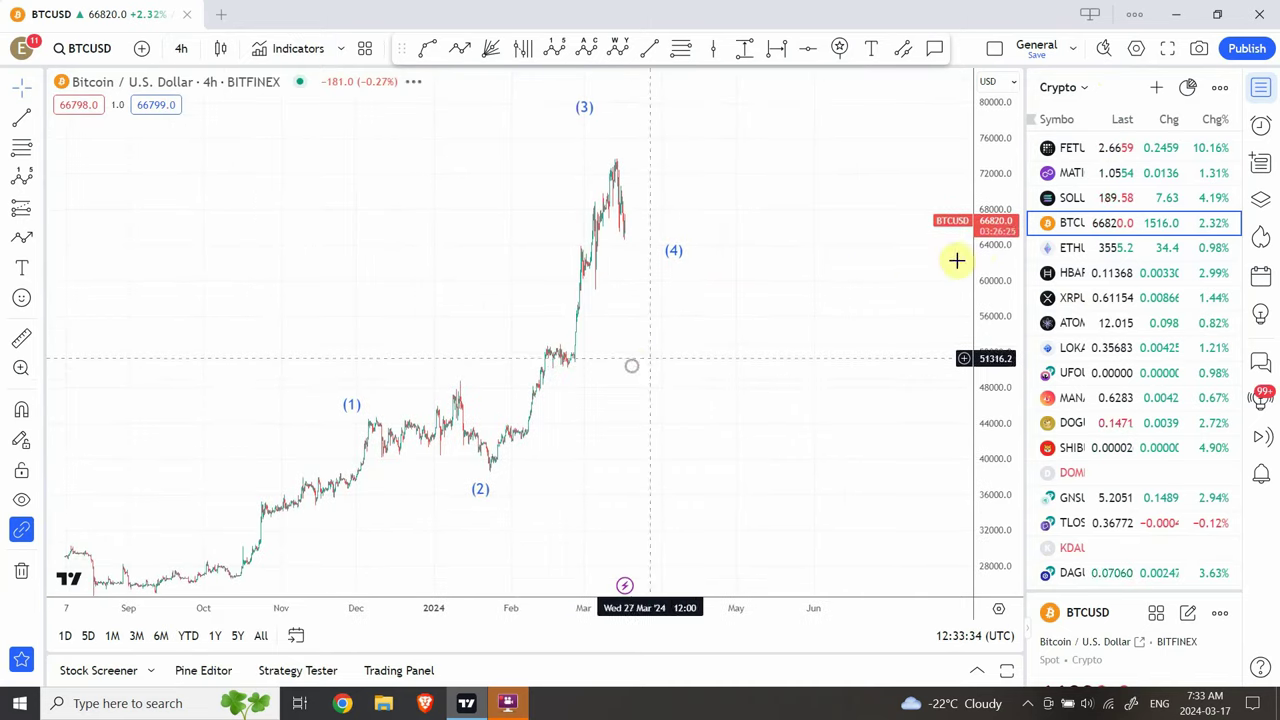
drag(979, 287, 971, 323)
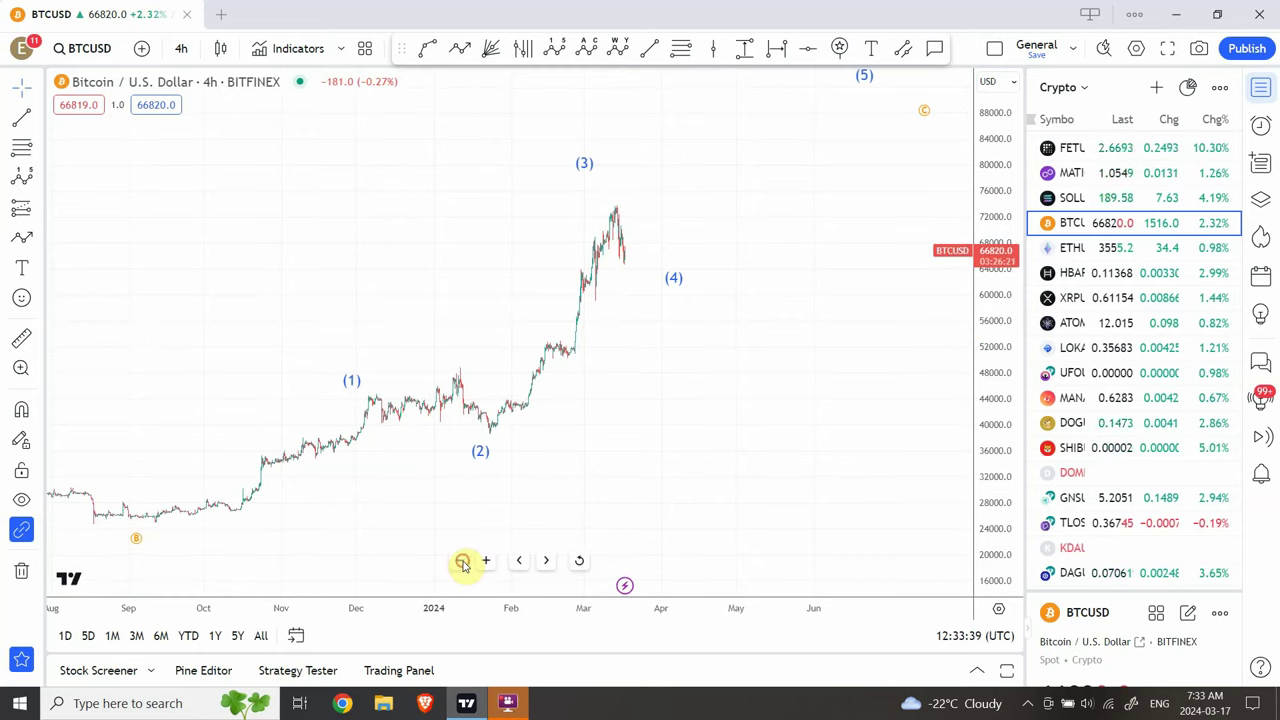
Step: Set the BTCUSD interval to 1 day and fit the price range to examine the circled A-B-C advance and projected wave (5)
click(181, 48)
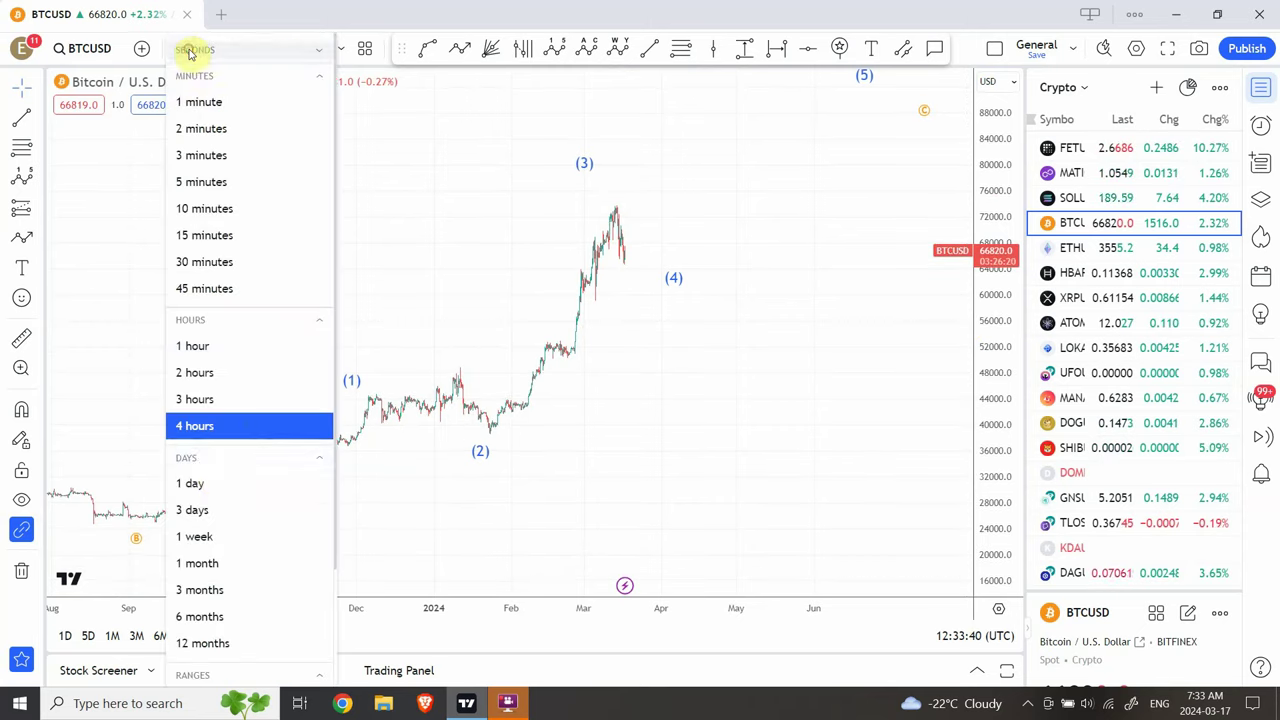
click(211, 484)
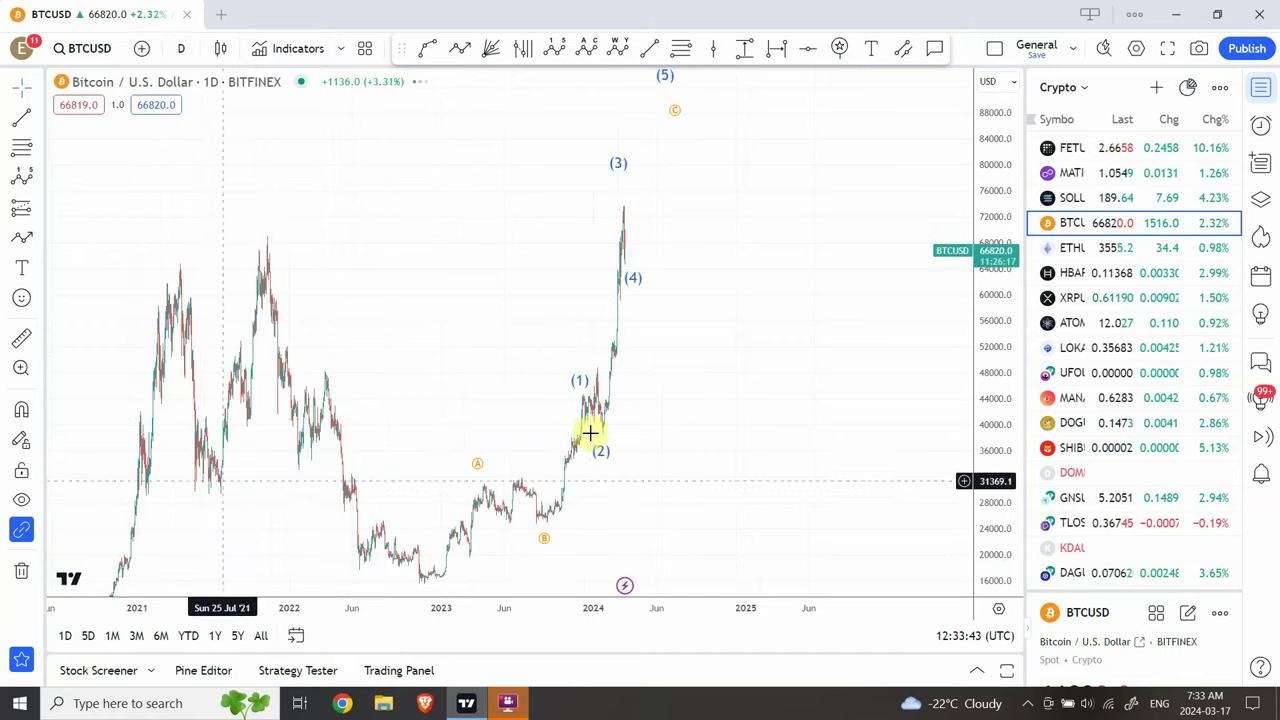
click(618, 167)
click(880, 254)
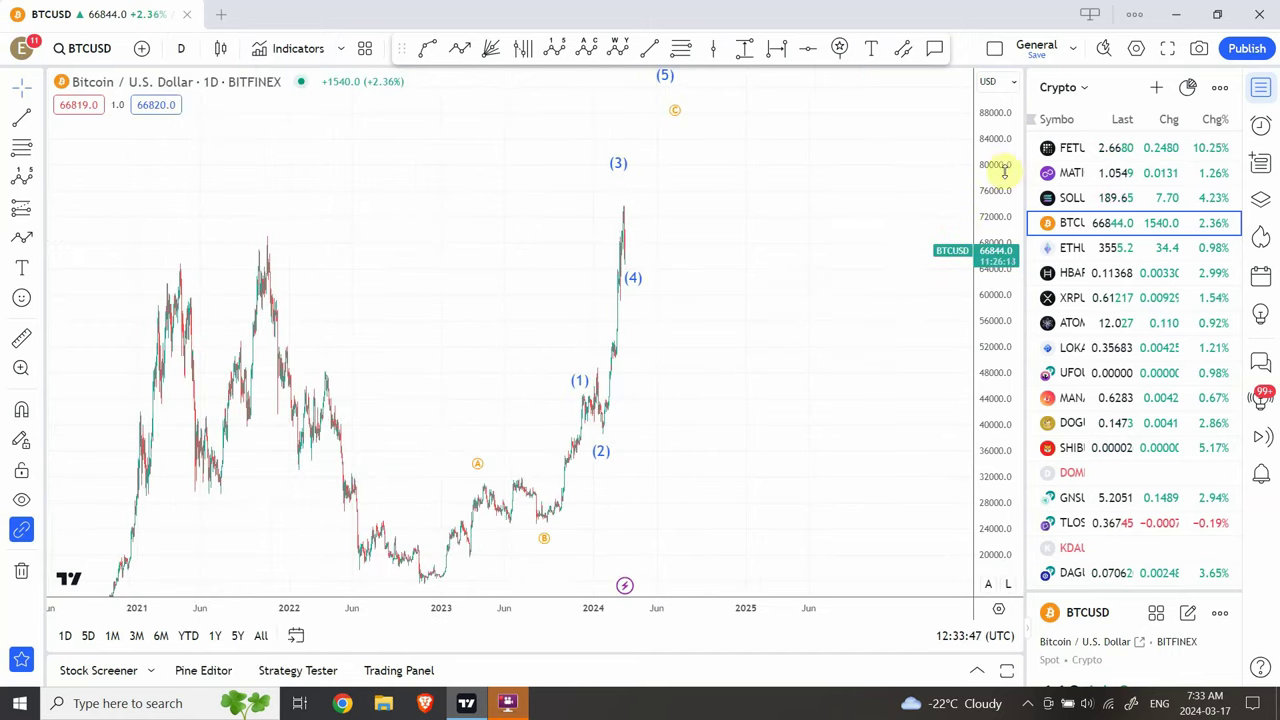
drag(993, 216, 980, 289)
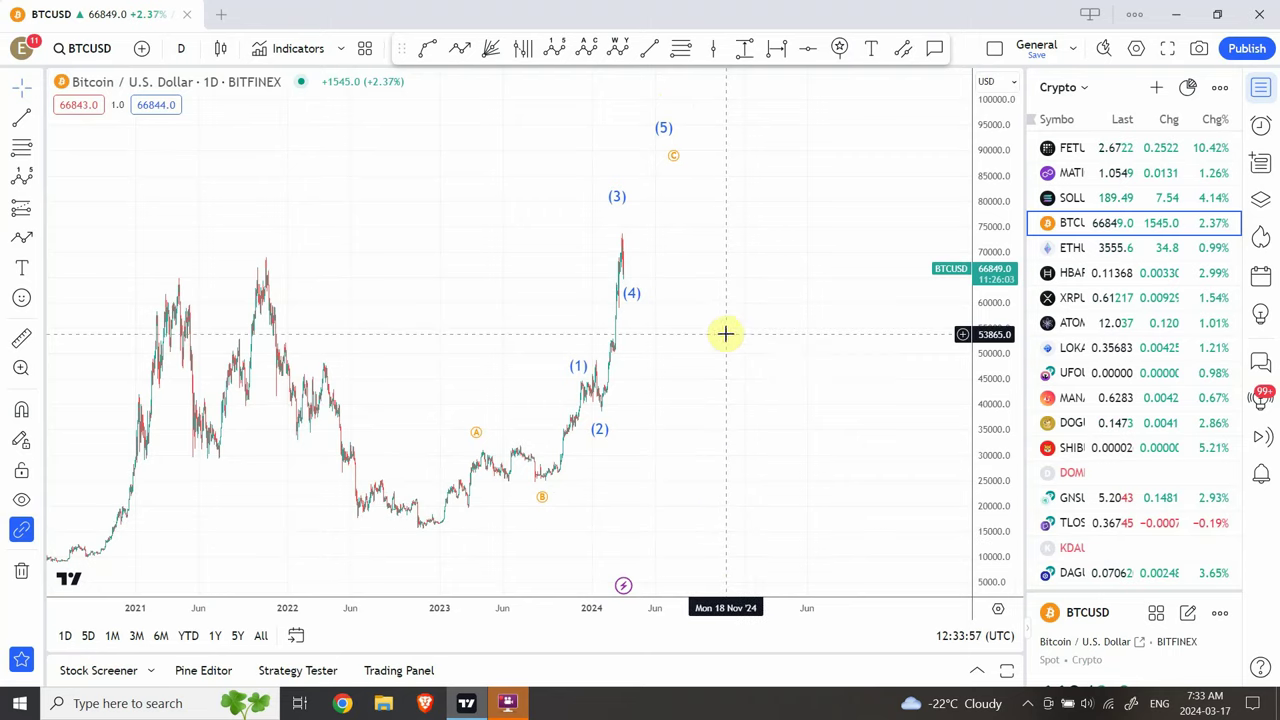
drag(720, 332, 691, 377)
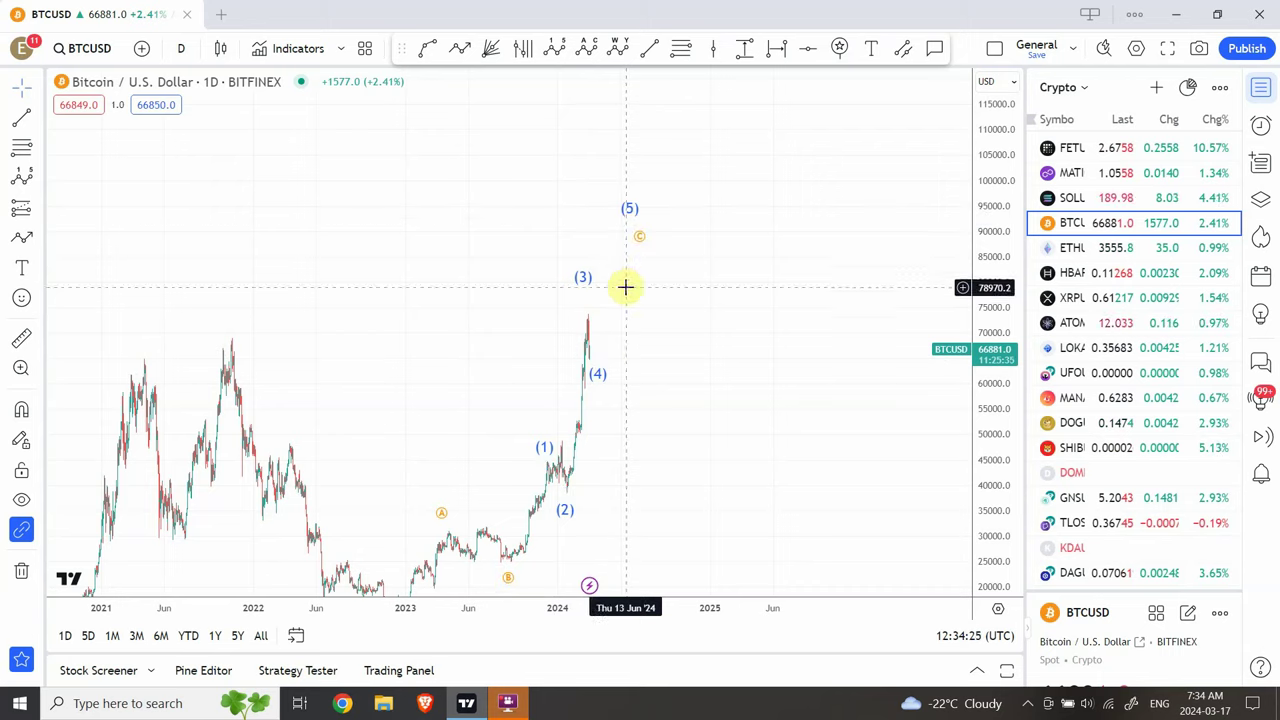
Step: Return BTCUSD to the 4-hour interval and refit the price range around waves (3), (4) and (5)
click(181, 48)
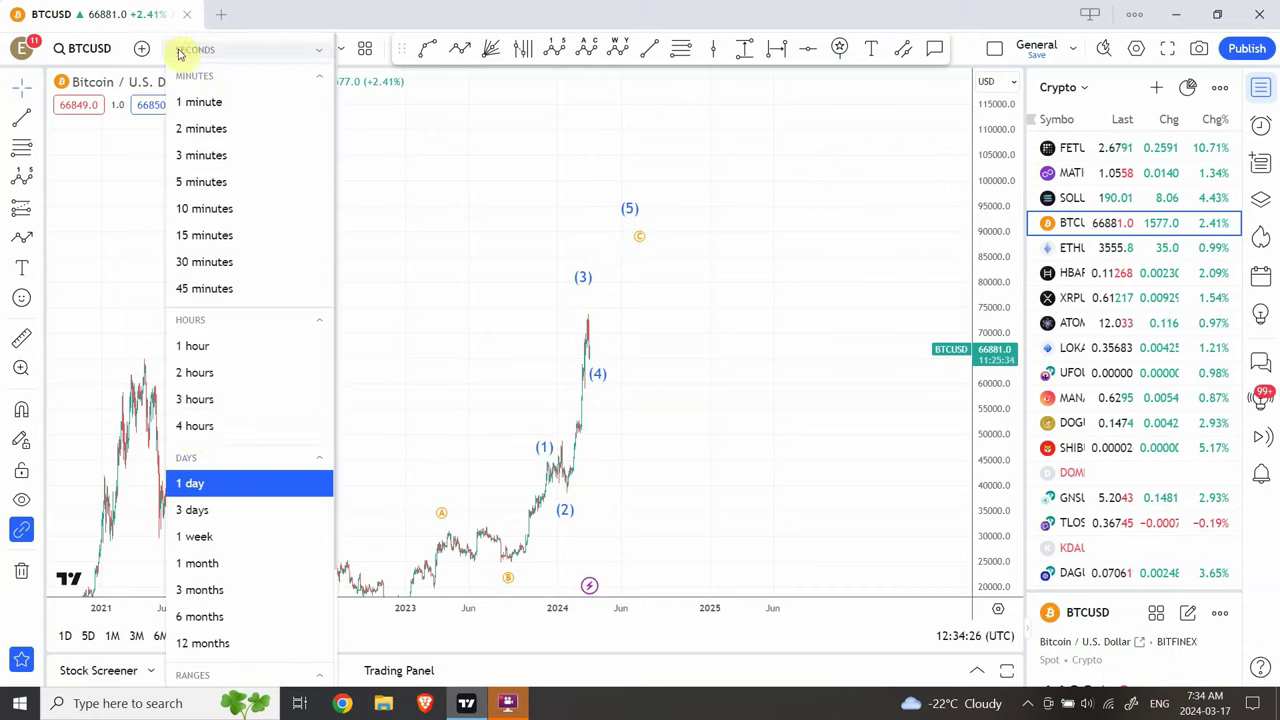
click(195, 426)
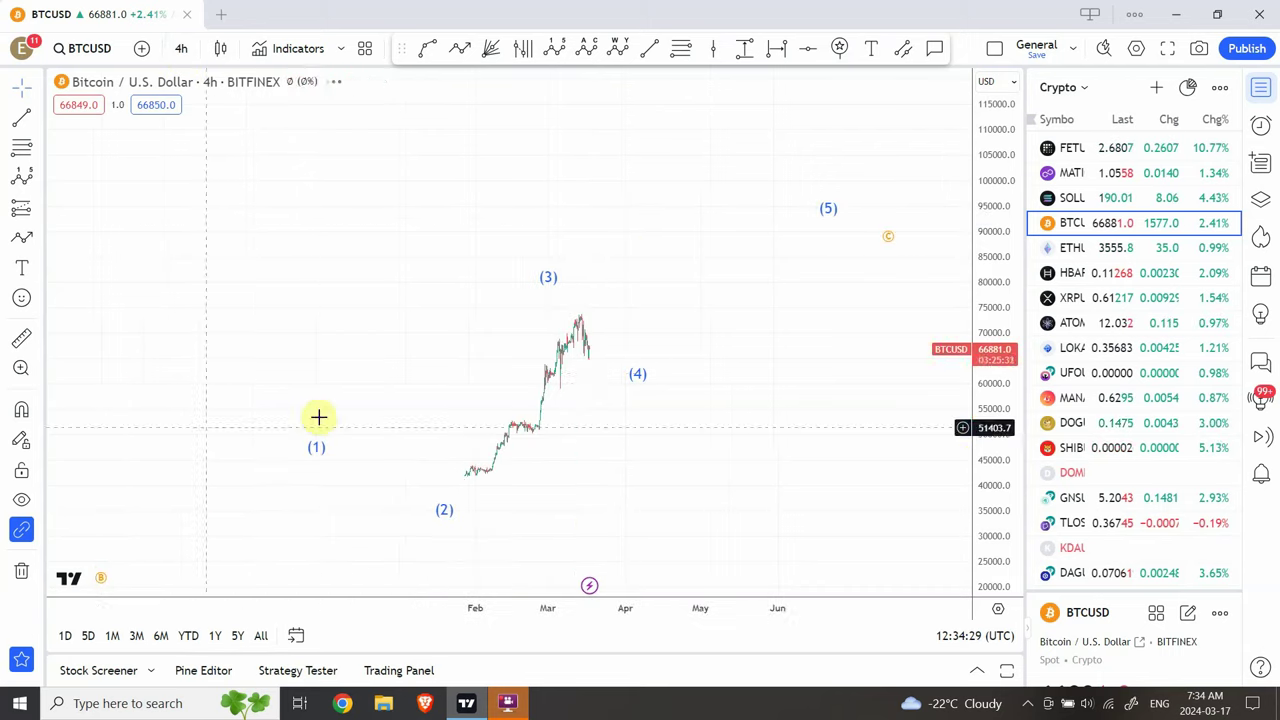
drag(993, 443, 991, 254)
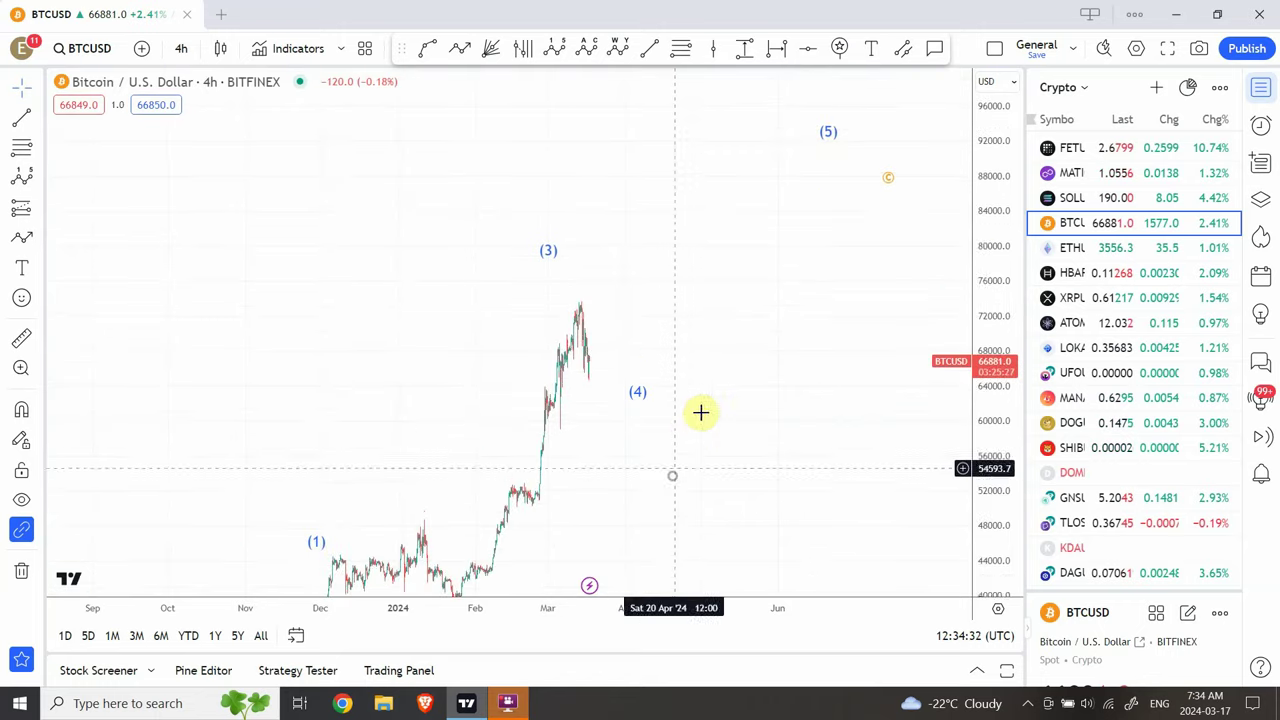
drag(700, 409, 721, 369)
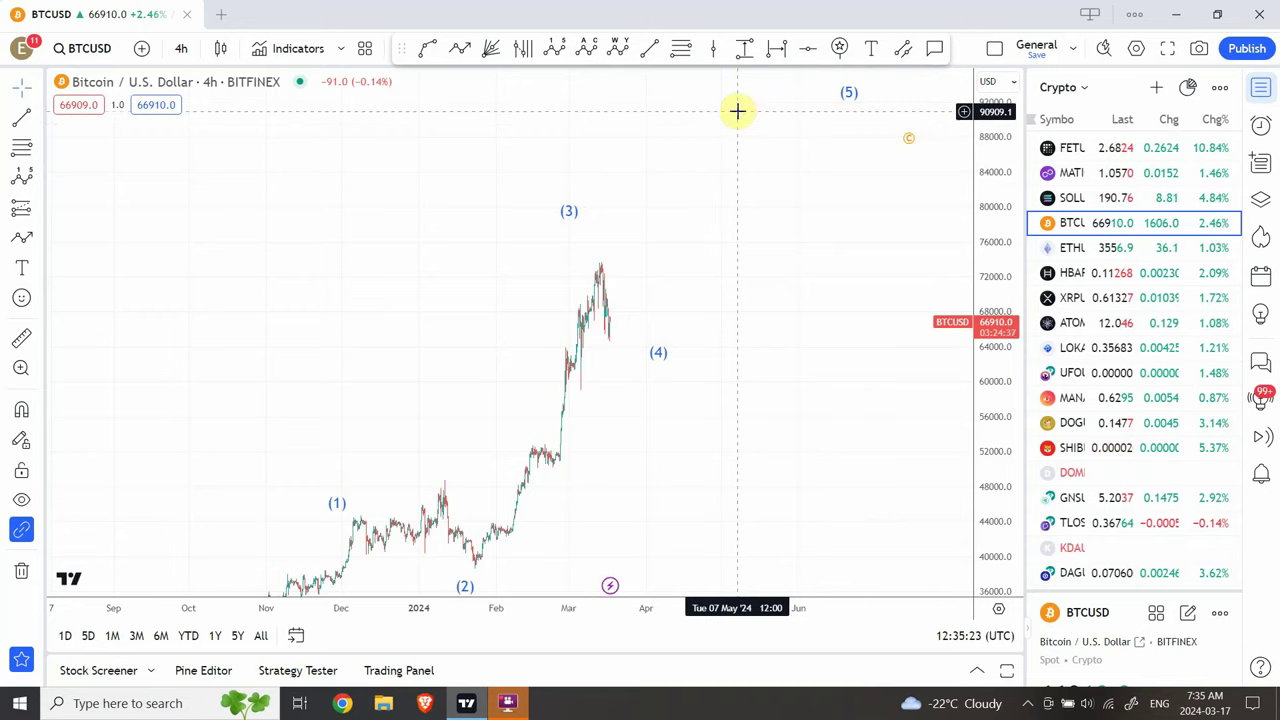
Step: Review the ETHUSD chart with a widened price range, and bring up the SOLUSD chart
click(1083, 249)
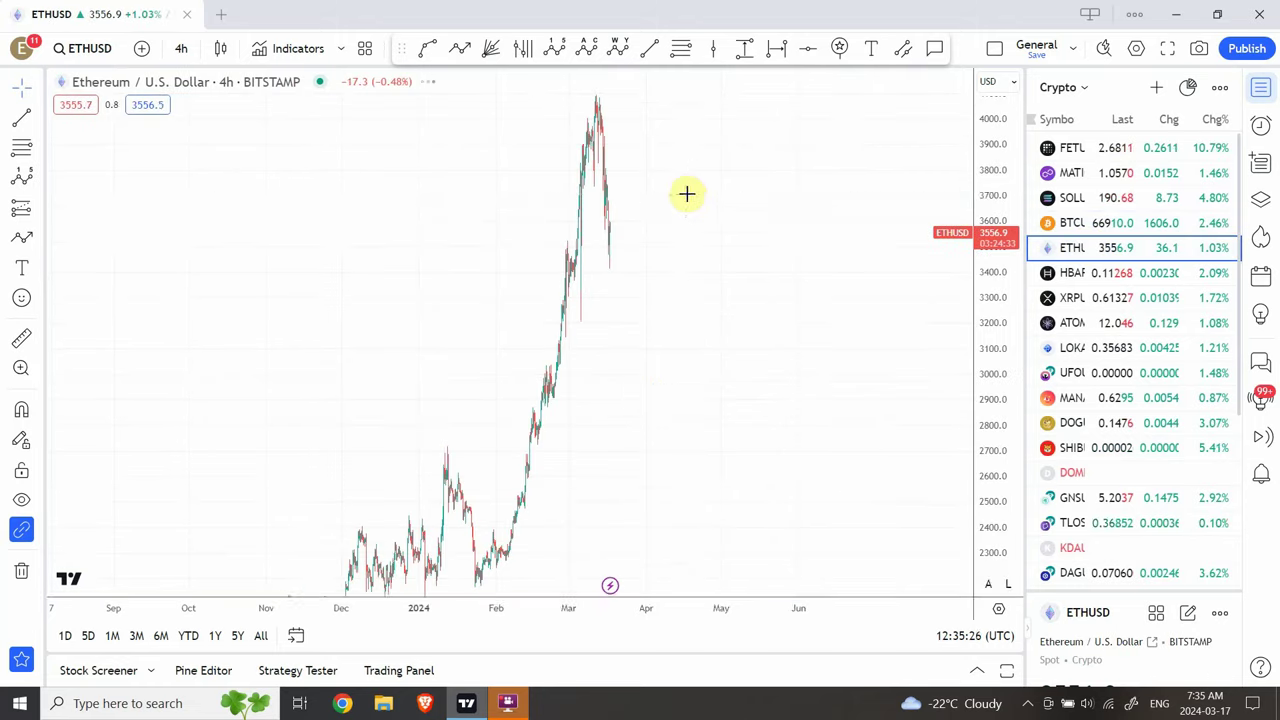
drag(980, 157, 936, 421)
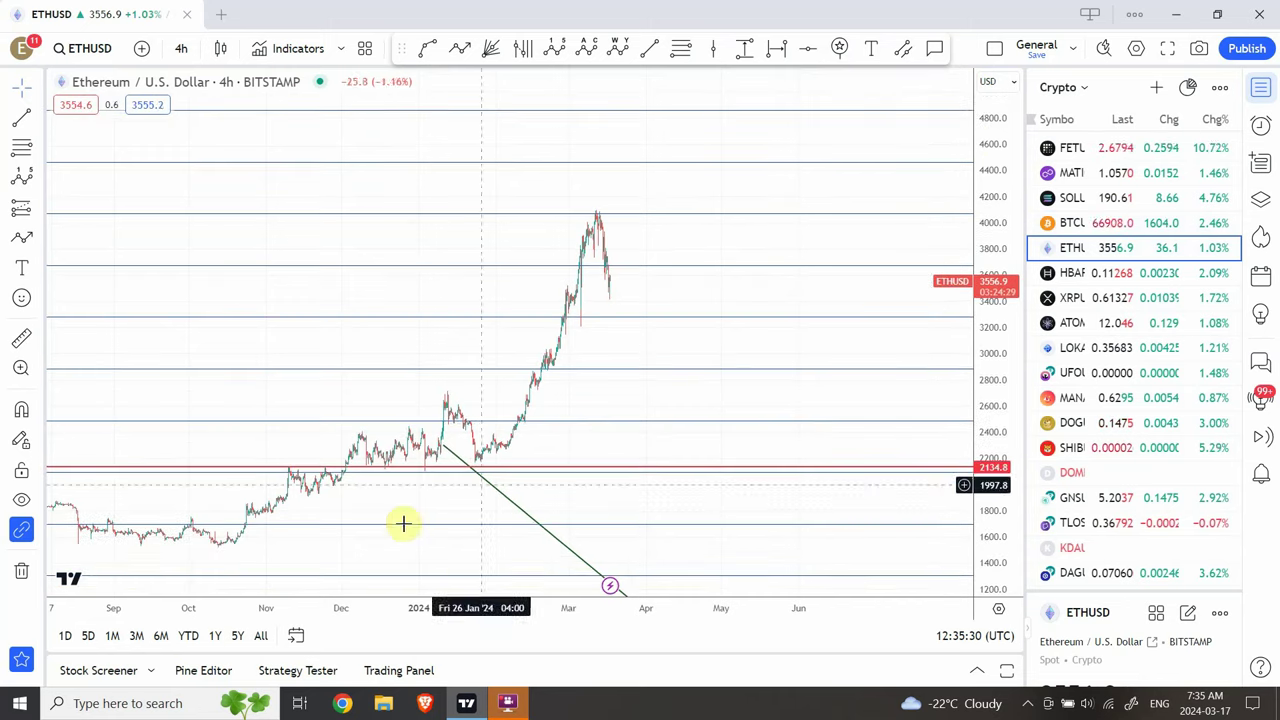
mouse_move(461, 567)
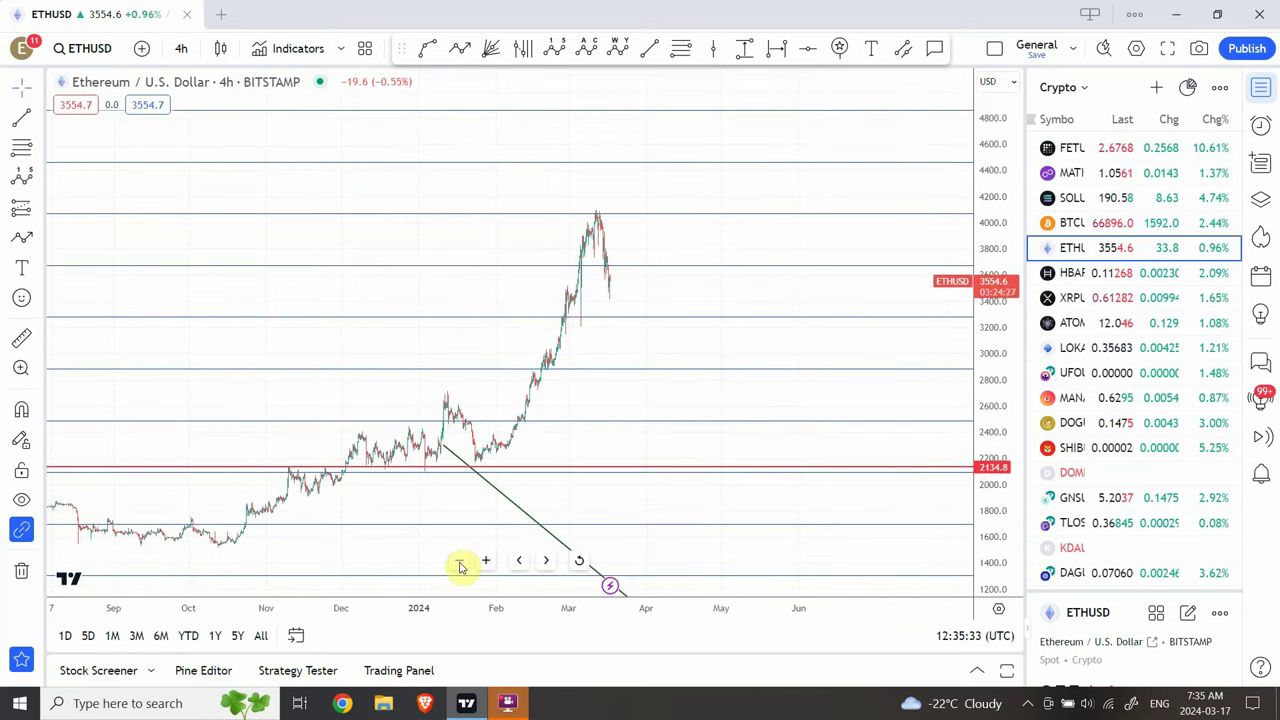
click(1127, 199)
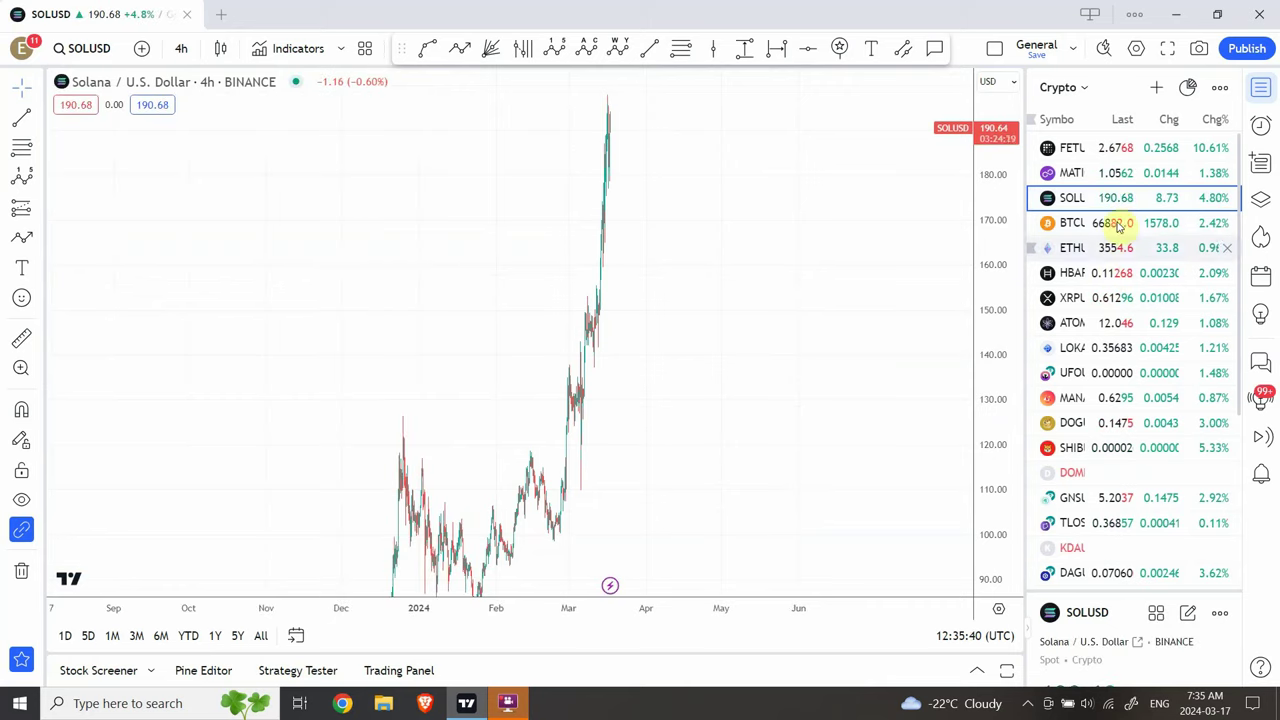
Step: Open the MATICUSD chart and widen its price and time ranges to show the advance from the autumn 2023 low
click(1122, 175)
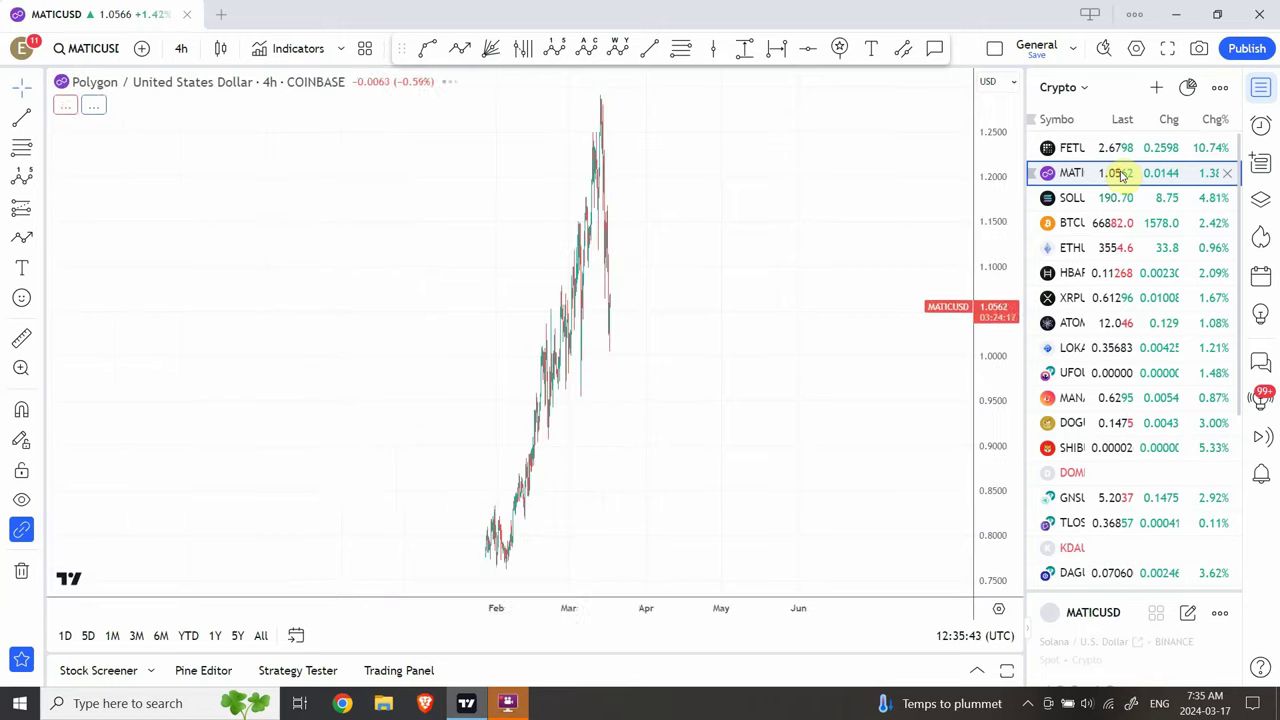
drag(985, 330, 952, 440)
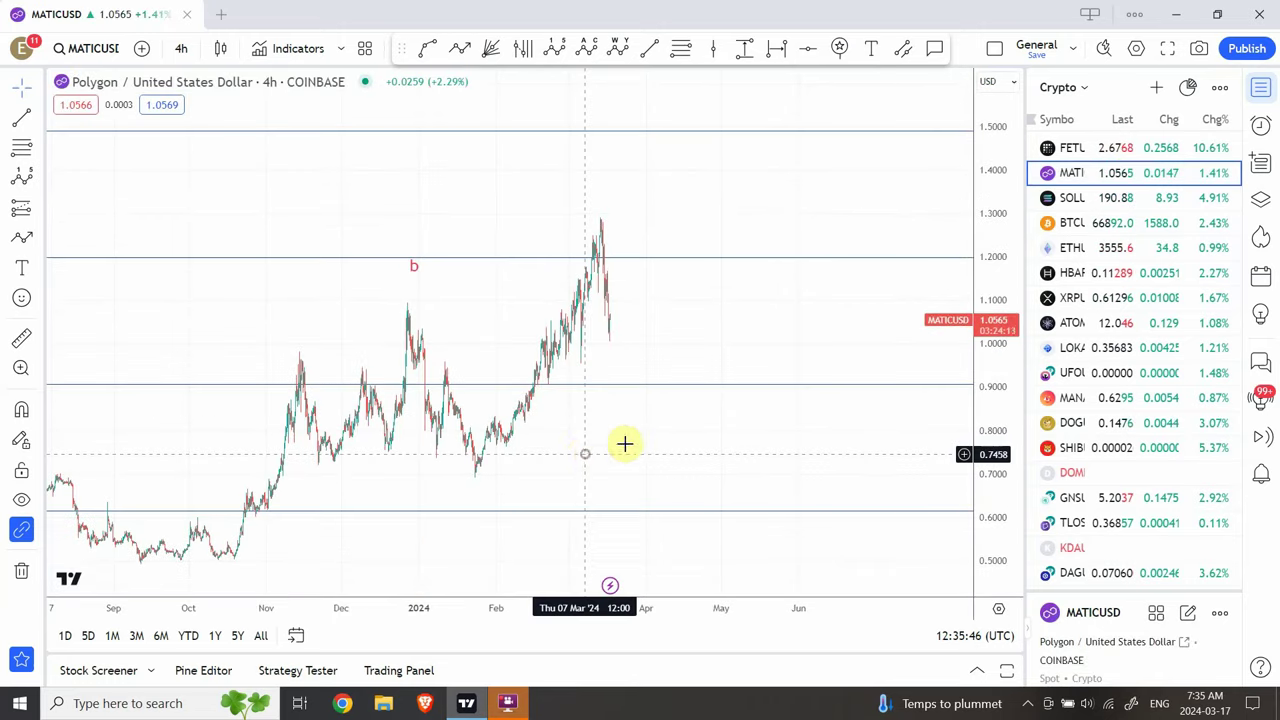
drag(624, 443, 643, 440)
mouse_move(409, 562)
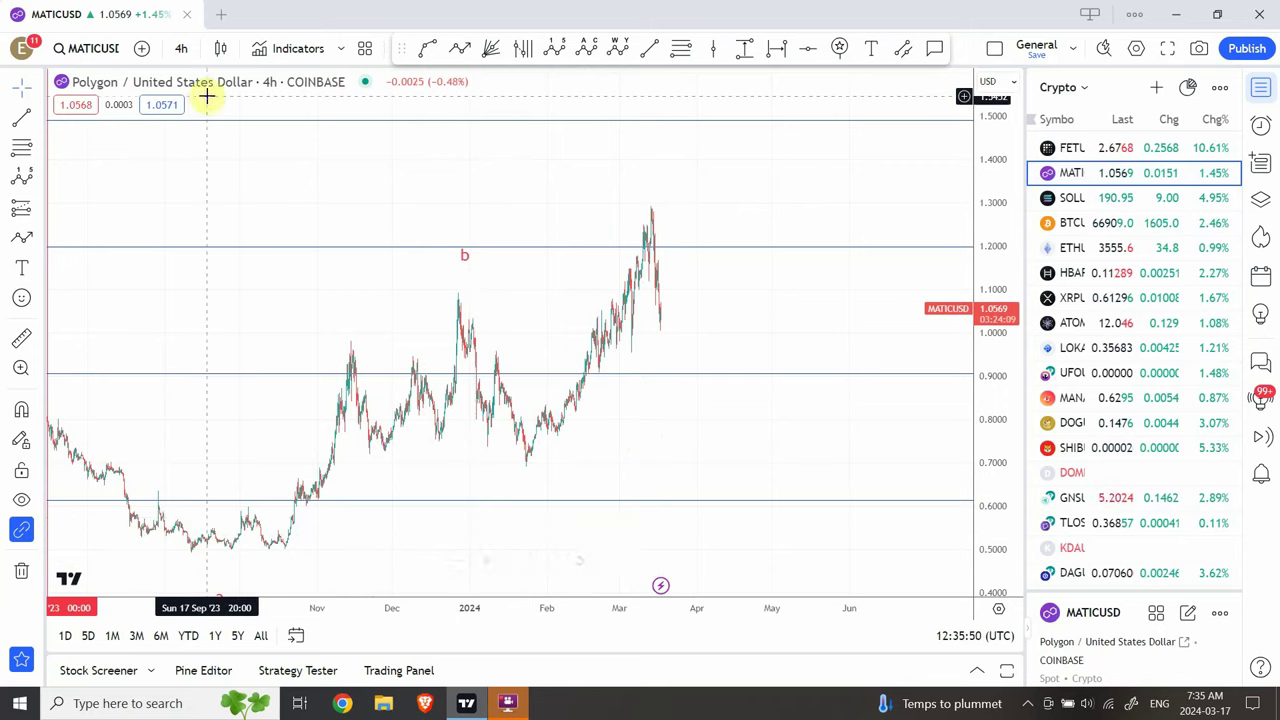
Step: Set the MATICUSD interval to 1 day and widen the price range to examine the (W)-(X)-(Y) correction and its retracement levels
click(180, 53)
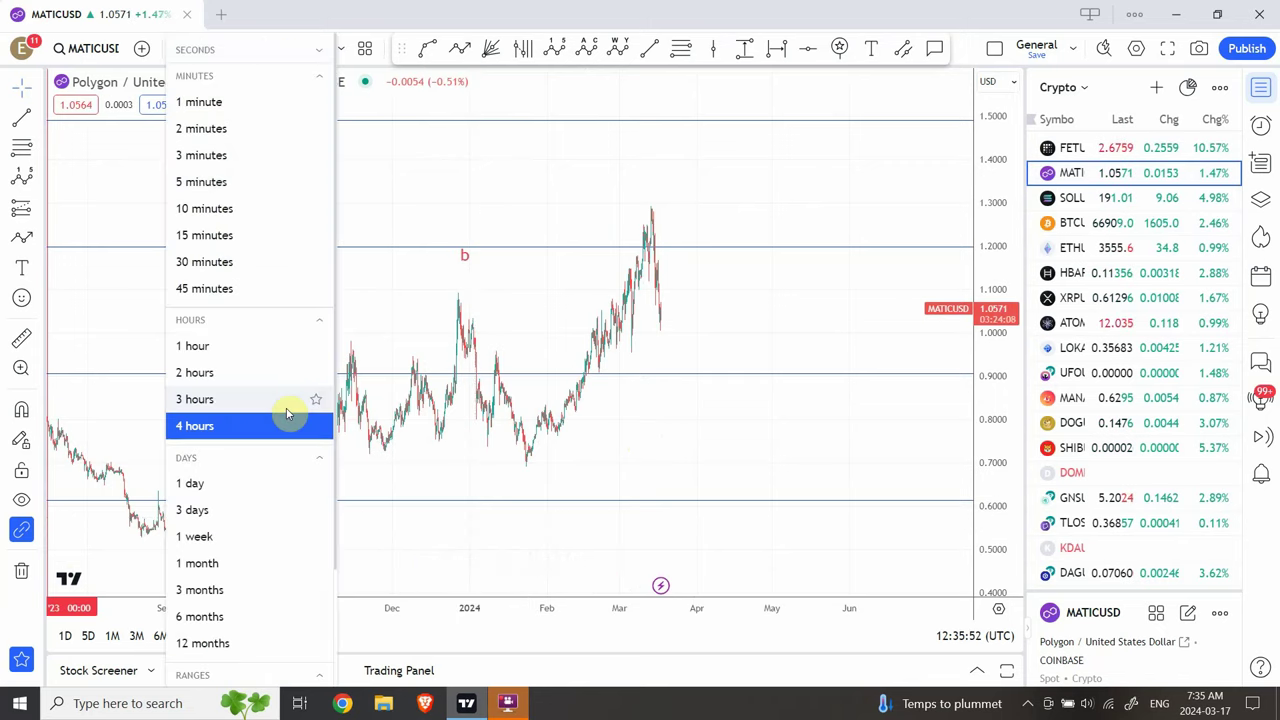
click(403, 313)
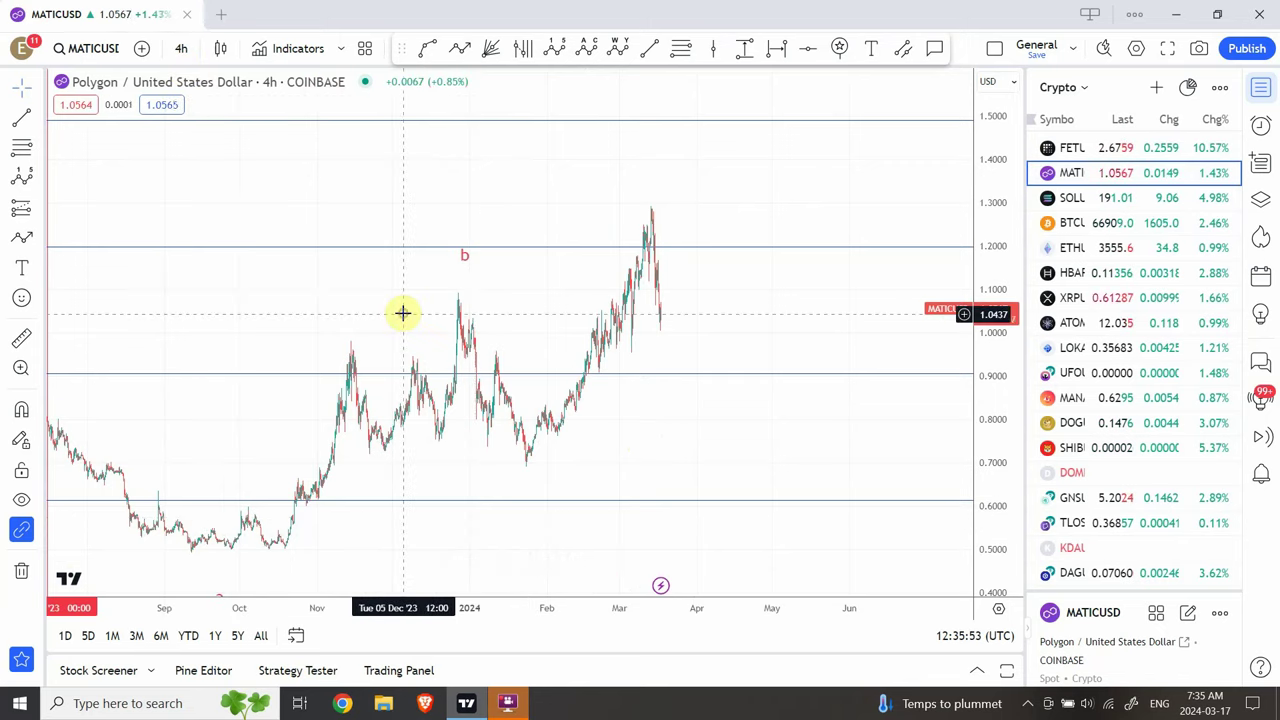
click(182, 49)
click(196, 484)
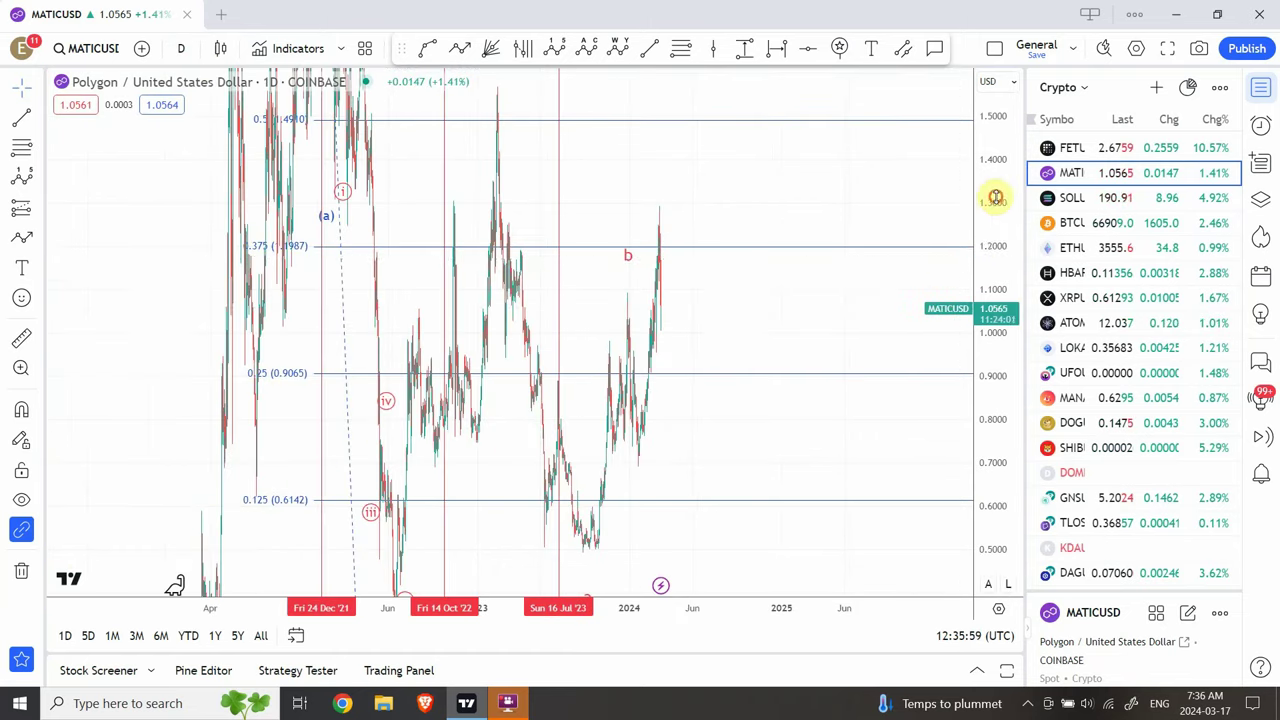
drag(984, 300, 988, 402)
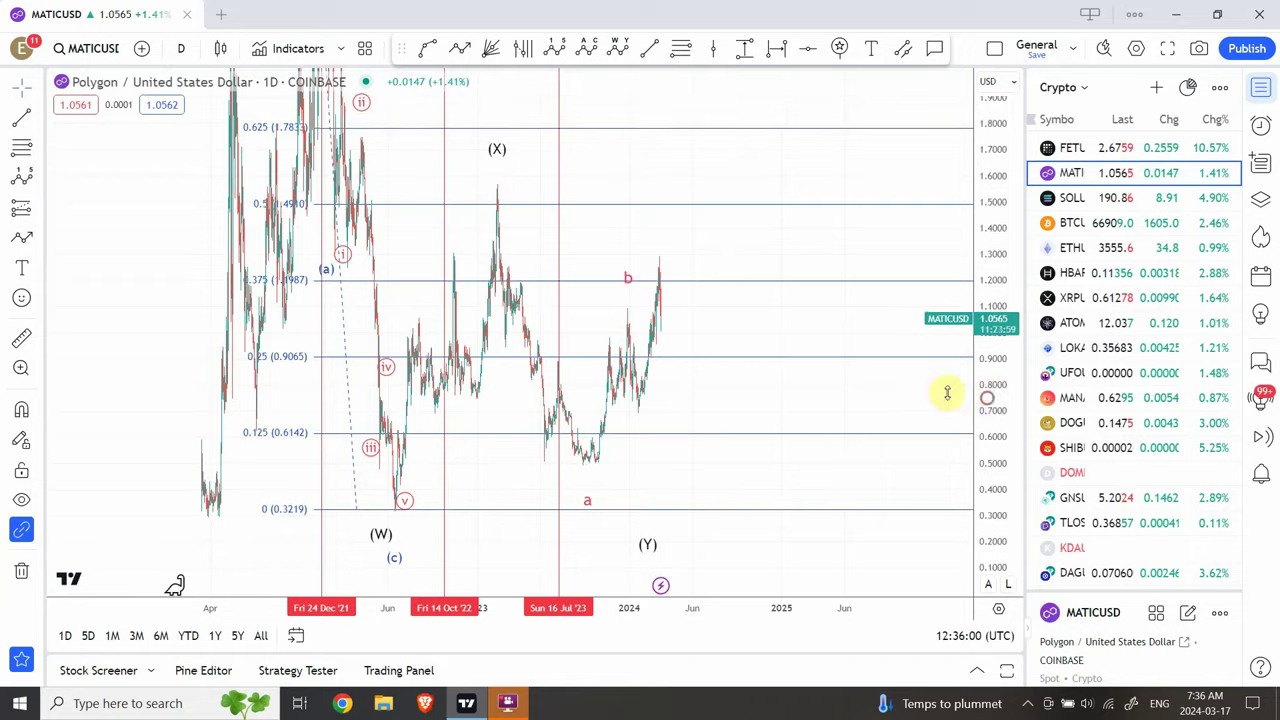
drag(749, 320, 761, 418)
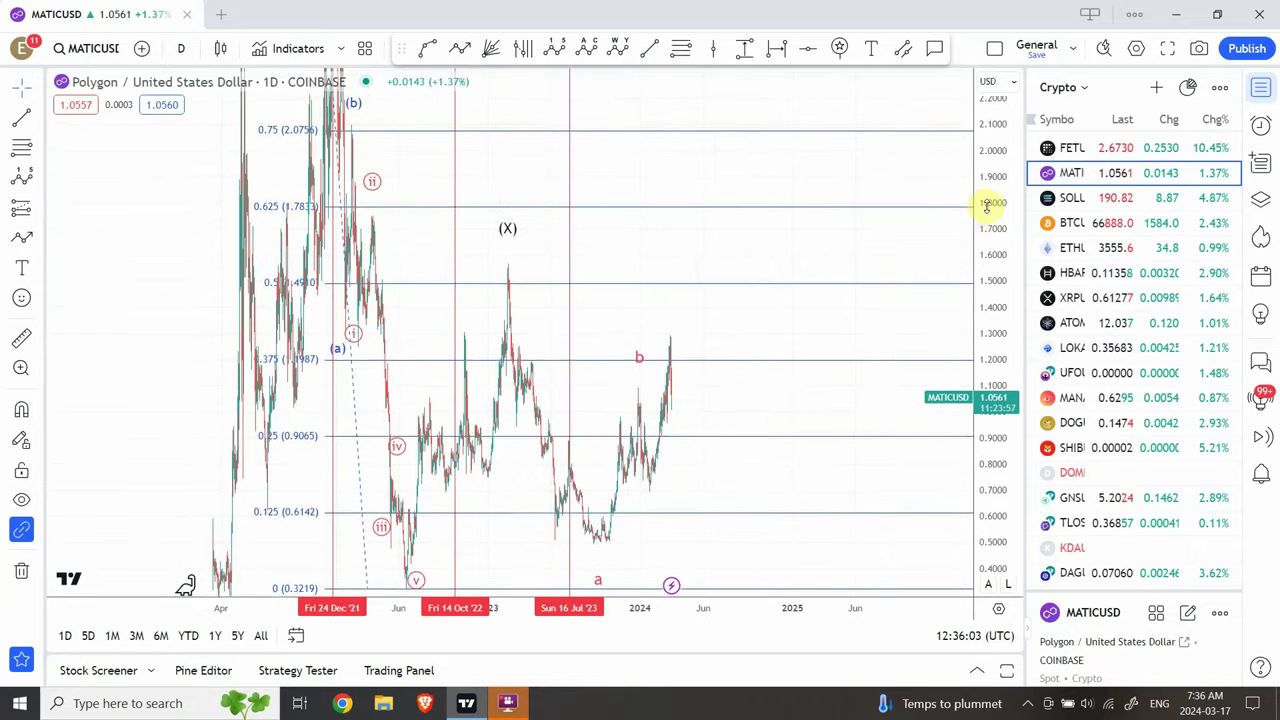
drag(988, 200, 962, 378)
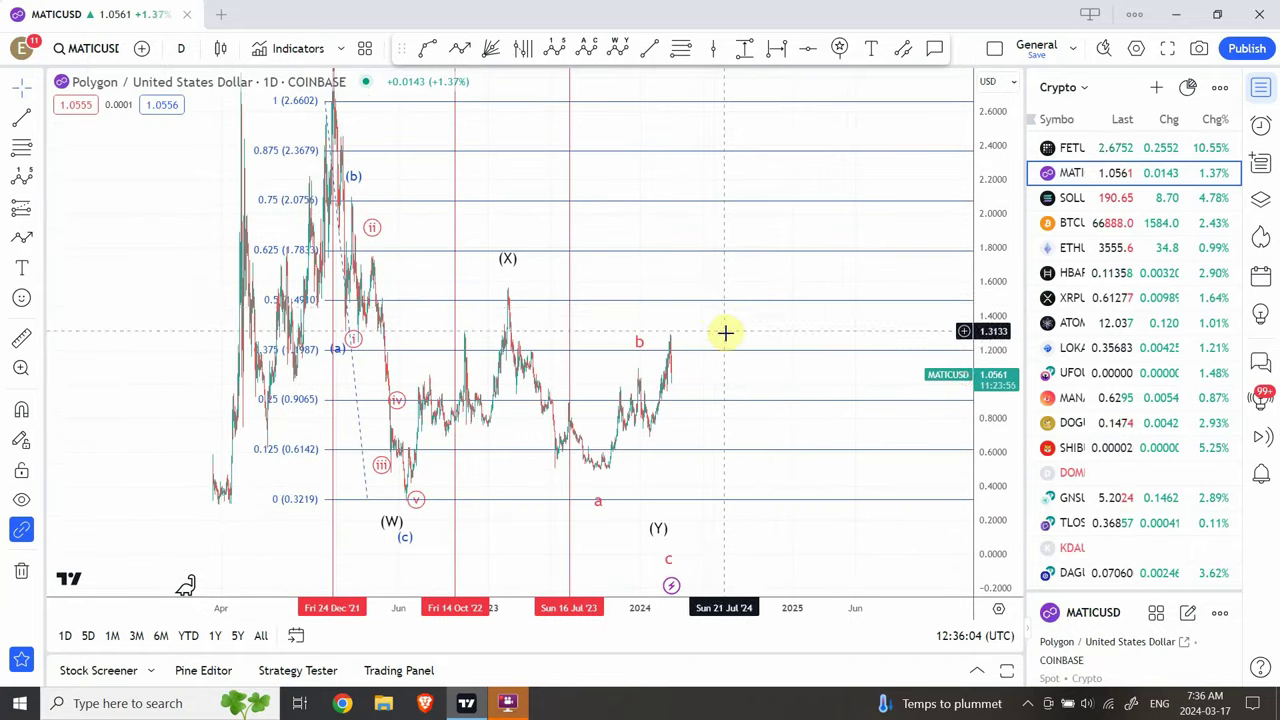
drag(726, 331, 719, 418)
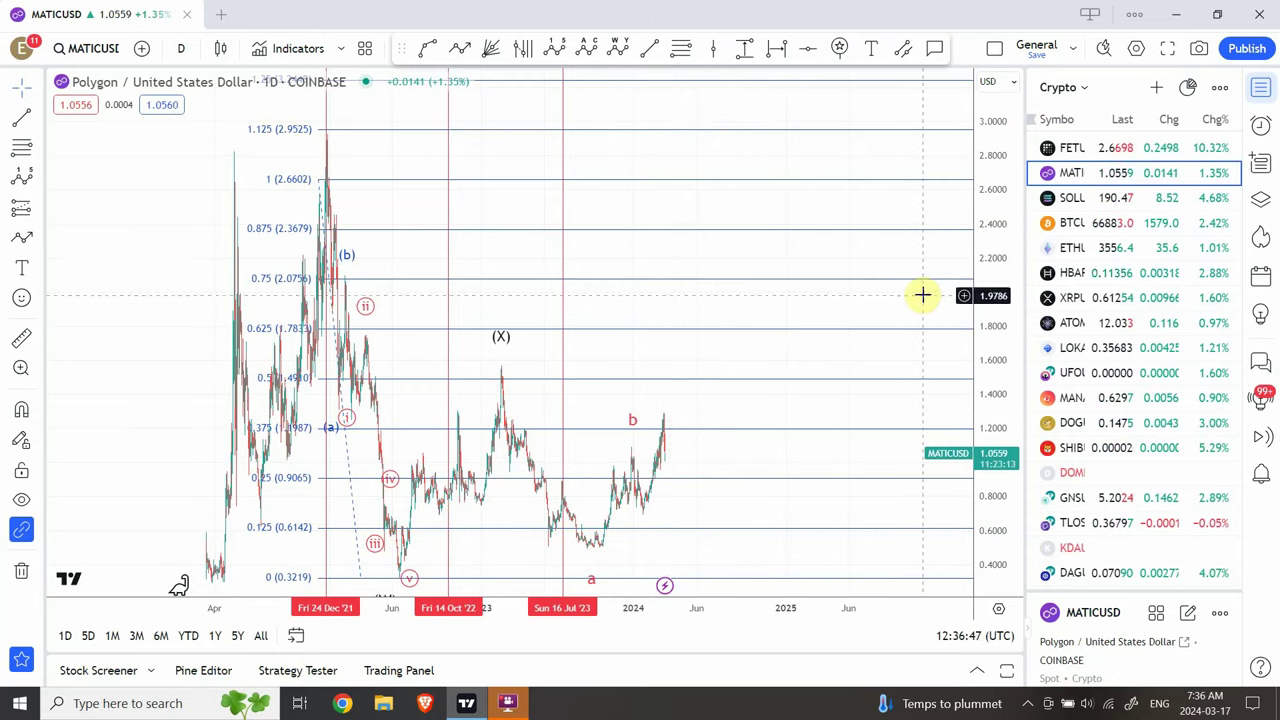
Step: Switch to the Minerals Copper watchlist and open the First Quantum Minerals chart, widening its price range to show circled waves a, b and c
click(1086, 90)
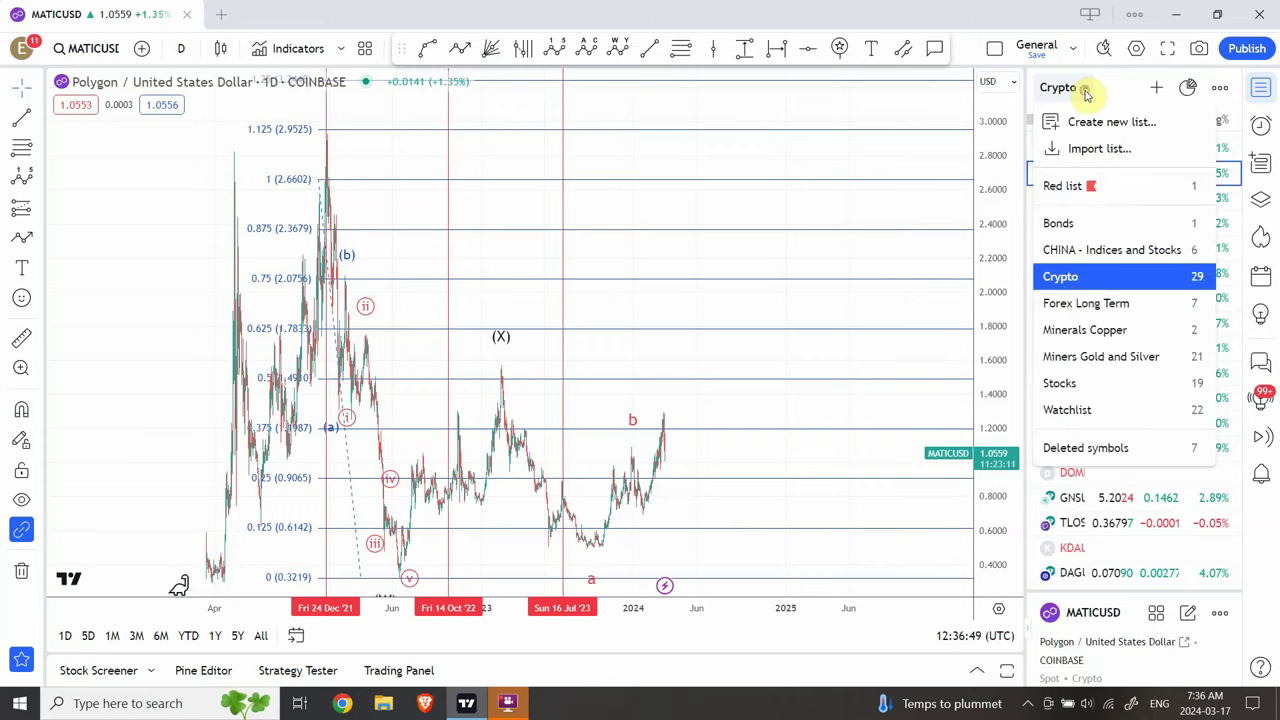
click(1084, 331)
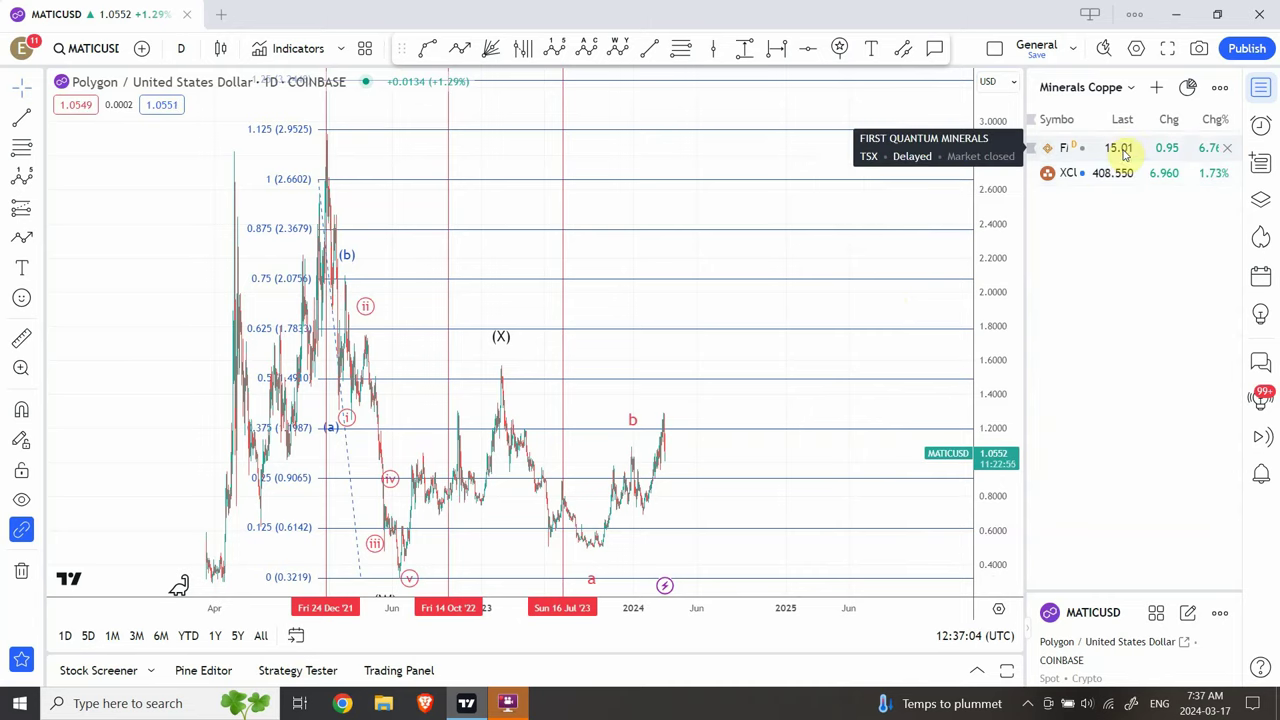
click(1122, 150)
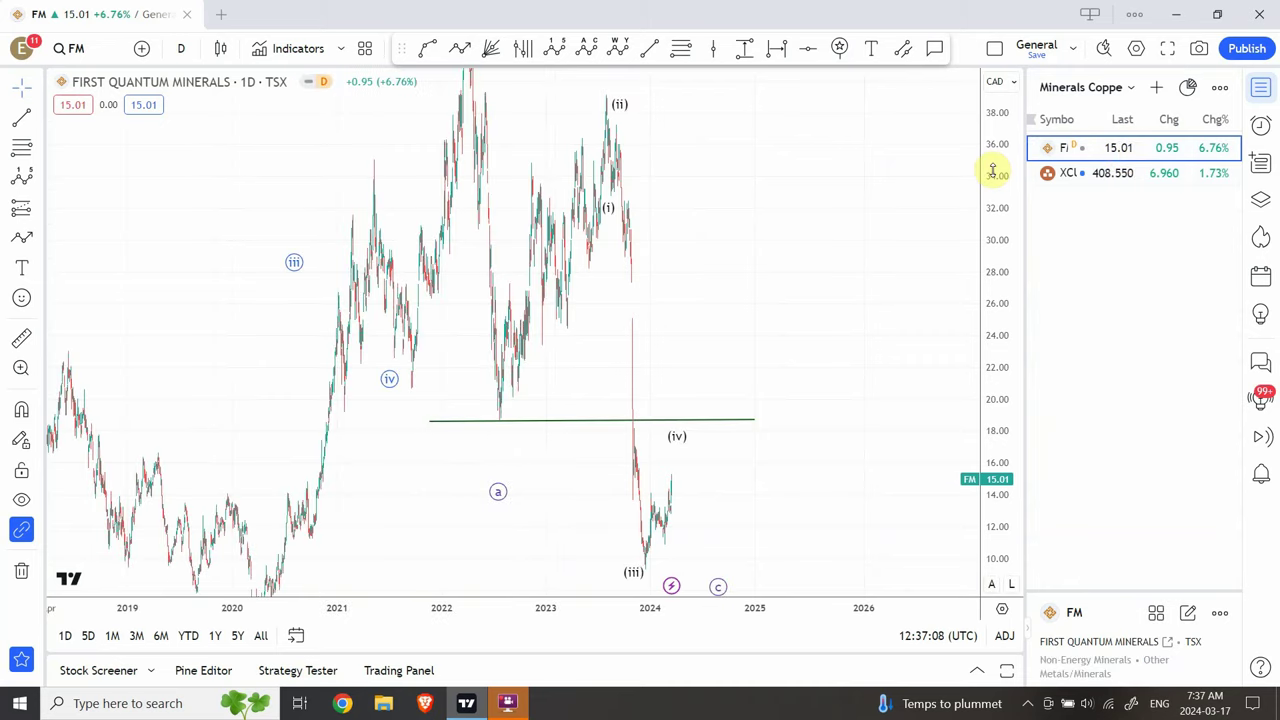
drag(993, 170, 971, 340)
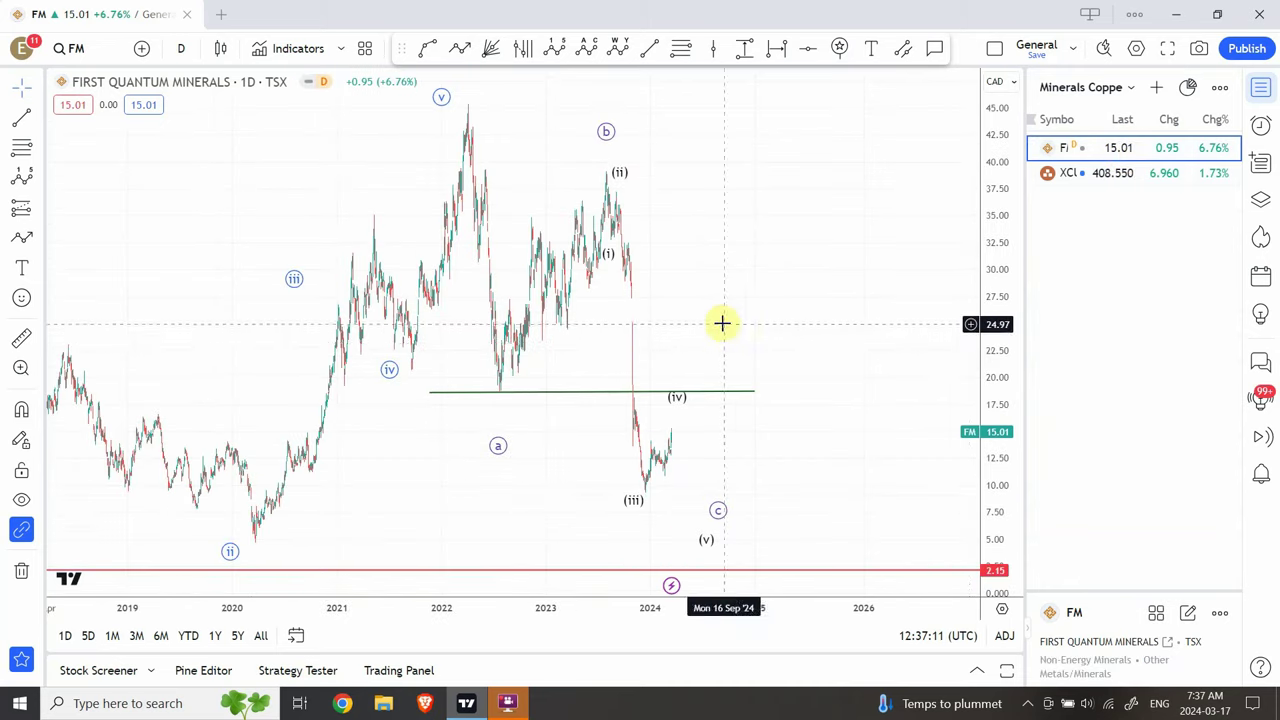
Step: Examine First Quantum's earlier daily wave structure and set the interval to 1 week to show its long-term history
scroll(829, 326, left, 2)
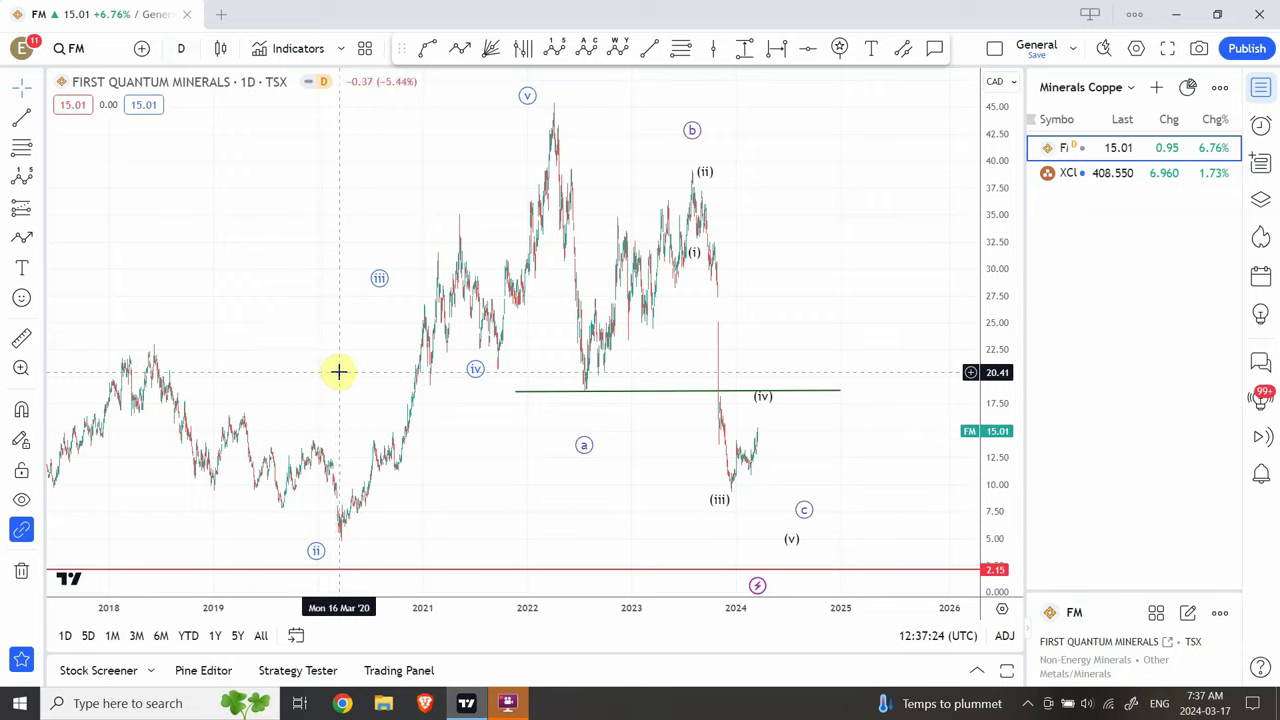
drag(339, 372, 374, 374)
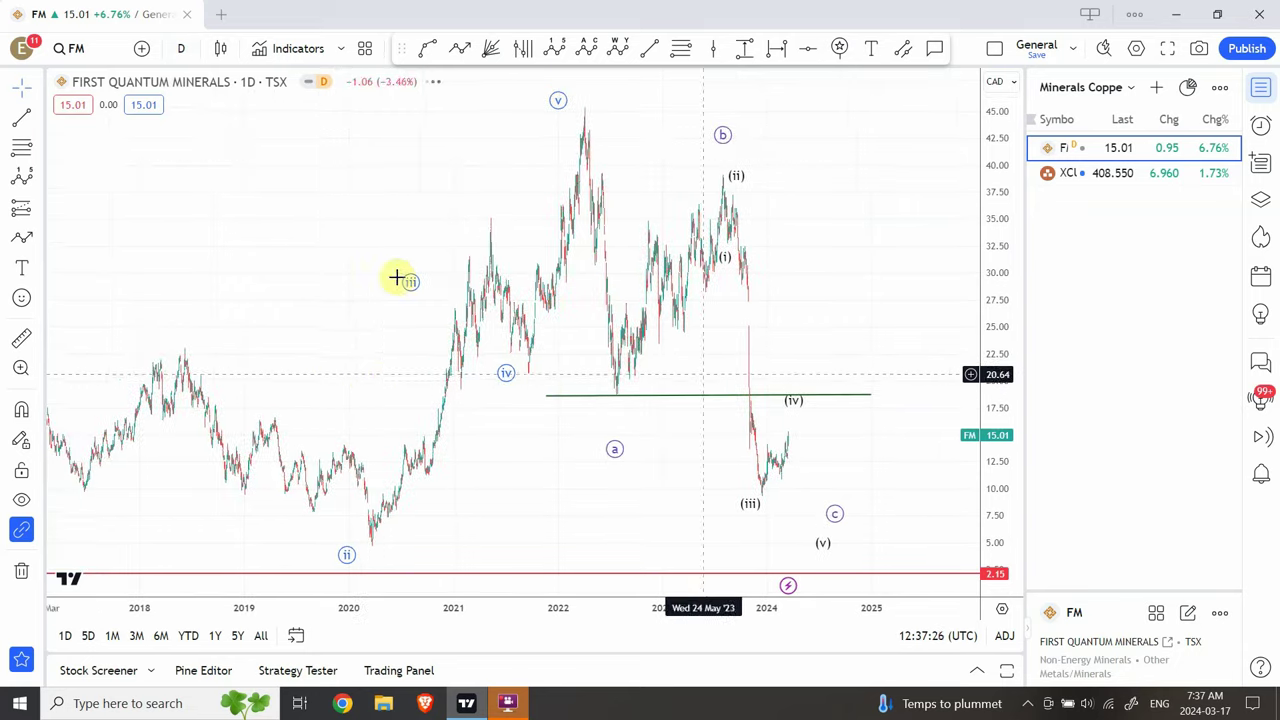
click(185, 52)
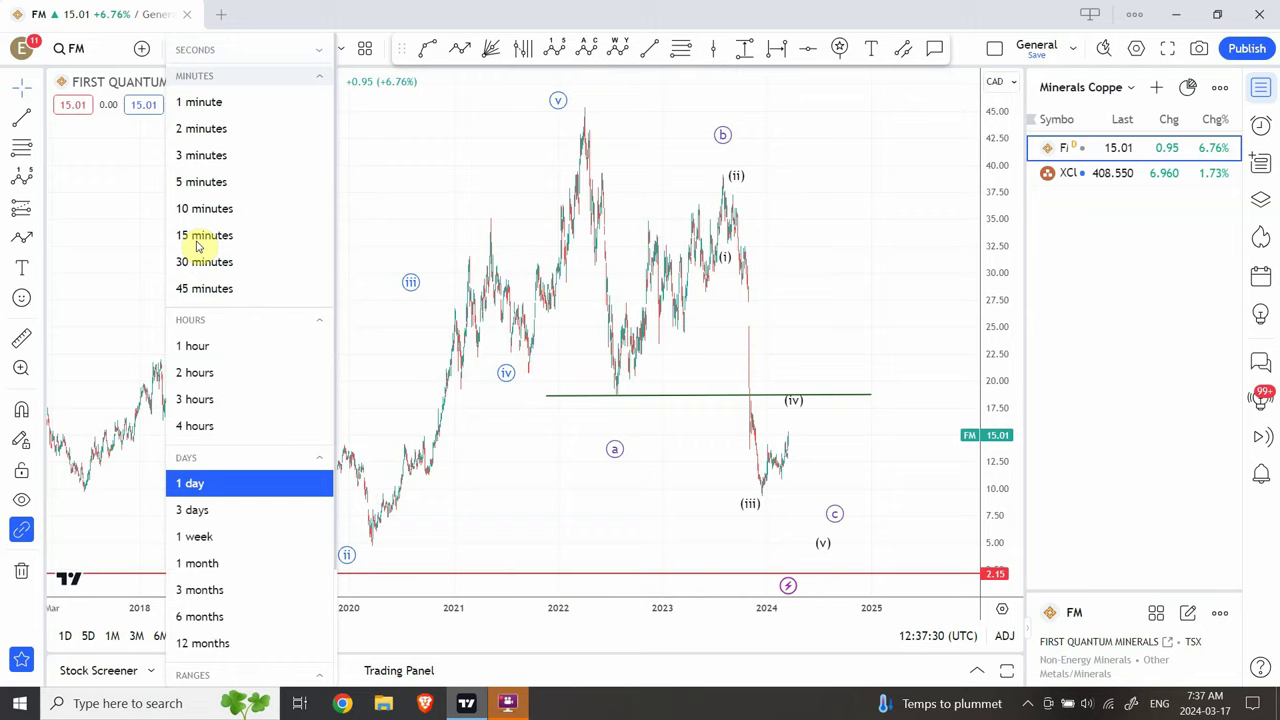
click(226, 539)
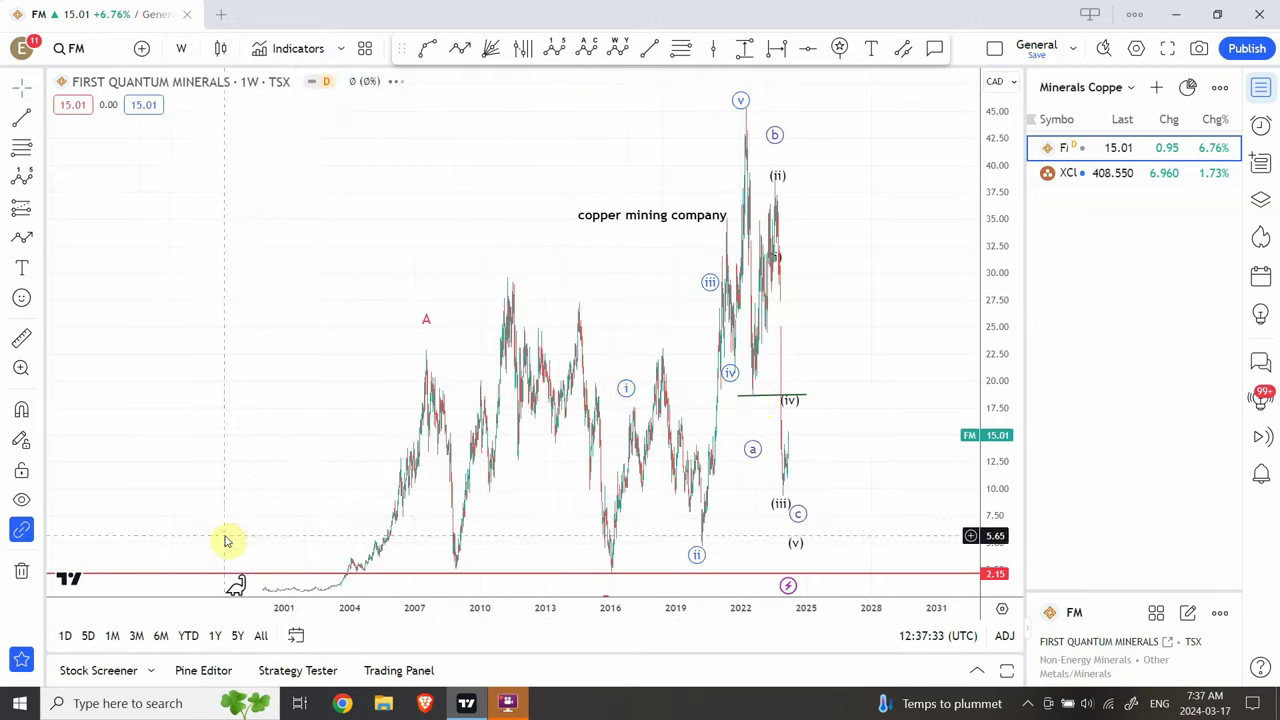
Step: Move the projected endpoint of red wave C on the First Quantum weekly chart up to about 86.7 in February 2032
drag(1000, 245, 986, 471)
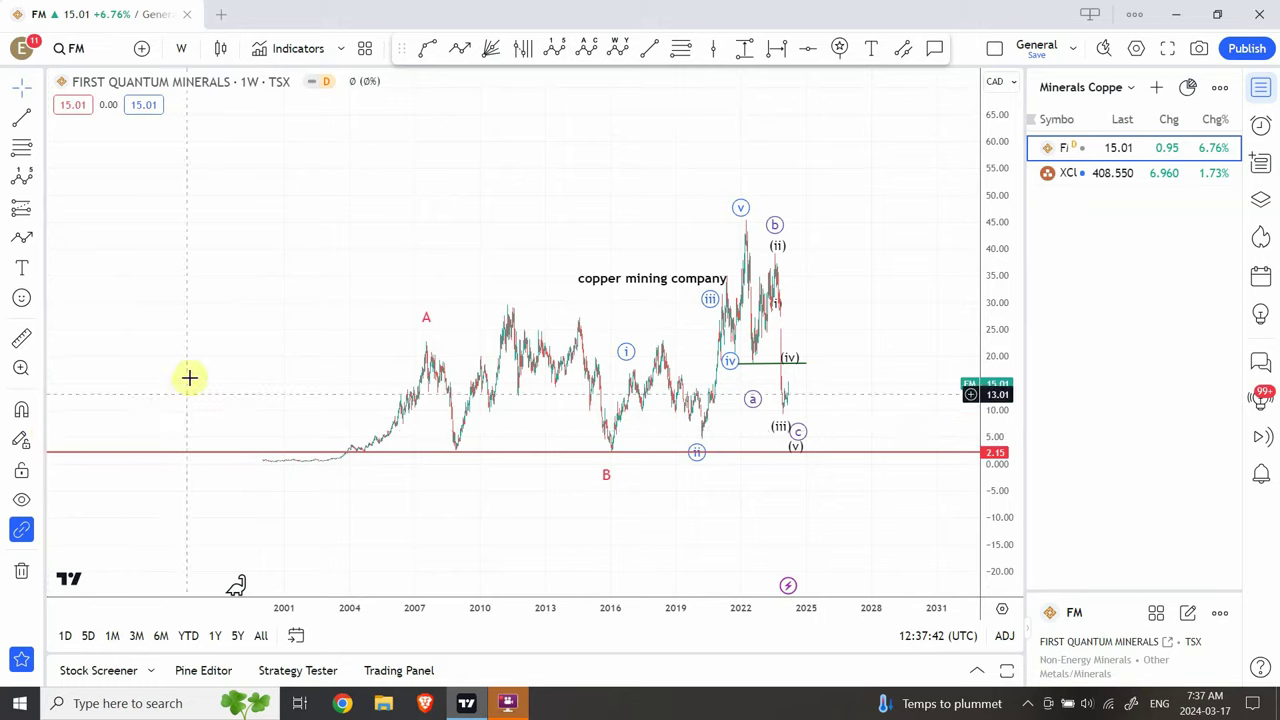
drag(190, 376, 424, 399)
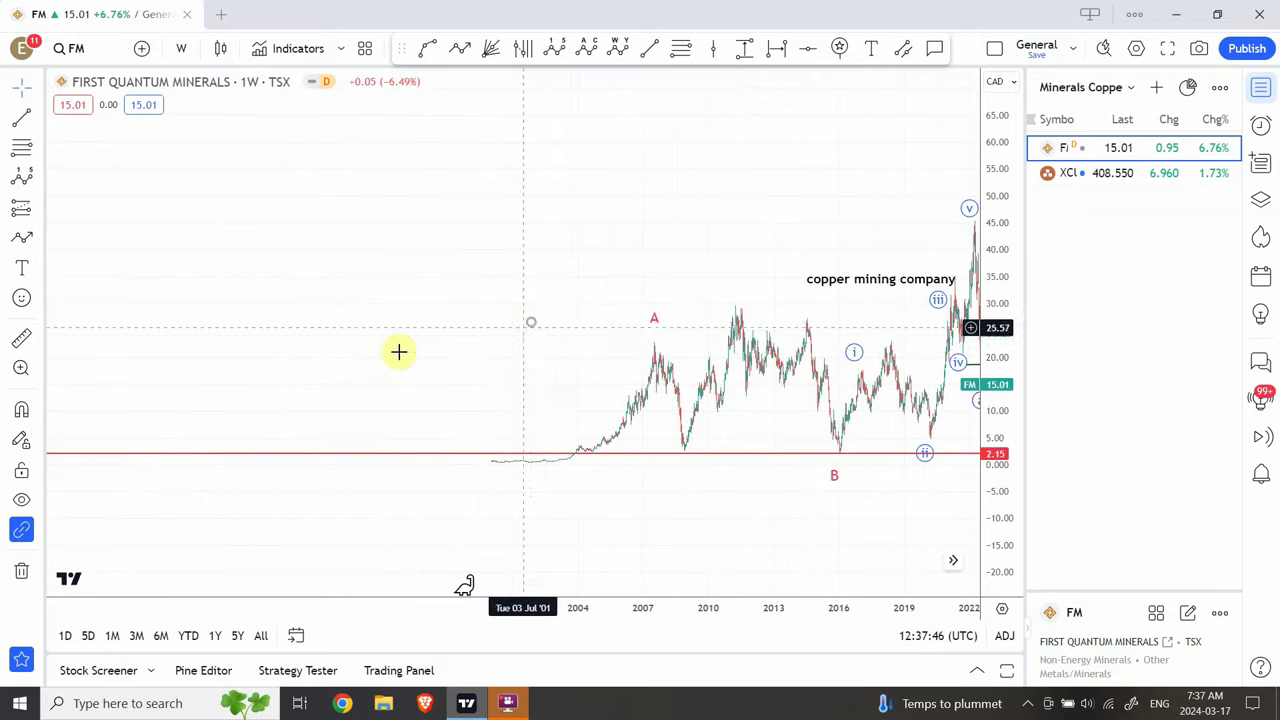
drag(397, 351, 229, 366)
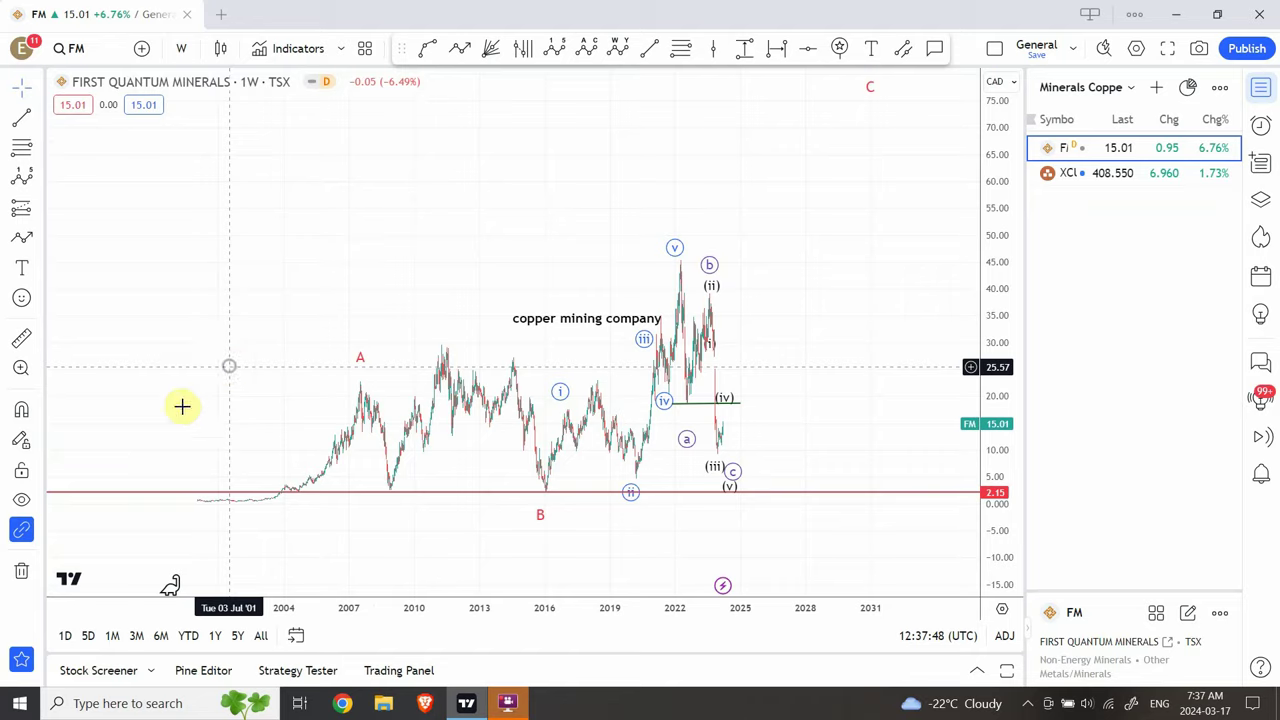
drag(186, 406, 325, 510)
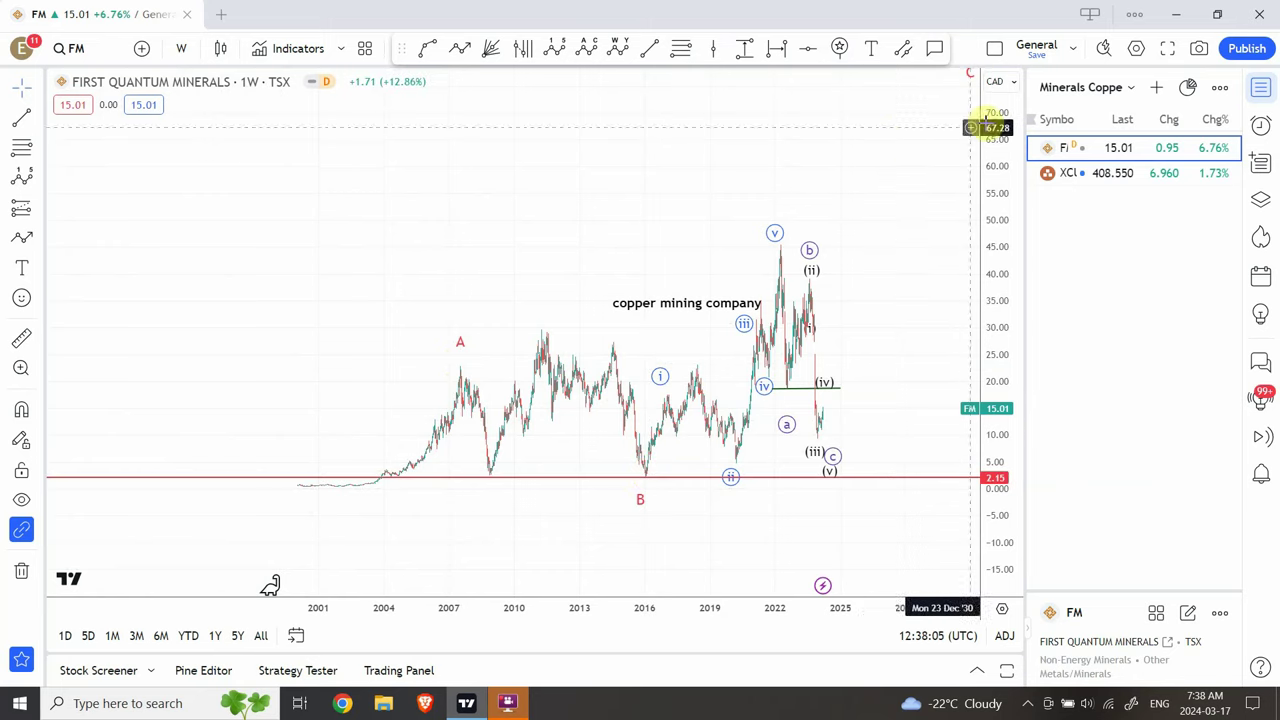
drag(900, 189, 786, 234)
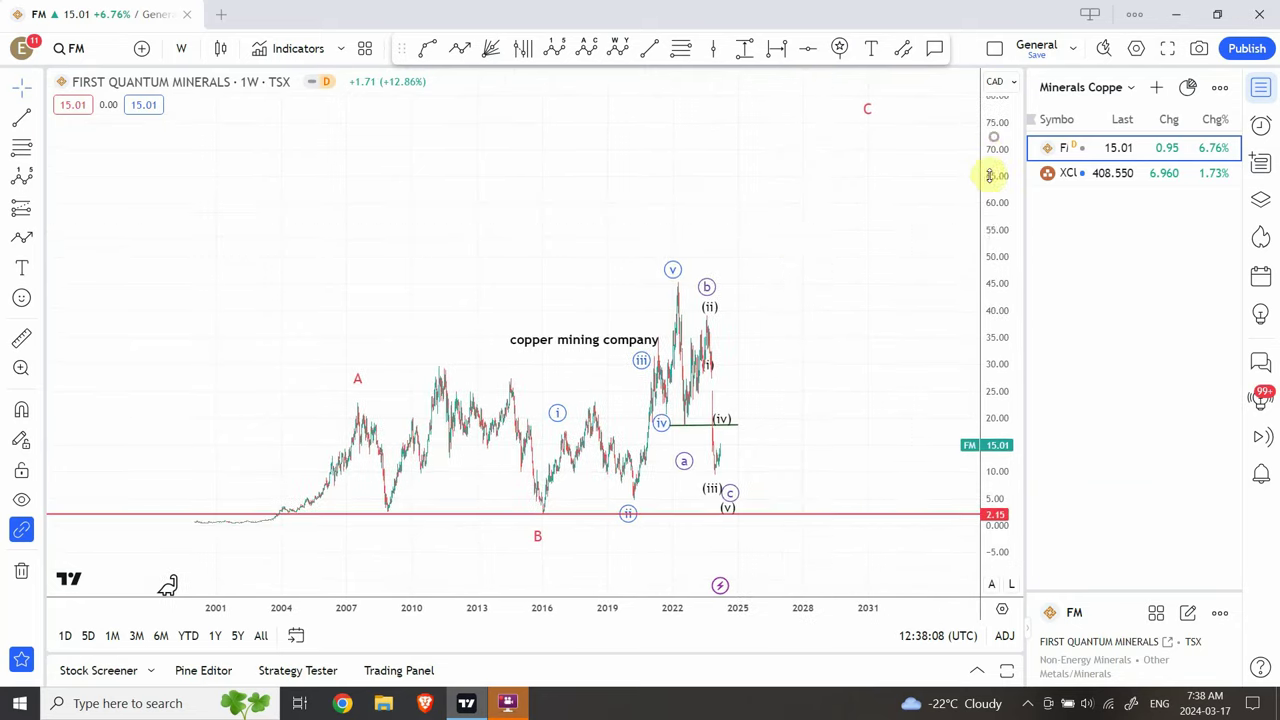
drag(989, 175, 984, 213)
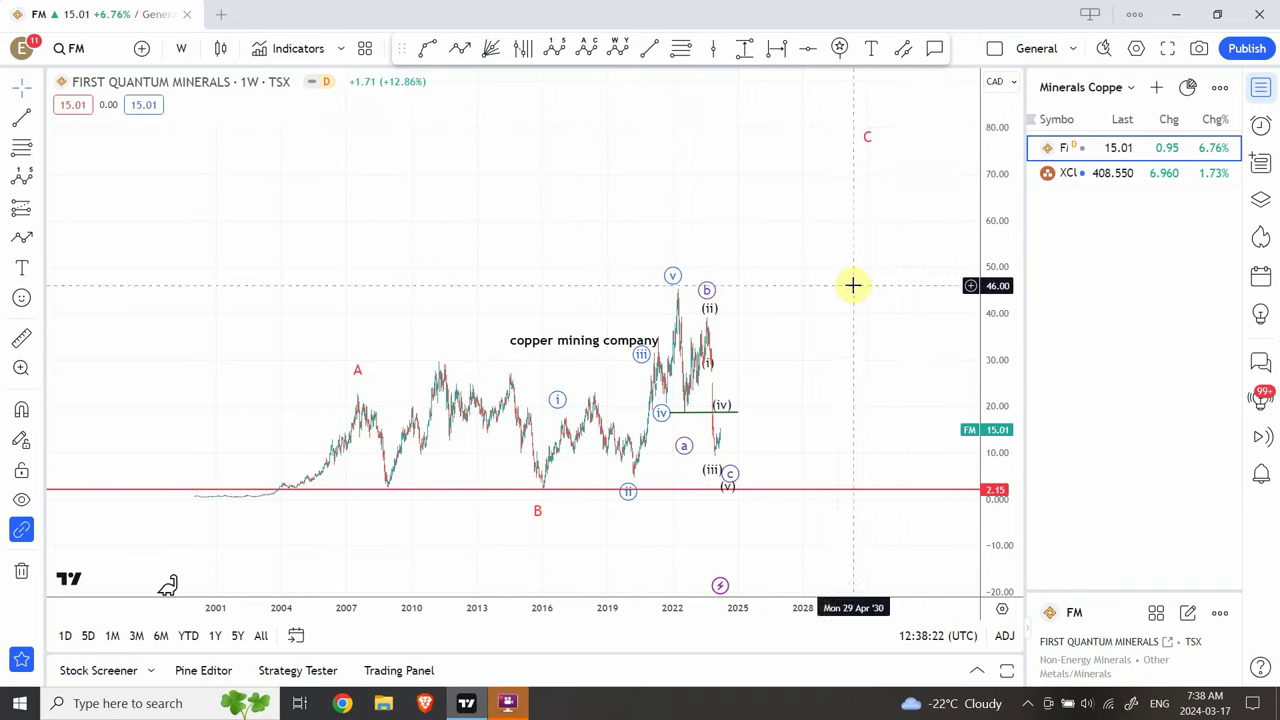
drag(846, 297, 759, 341)
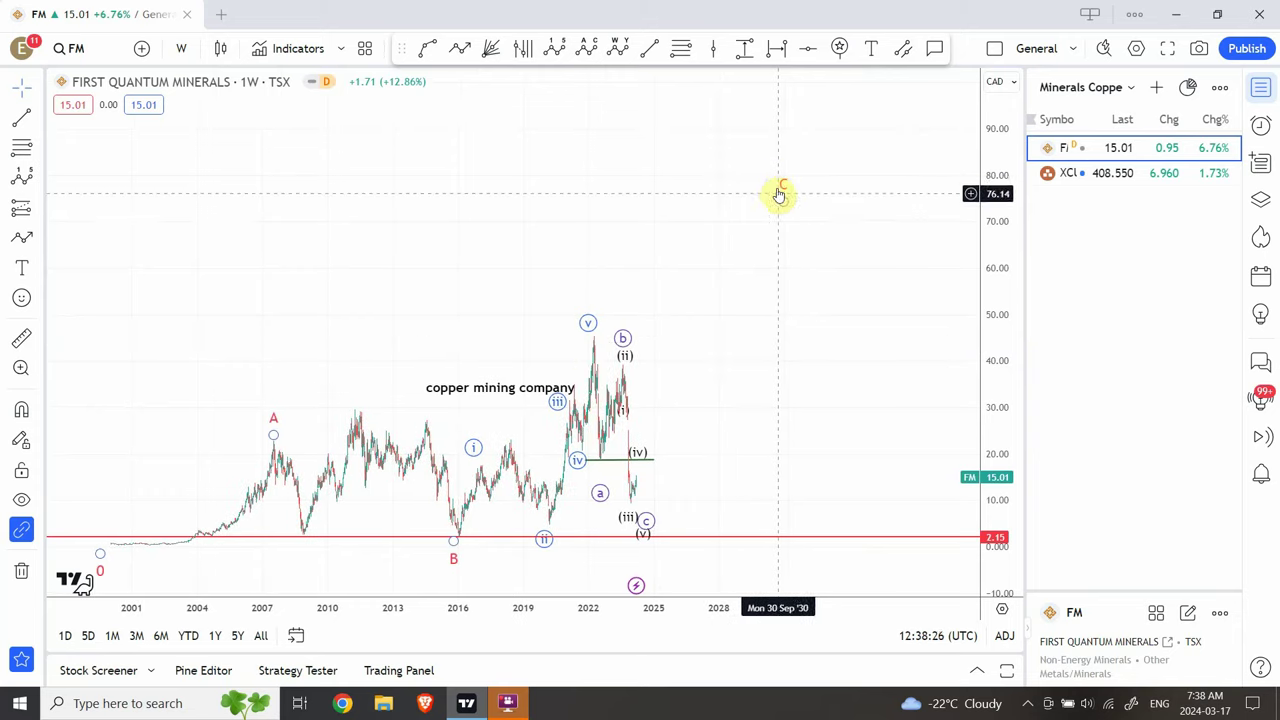
drag(783, 194, 811, 151)
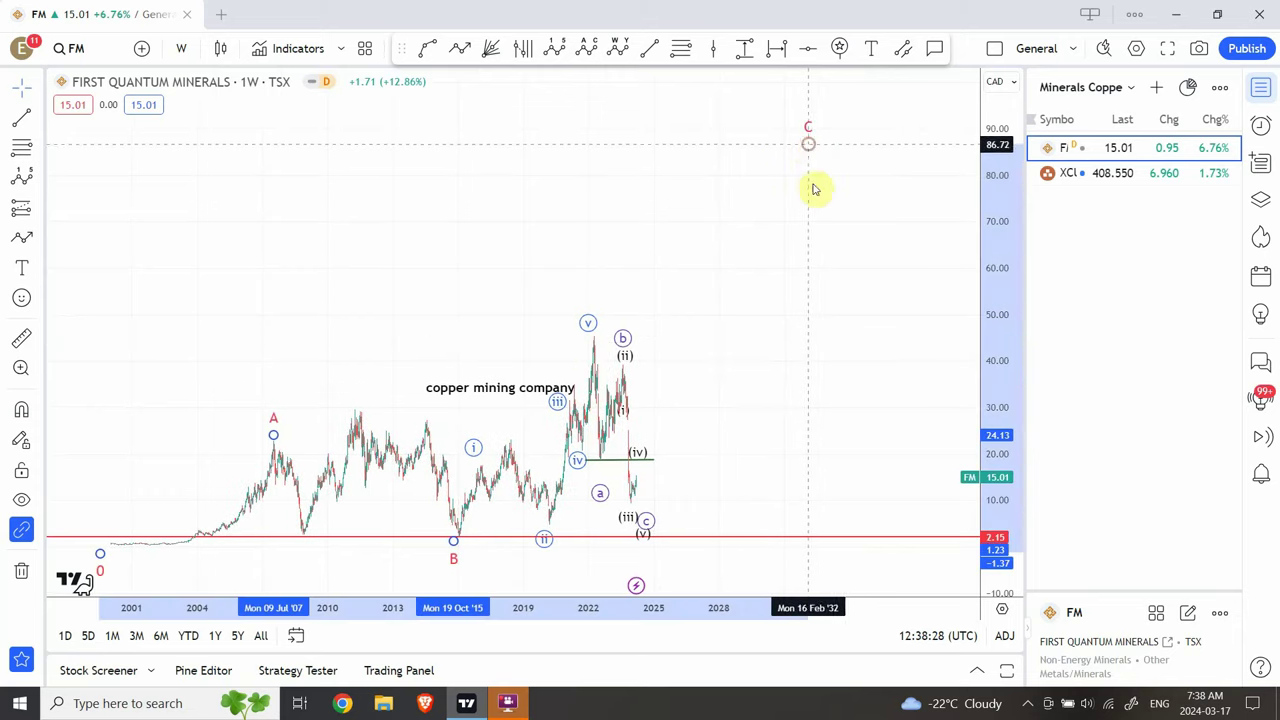
click(816, 268)
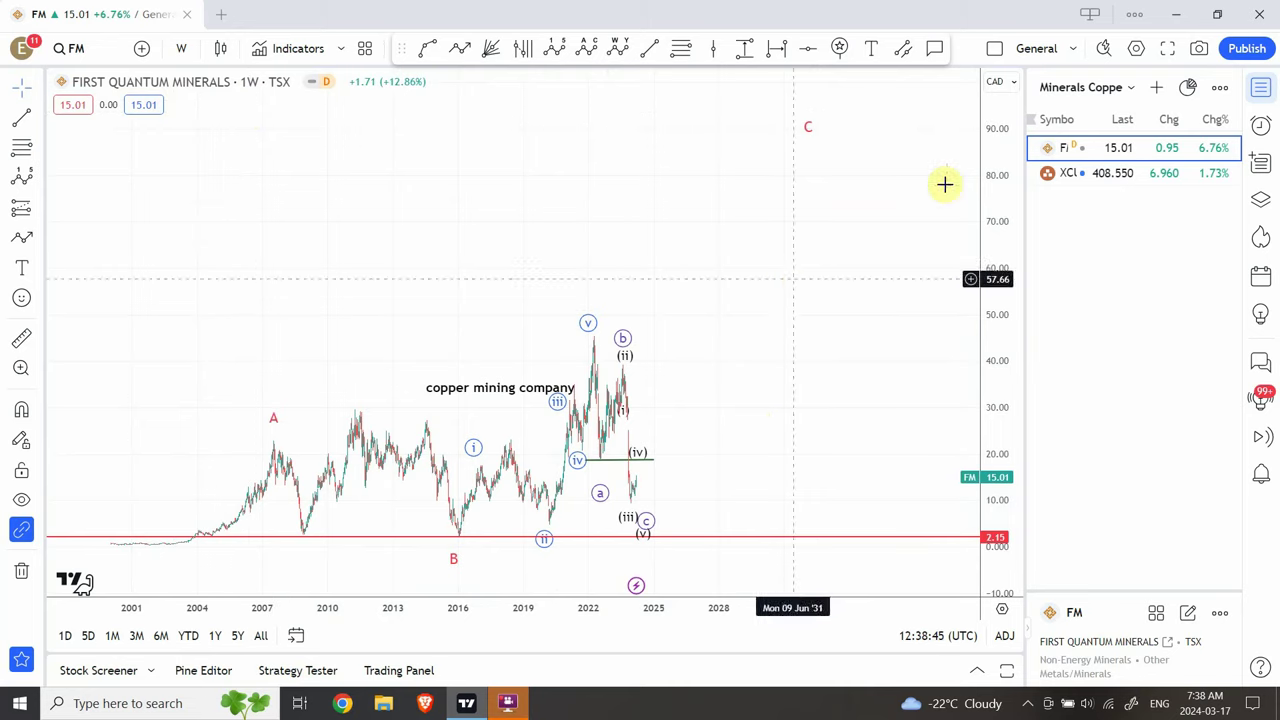
Step: Open the Copper Cash CFD chart and widen its price range to show the projected waves (3), (4) and (5)
click(1093, 175)
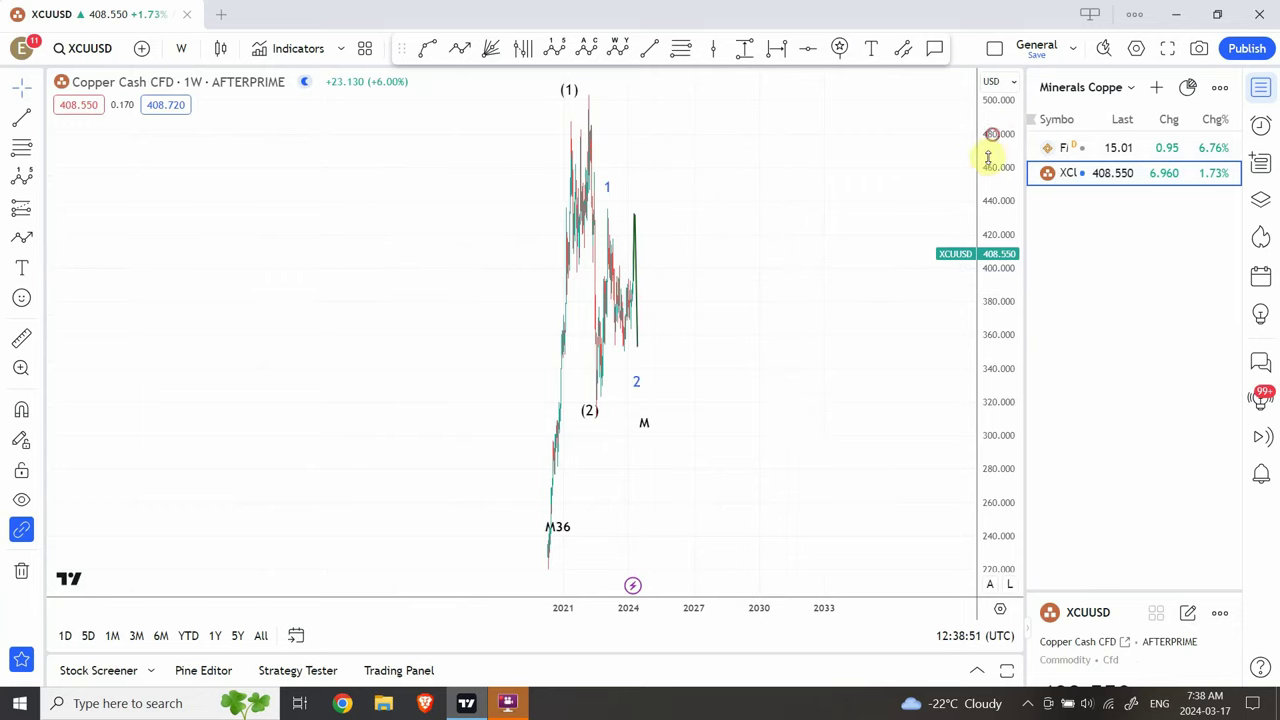
drag(988, 155, 963, 474)
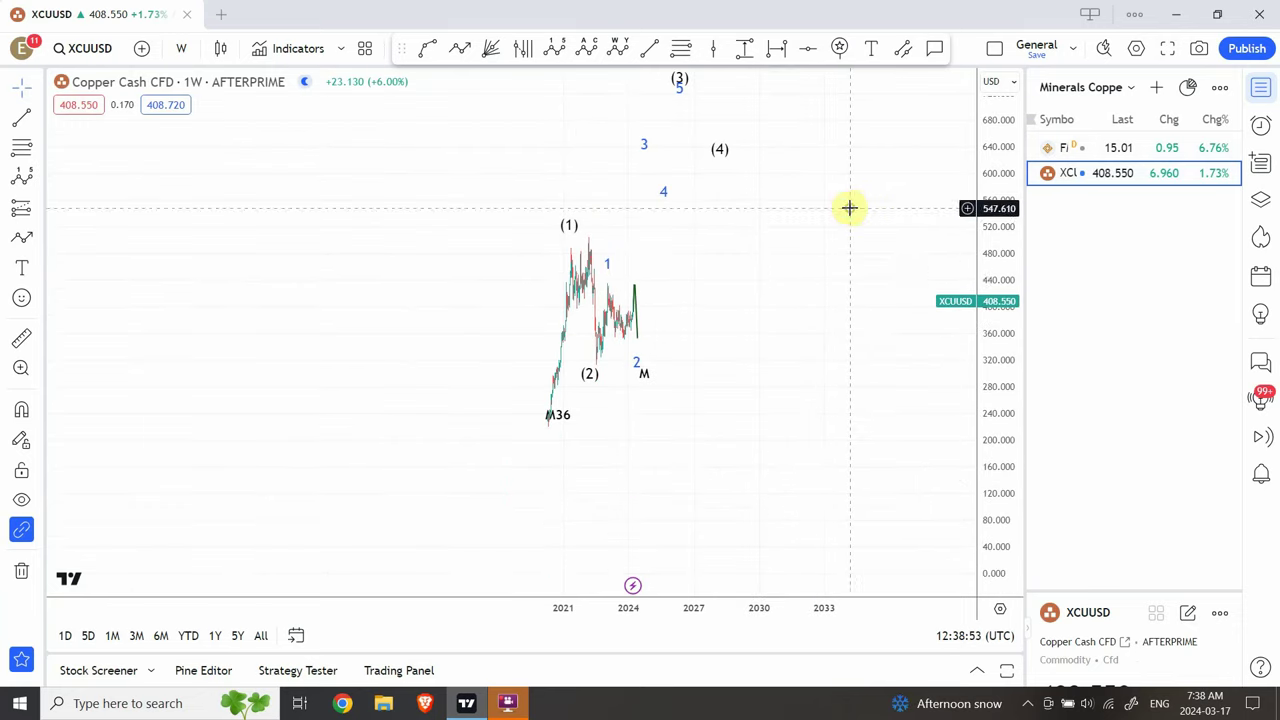
drag(849, 207, 749, 381)
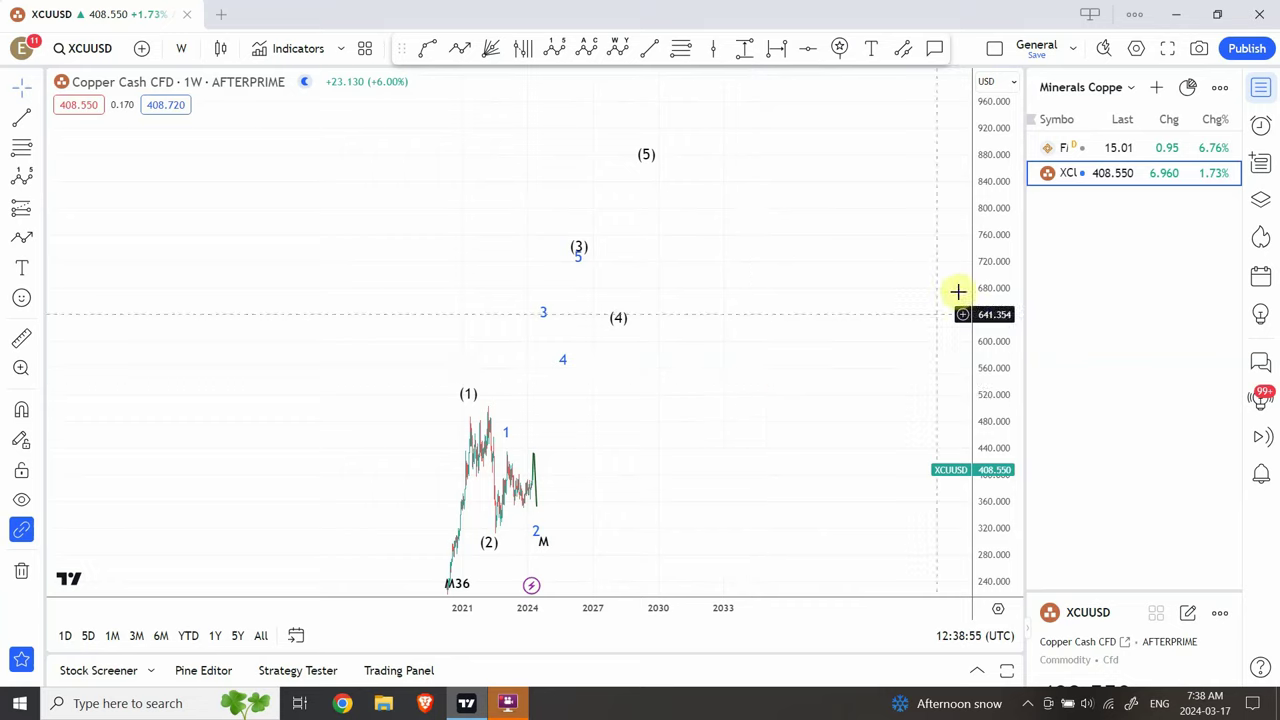
drag(991, 209, 984, 268)
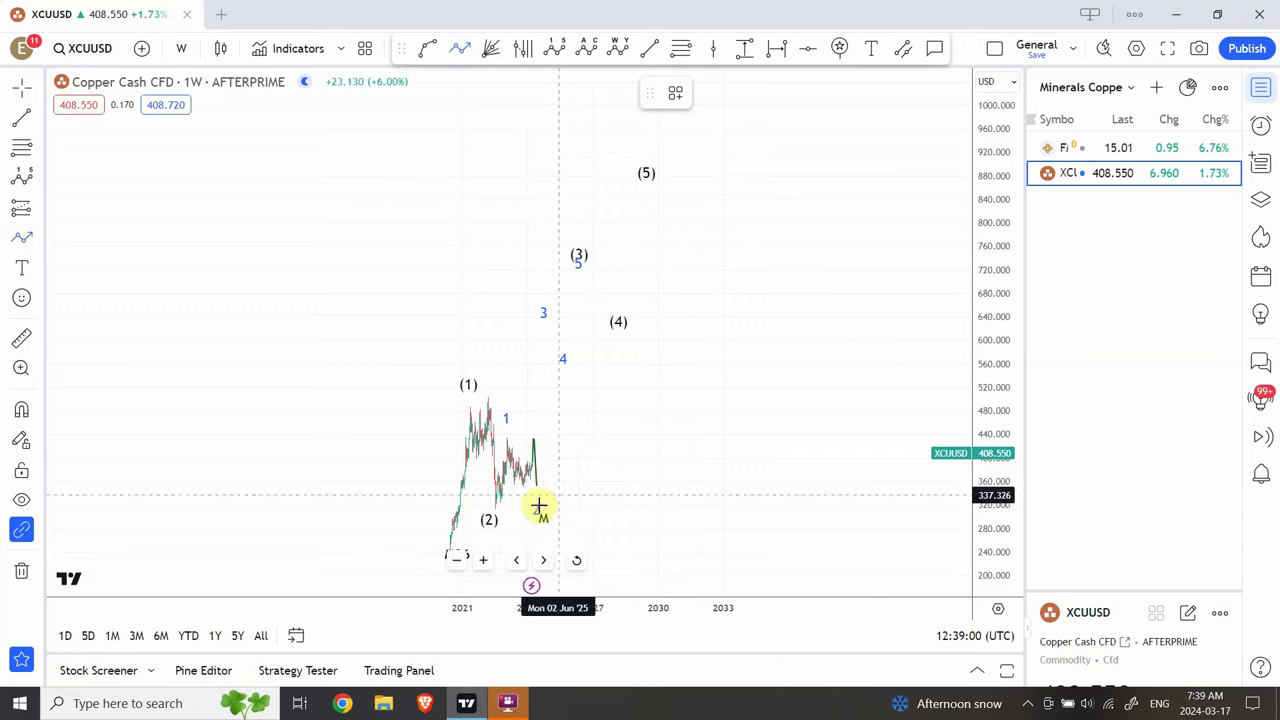
Step: Trace a temporary path from the 2020 copper low through waves (1), (2), (3) and (4) to (5), and delete it
click(417, 561)
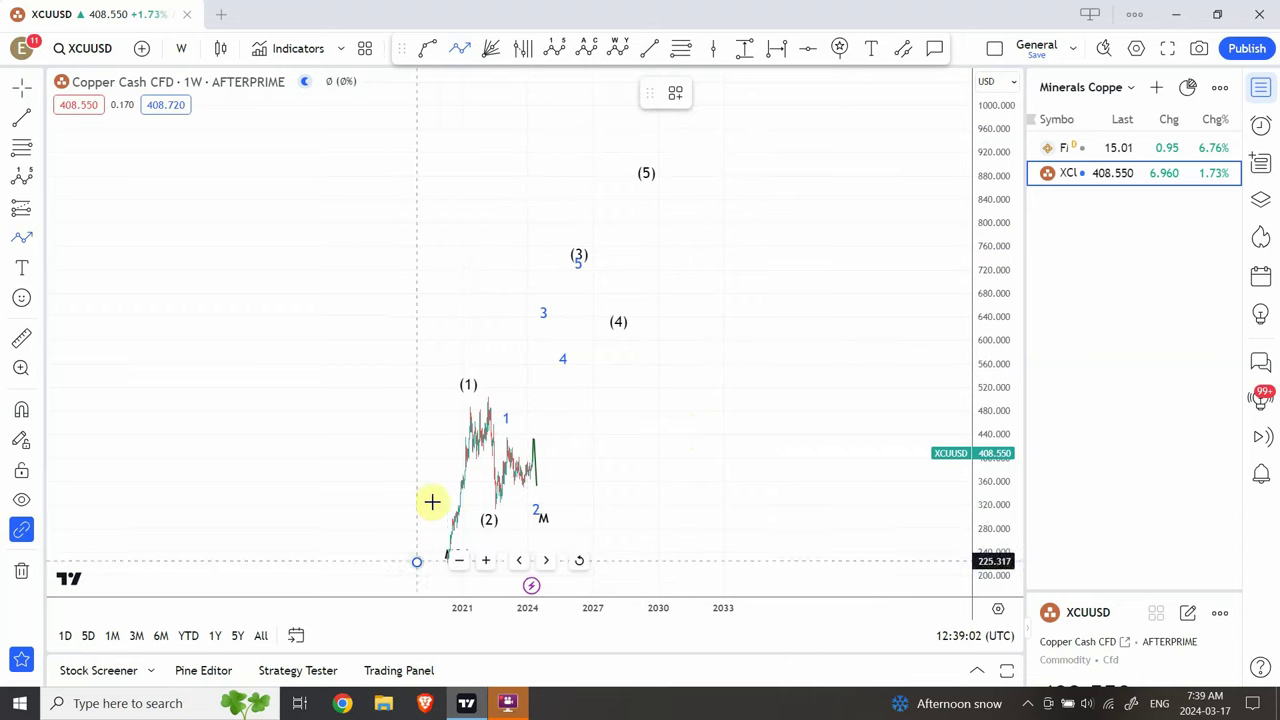
click(467, 428)
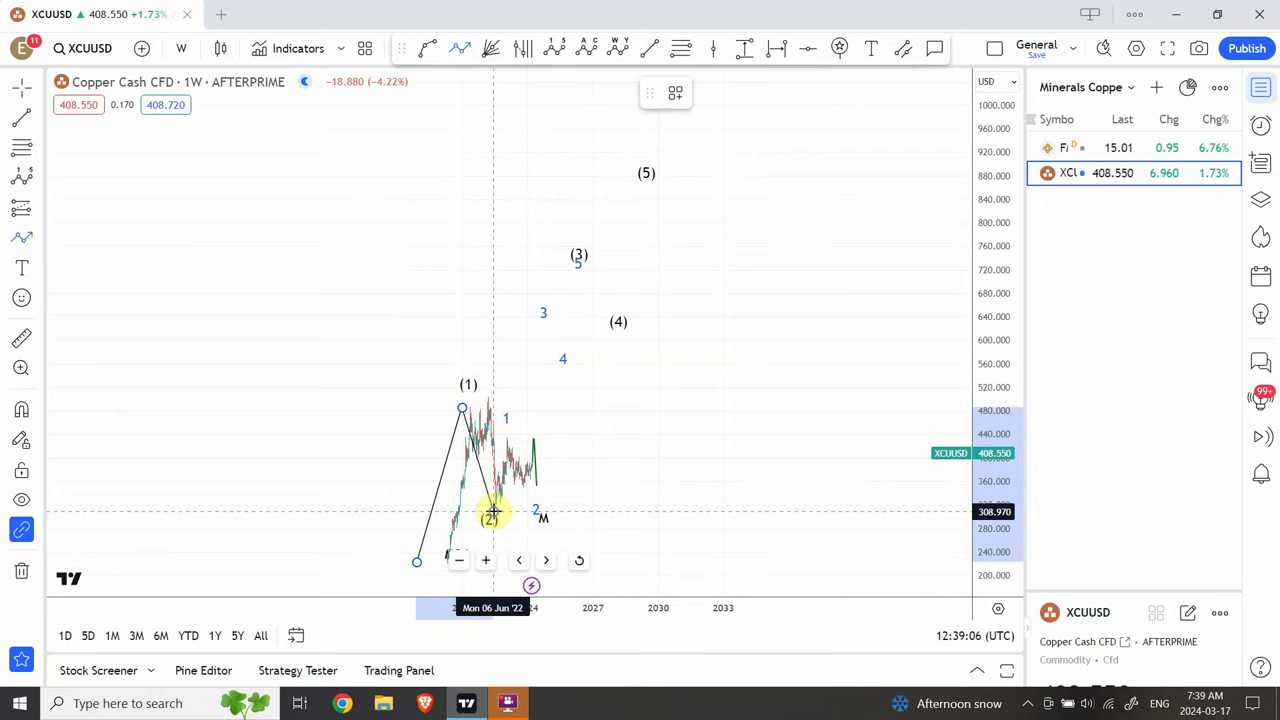
click(498, 490)
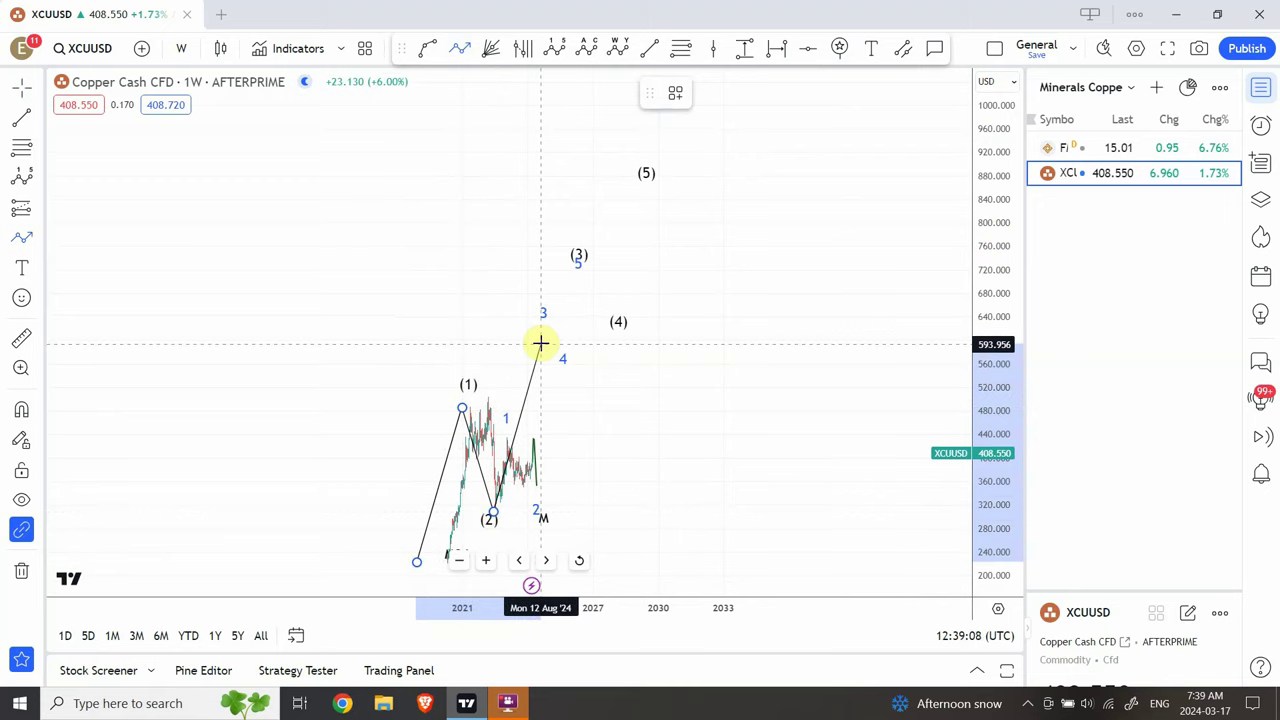
click(565, 238)
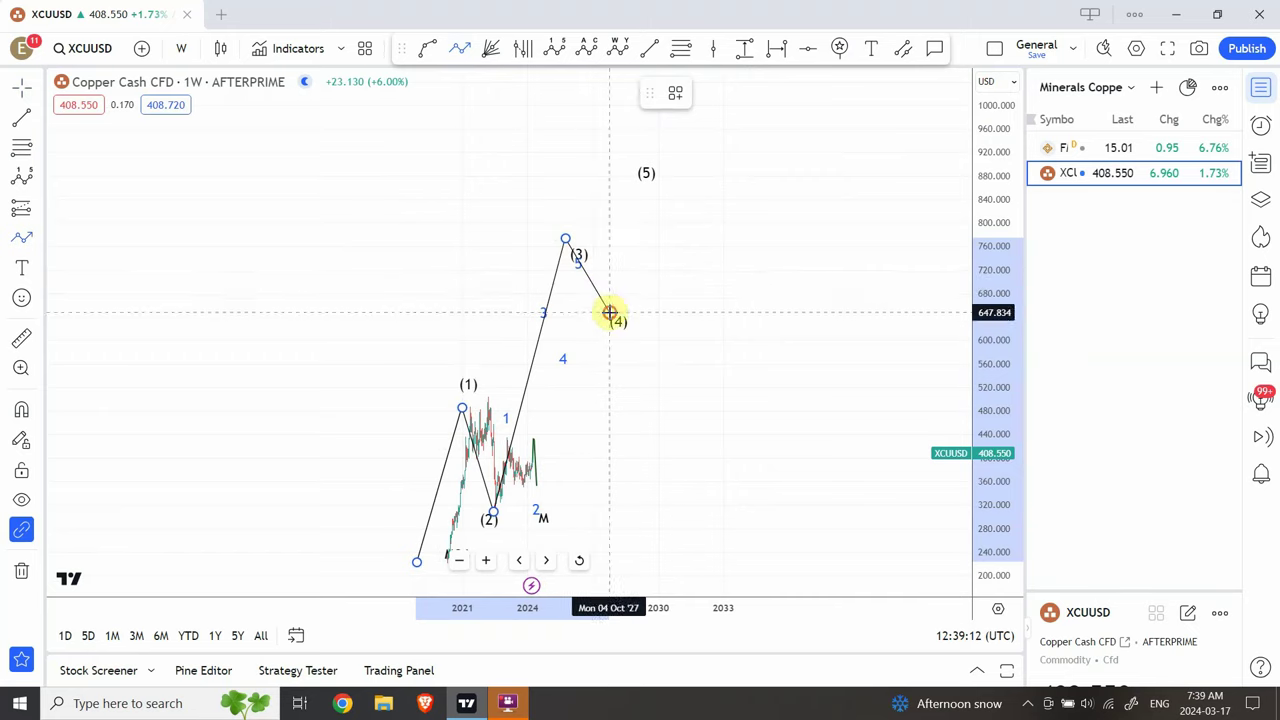
click(610, 314)
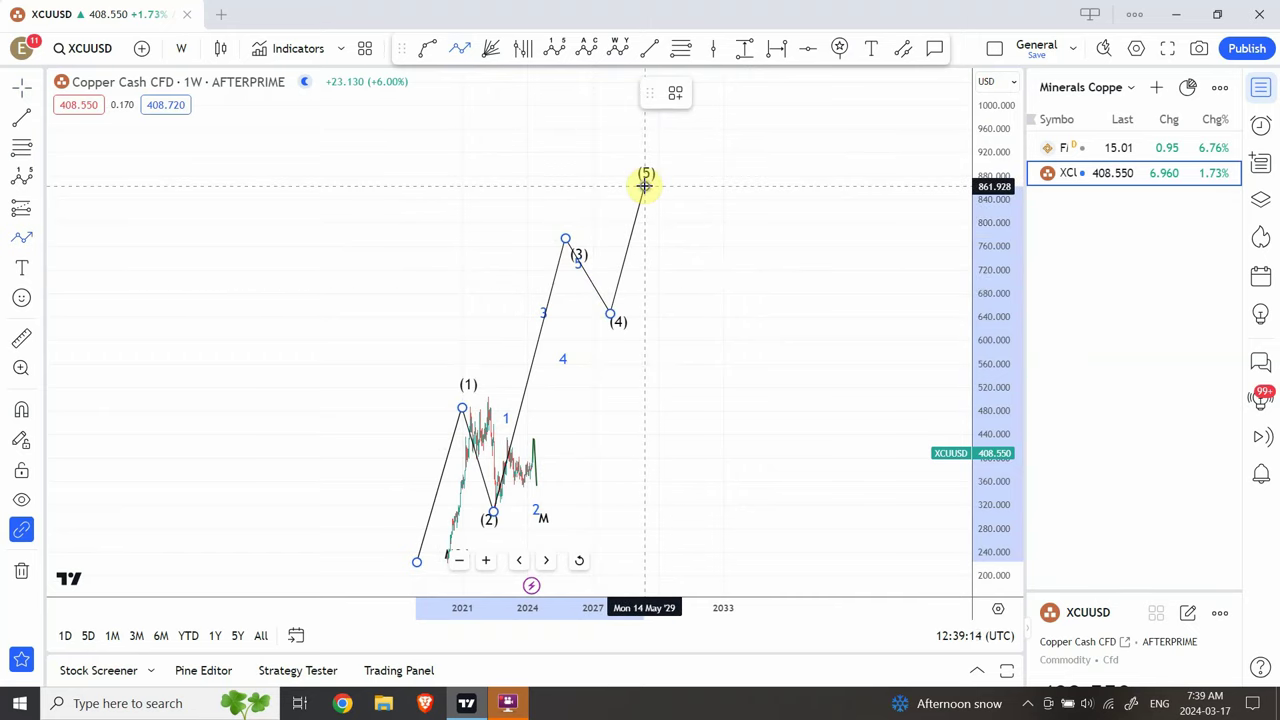
double_click(645, 186)
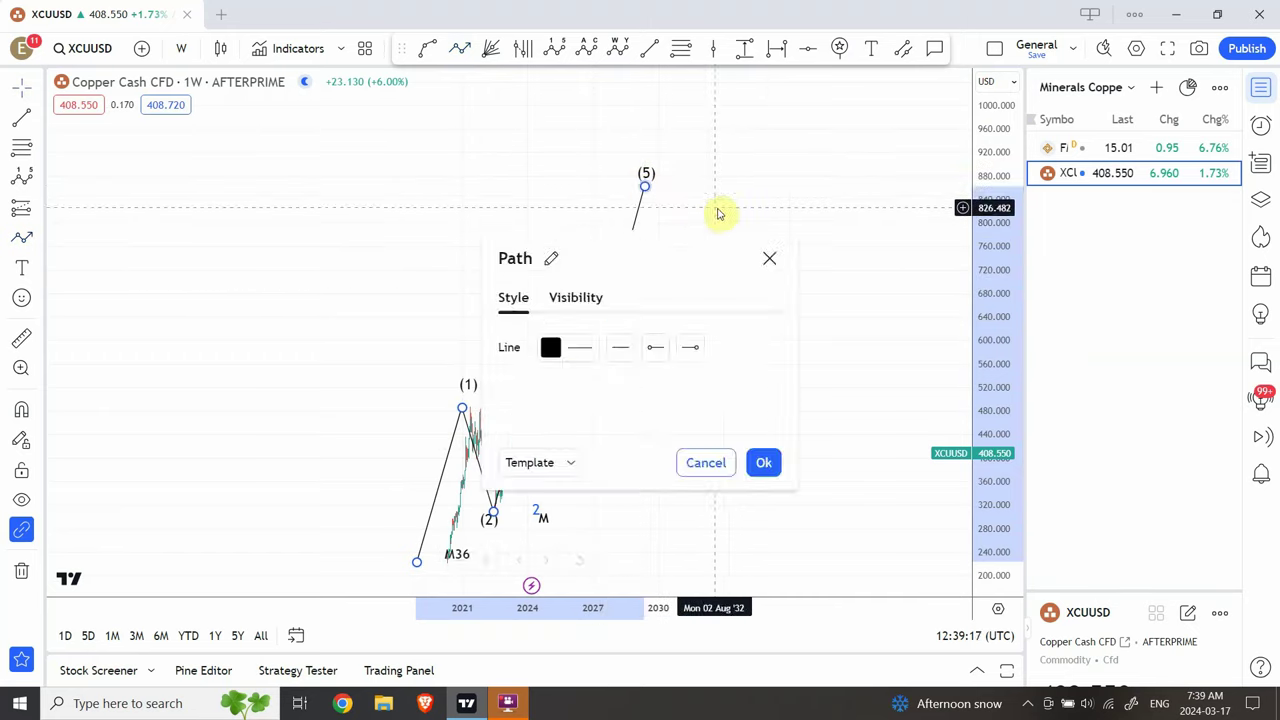
key(Escape)
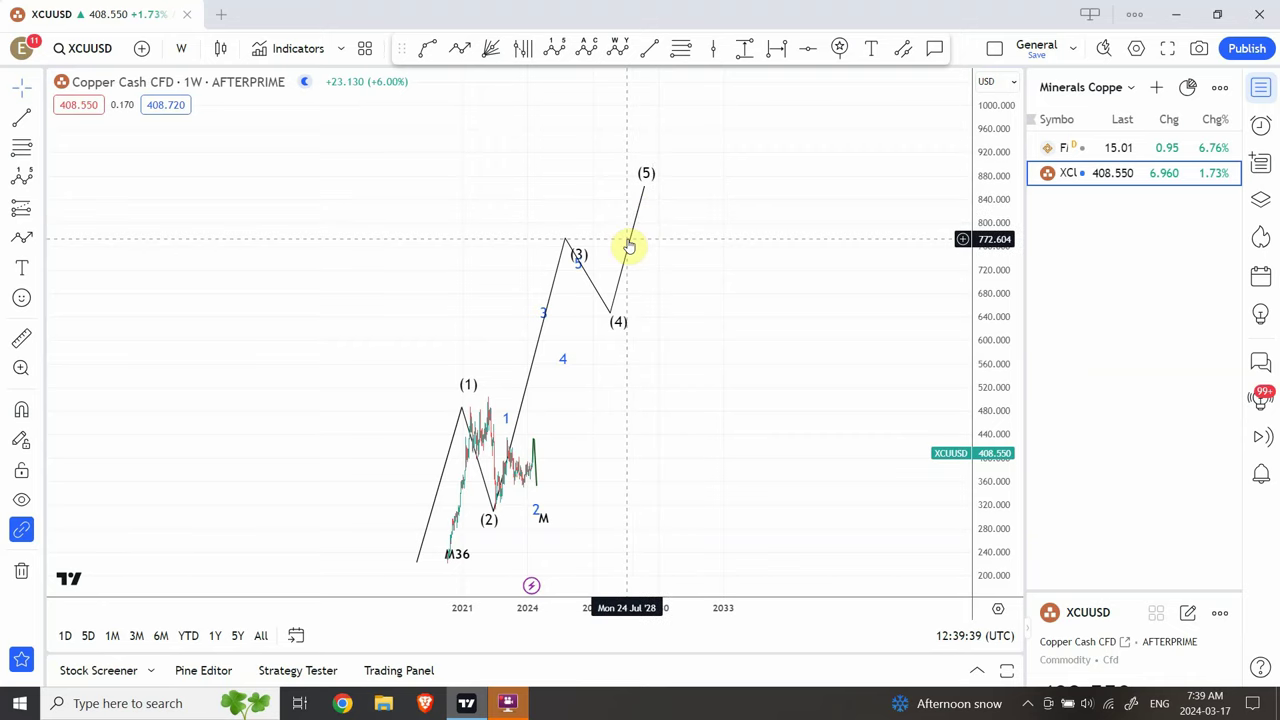
click(628, 240)
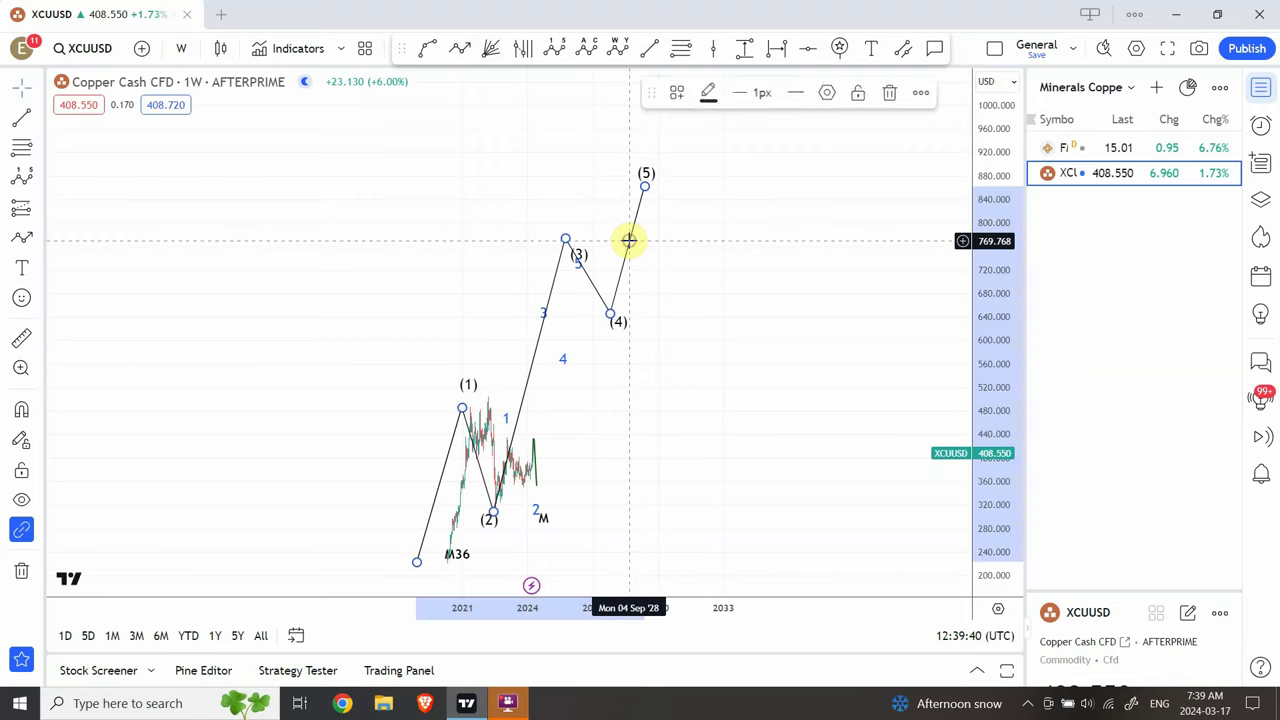
key(Delete)
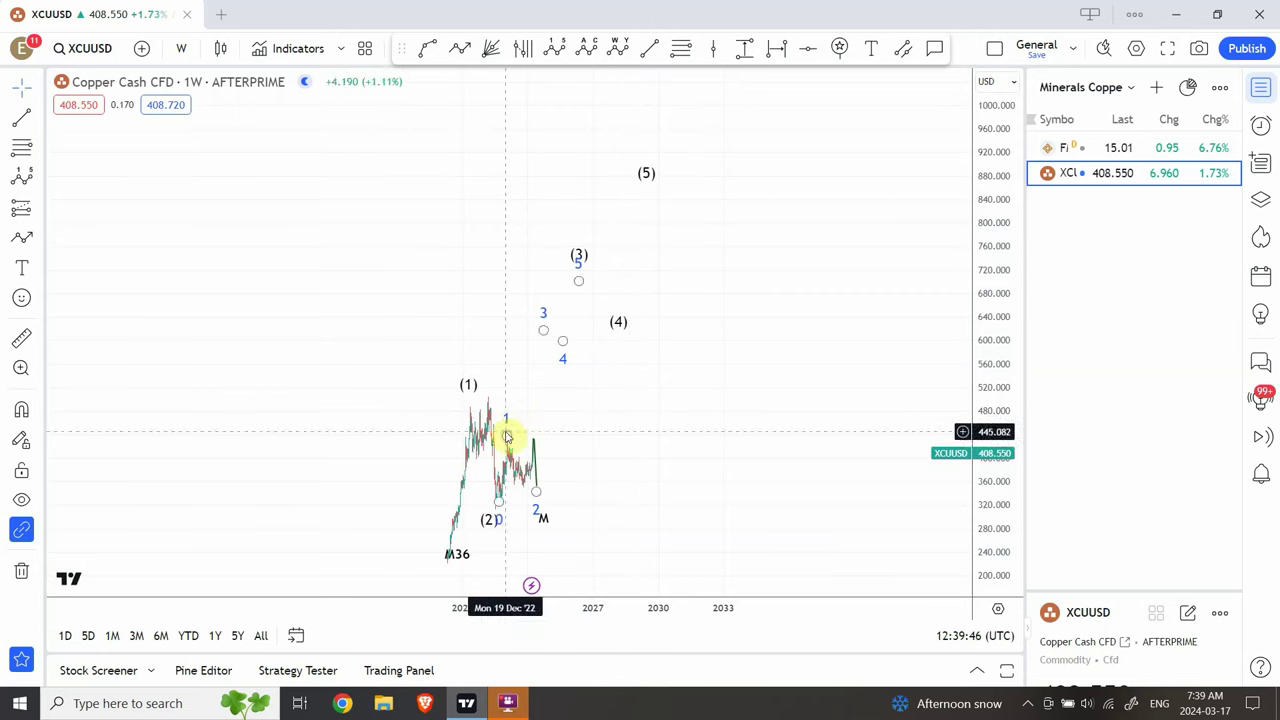
Step: Trace a temporary path from the wave (2) low through blue waves 1, 2, 3 and 4 to 5, and remove it
click(459, 50)
click(494, 507)
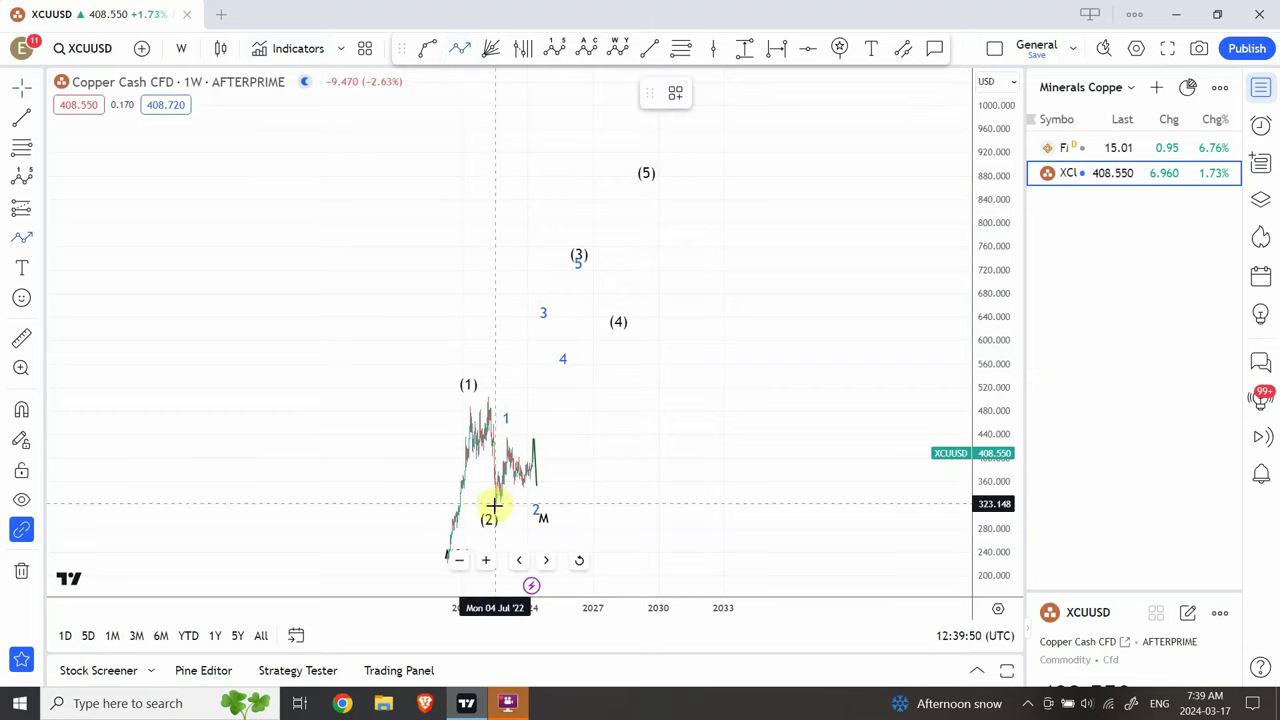
click(505, 443)
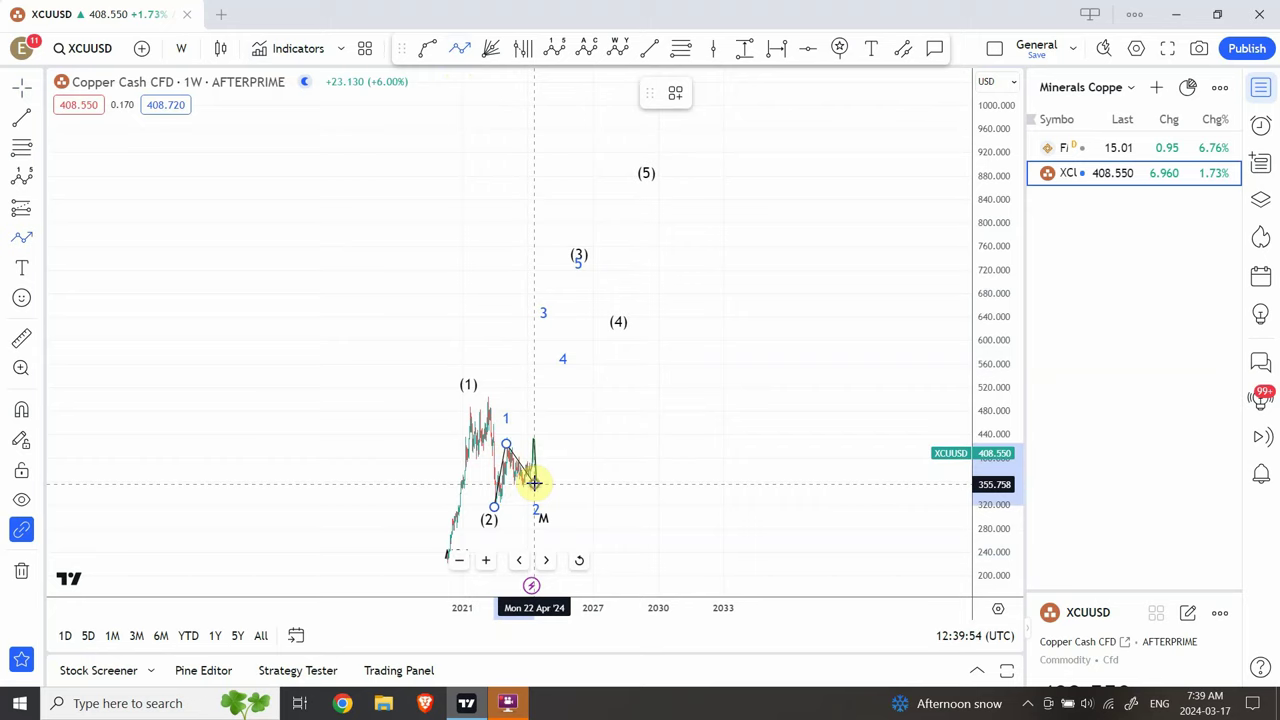
click(534, 483)
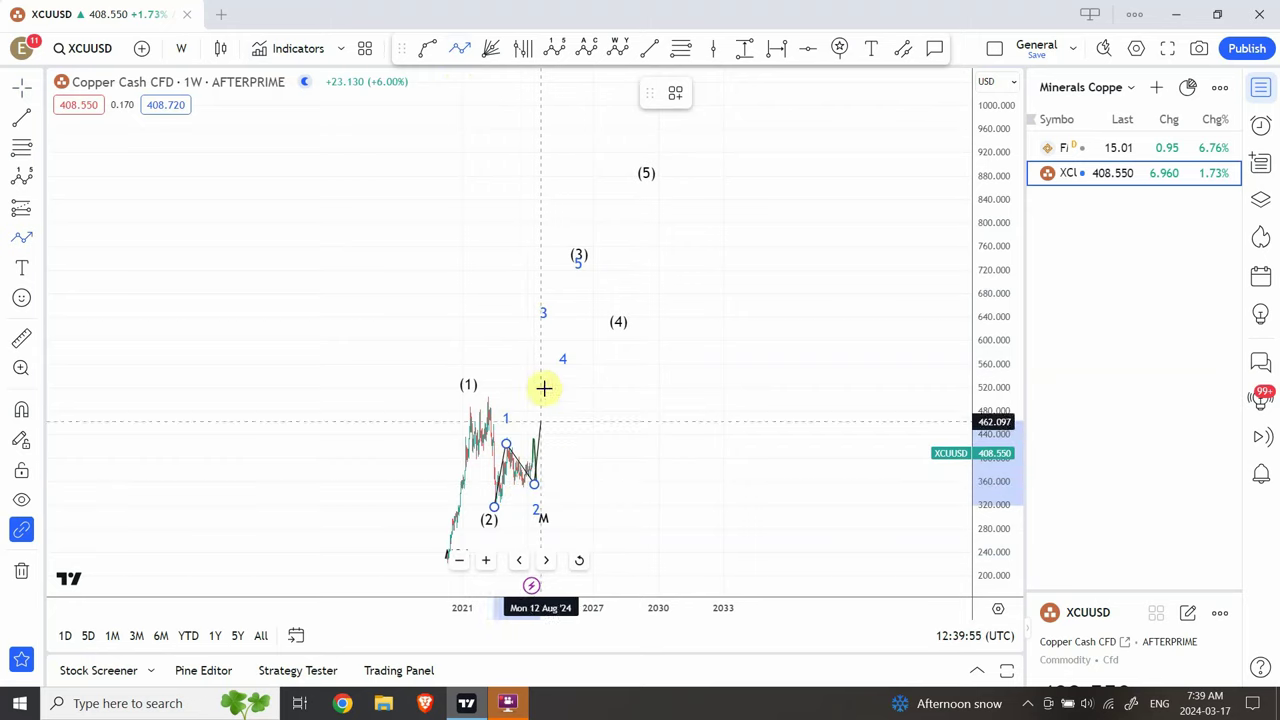
click(547, 312)
click(565, 355)
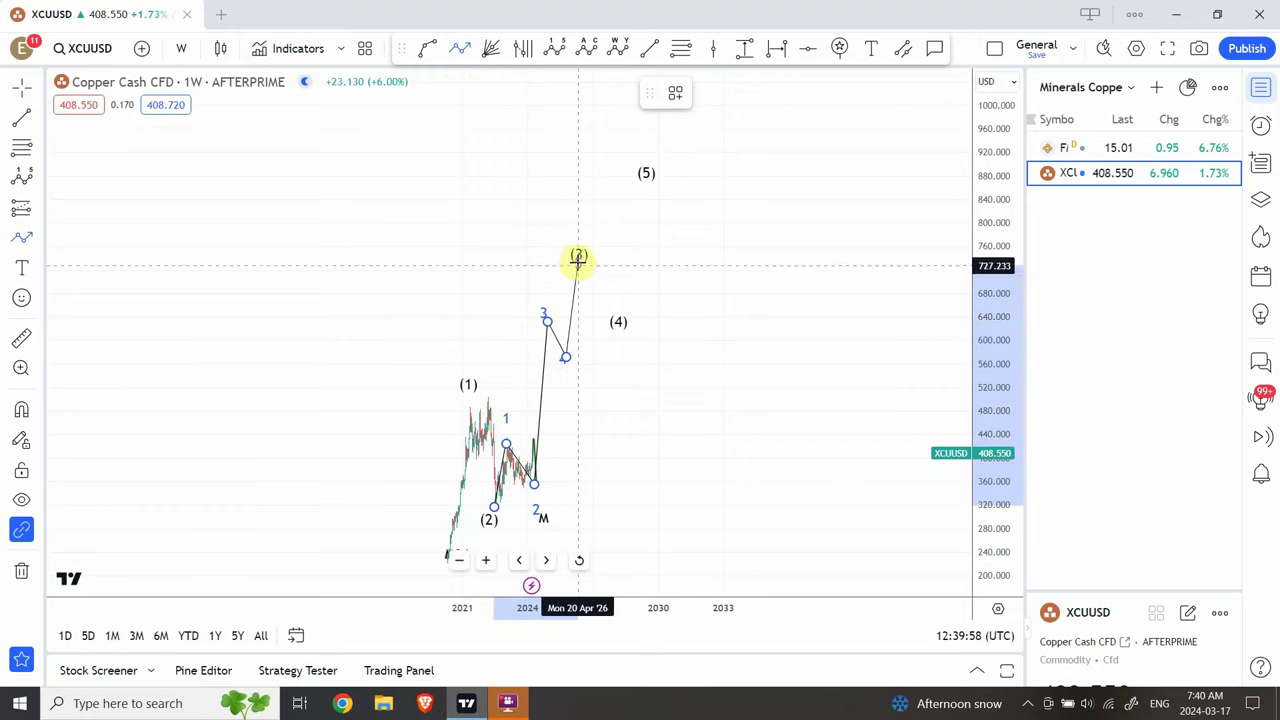
double_click(578, 269)
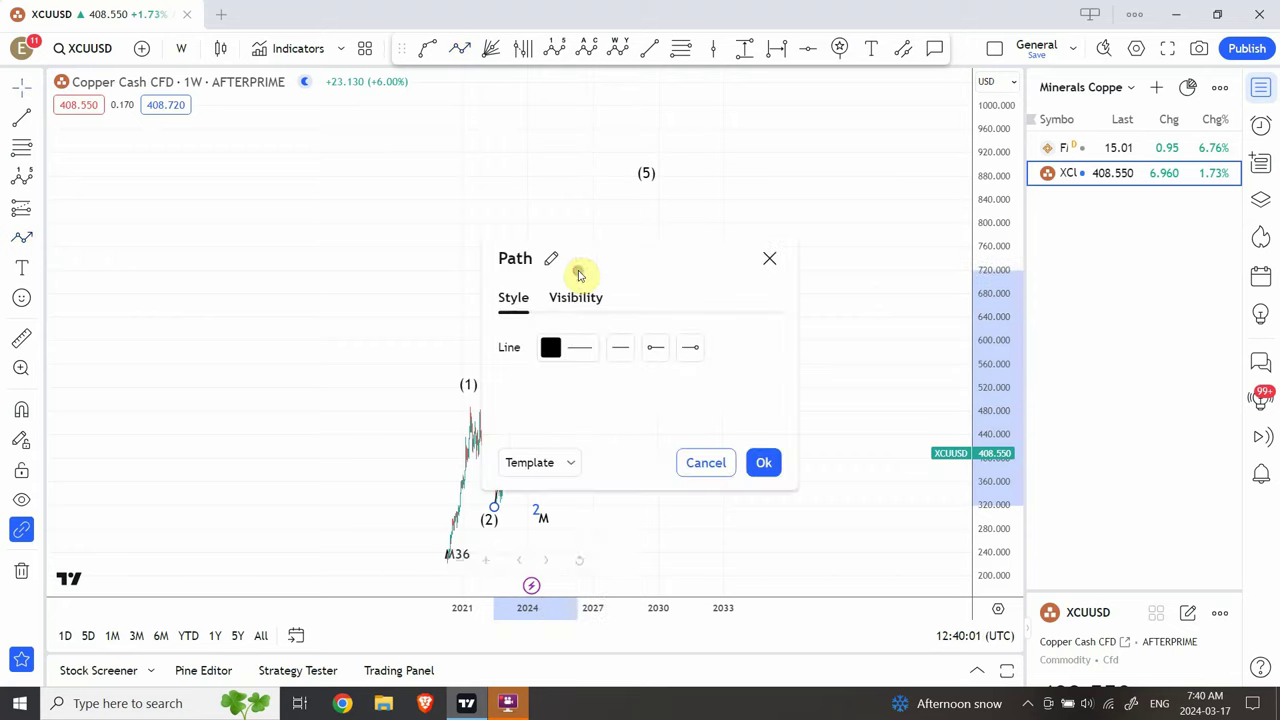
key(Escape)
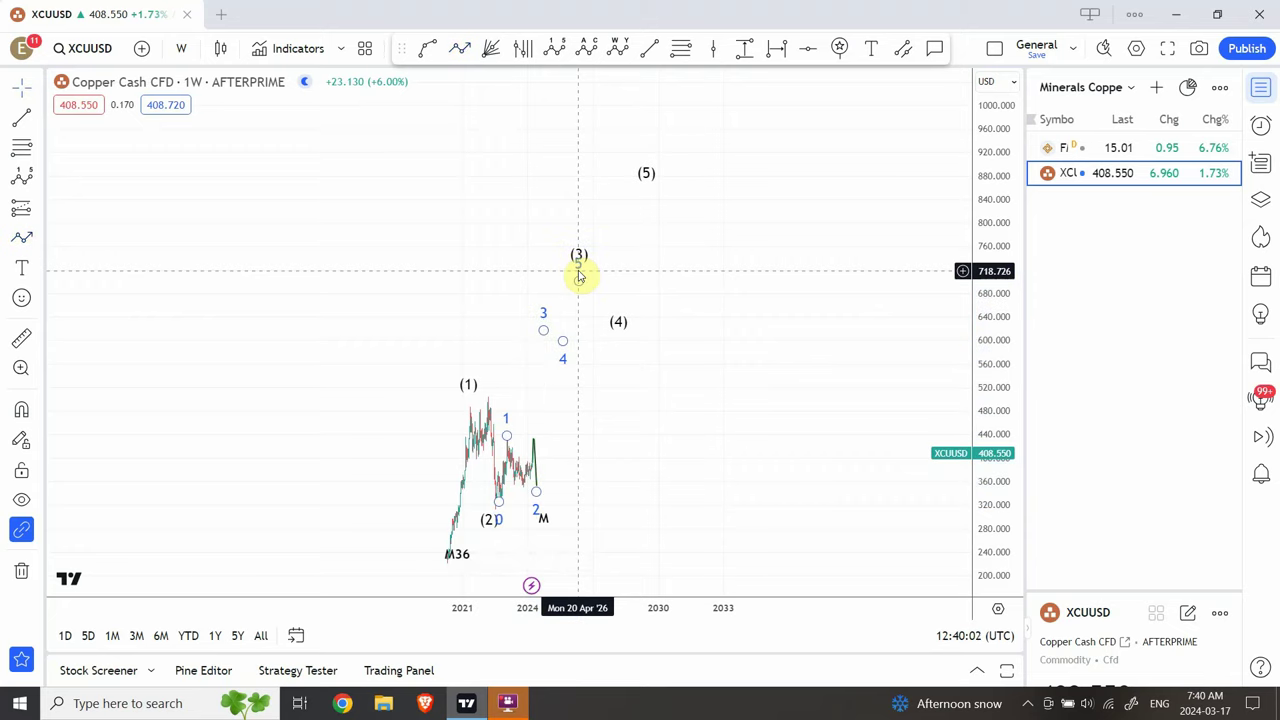
Step: Set the Copper Cash CFD interval to 1 day and examine the correction from blue wave 1 along the green projection lines to wave 2
click(182, 49)
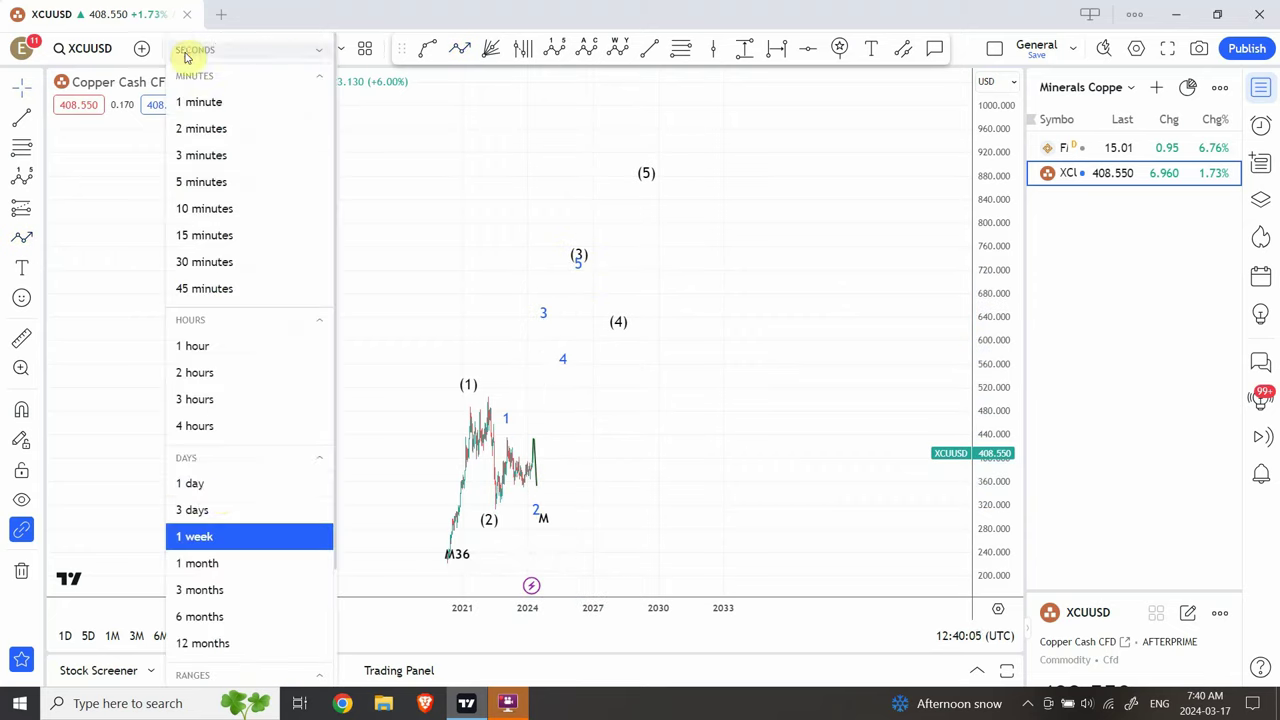
click(216, 491)
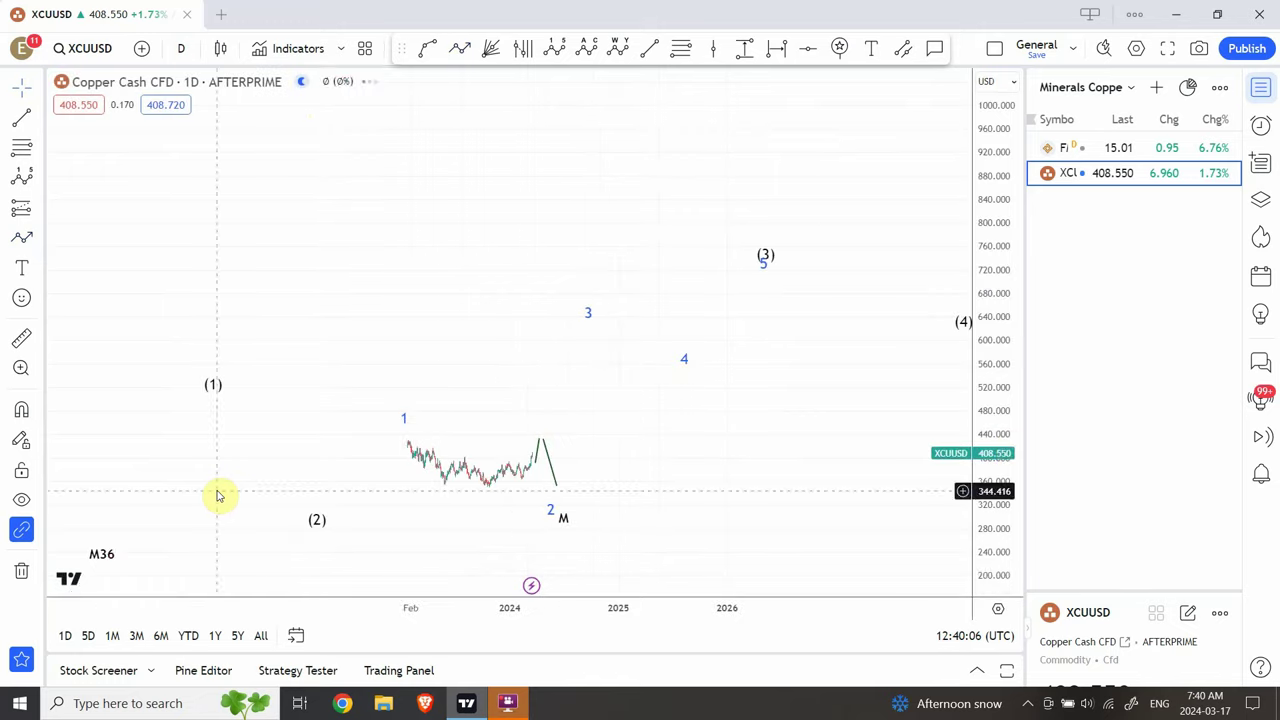
drag(1003, 484, 1003, 194)
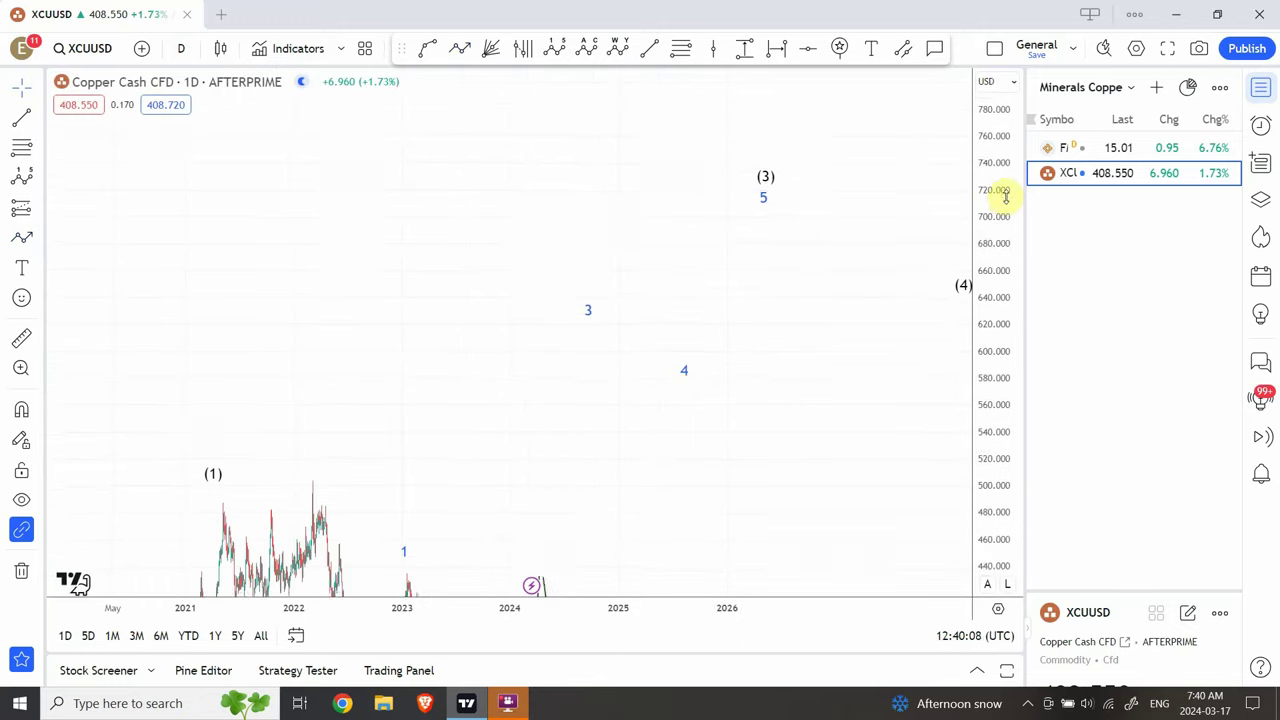
drag(716, 514, 703, 360)
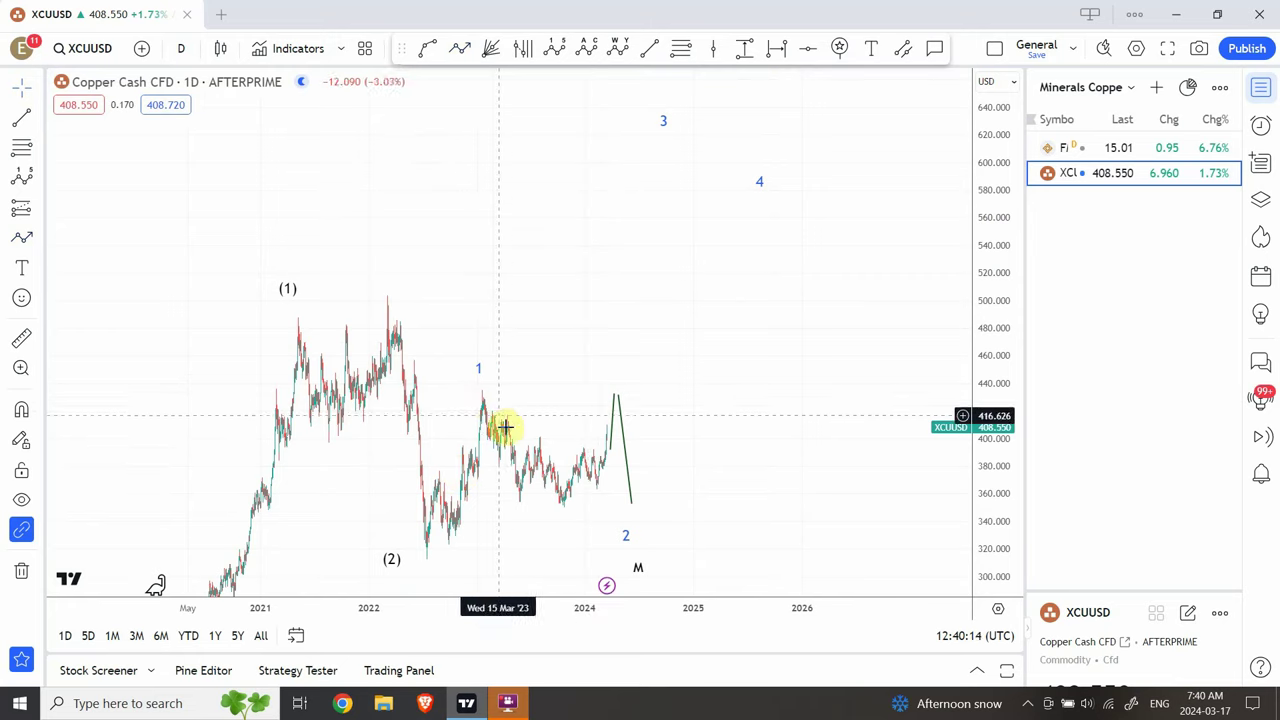
click(617, 397)
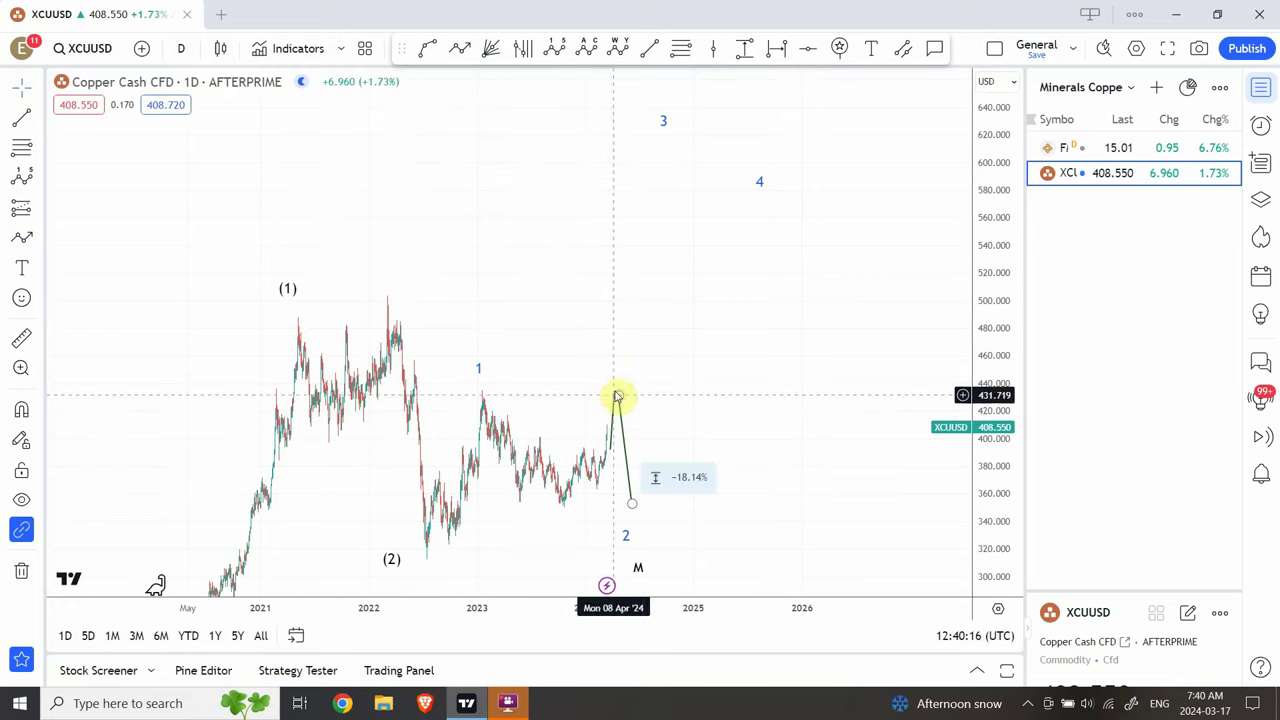
click(609, 438)
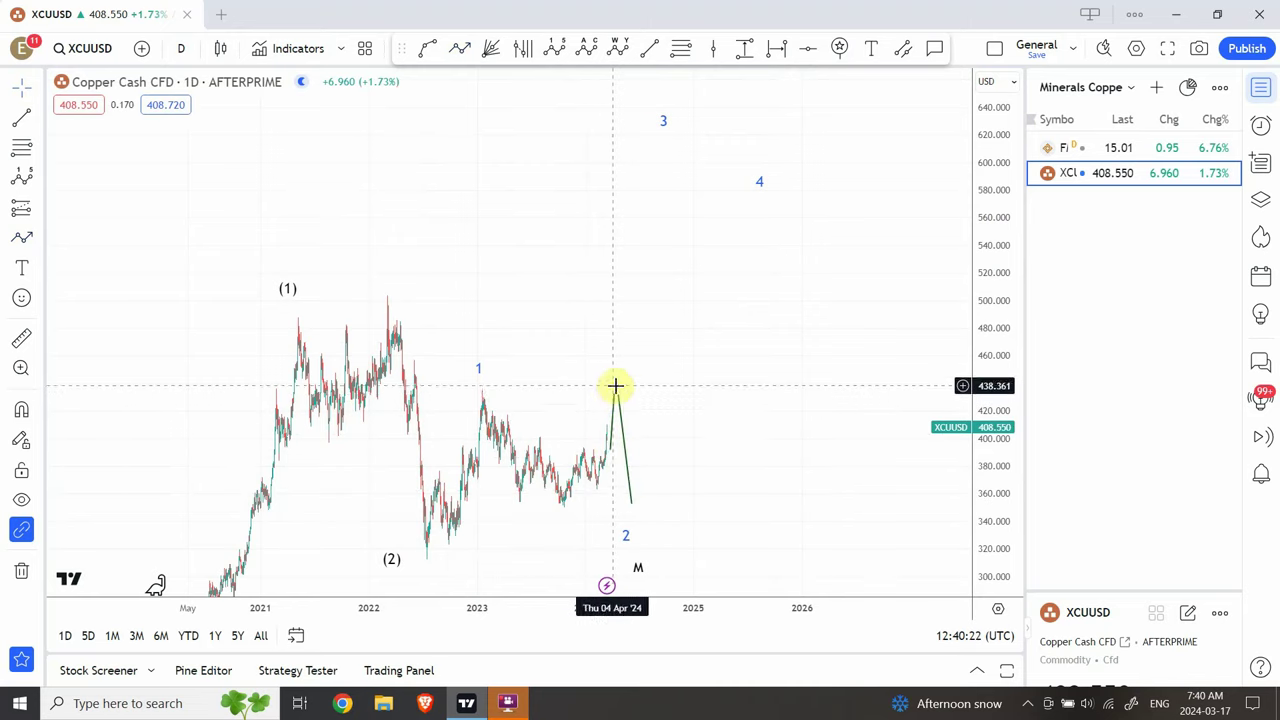
click(623, 471)
click(626, 494)
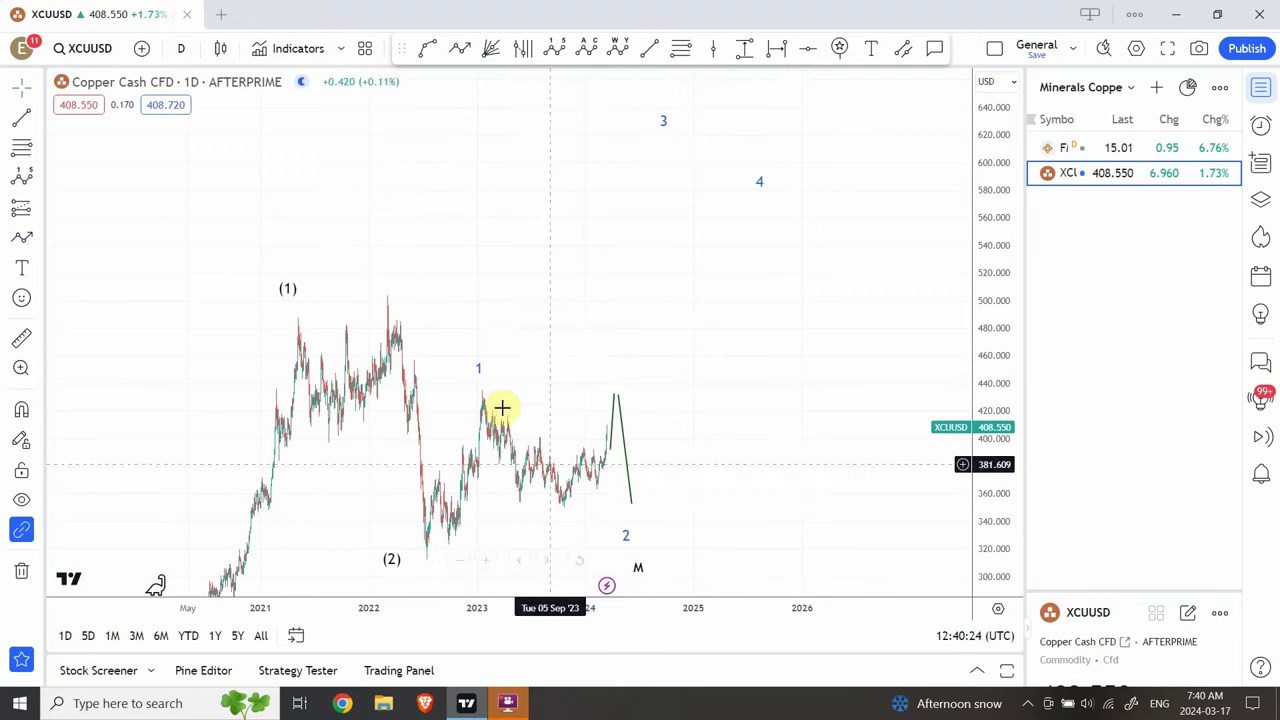
Step: Check the descending green projection line toward blue wave 2 on the Copper Cash CFD chart
click(619, 395)
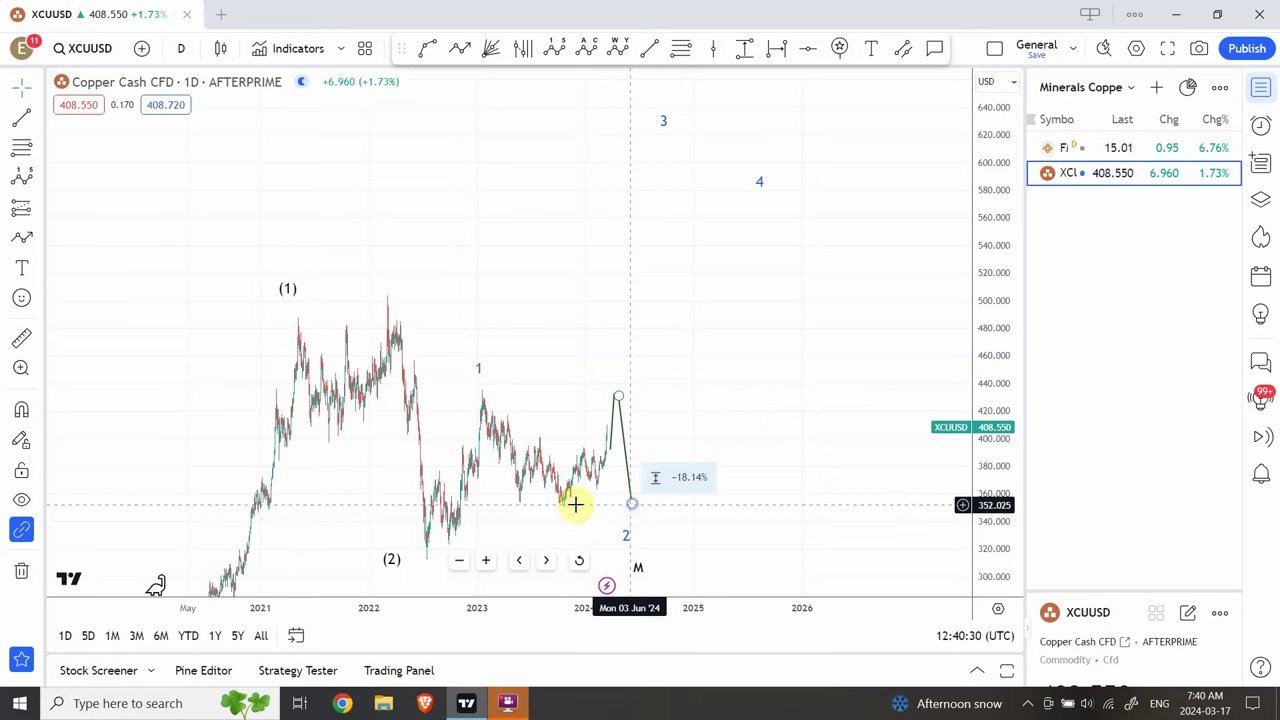
click(636, 483)
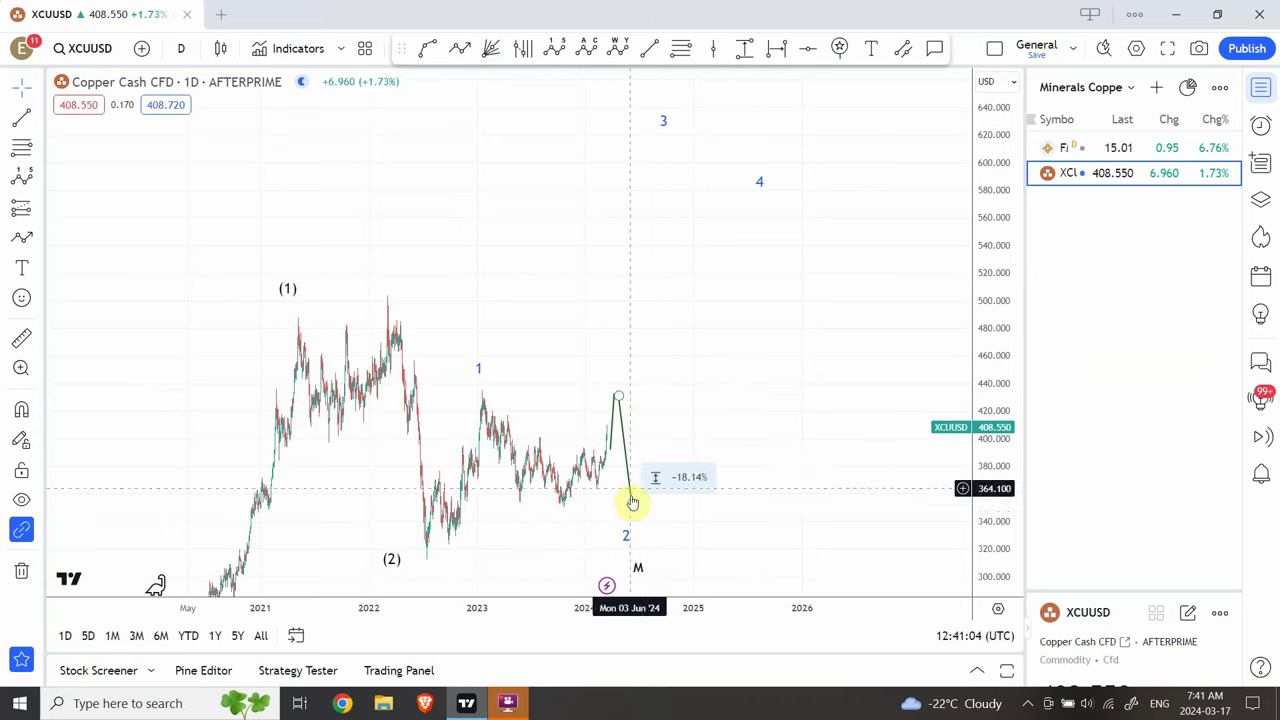
Step: Open the First Quantum Minerals chart and widen its price range to show the correction from circled wave v through a, b and c
click(1120, 150)
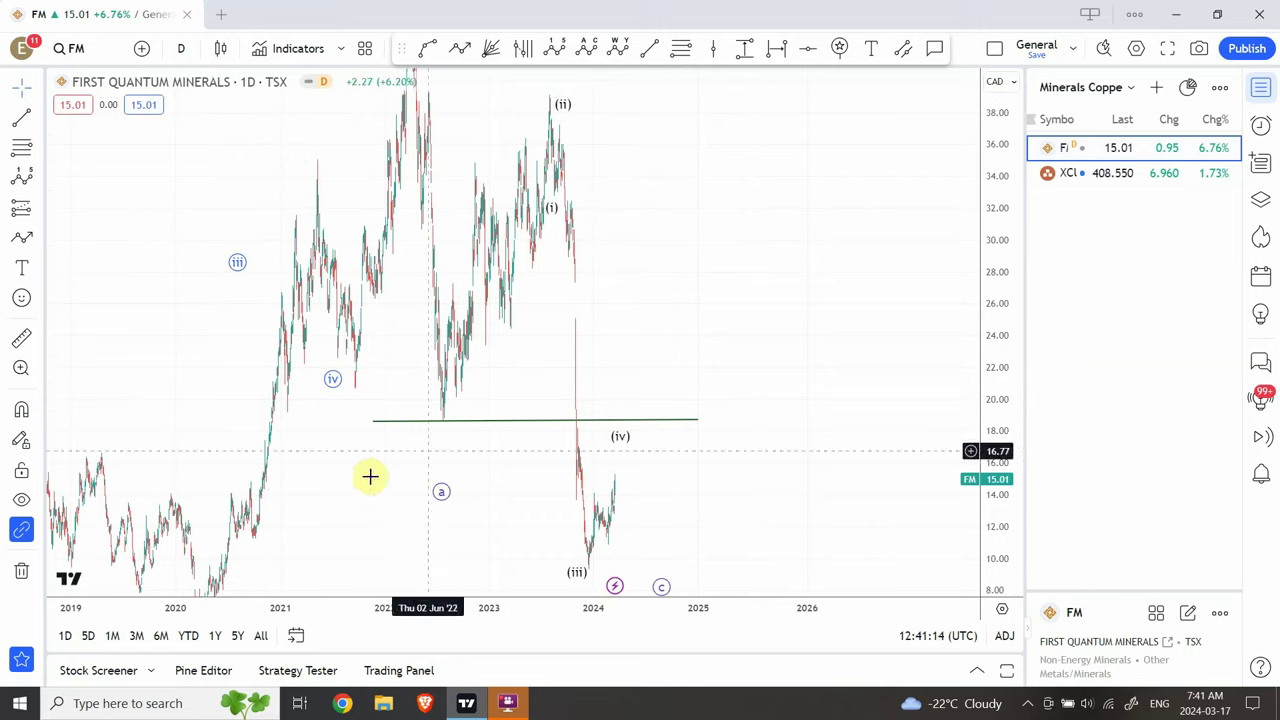
drag(360, 490, 463, 470)
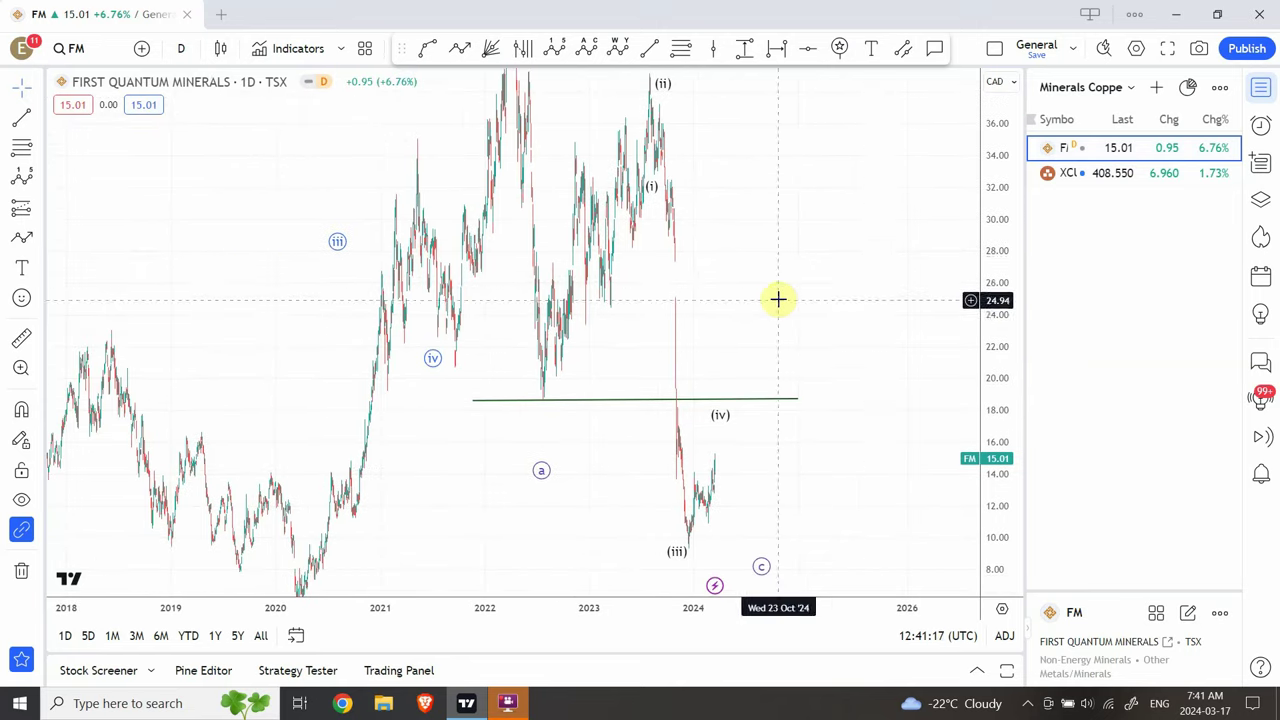
drag(973, 360, 971, 394)
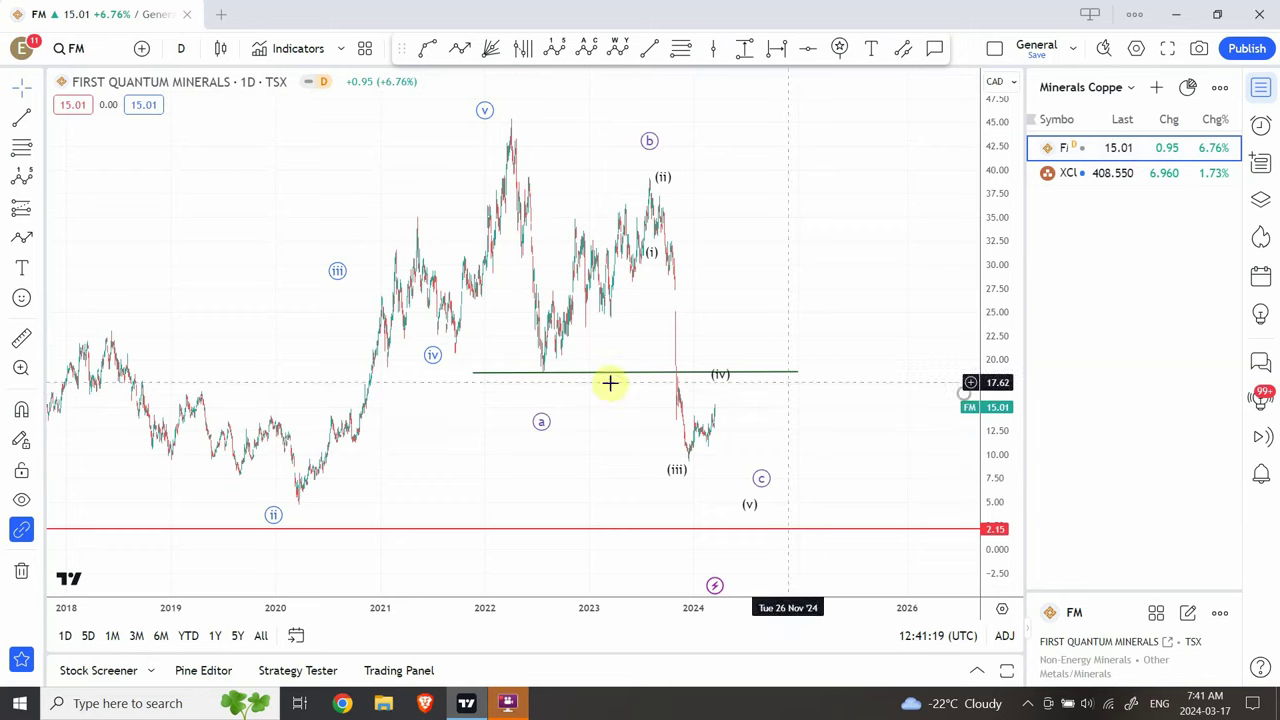
mouse_move(428, 563)
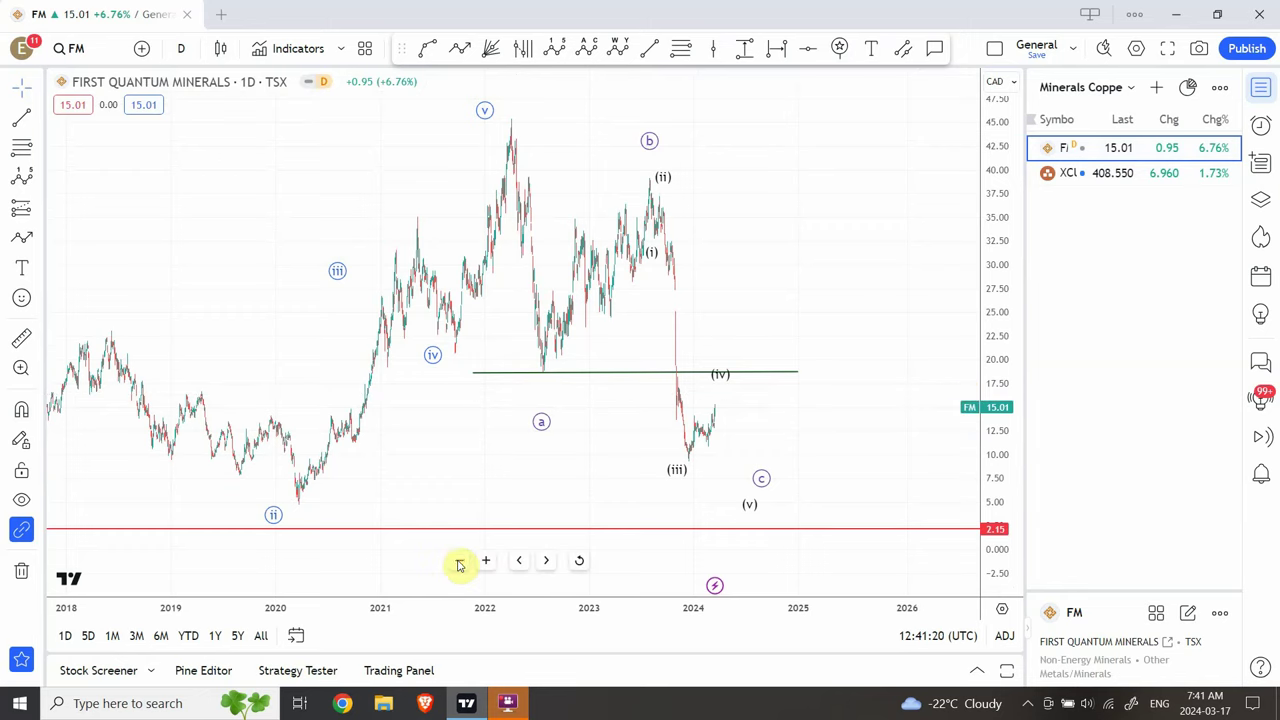
Step: Set the First Quantum Minerals interval to 1 week and widen the price range to show red waves A, B and projected C
click(186, 53)
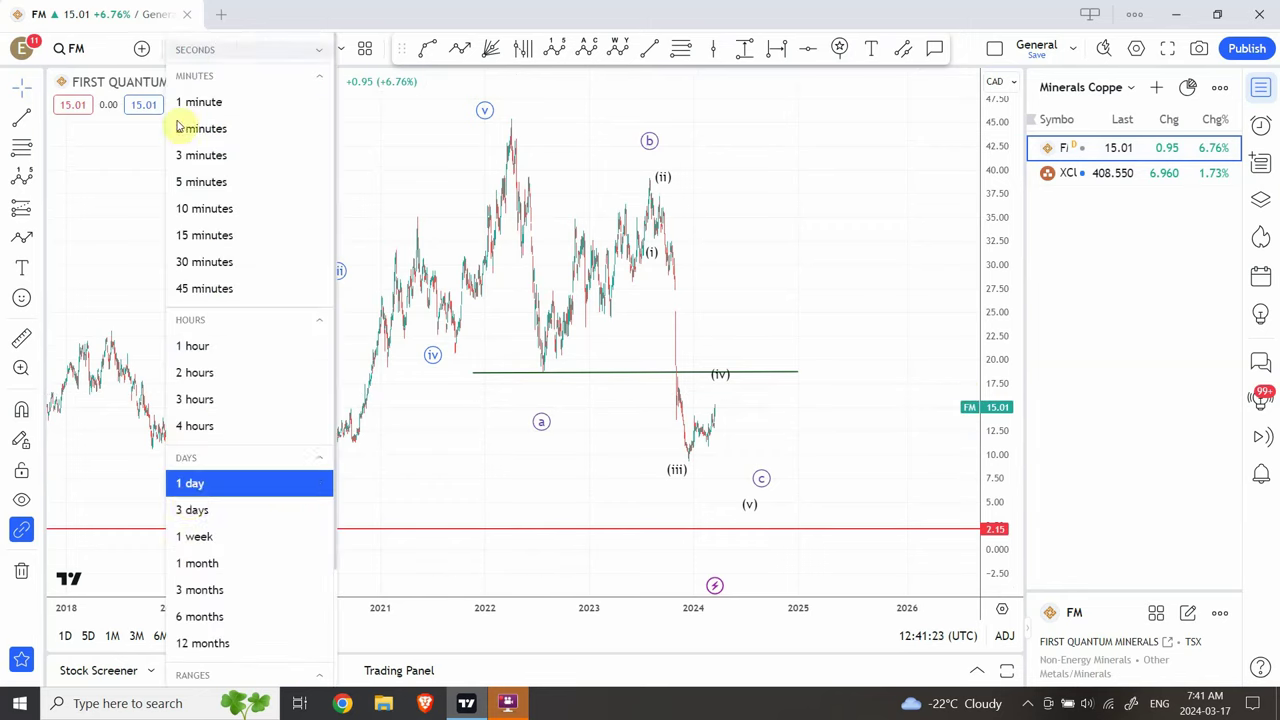
click(198, 541)
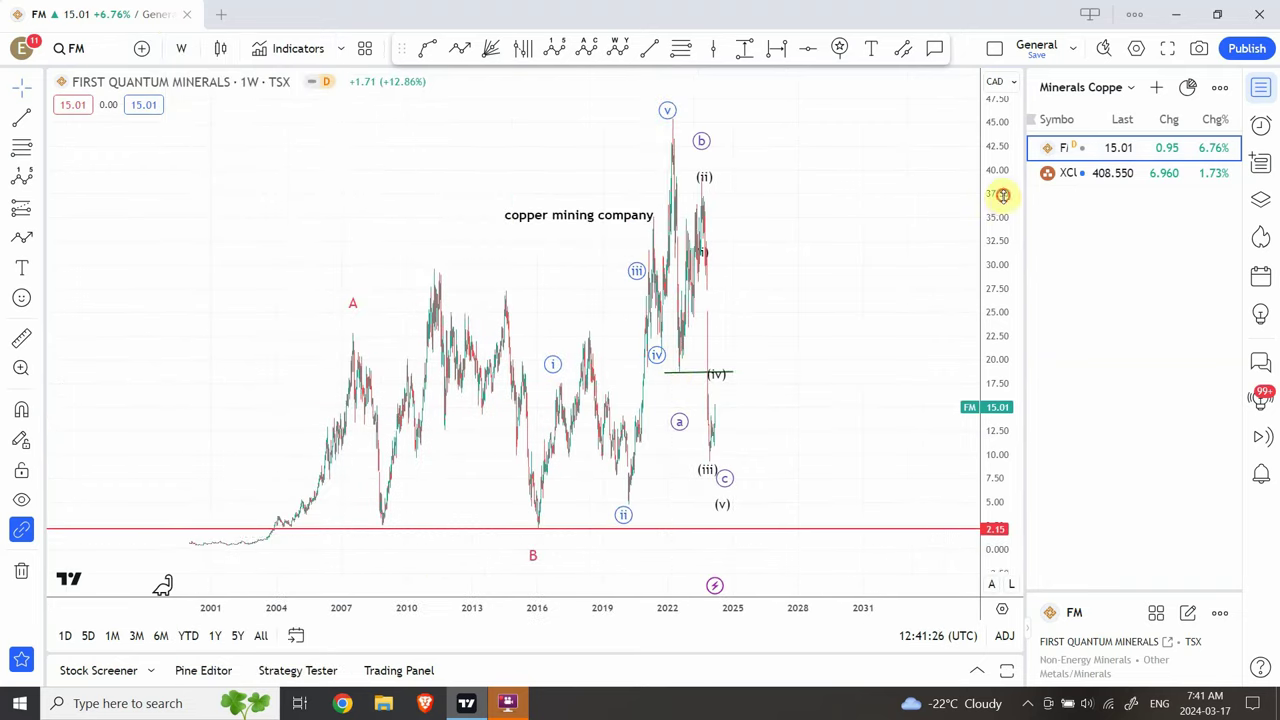
drag(1003, 196, 990, 389)
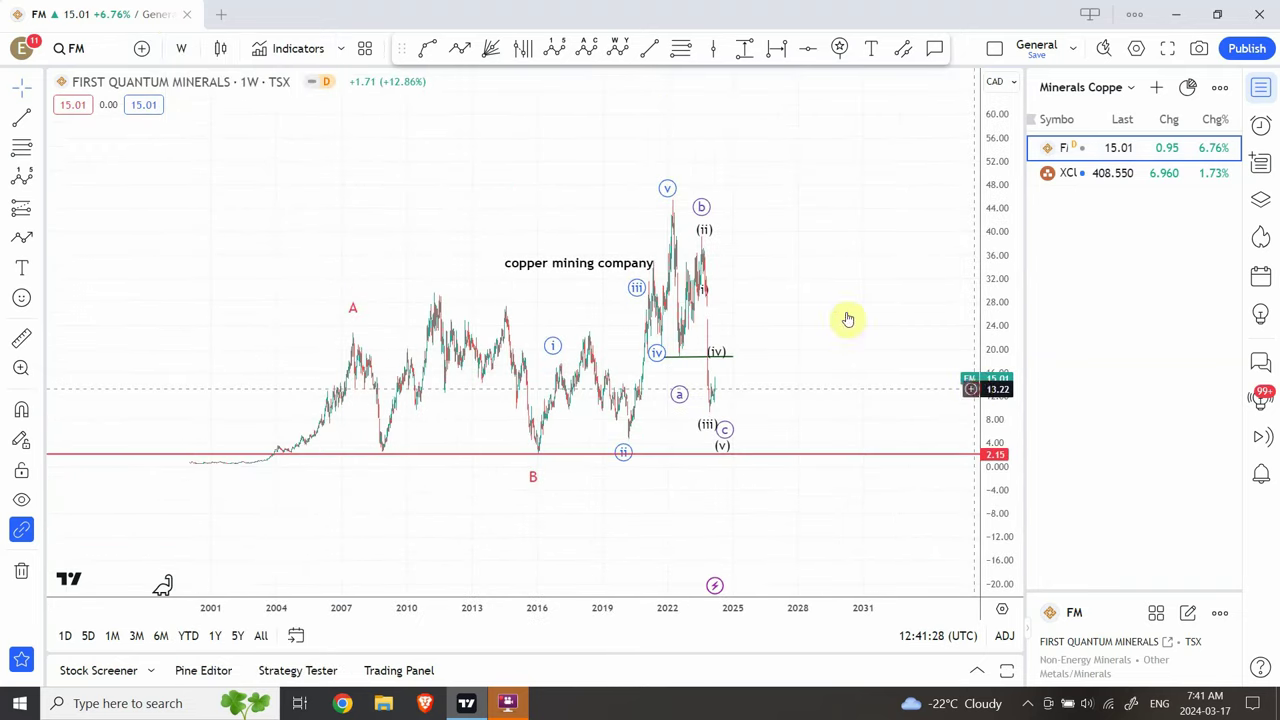
drag(829, 206, 797, 293)
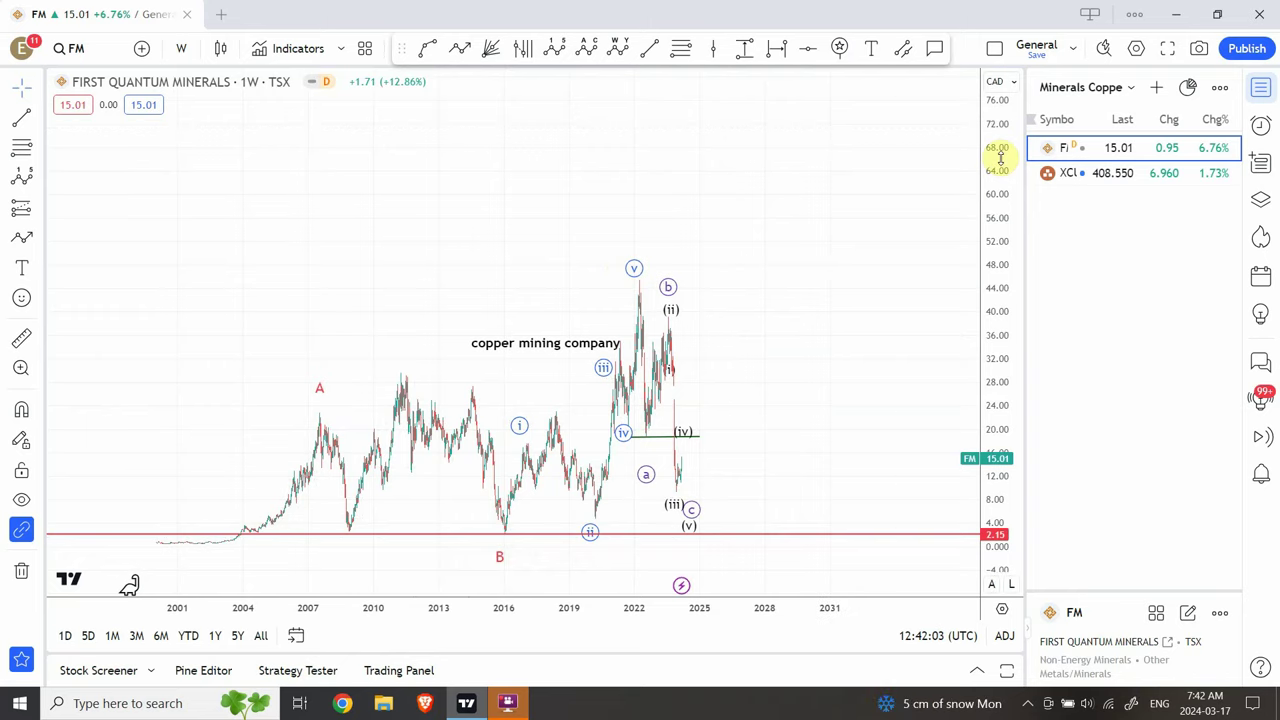
drag(1000, 157, 997, 216)
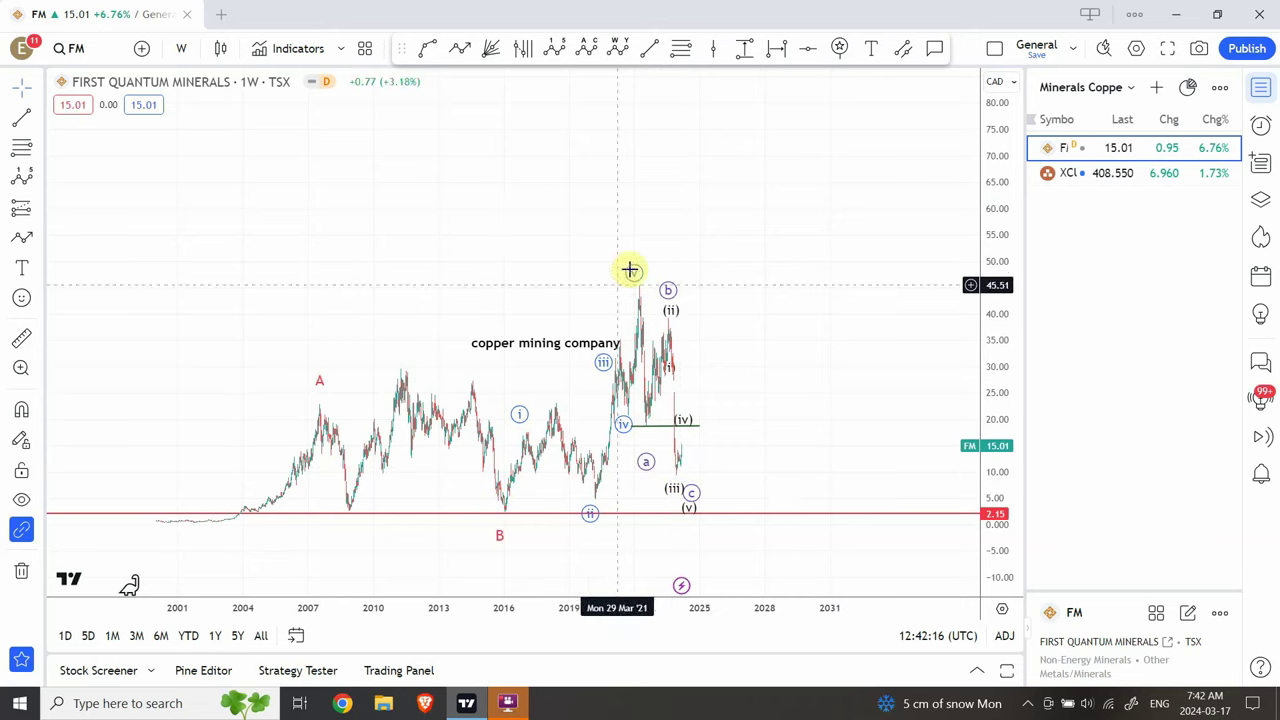
drag(794, 229, 761, 362)
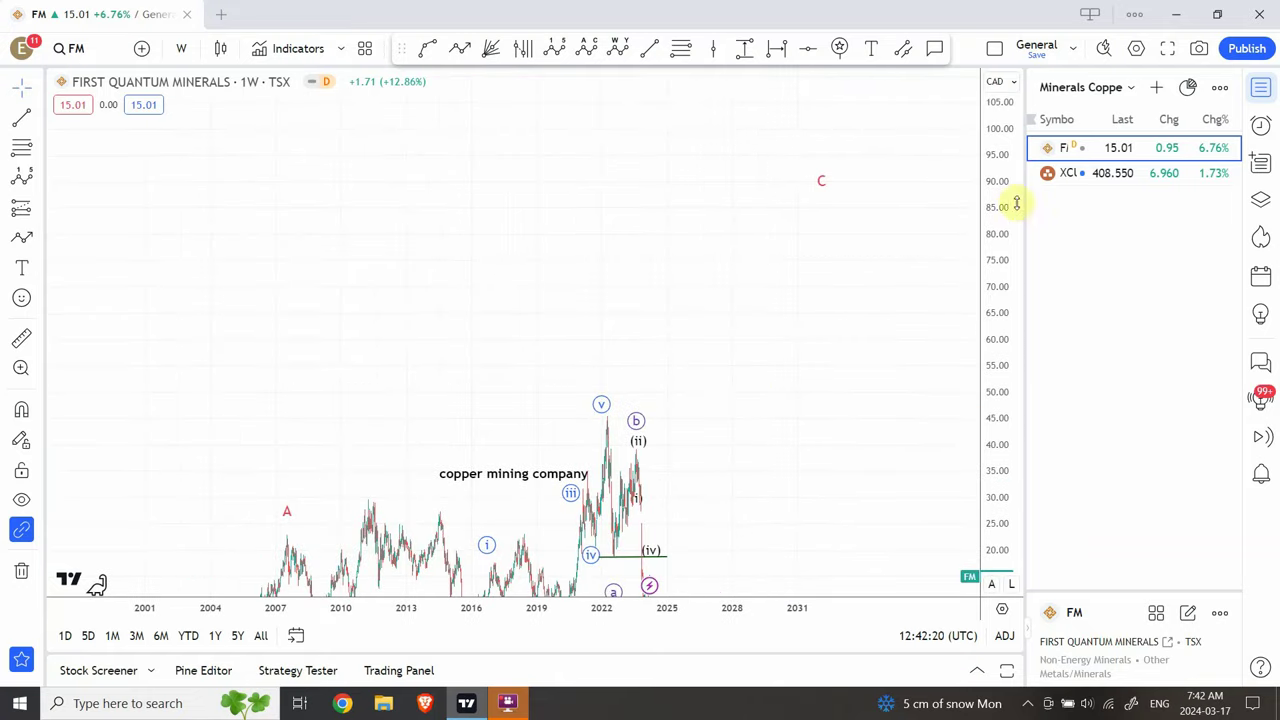
drag(987, 268, 986, 360)
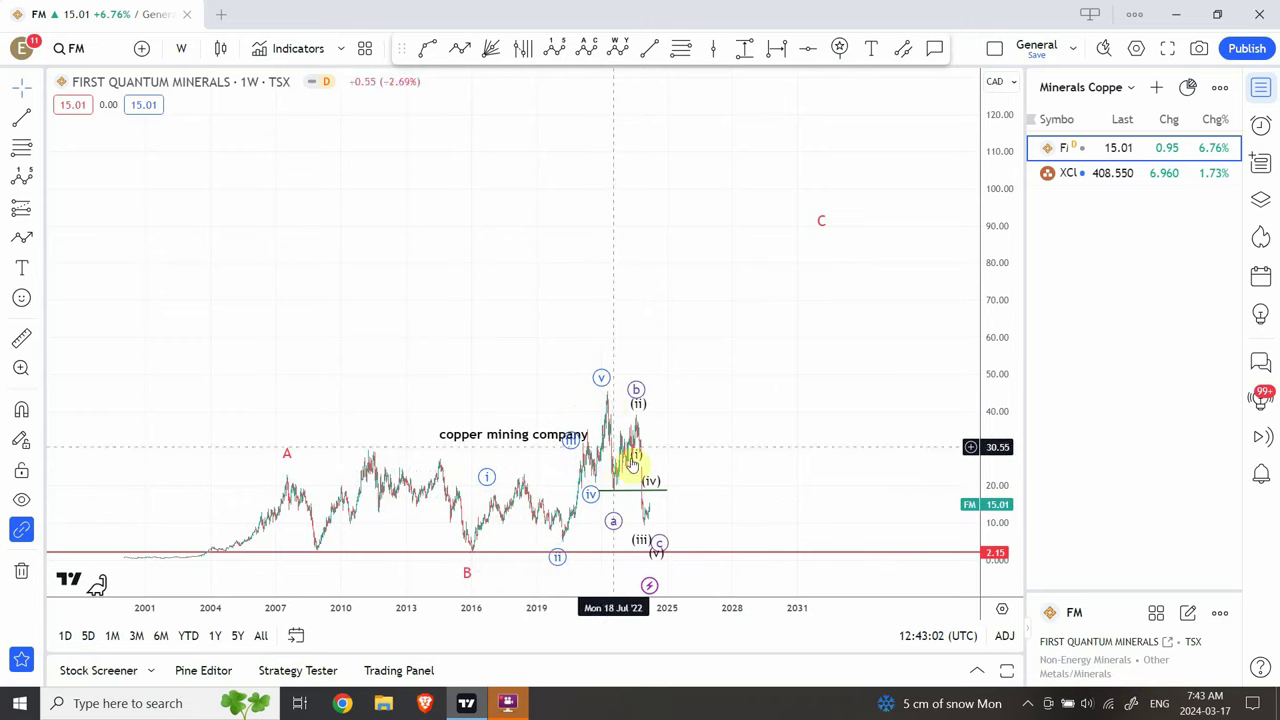
Step: Set the First Quantum Minerals interval to 1 hour and auto-fit the price scale to the data
click(182, 50)
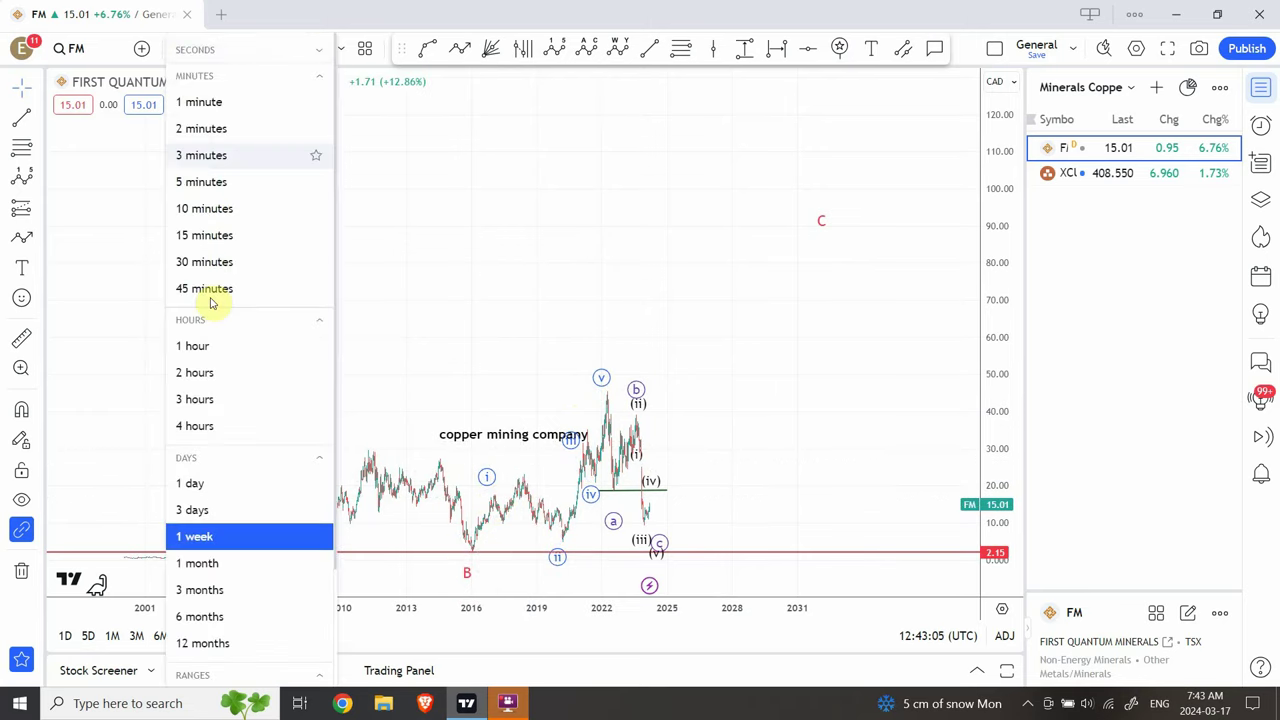
click(220, 352)
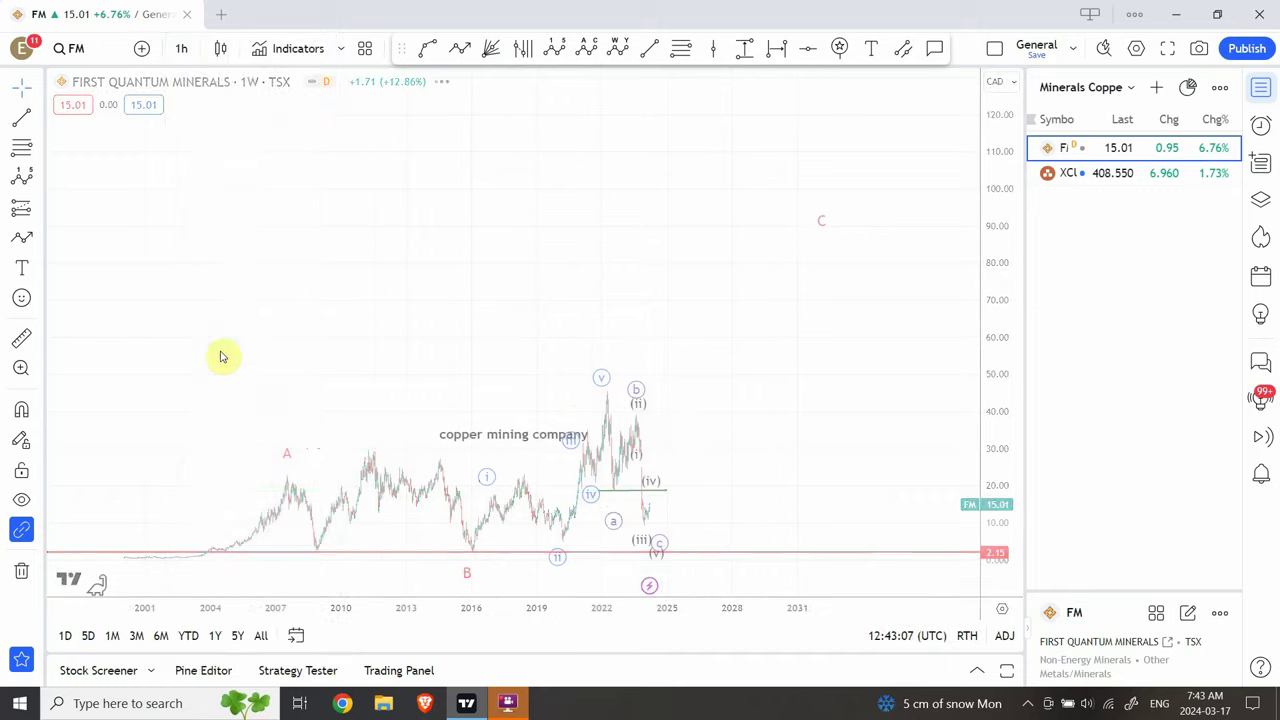
click(991, 586)
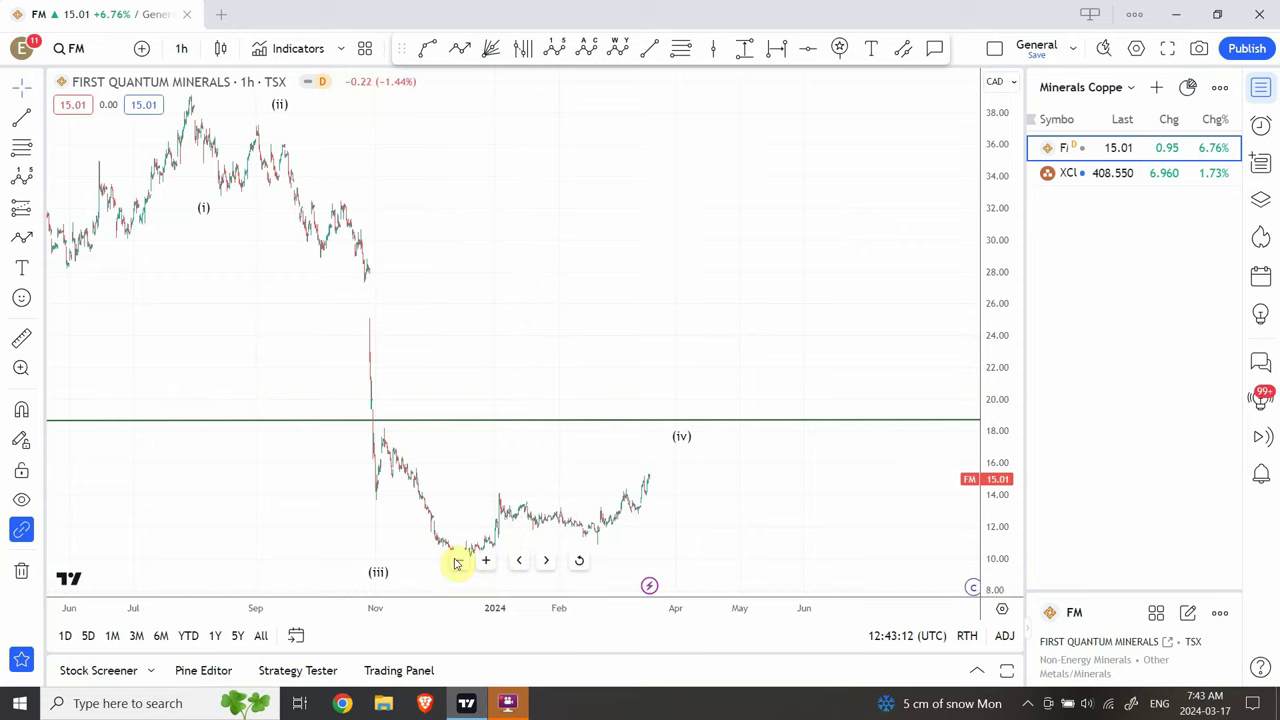
Step: Set the First Quantum Minerals interval to 2 hours and examine waves (i) to (v) from circled wave b down to c
click(182, 48)
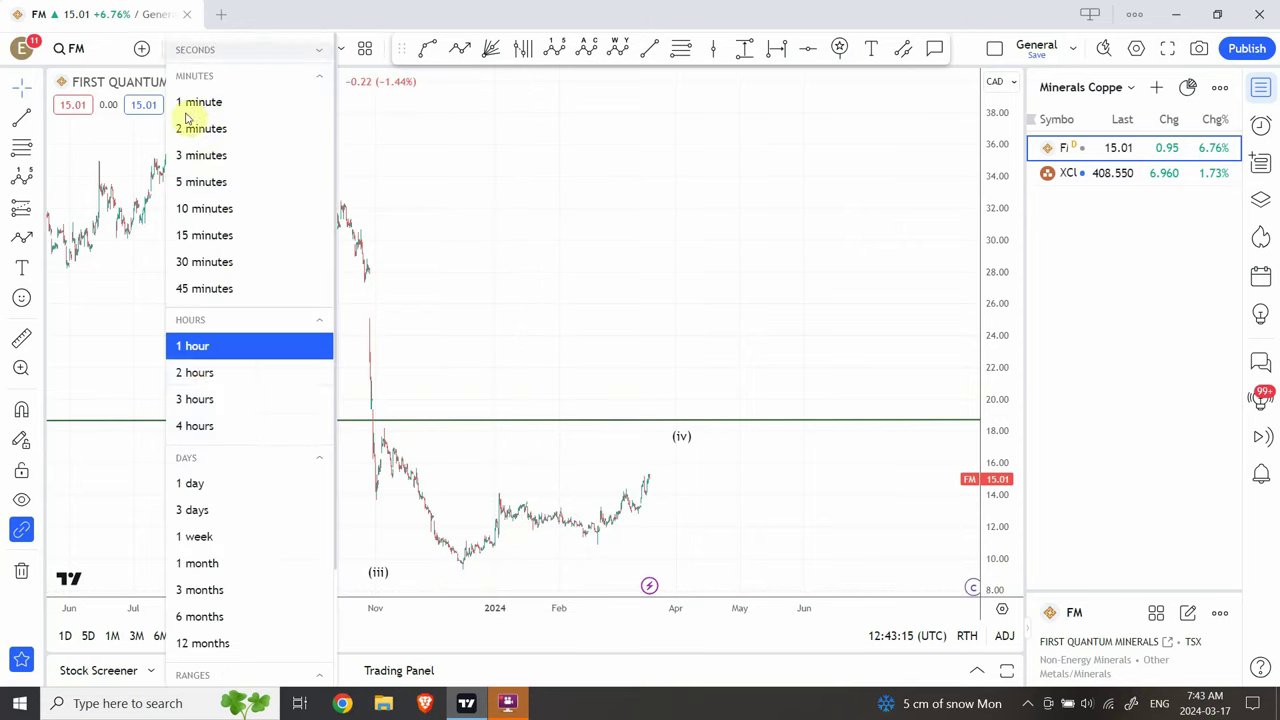
click(195, 372)
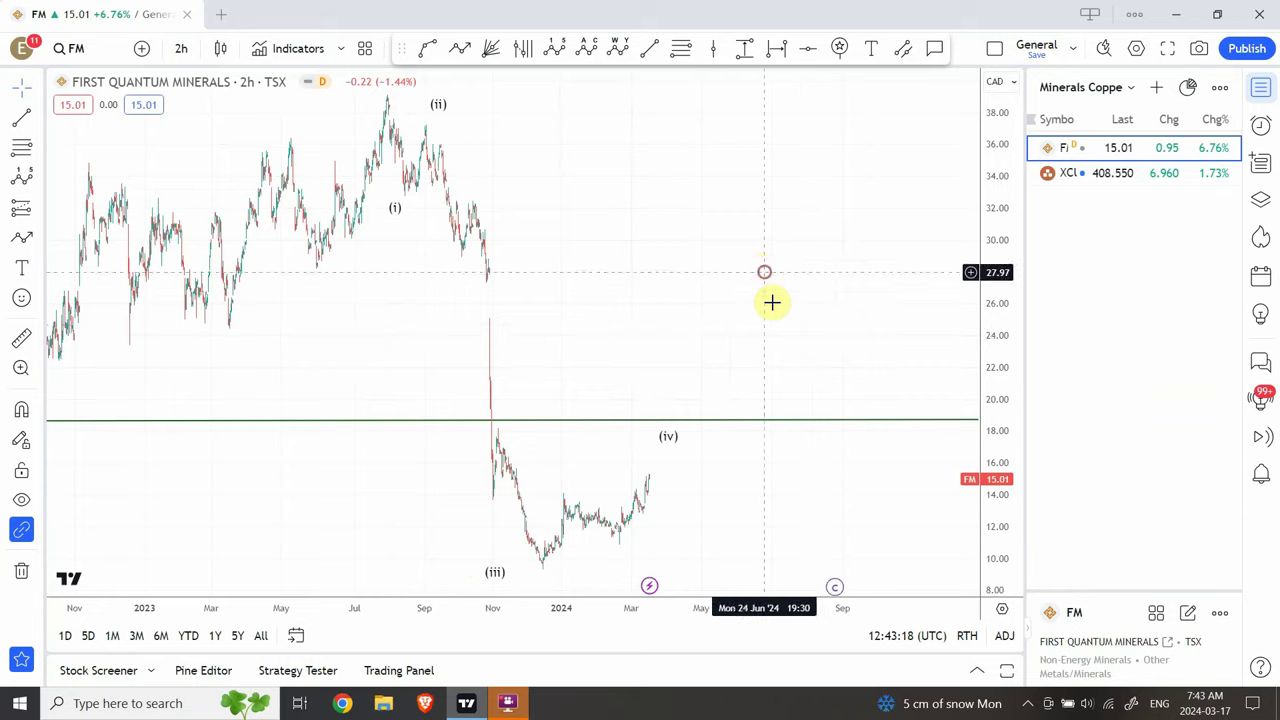
drag(772, 302, 797, 357)
drag(997, 183, 970, 326)
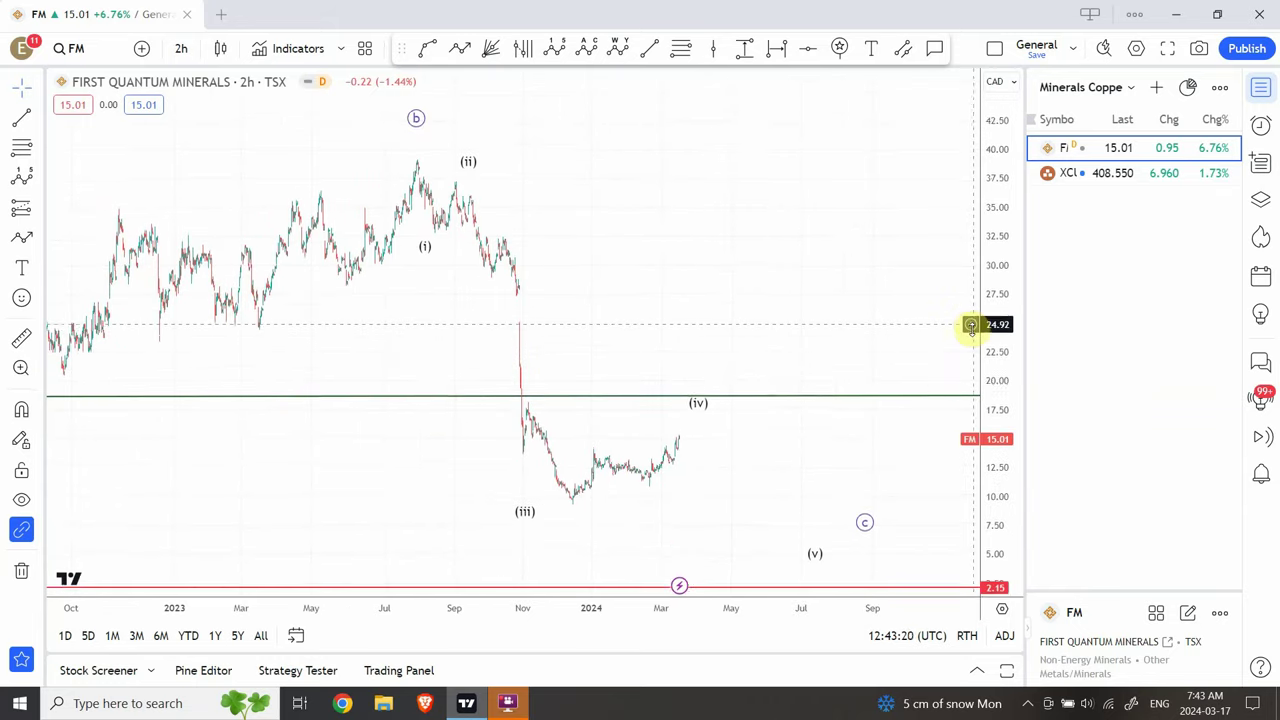
drag(571, 197, 731, 254)
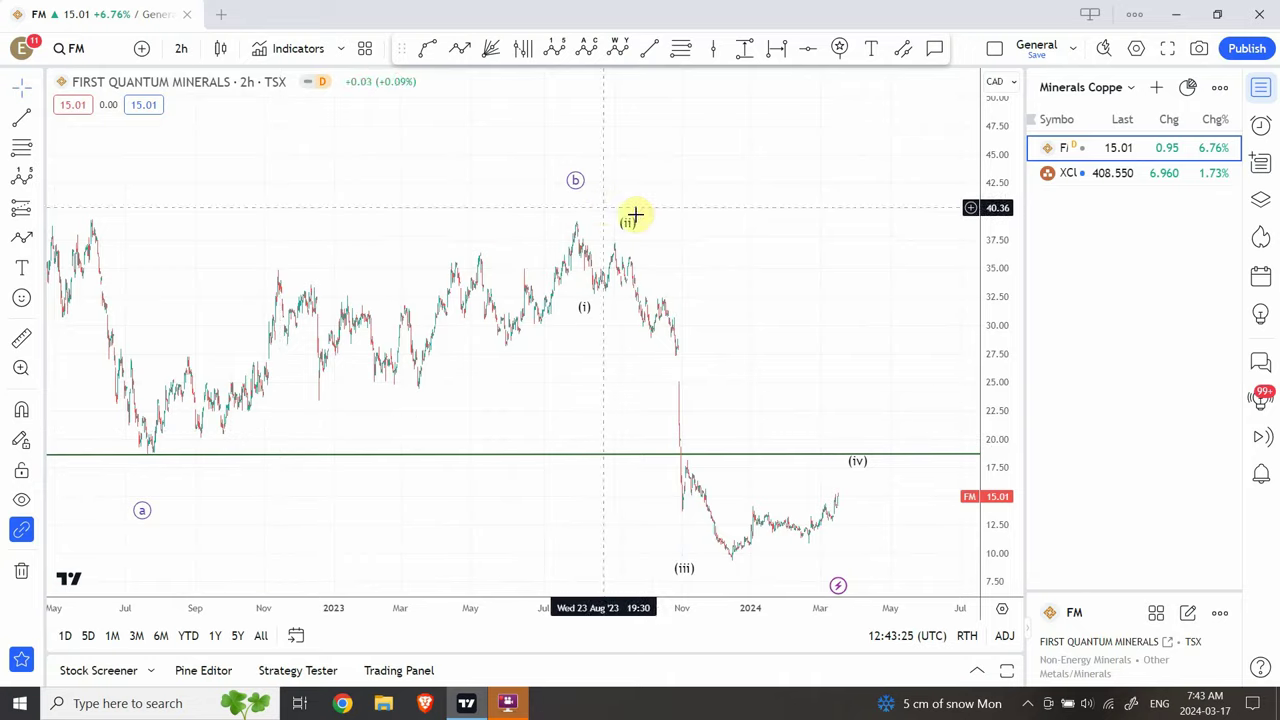
drag(791, 351, 591, 265)
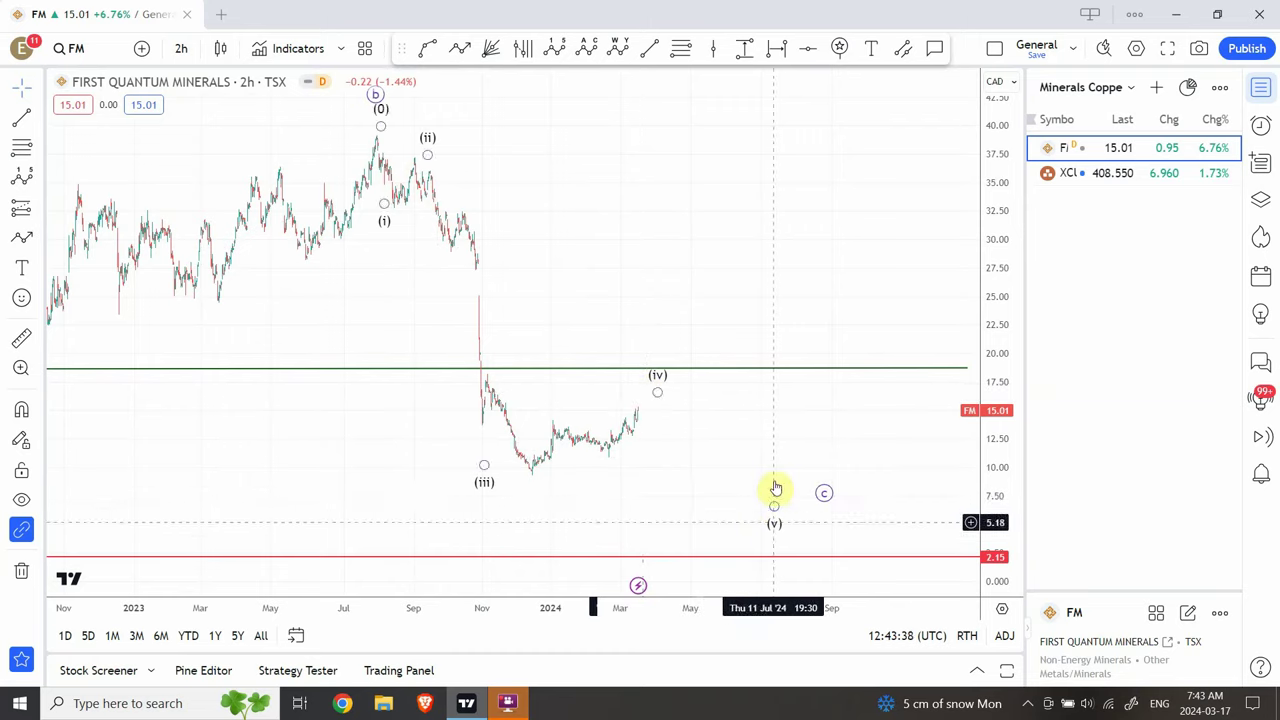
Step: Move the projected wave (v) point earlier to about early May 2024, near 6.50
drag(772, 514, 702, 509)
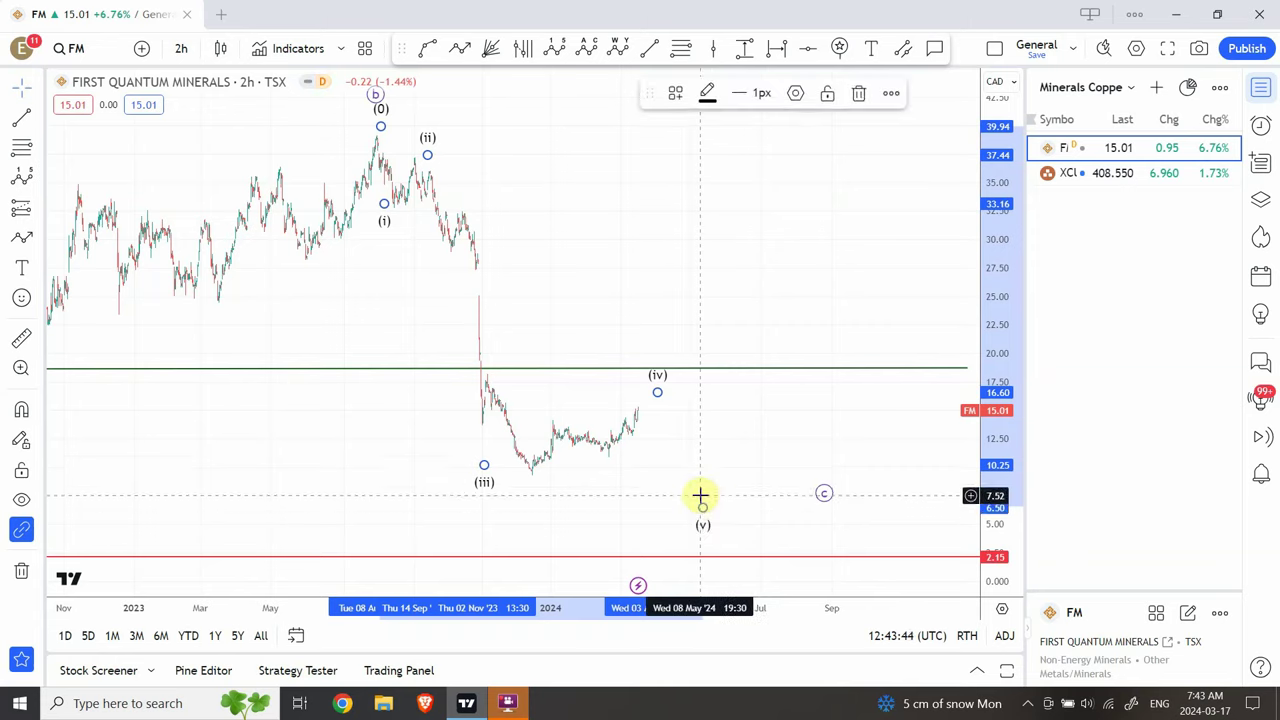
click(624, 511)
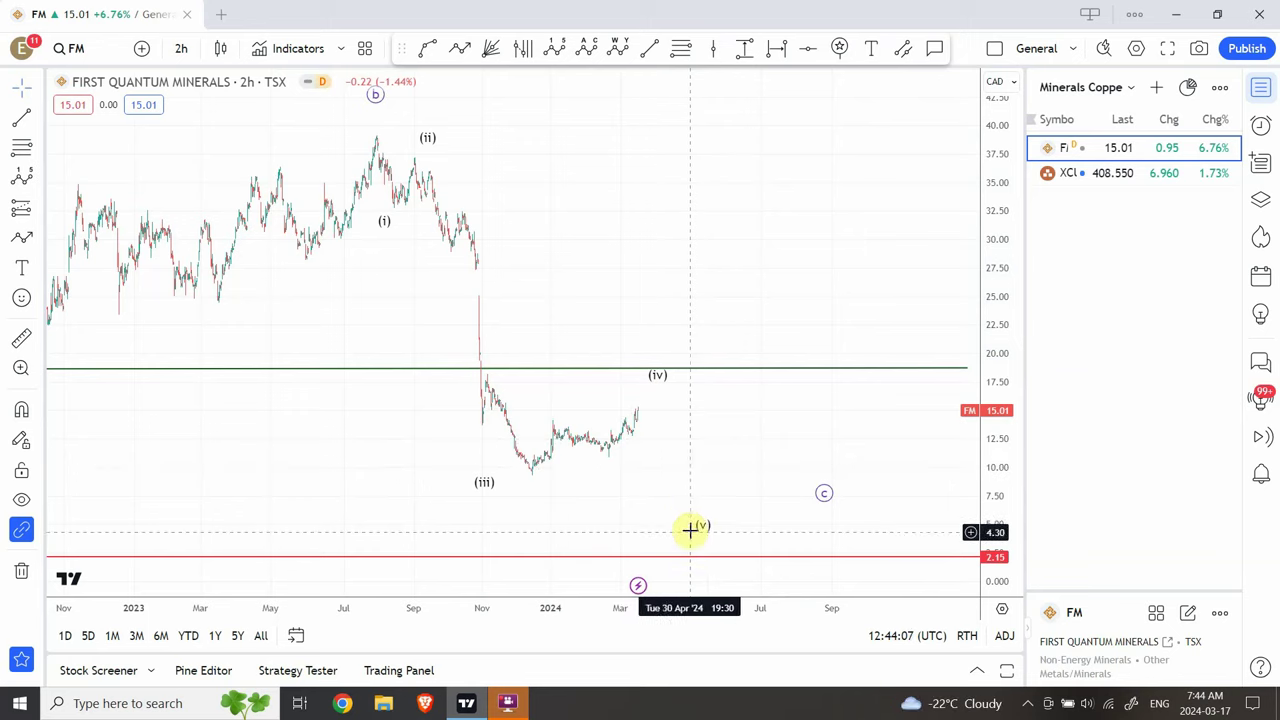
drag(693, 528, 698, 525)
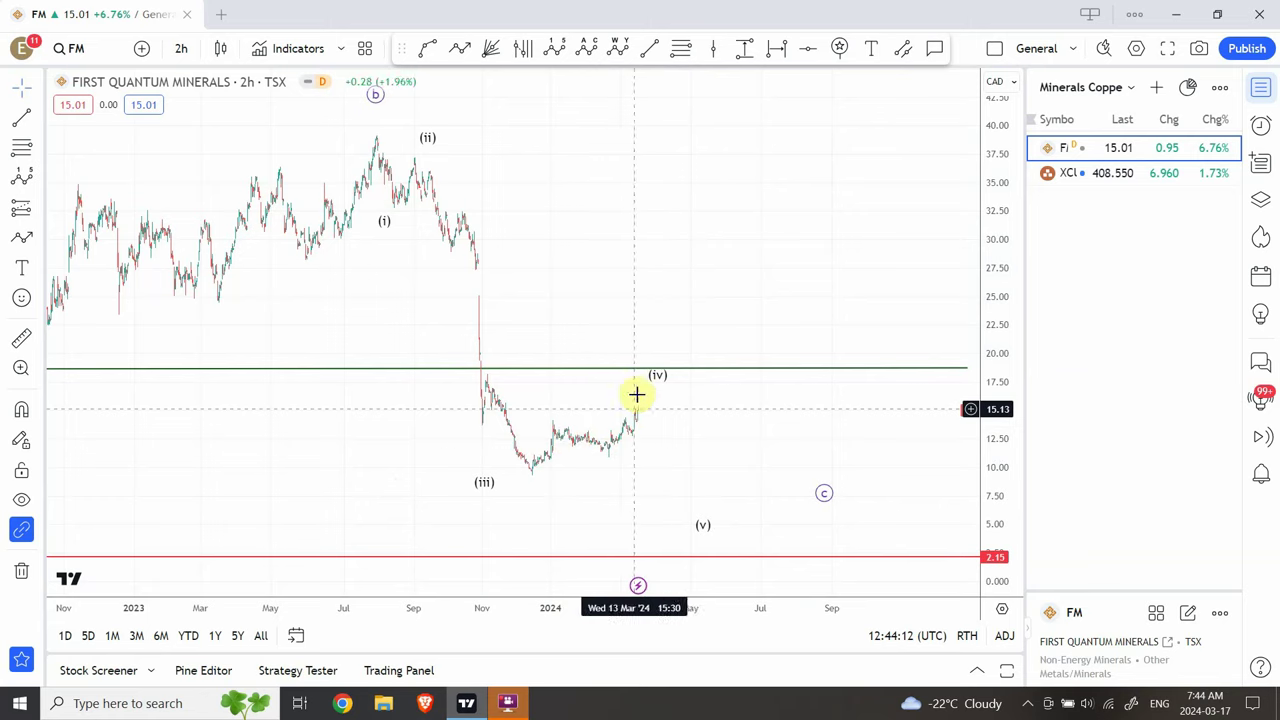
click(698, 523)
click(706, 530)
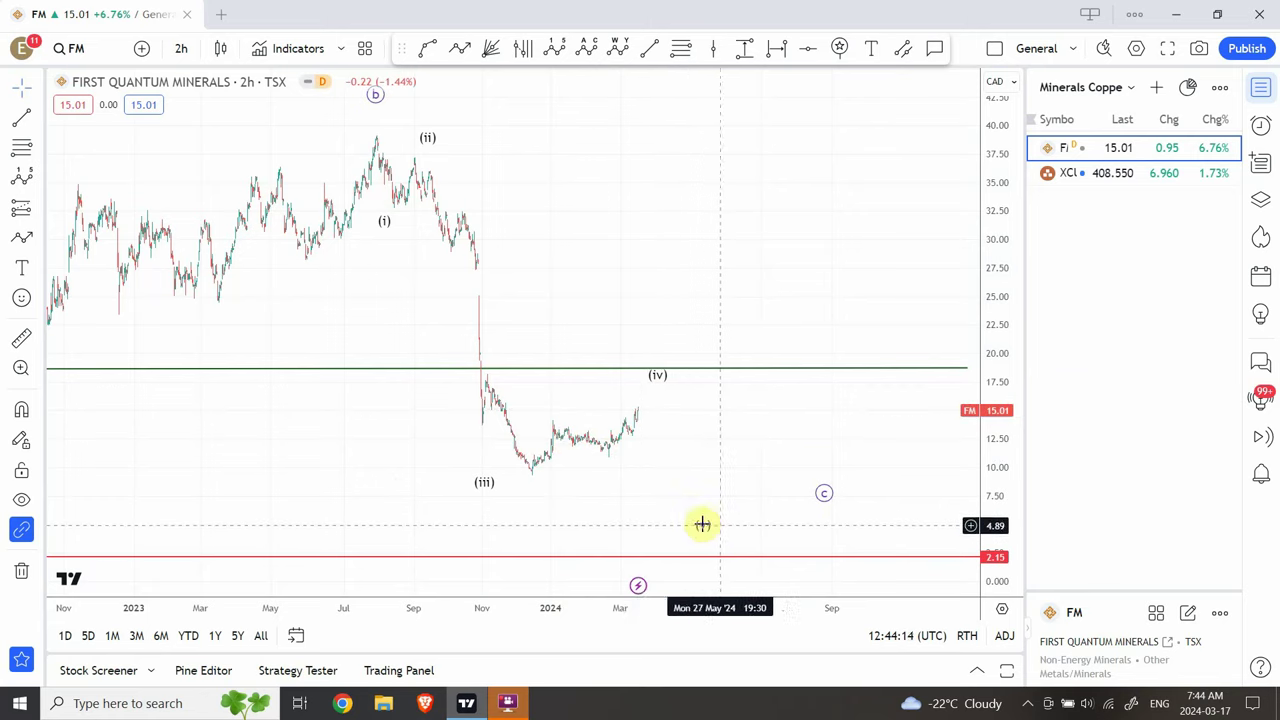